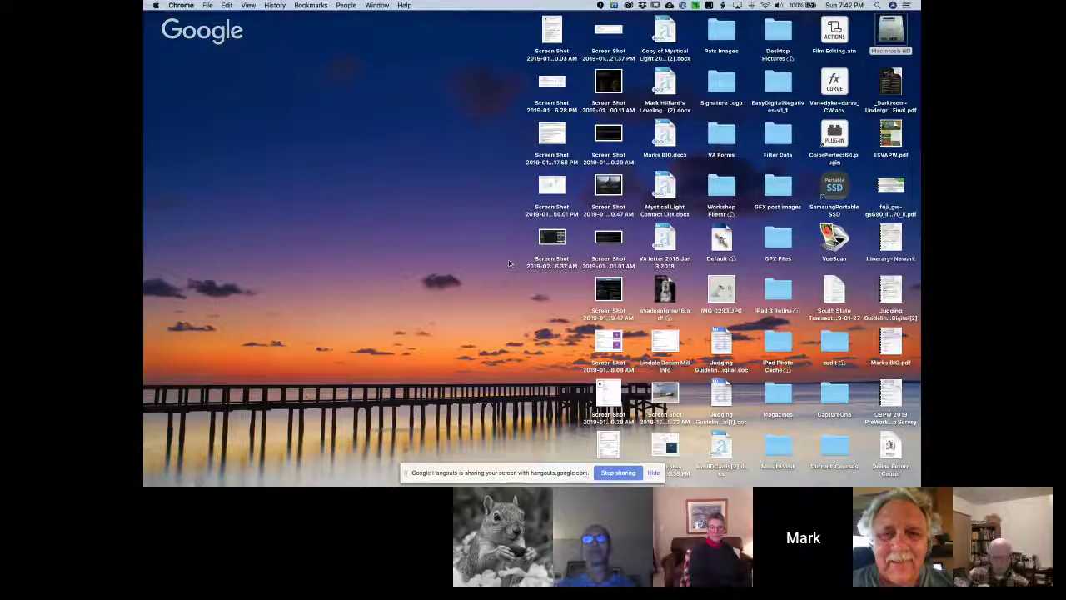
# View the Pats Images folder in Adobe Bridge, put that window away and switch to Capture One 12.
pyautogui.moveTo(725, 483)
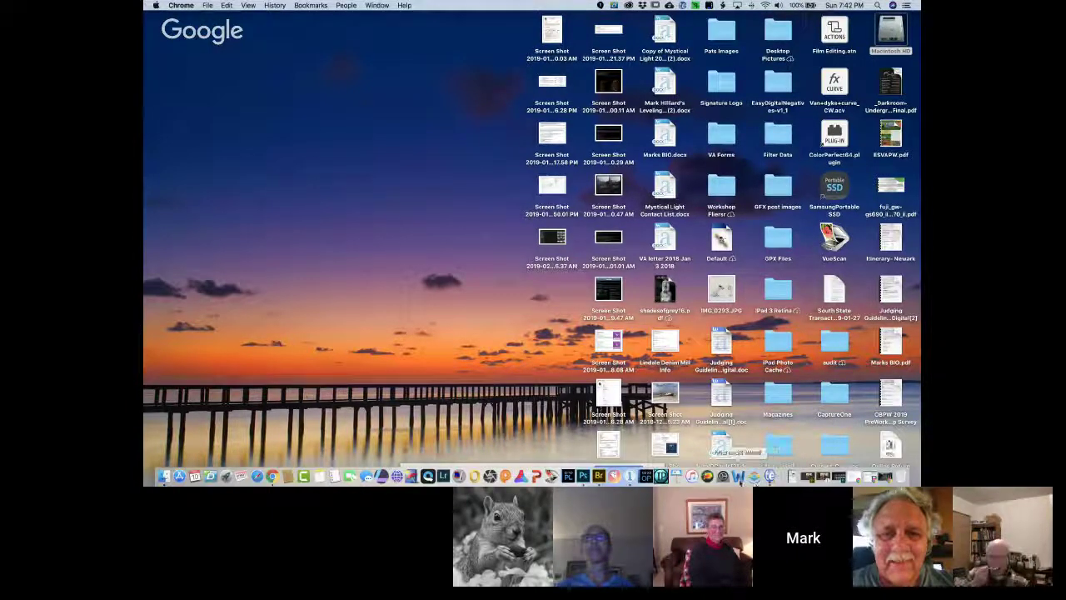
pyautogui.click(600, 478)
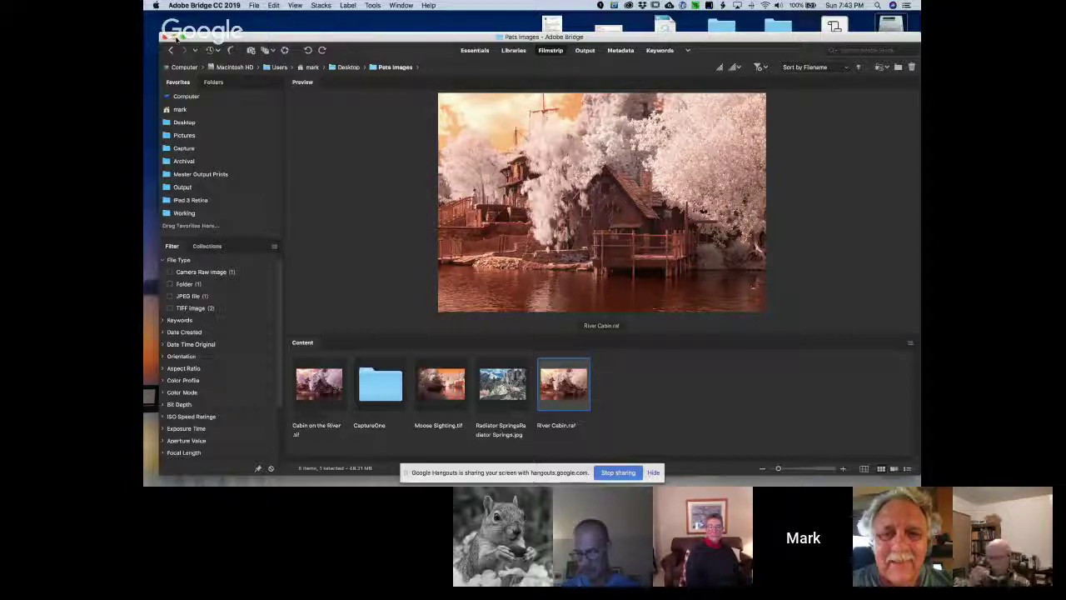
pyautogui.click(177, 38)
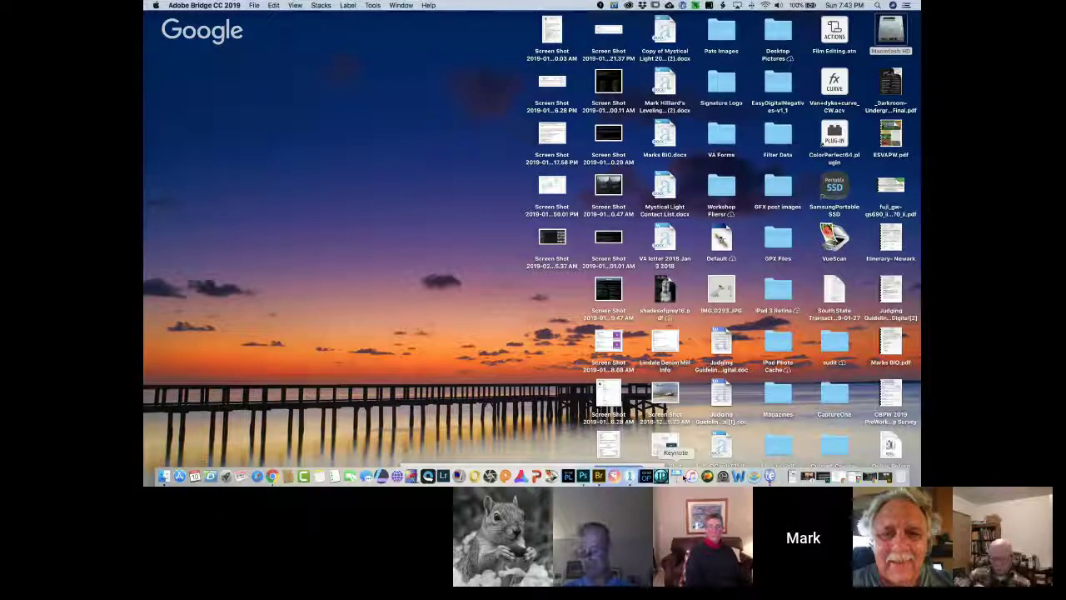
pyautogui.click(631, 477)
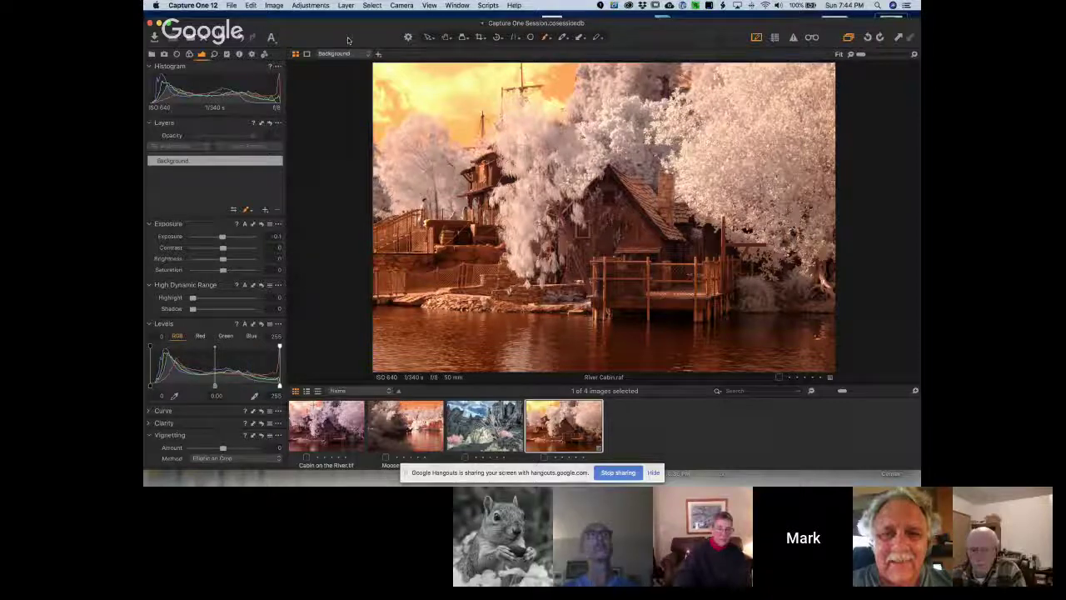
pyautogui.moveTo(347, 36); pyautogui.dragTo(347, 32)
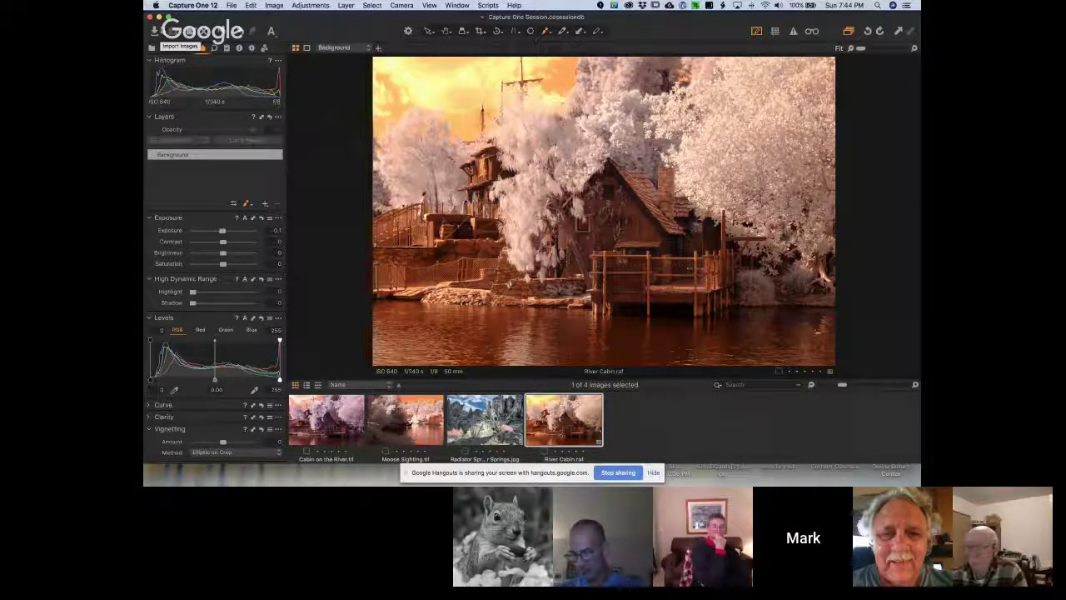
# Examine the image import settings, including the import source options, and close the dialog without importing.
pyautogui.click(154, 31)
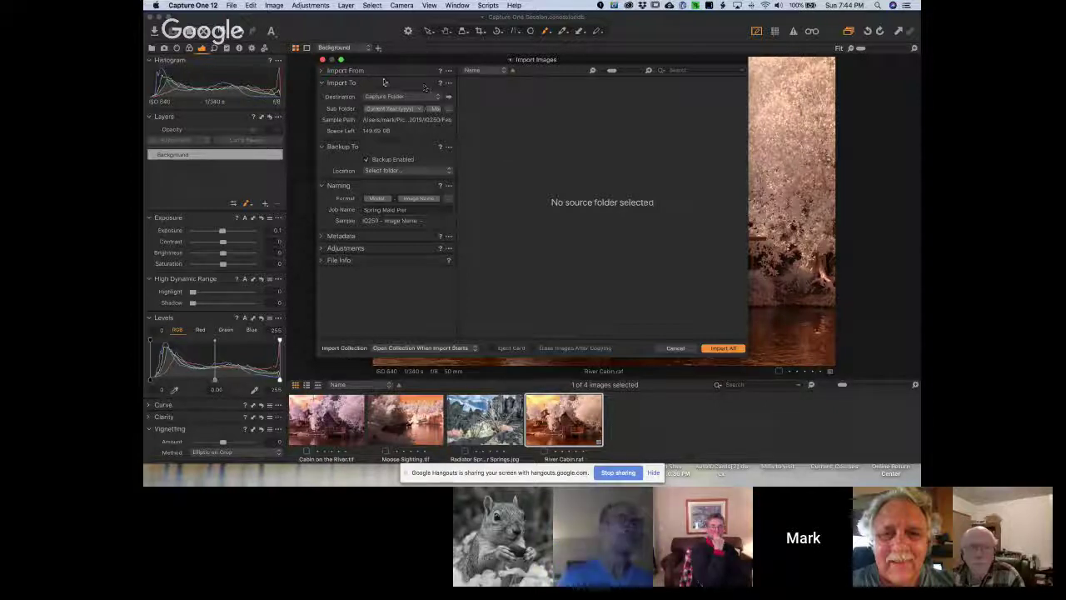
pyautogui.click(326, 72)
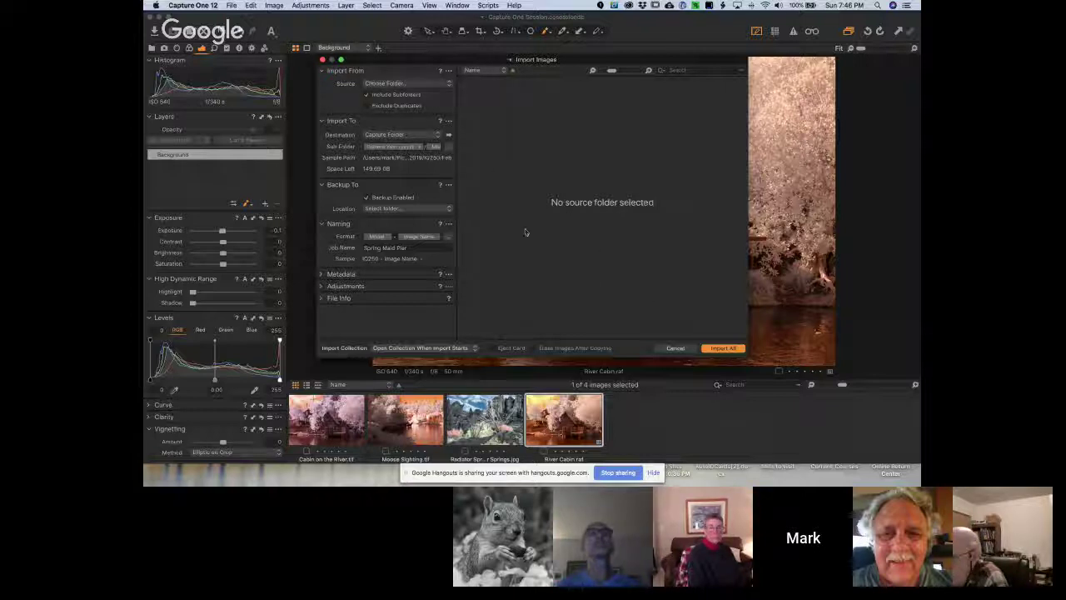
pyautogui.click(324, 62)
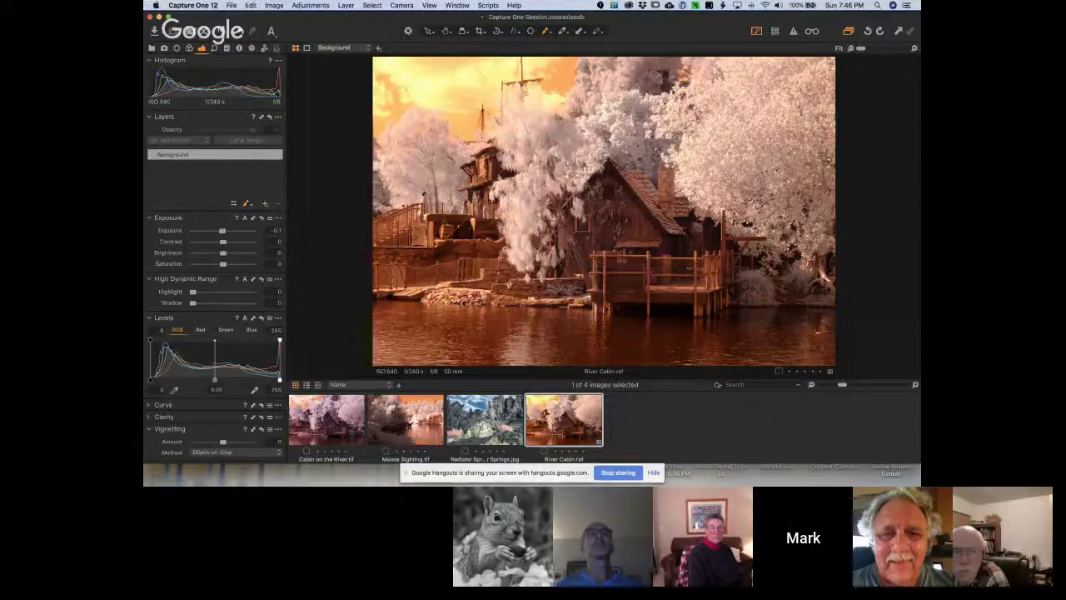
# Look over the capture, lens correction and color tools for River Cabin.raf.
pyautogui.click(164, 48)
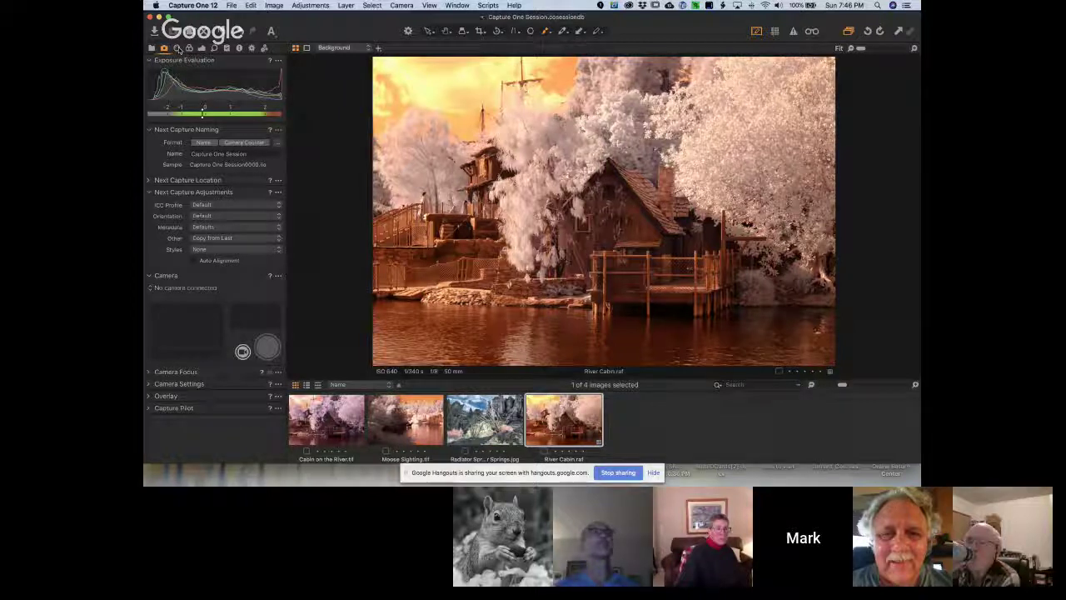
pyautogui.click(177, 48)
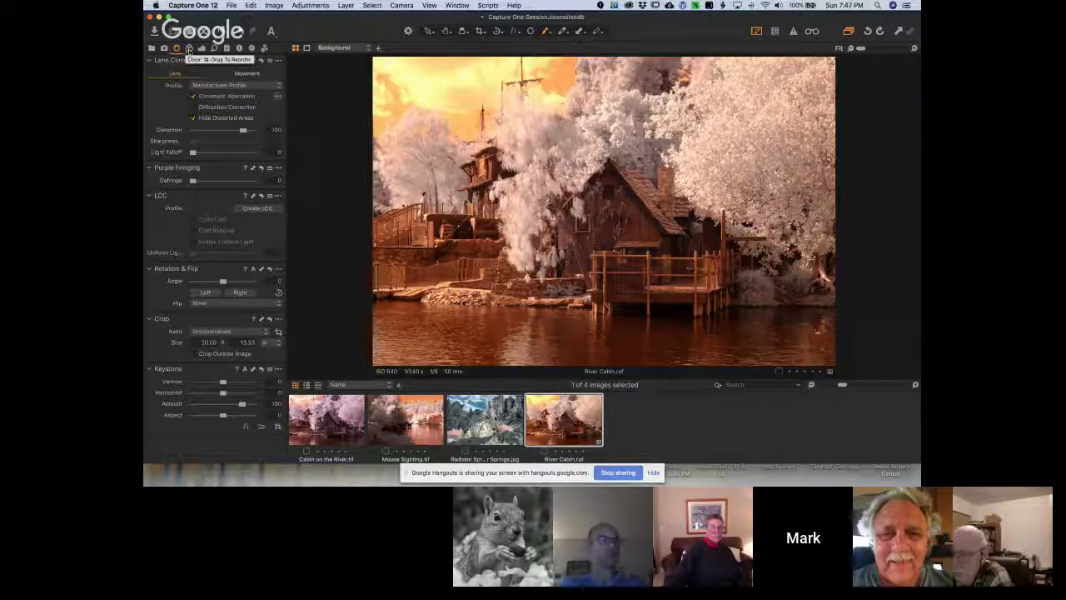
pyautogui.click(189, 48)
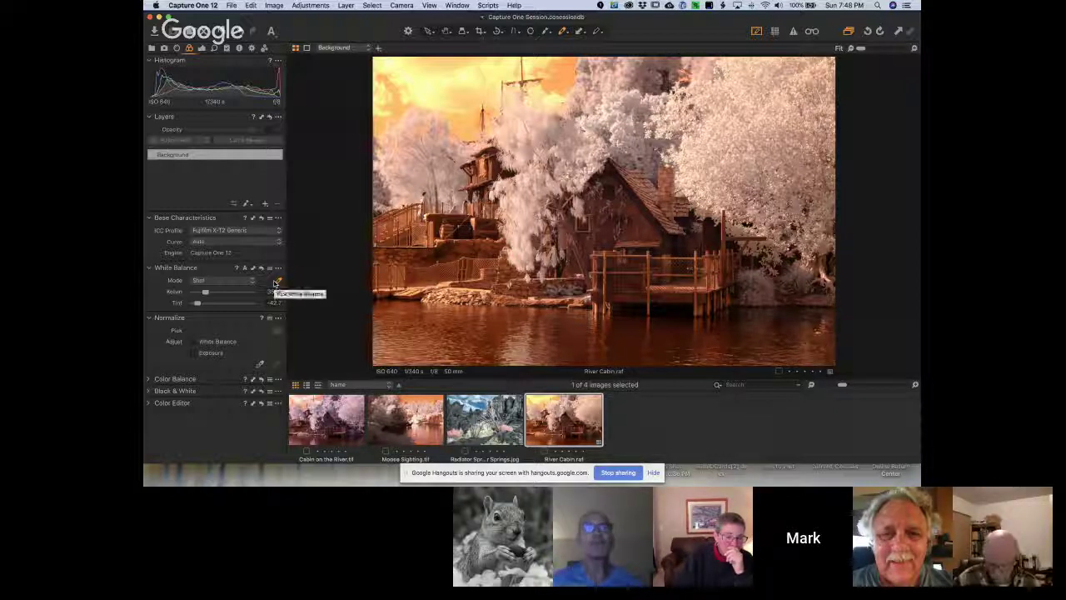
# Try white balance samples on the trees, sky and rocky shoreline of River Cabin.raf.
pyautogui.click(278, 282)
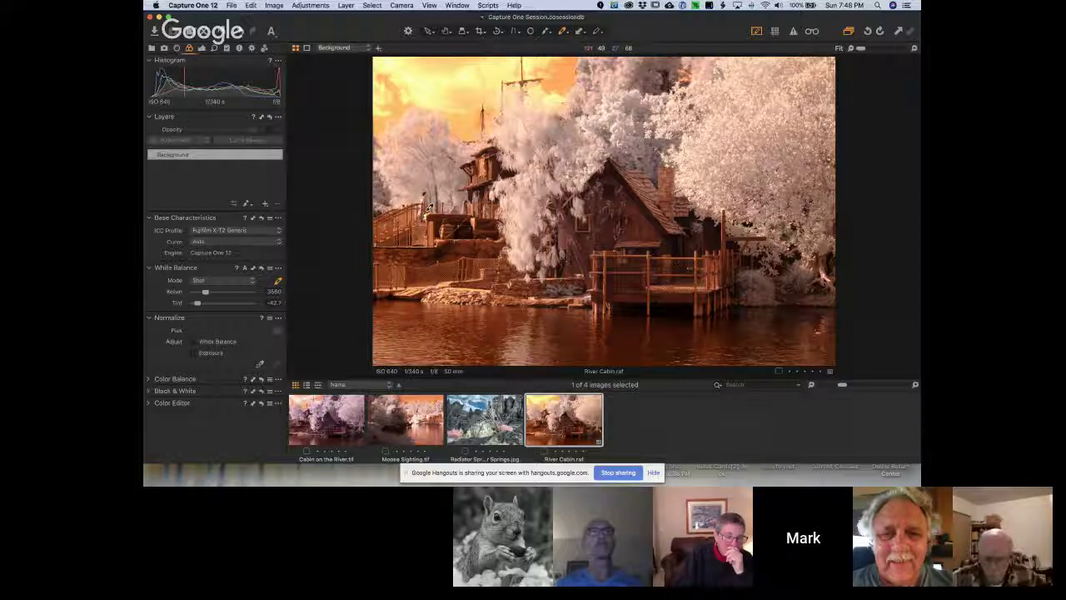
pyautogui.click(454, 182)
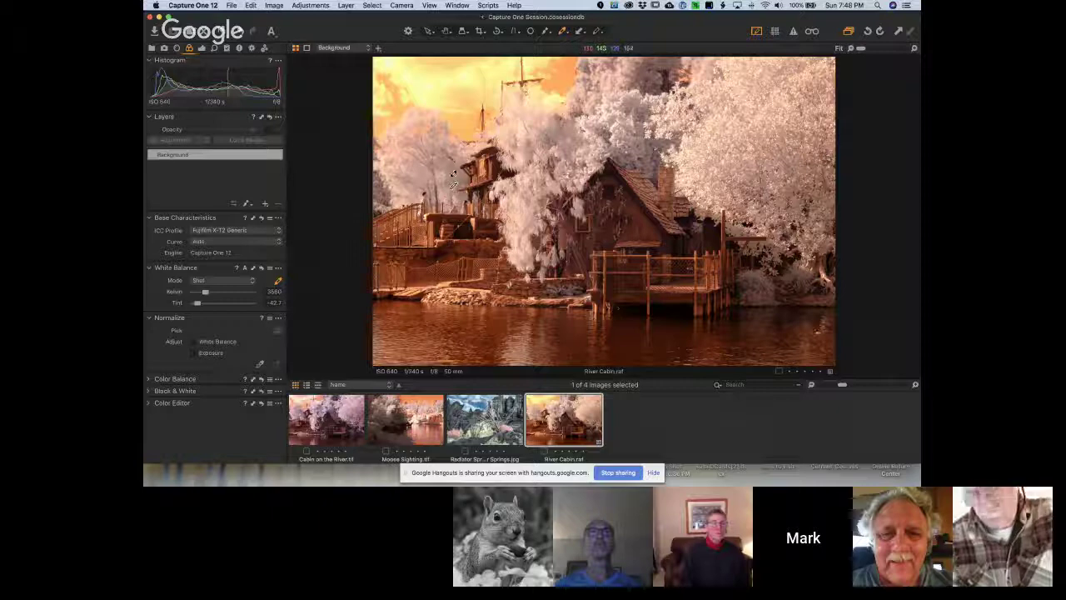
pyautogui.click(724, 126)
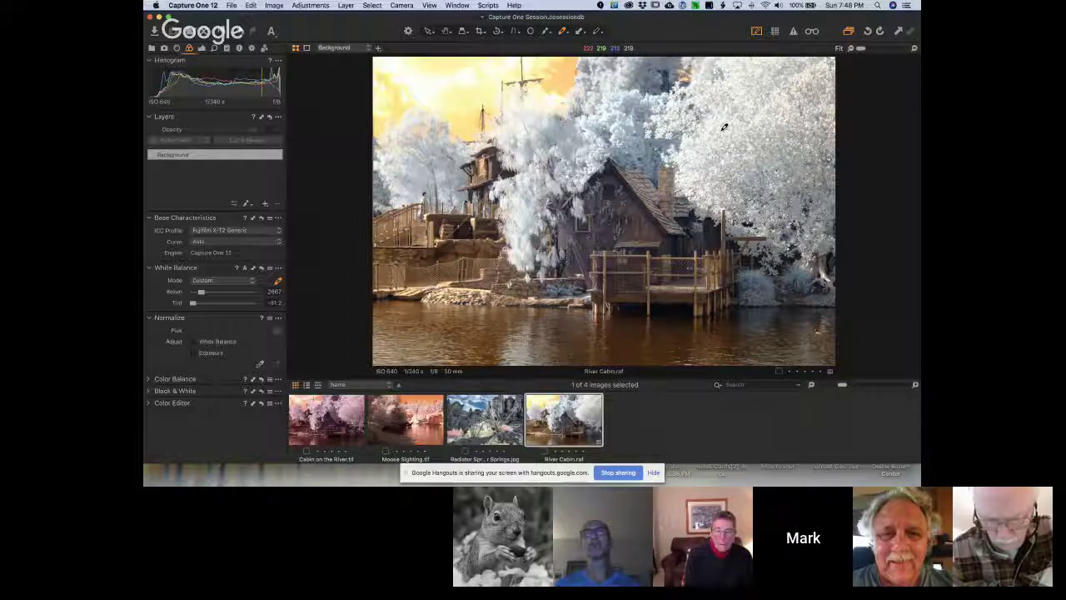
pyautogui.click(574, 70)
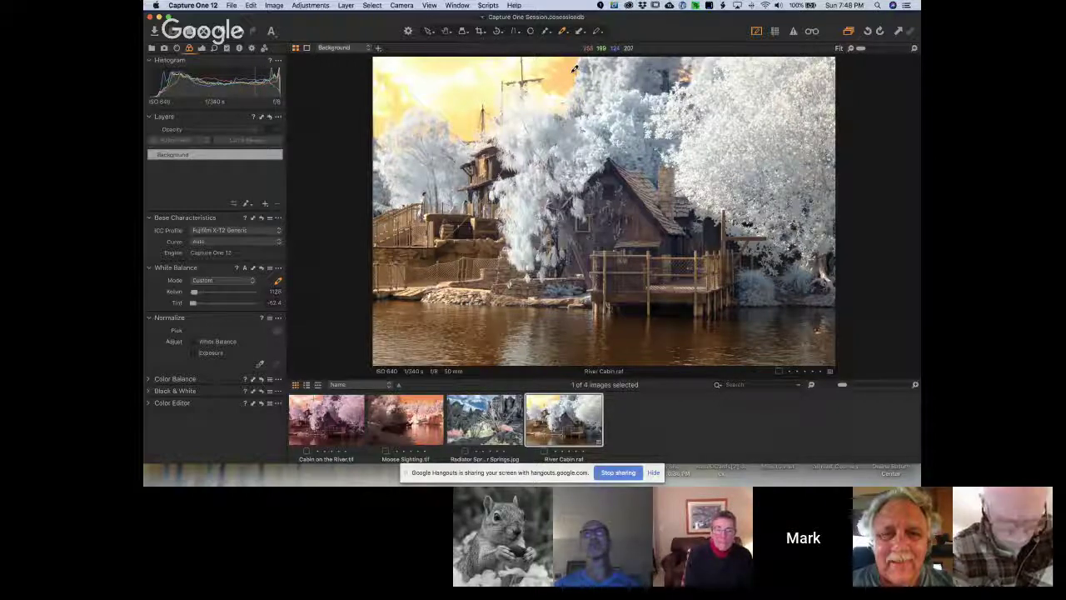
pyautogui.click(513, 72)
pyautogui.click(469, 76)
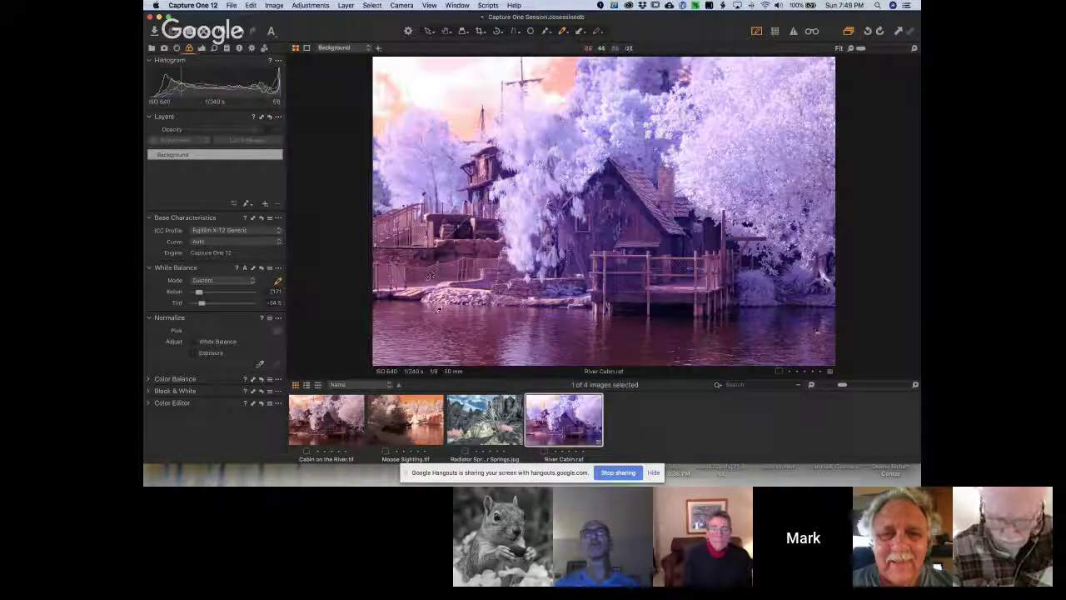
pyautogui.click(458, 292)
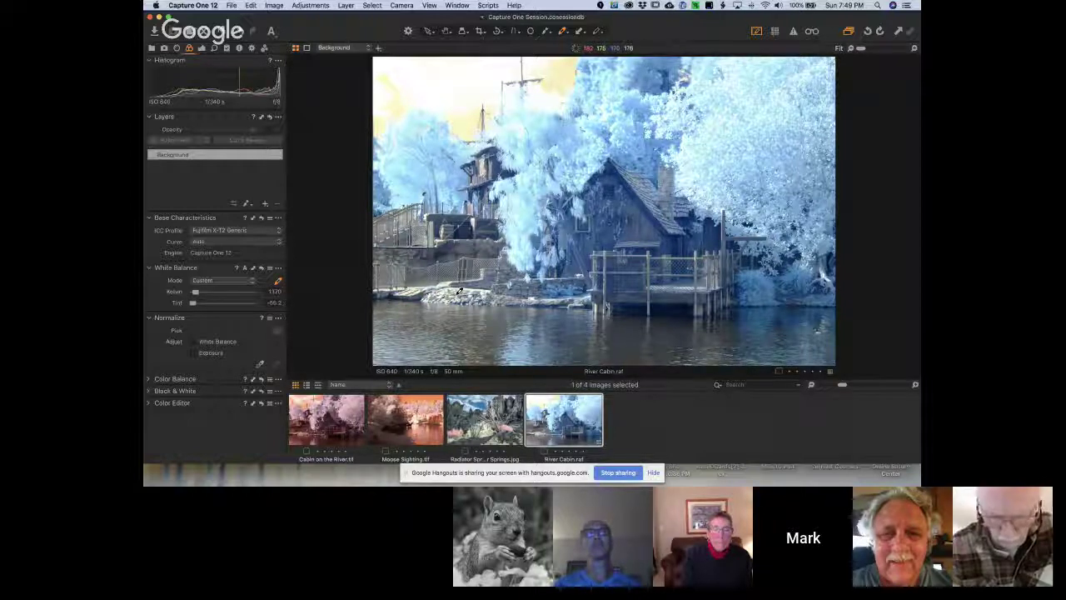
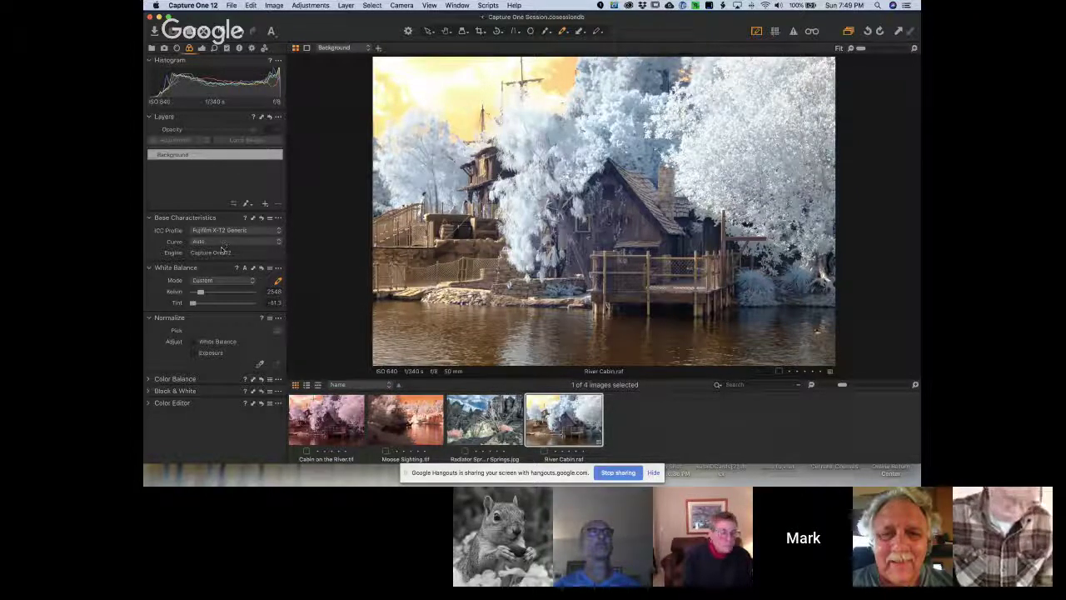
# Reset the white balance mode to Shot and sample a custom white balance from the trees above the cabin.
pyautogui.click(220, 280)
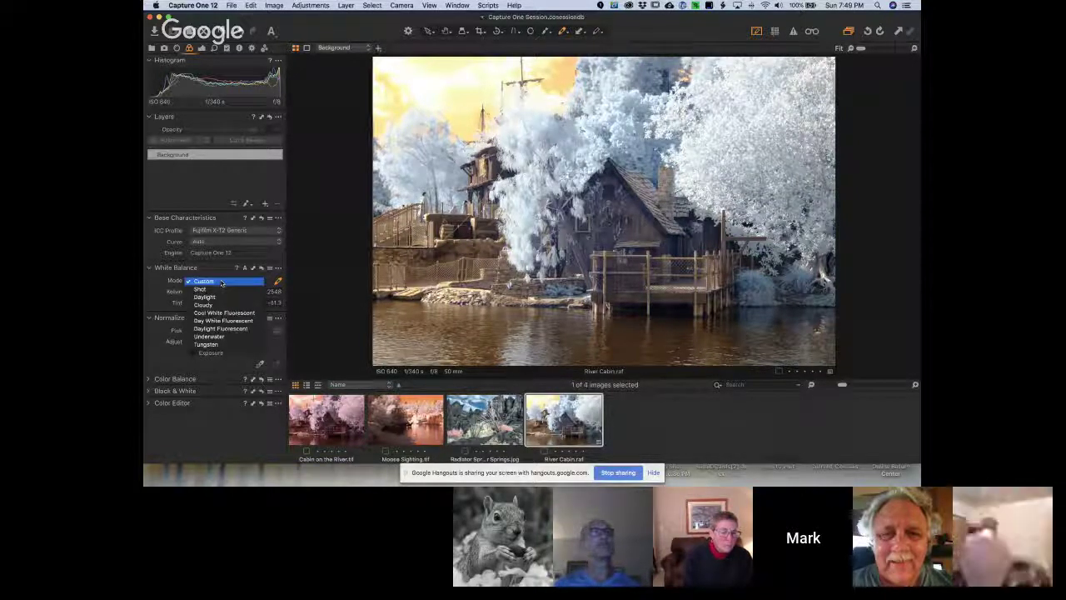
pyautogui.click(218, 289)
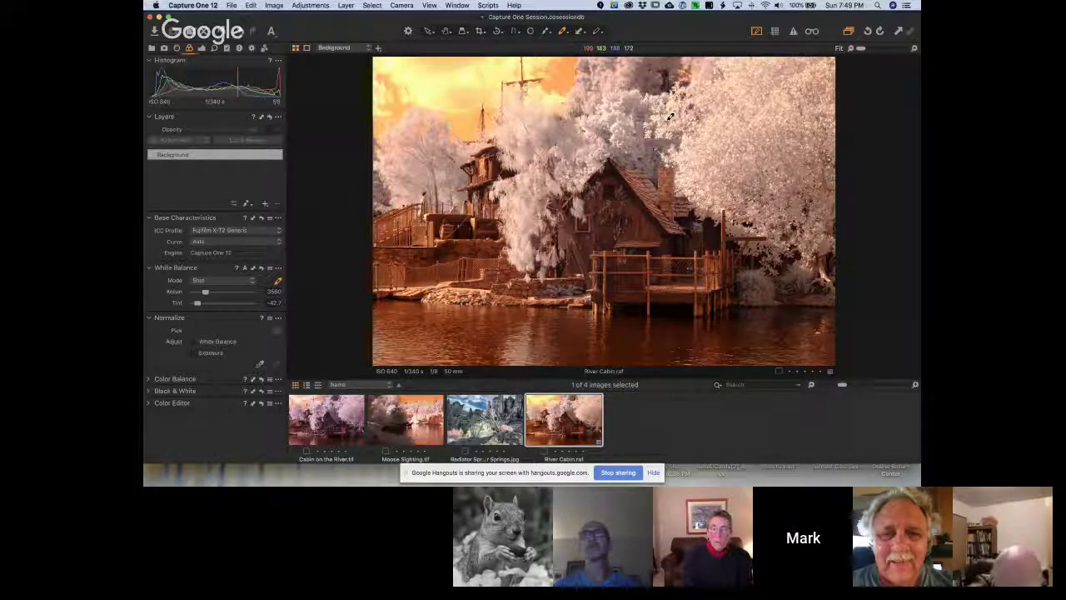
pyautogui.click(606, 114)
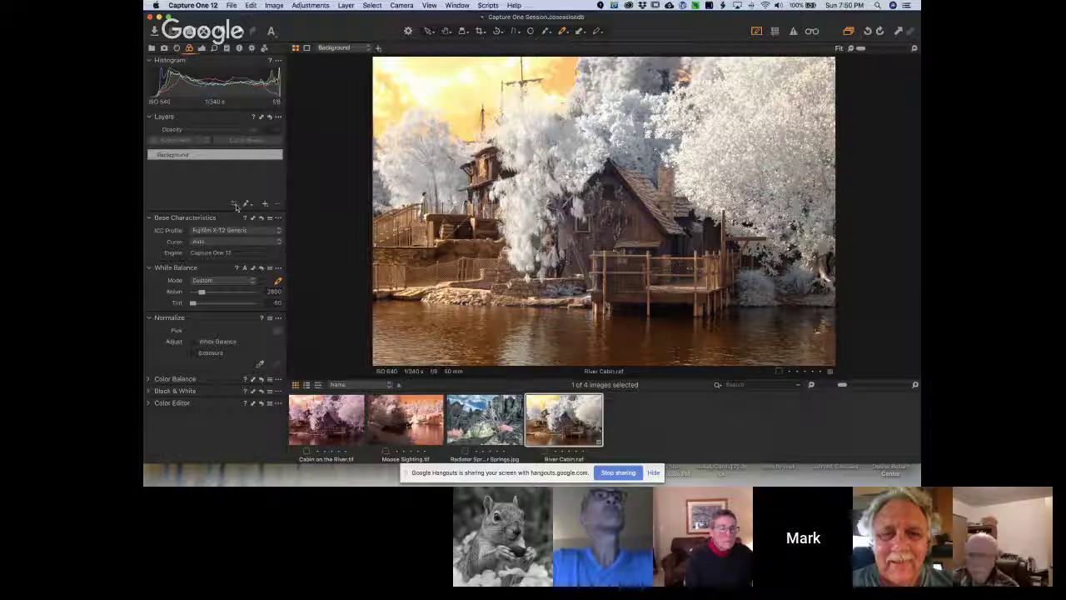
# Try darkening River Cabin.raf by lowering its exposure to -2.75.
pyautogui.click(201, 48)
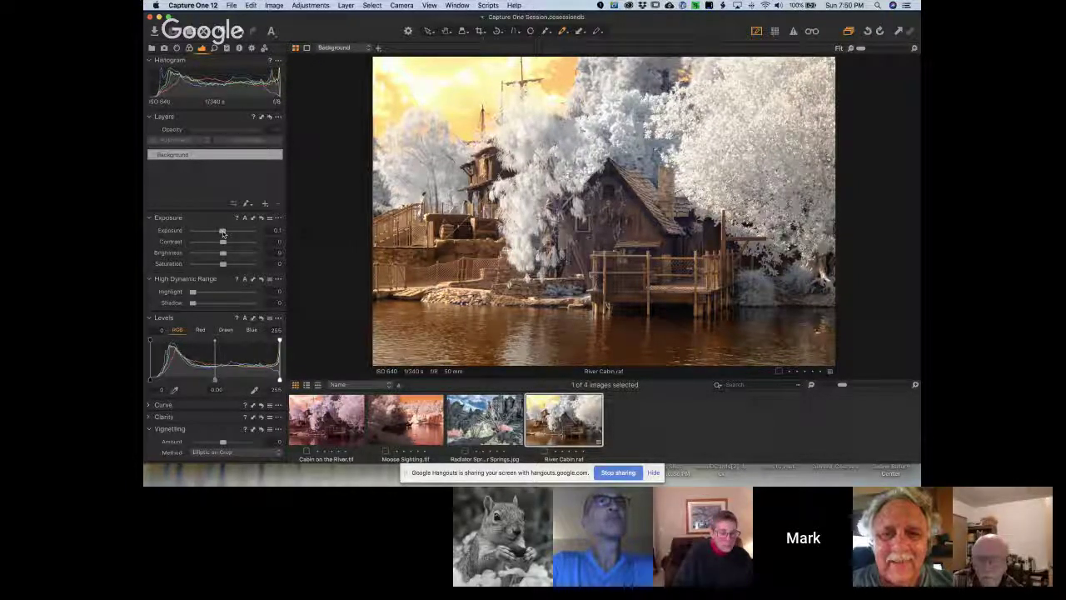
pyautogui.moveTo(222, 231); pyautogui.dragTo(214, 231)
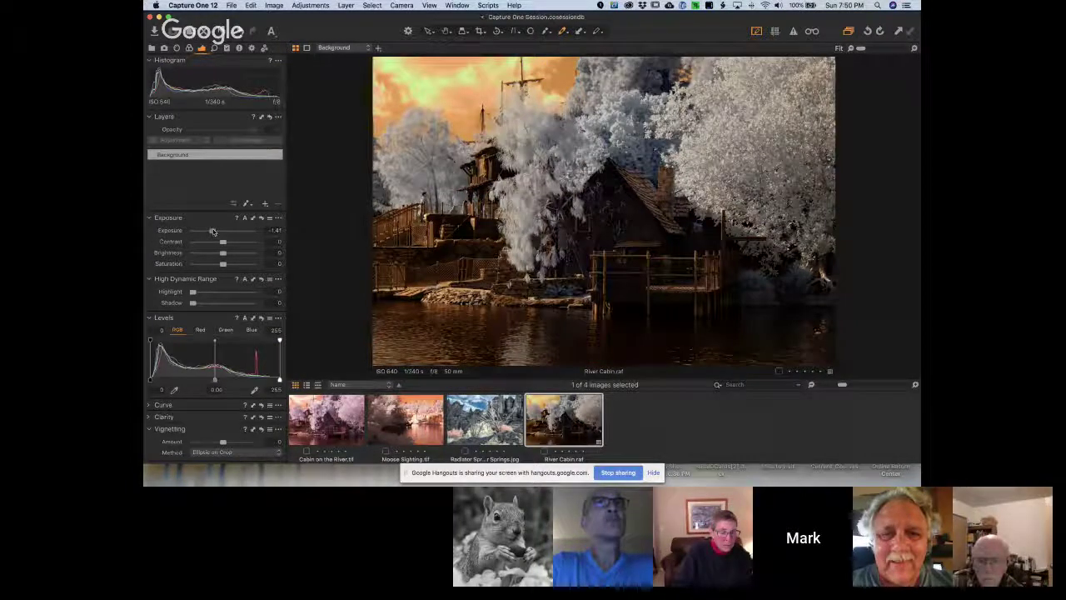
pyautogui.moveTo(214, 232); pyautogui.dragTo(213, 231)
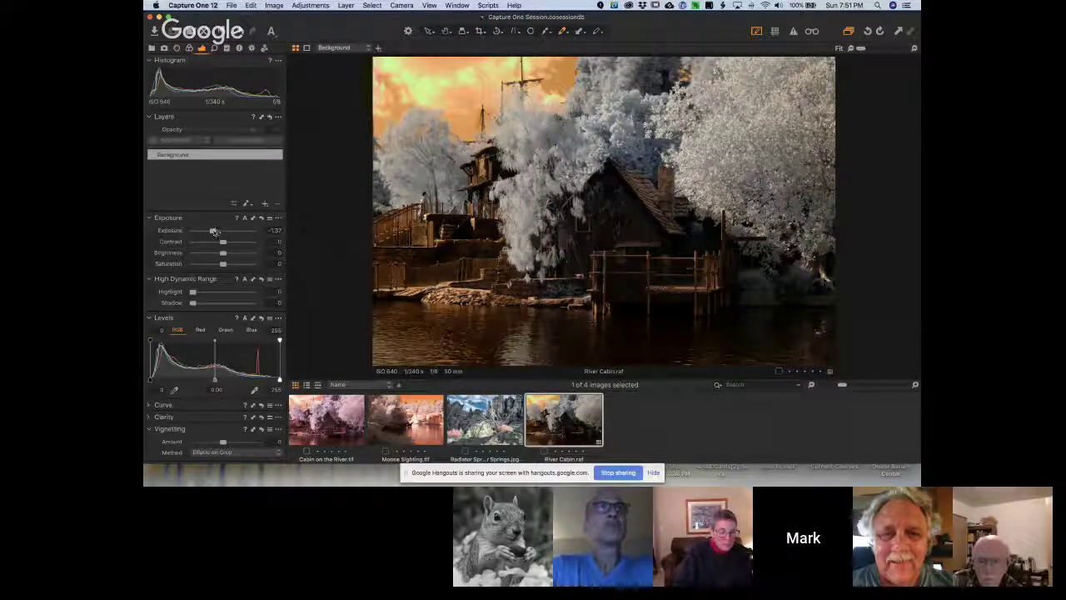
pyautogui.moveTo(214, 231); pyautogui.dragTo(203, 233)
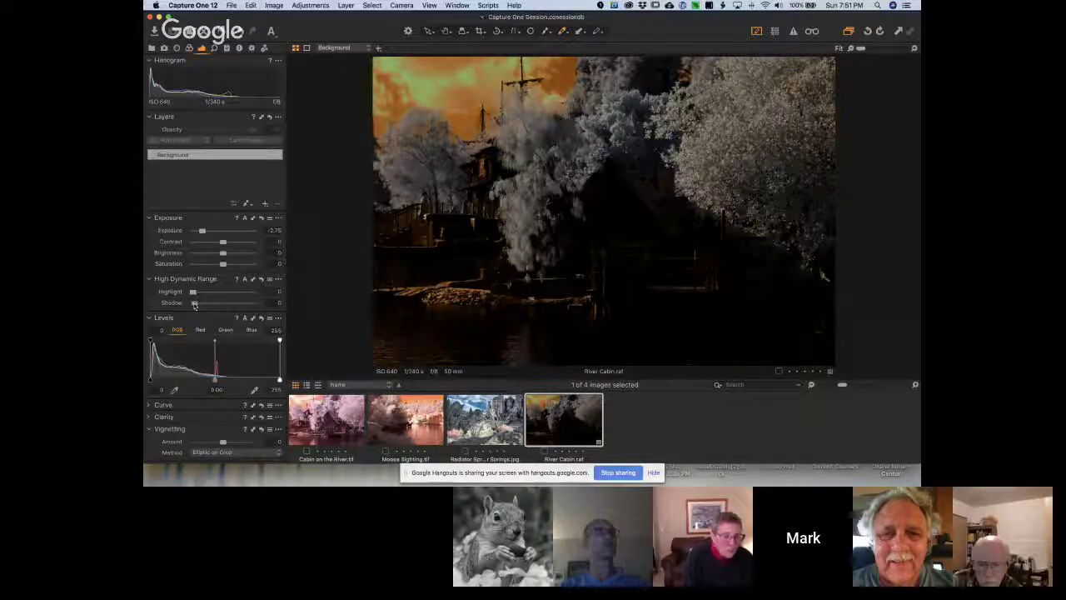
# Try recovering tones with High Dynamic Range by setting Shadow to 86 and Highlight to 65.
pyautogui.moveTo(193, 303); pyautogui.dragTo(254, 306)
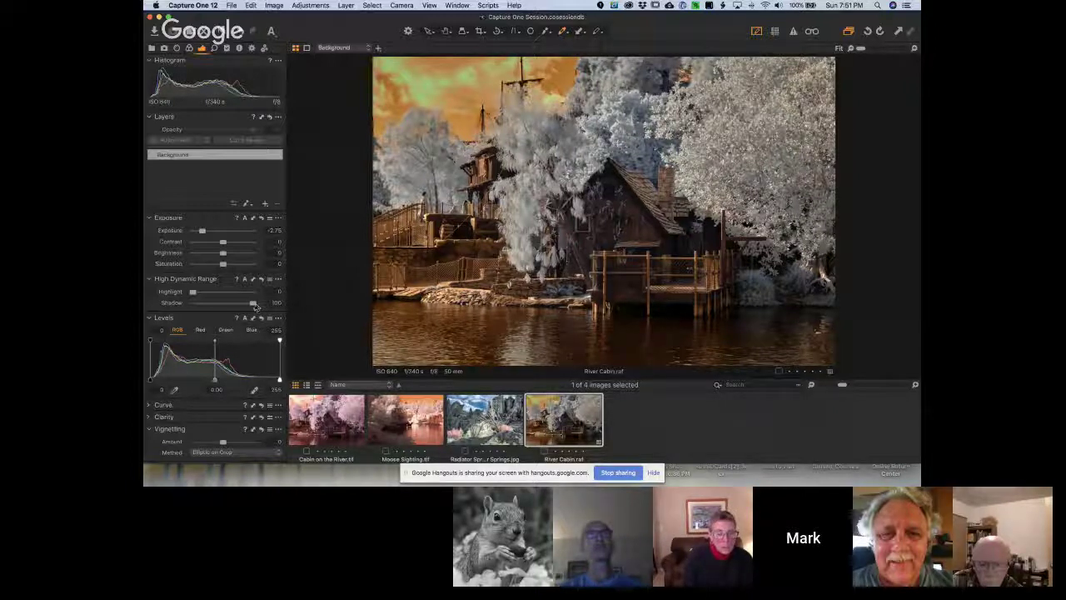
pyautogui.moveTo(254, 304); pyautogui.dragTo(244, 304)
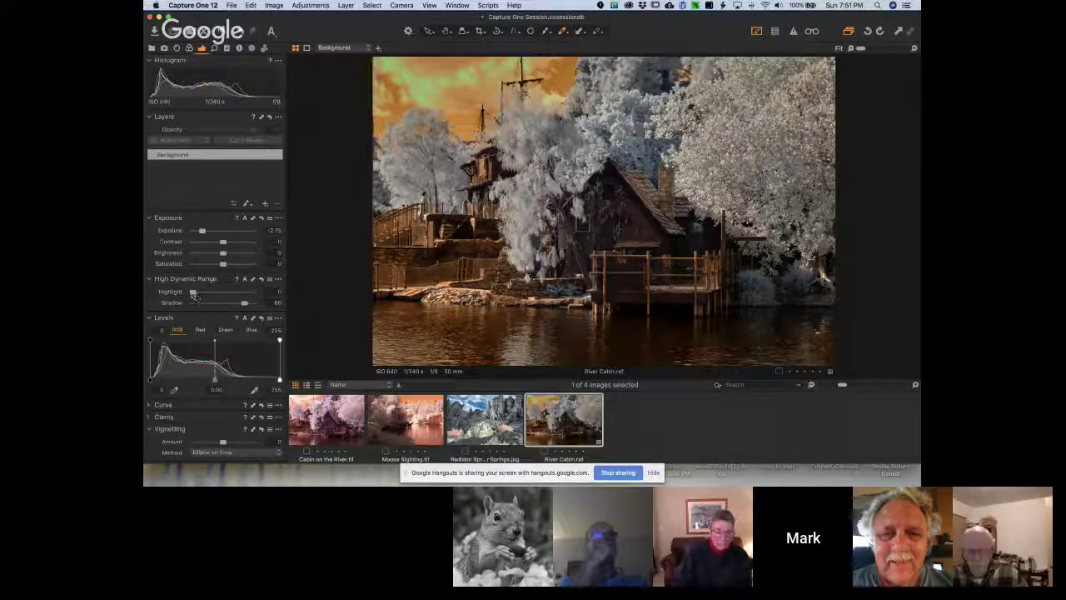
pyautogui.click(265, 291)
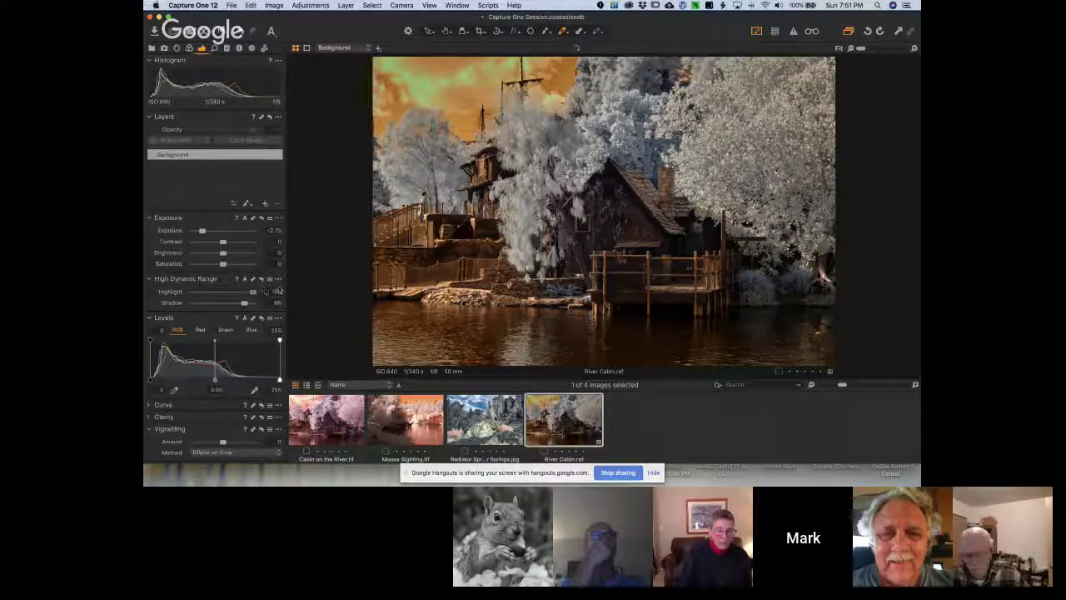
pyautogui.moveTo(261, 293); pyautogui.dragTo(234, 293)
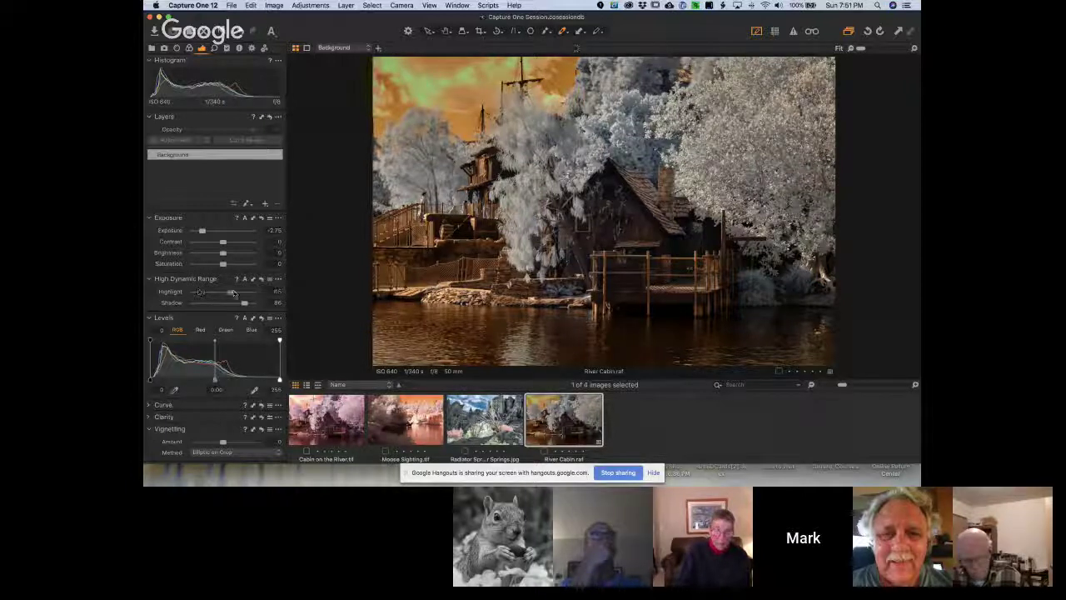
# Try an exposure of -1.28 combined with a High Dynamic Range Highlight of 100.
pyautogui.moveTo(203, 232); pyautogui.dragTo(217, 230)
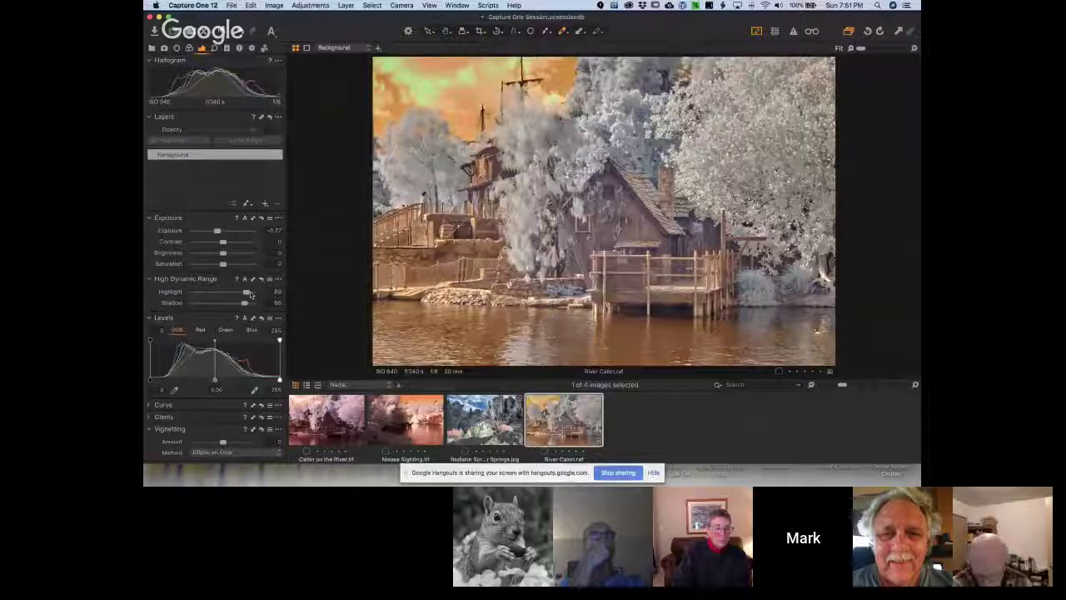
pyautogui.moveTo(246, 293)
pyautogui.mouseDown()
pyautogui.moveTo(167, 288)
pyautogui.moveTo(247, 292)
pyautogui.moveTo(260, 304)
pyautogui.mouseUp()
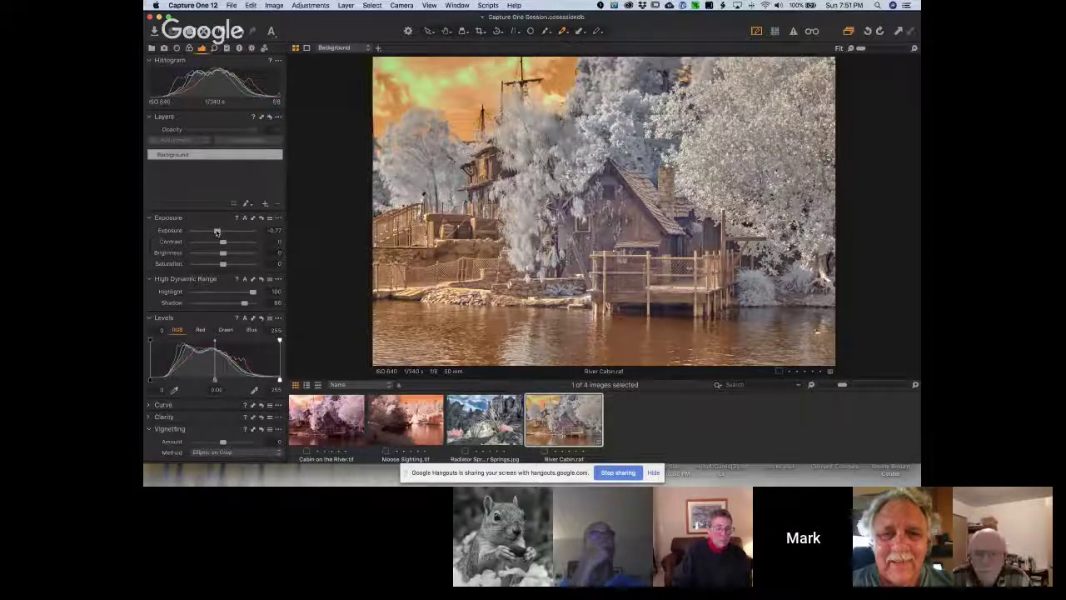
pyautogui.moveTo(216, 232); pyautogui.dragTo(214, 234)
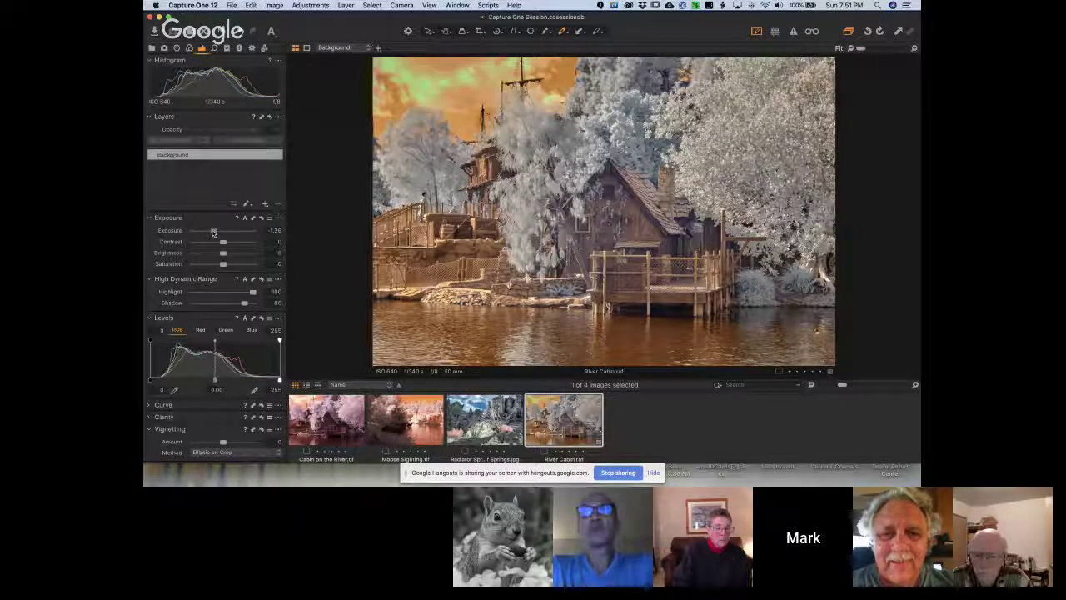
# Return the High Dynamic Range Highlight and Shadow to 0 and set the exposure to -1.74.
pyautogui.moveTo(253, 294); pyautogui.dragTo(193, 303)
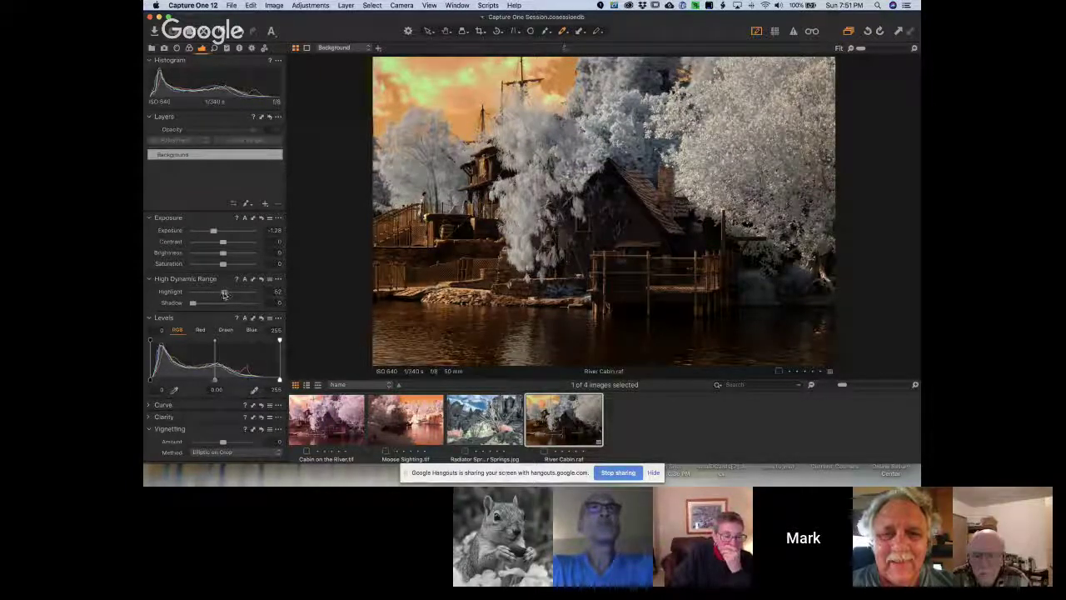
pyautogui.moveTo(223, 294); pyautogui.dragTo(222, 296)
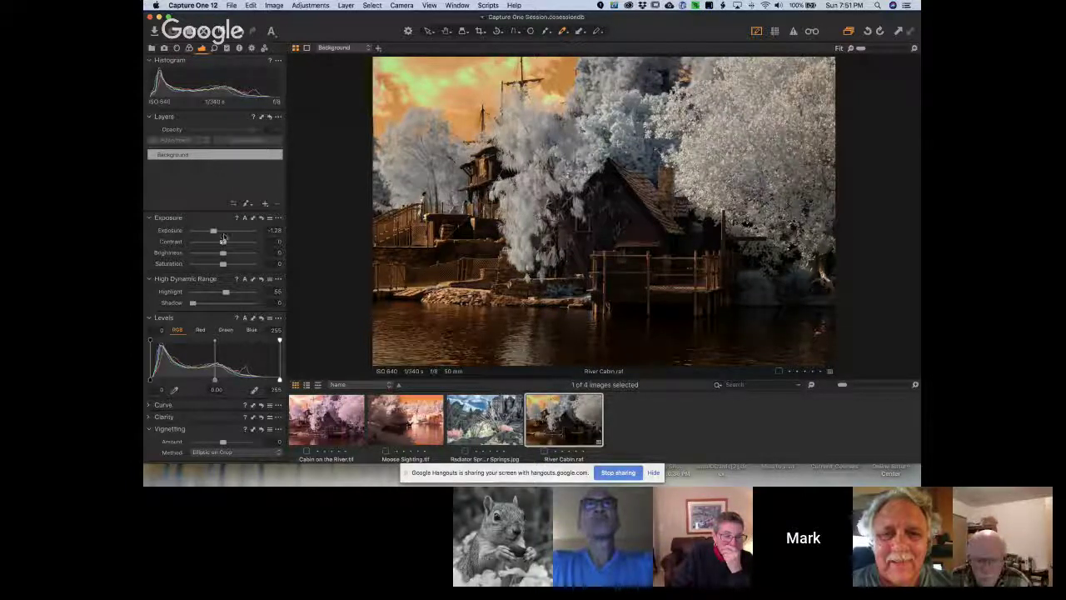
pyautogui.moveTo(221, 235); pyautogui.dragTo(211, 233)
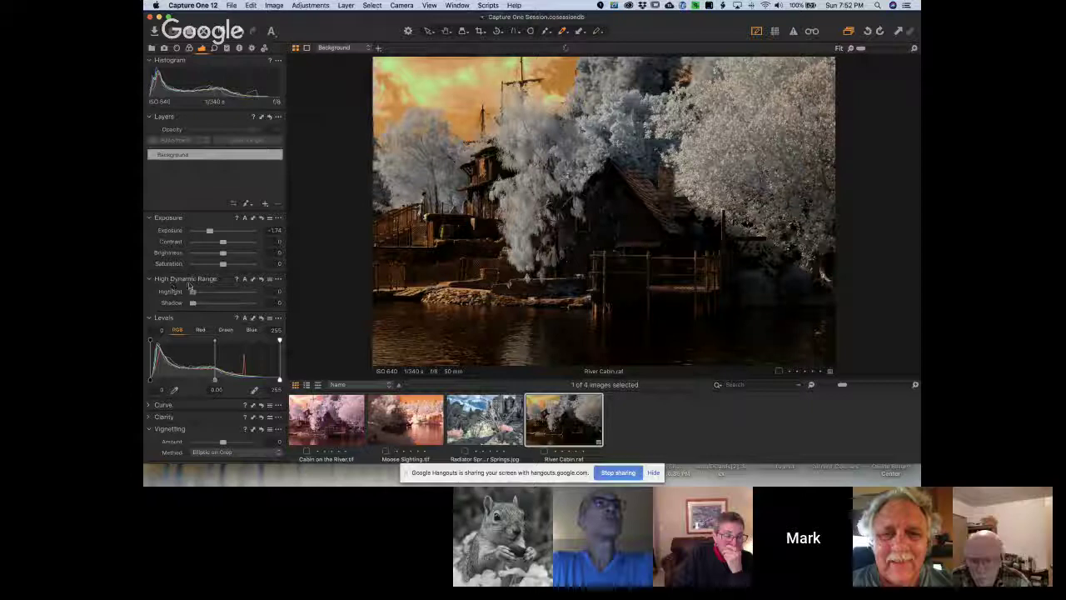
# Try High Dynamic Range settings of Highlight 87 and Shadow 92 with the exposure lowered to -2.66.
pyautogui.moveTo(194, 292); pyautogui.dragTo(244, 292)
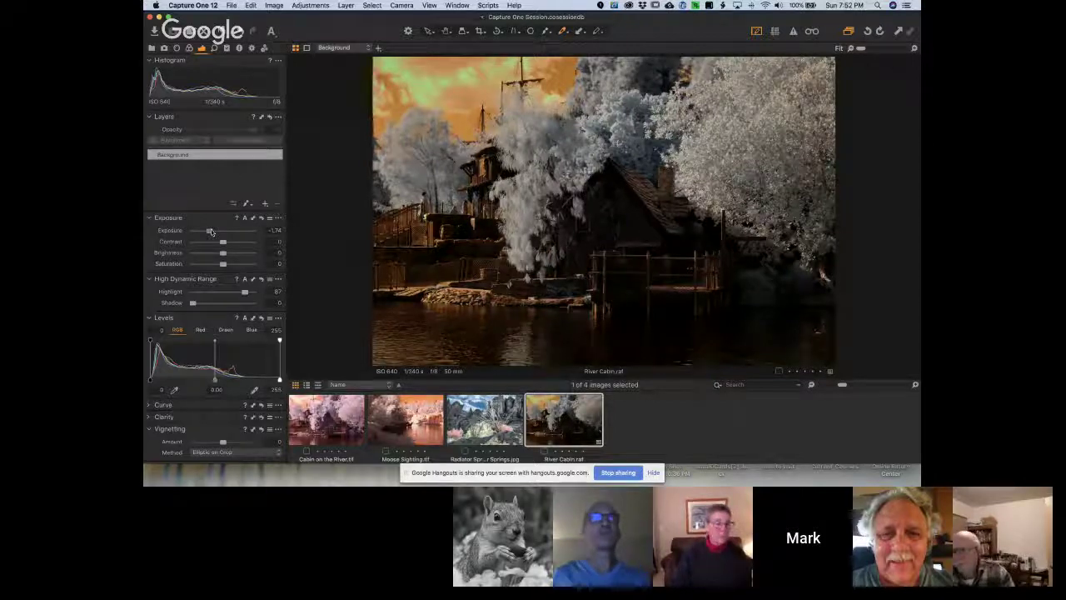
pyautogui.moveTo(210, 230); pyautogui.dragTo(205, 232)
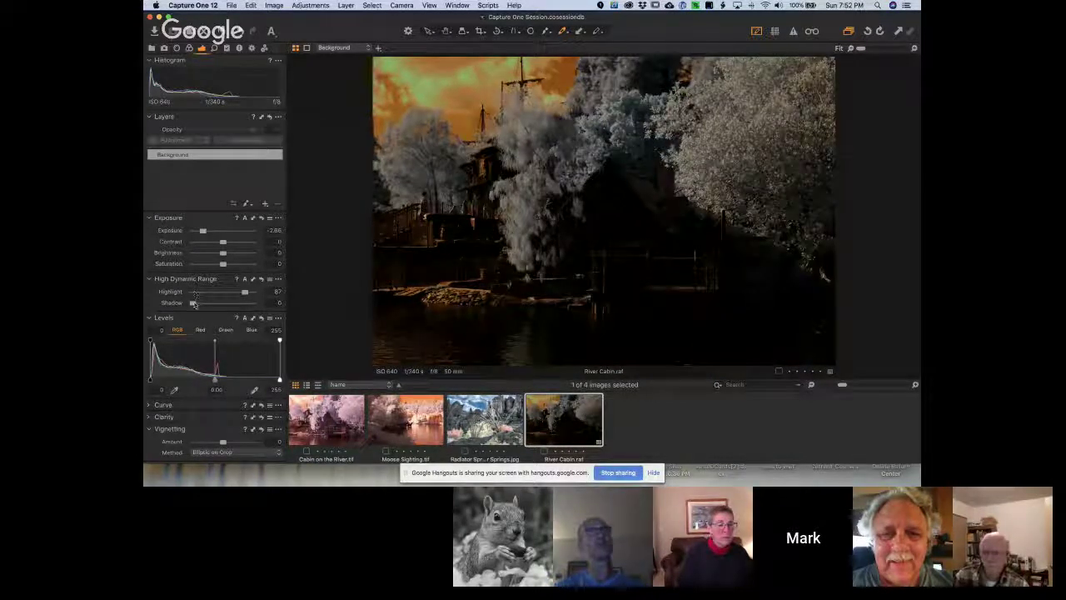
pyautogui.moveTo(207, 304); pyautogui.dragTo(249, 305)
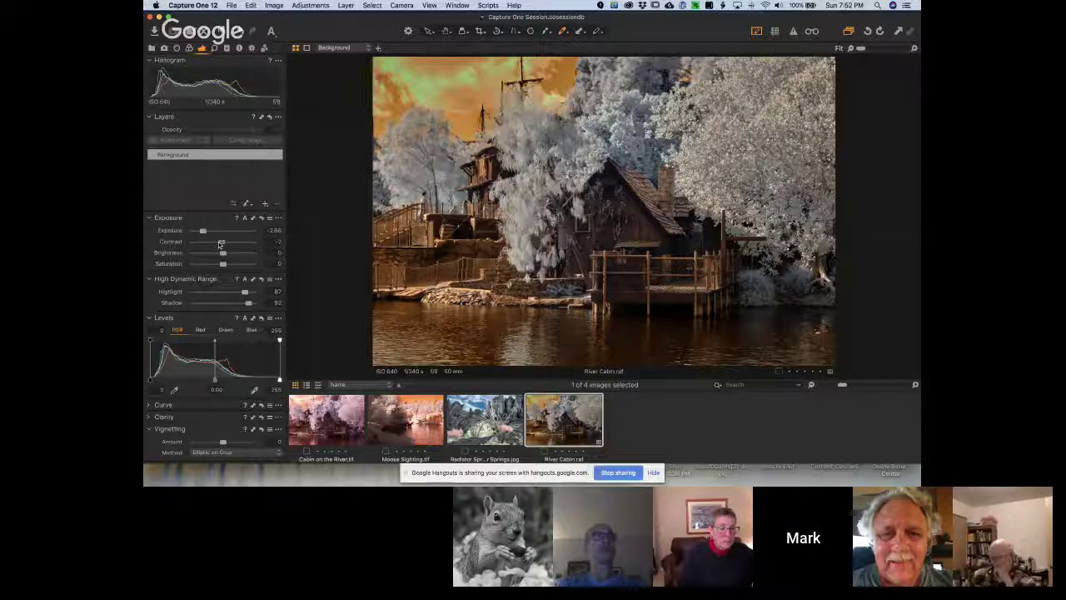
# Try a contrast of -8 and brightness of -24, with High Dynamic Range Shadow at 100 and exposure at -2.26.
pyautogui.moveTo(218, 241)
pyautogui.mouseDown()
pyautogui.moveTo(196, 244)
pyautogui.moveTo(236, 242)
pyautogui.moveTo(221, 243)
pyautogui.mouseUp()
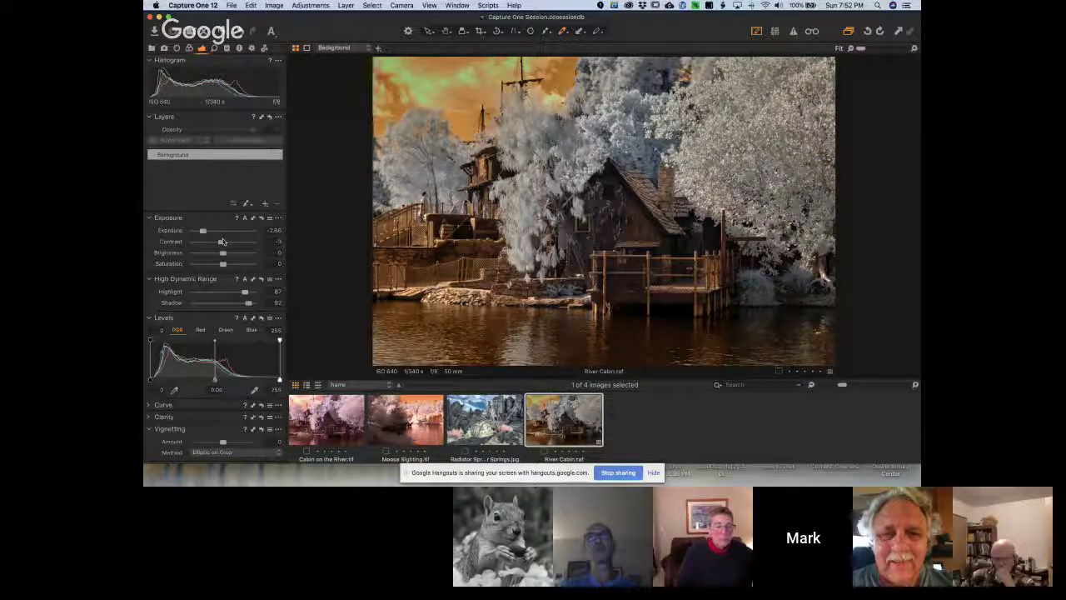
pyautogui.moveTo(222, 244); pyautogui.dragTo(219, 243)
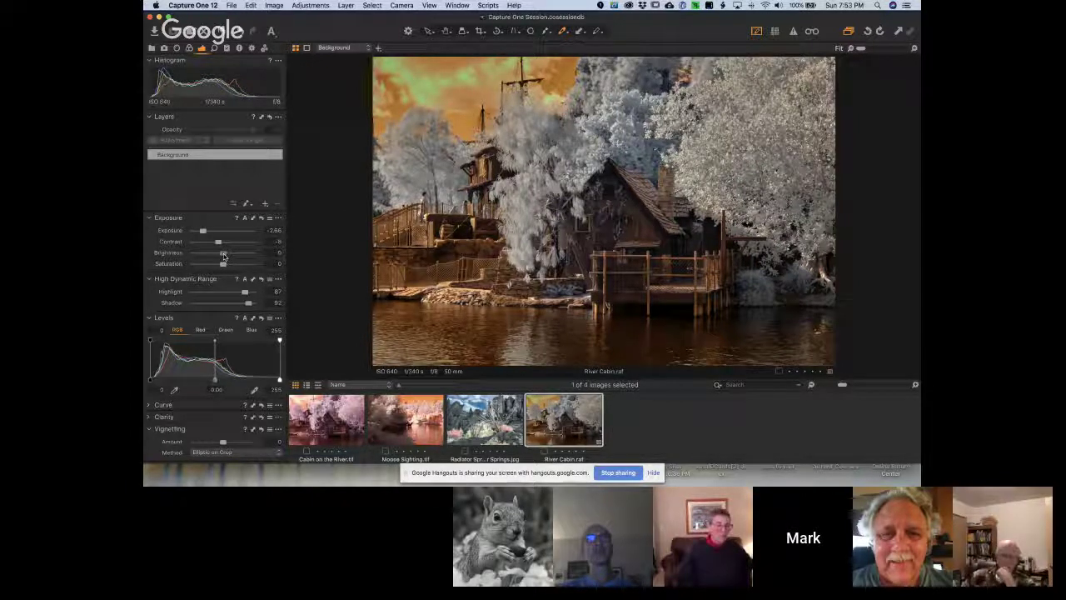
pyautogui.moveTo(223, 254); pyautogui.dragTo(209, 253)
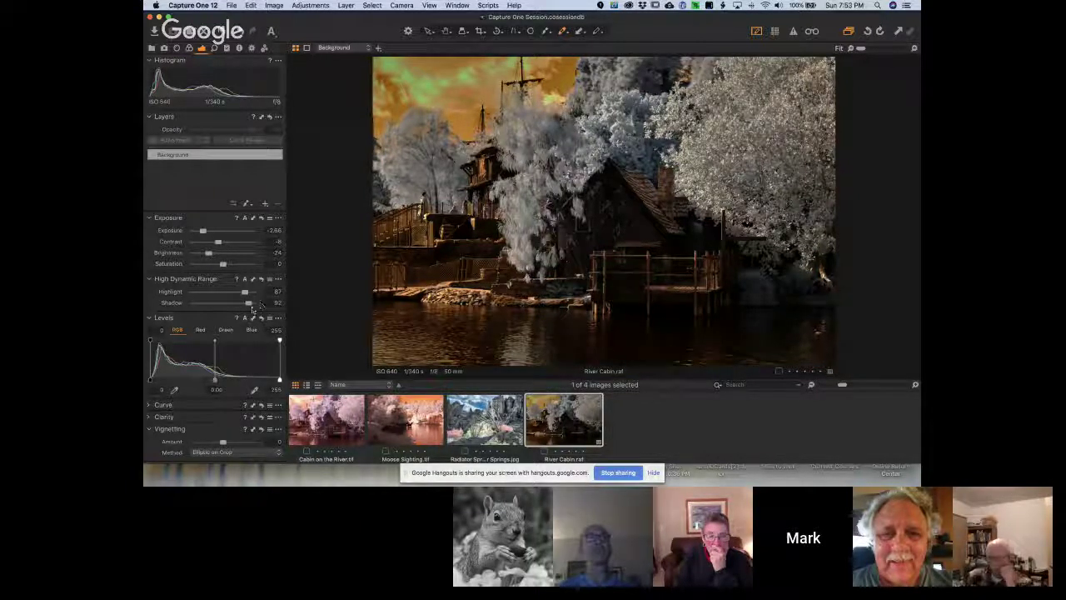
pyautogui.moveTo(250, 307); pyautogui.dragTo(255, 305)
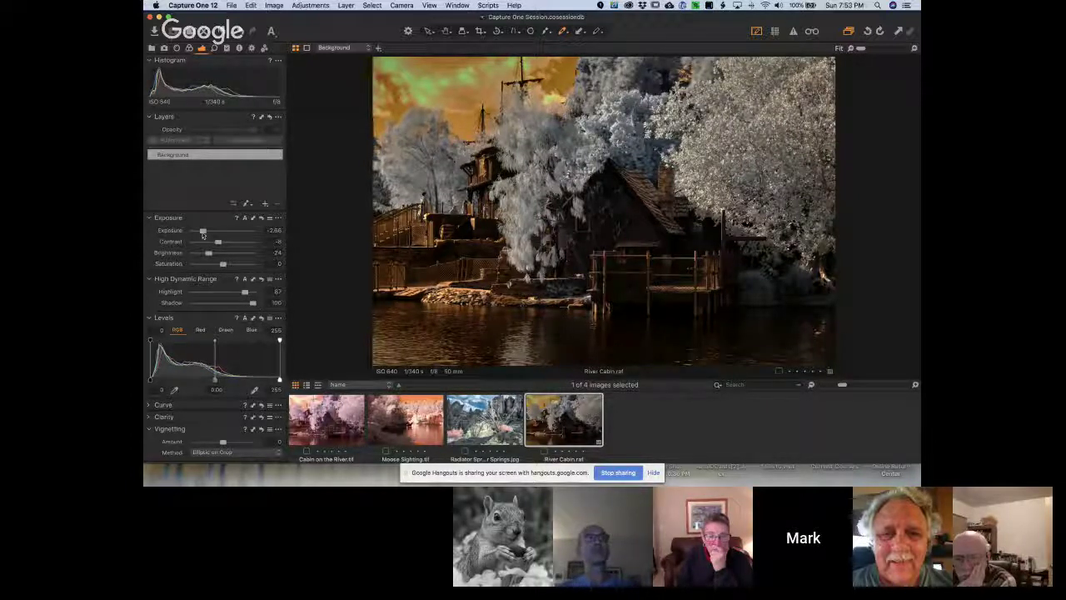
pyautogui.moveTo(205, 234); pyautogui.dragTo(205, 235)
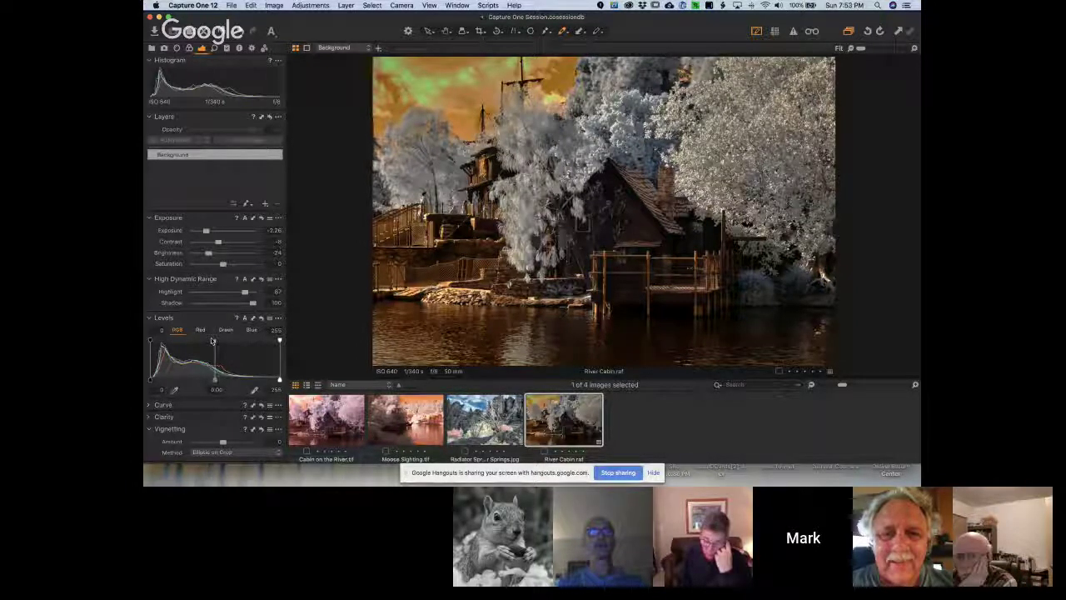
# Reset the High Dynamic Range Highlight and Shadow to 0 and set the exposure to -2.43.
pyautogui.doubleClick(244, 293)
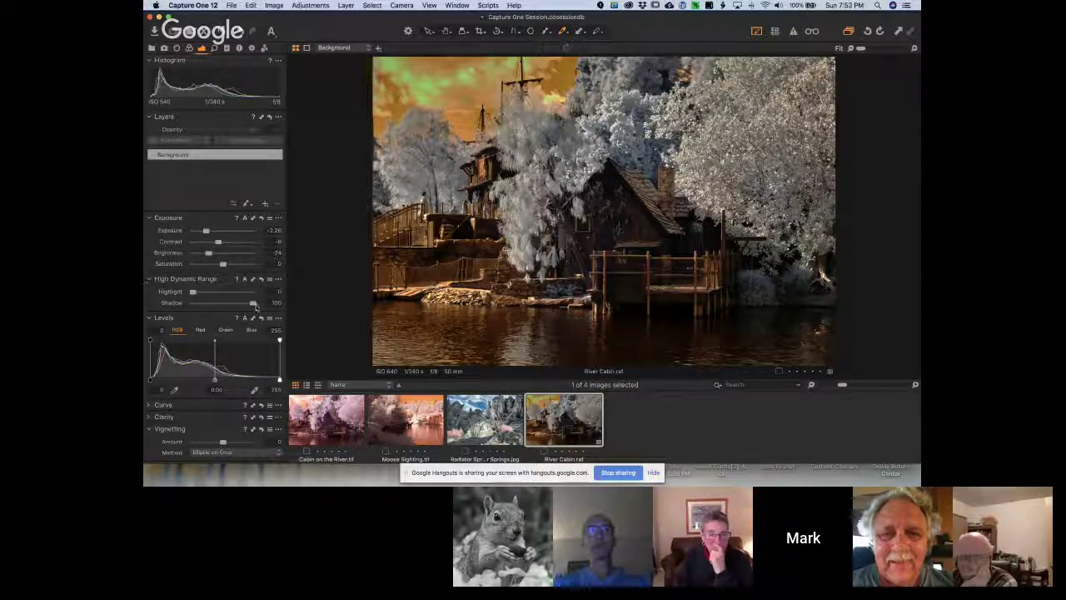
pyautogui.moveTo(252, 305); pyautogui.dragTo(144, 290)
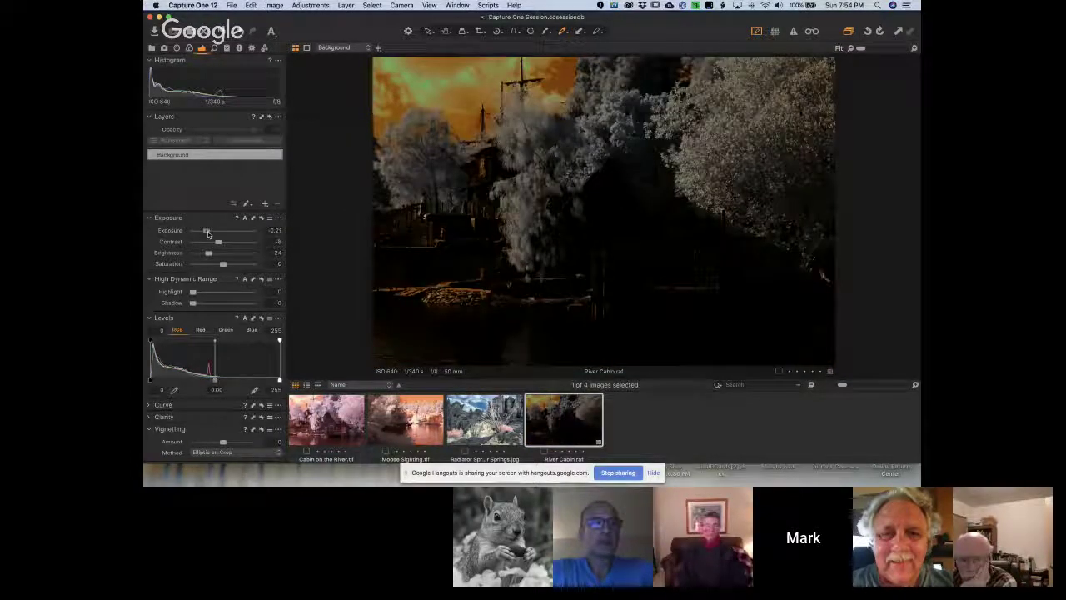
pyautogui.moveTo(208, 233); pyautogui.dragTo(205, 233)
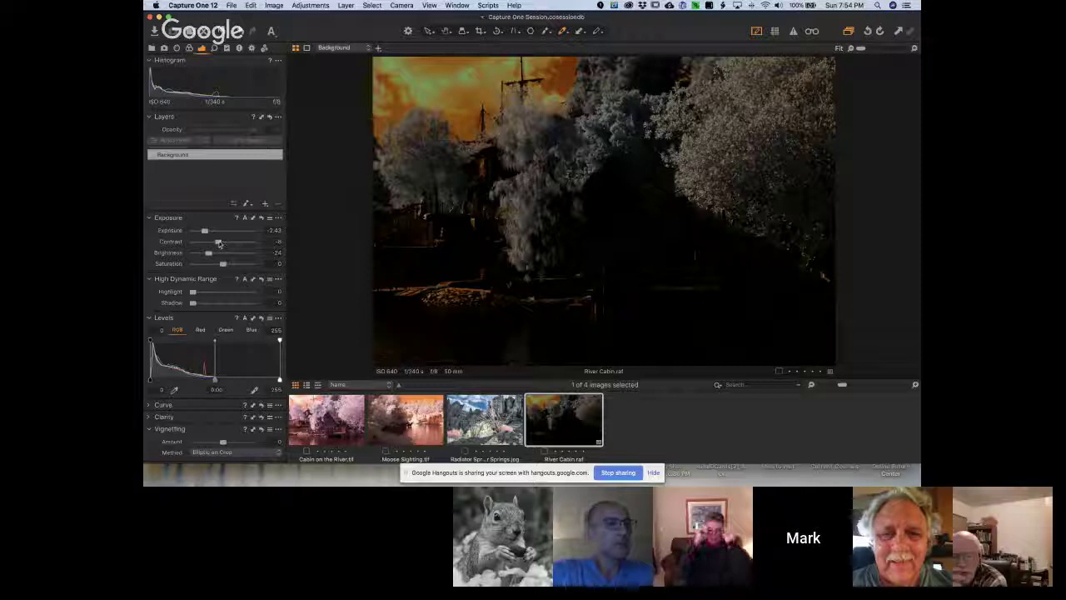
# Set the contrast to -10, the brightness to -20 and the High Dynamic Range Shadow to 93.
pyautogui.moveTo(218, 241)
pyautogui.mouseDown()
pyautogui.moveTo(239, 242)
pyautogui.moveTo(217, 241)
pyautogui.mouseUp()
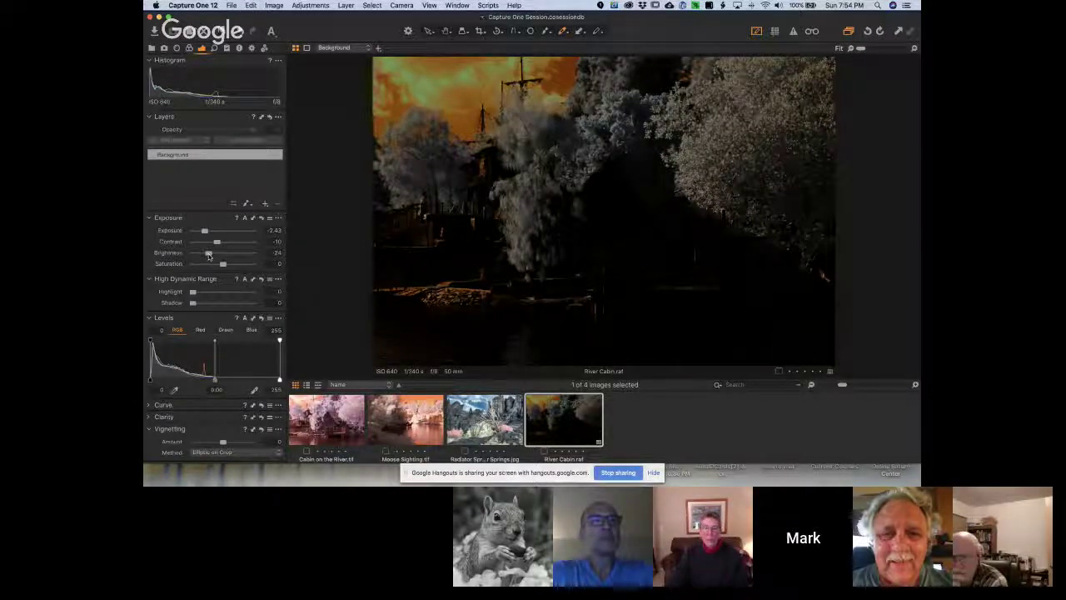
pyautogui.moveTo(209, 253); pyautogui.dragTo(212, 253)
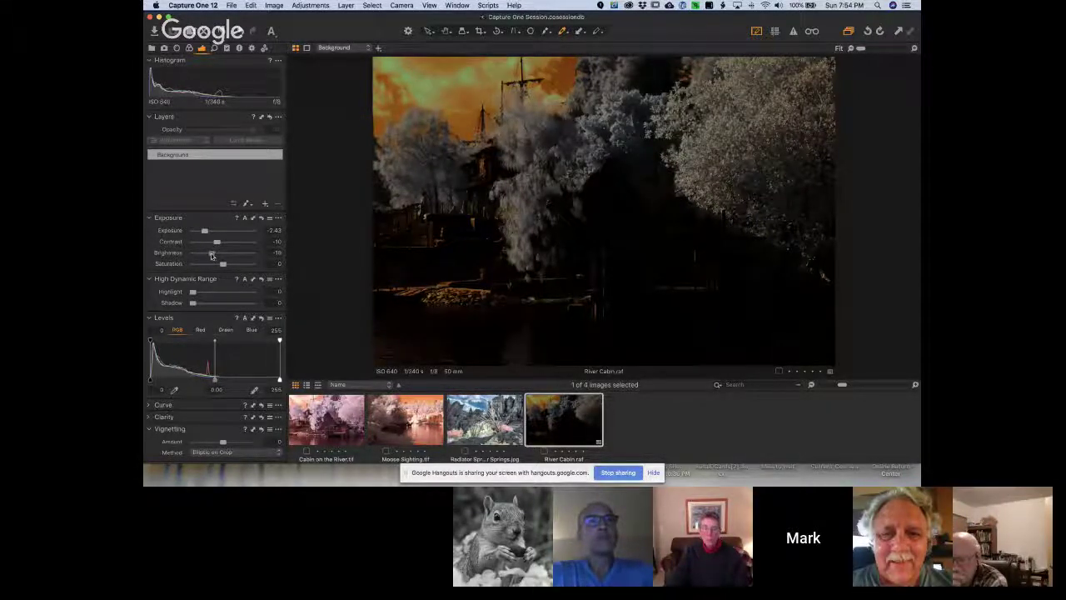
pyautogui.moveTo(192, 302); pyautogui.dragTo(243, 304)
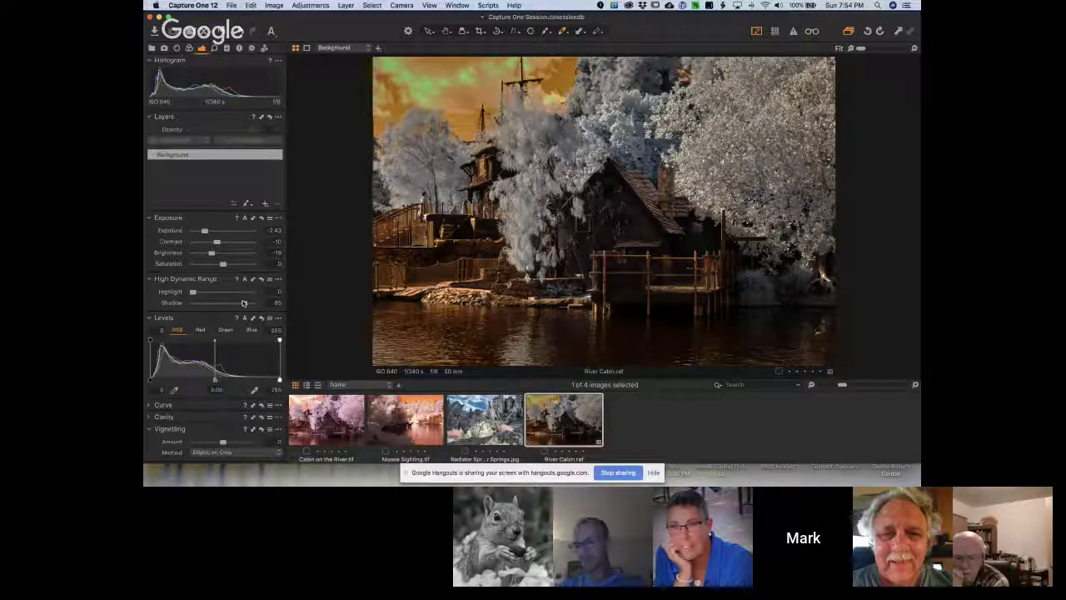
pyautogui.moveTo(245, 307); pyautogui.dragTo(249, 305)
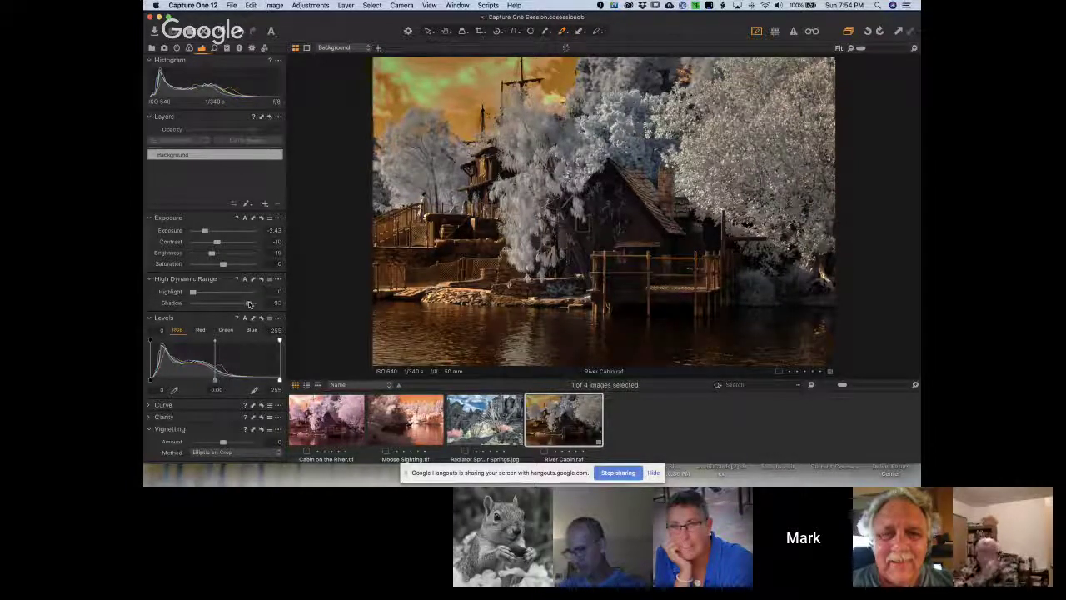
pyautogui.moveTo(212, 253); pyautogui.dragTo(210, 256)
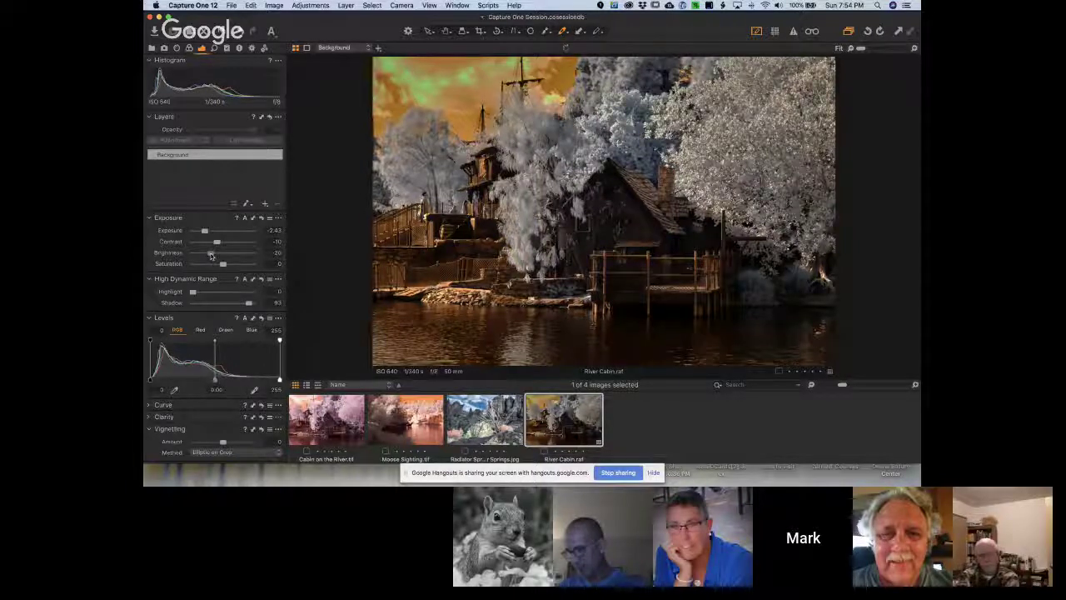
# Set the Clarity amount of River Cabin.raf to 13 using the Natural method.
pyautogui.click(148, 417)
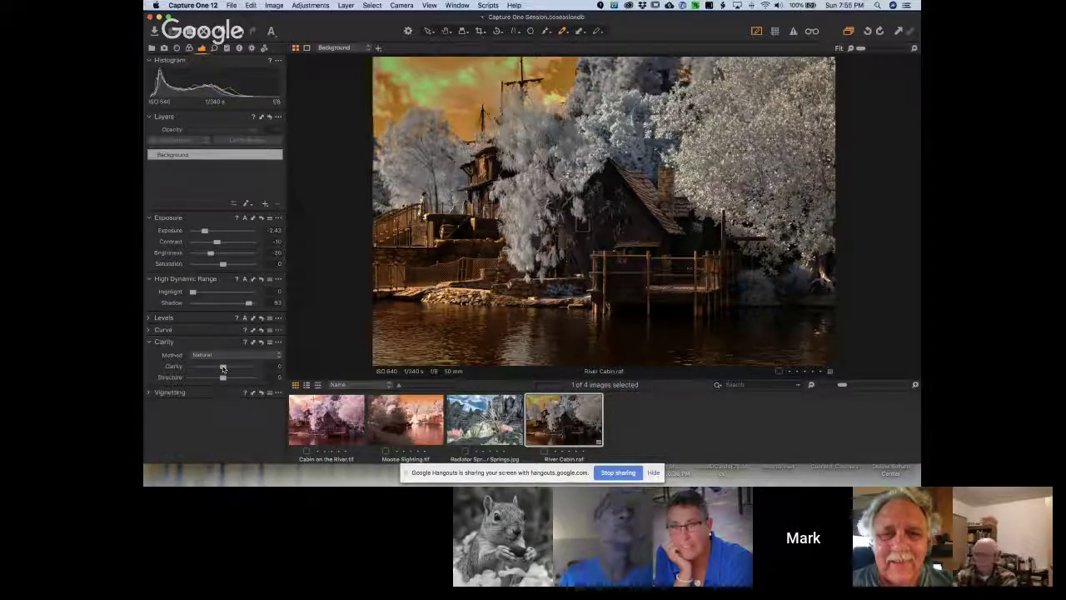
pyautogui.moveTo(223, 367)
pyautogui.mouseDown()
pyautogui.moveTo(262, 368)
pyautogui.moveTo(214, 368)
pyautogui.moveTo(247, 369)
pyautogui.moveTo(226, 369)
pyautogui.mouseUp()
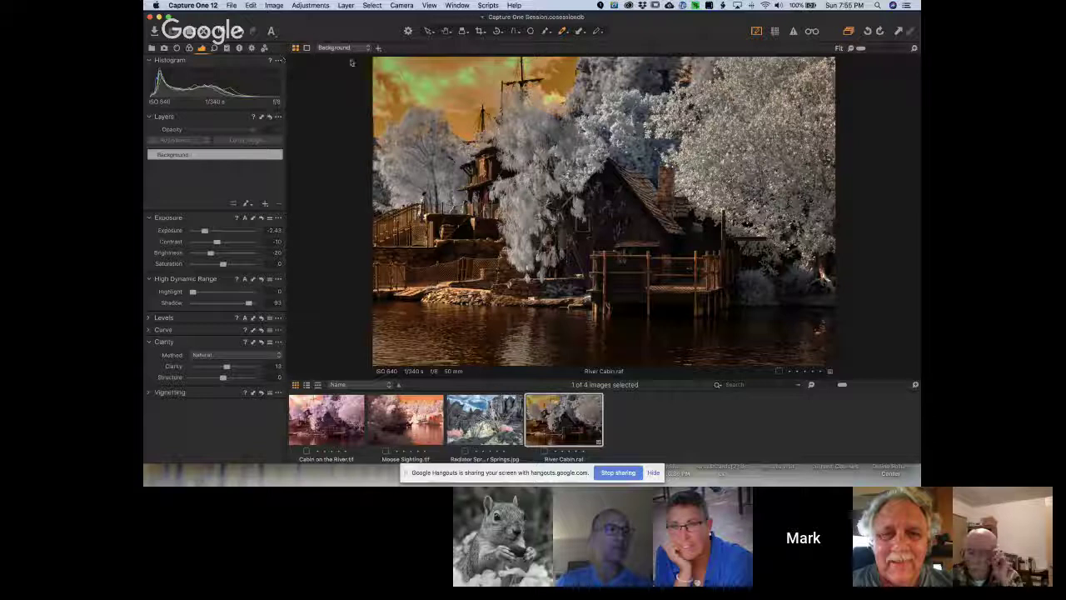
pyautogui.click(409, 30)
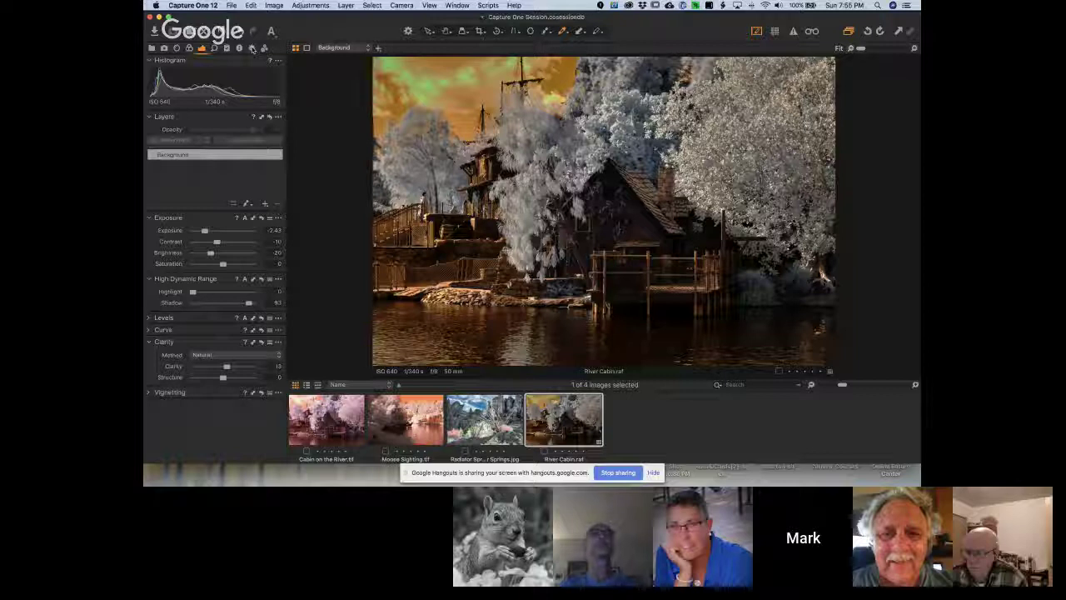
# Open the output settings and review the TIFF recipe's file format and bit depth choices, keeping TIFF and 16 bit.
pyautogui.click(252, 48)
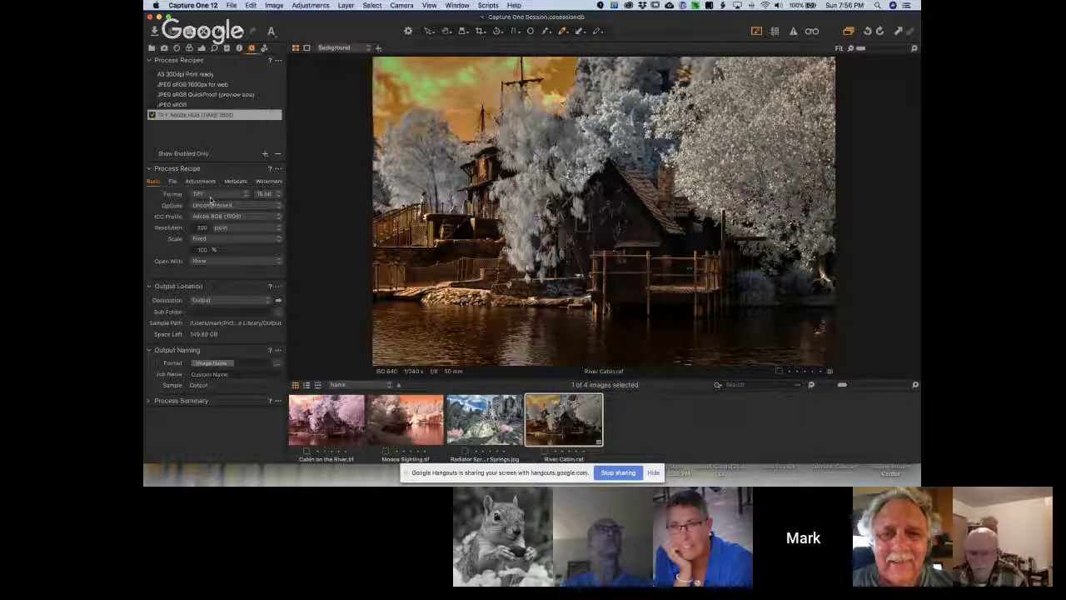
pyautogui.click(247, 195)
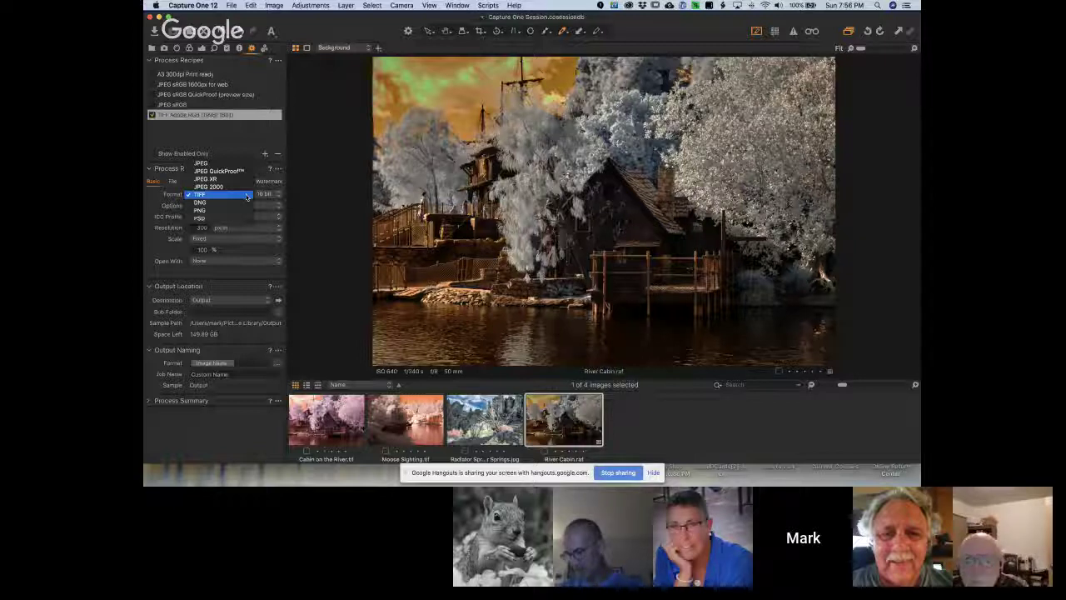
pyautogui.click(246, 195)
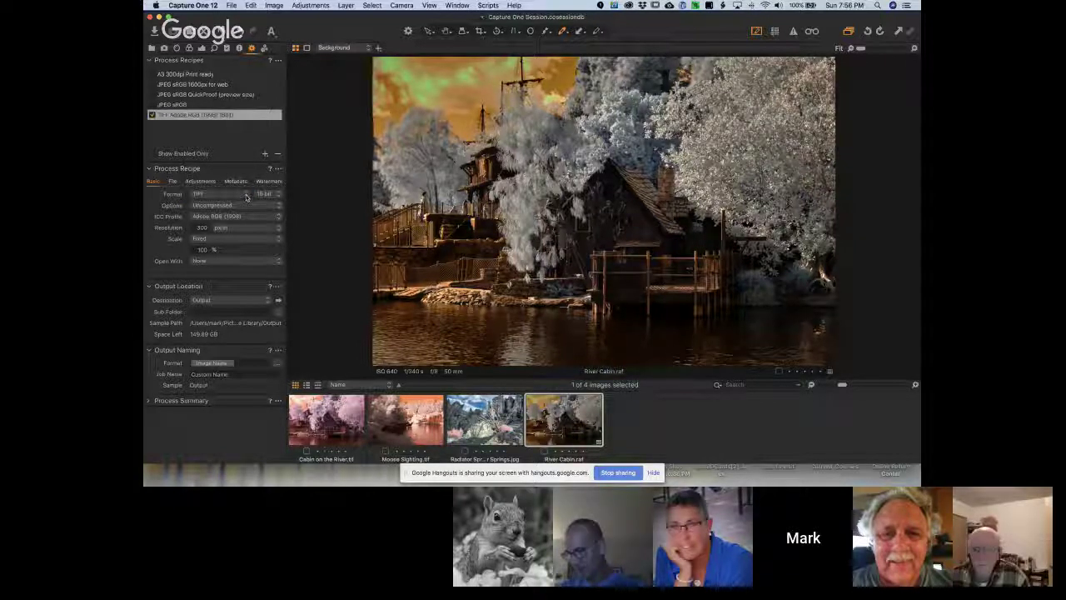
pyautogui.click(266, 194)
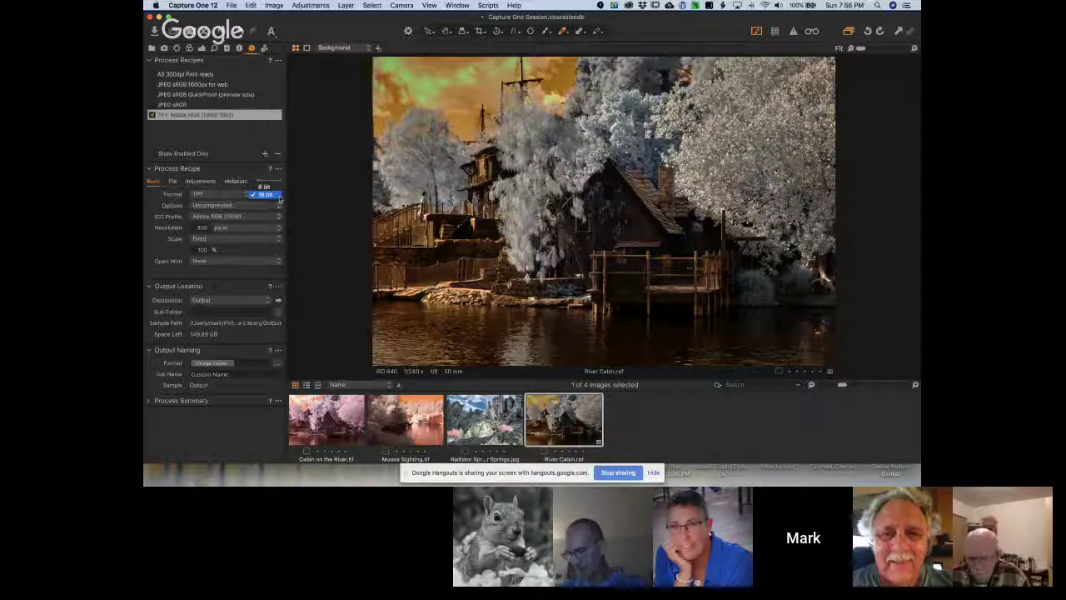
pyautogui.click(271, 197)
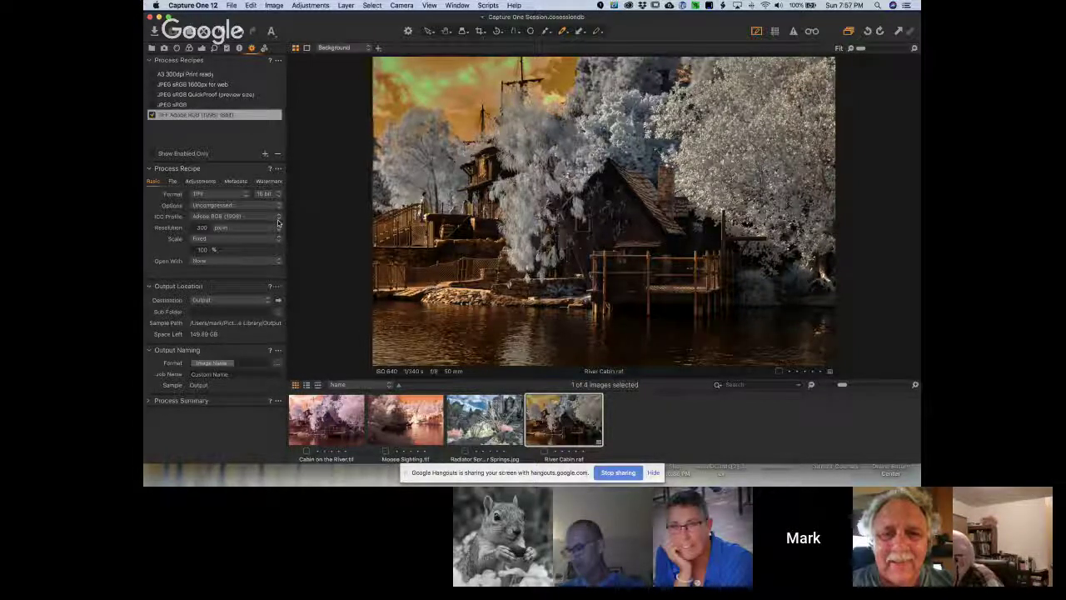
# Look through the ICC profiles available for the TIFF process recipe, keeping Adobe RGB (1998).
pyautogui.click(278, 220)
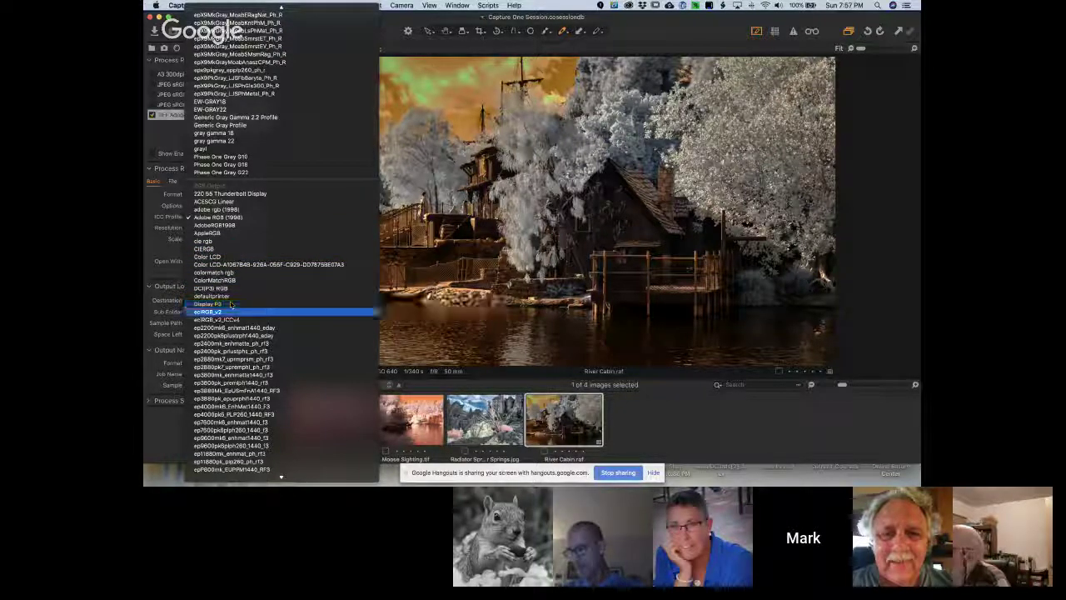
pyautogui.scroll(-1, 233, 385)
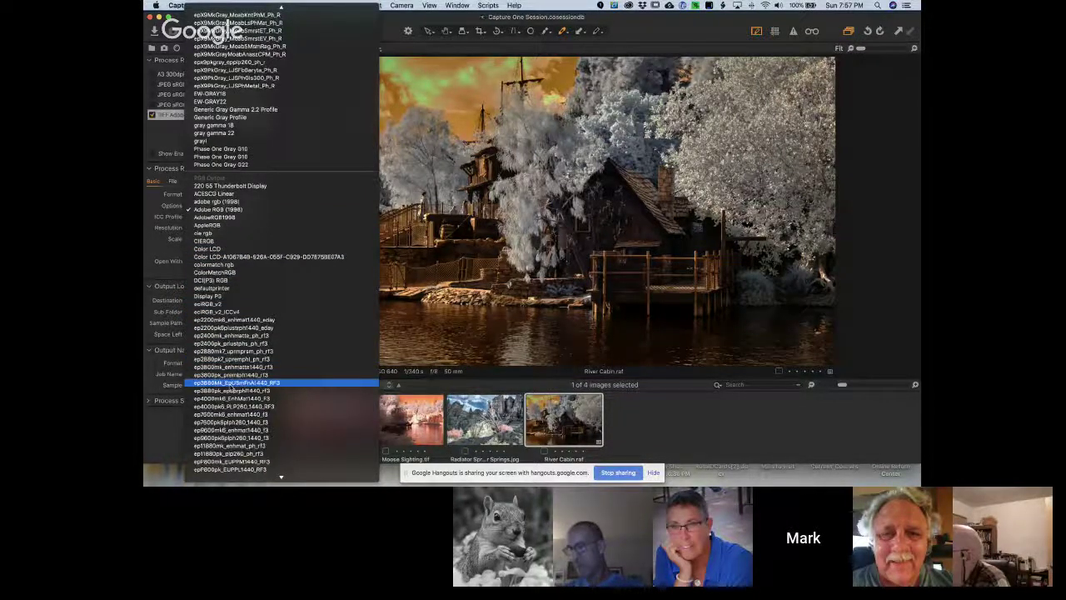
pyautogui.scroll(-10, 233, 382)
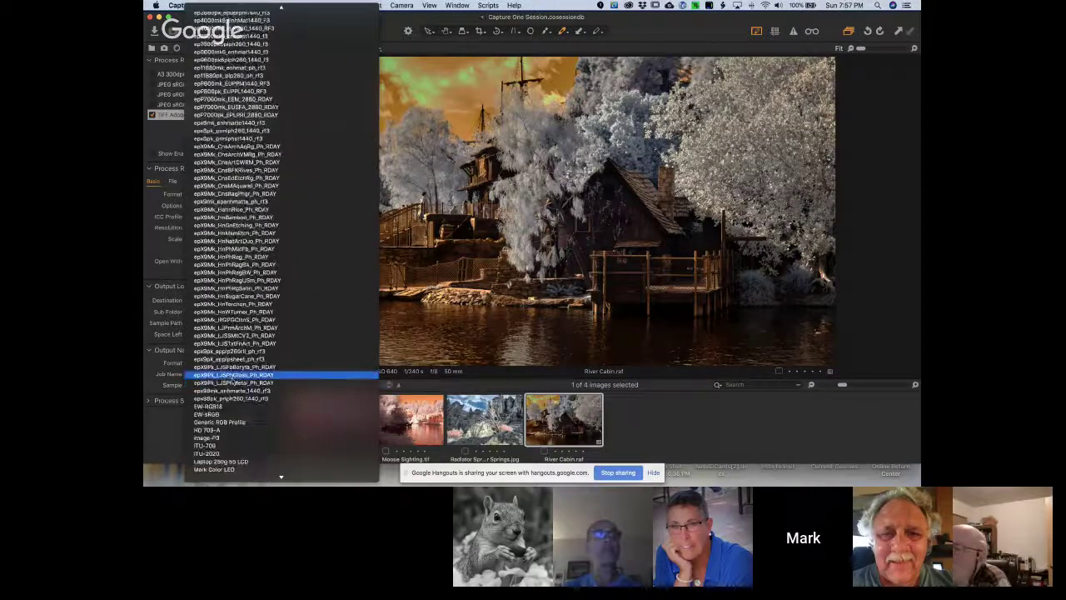
pyautogui.scroll(-5, 233, 380)
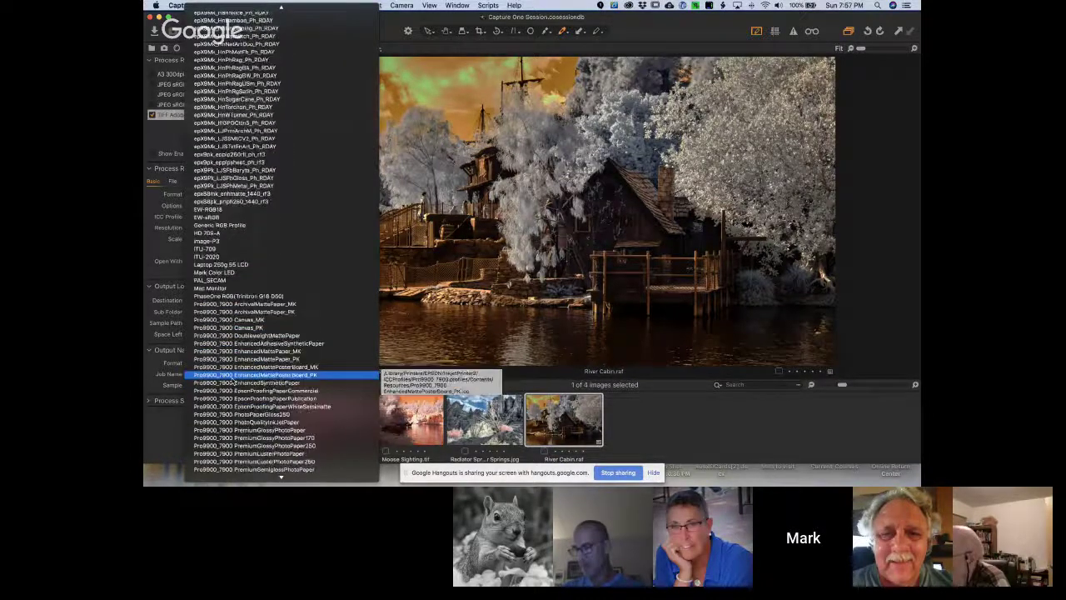
pyautogui.scroll(-2, 234, 381)
pyautogui.scroll(-5, 233, 382)
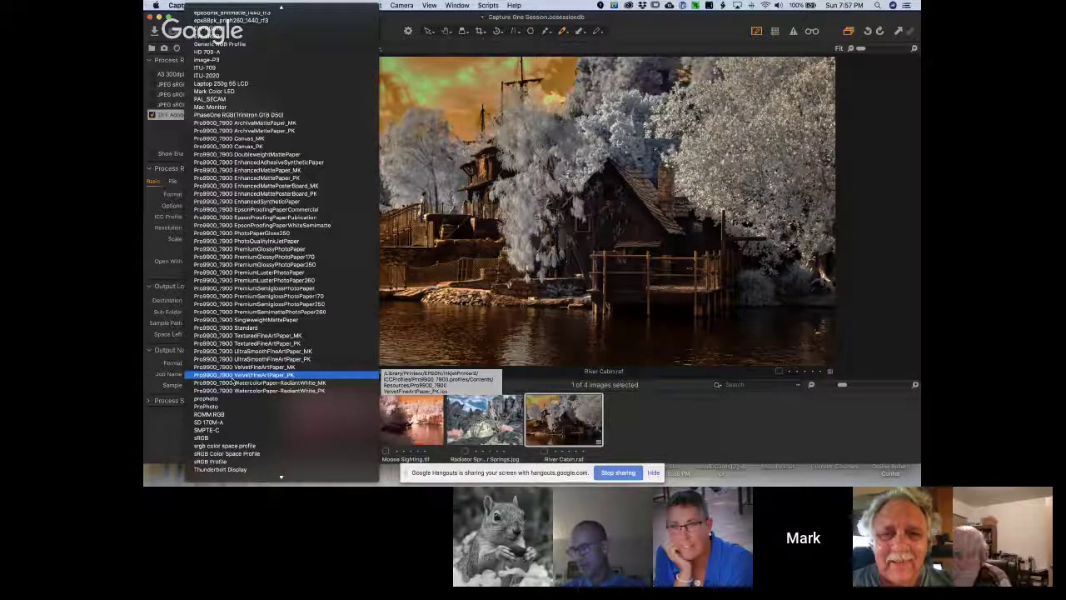
pyautogui.scroll(10, 238, 377)
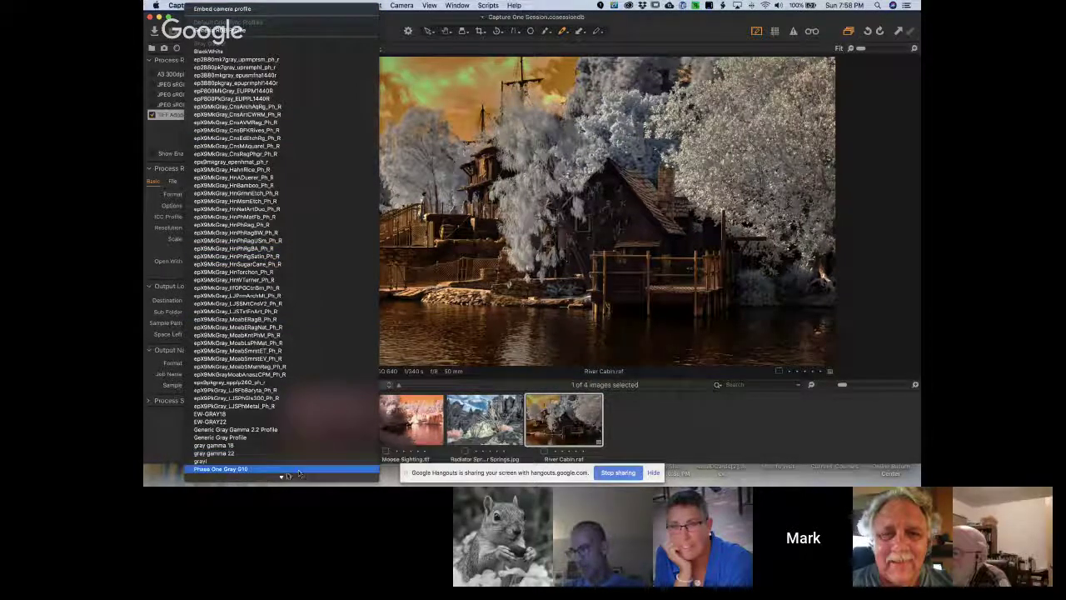
pyautogui.moveTo(282, 478)
pyautogui.click(170, 444)
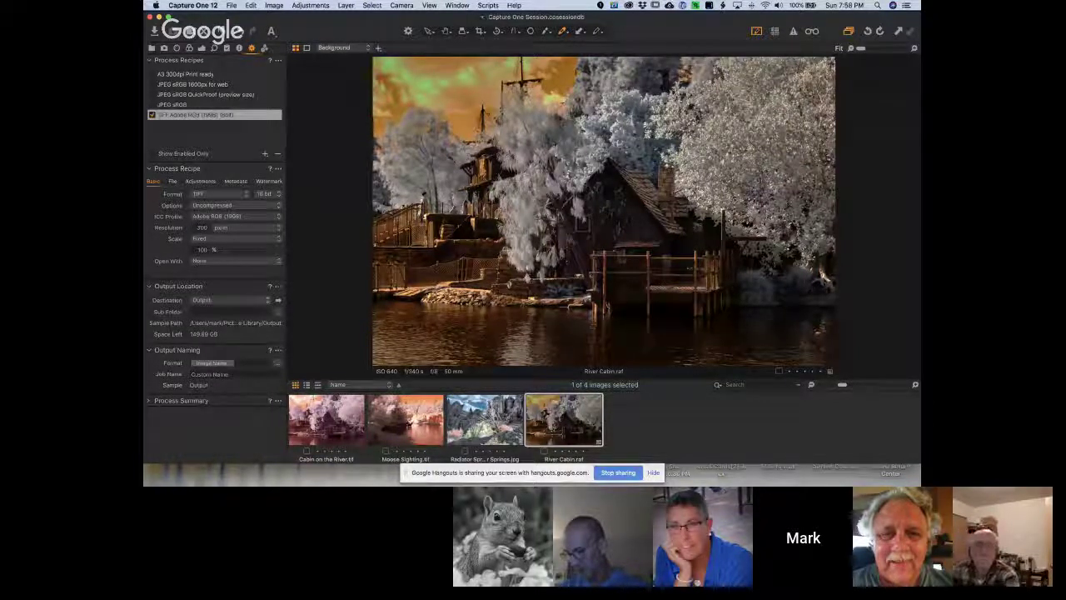
# Review which applications the TIFF recipe can open processed files with, keeping the option at None.
pyautogui.click(211, 261)
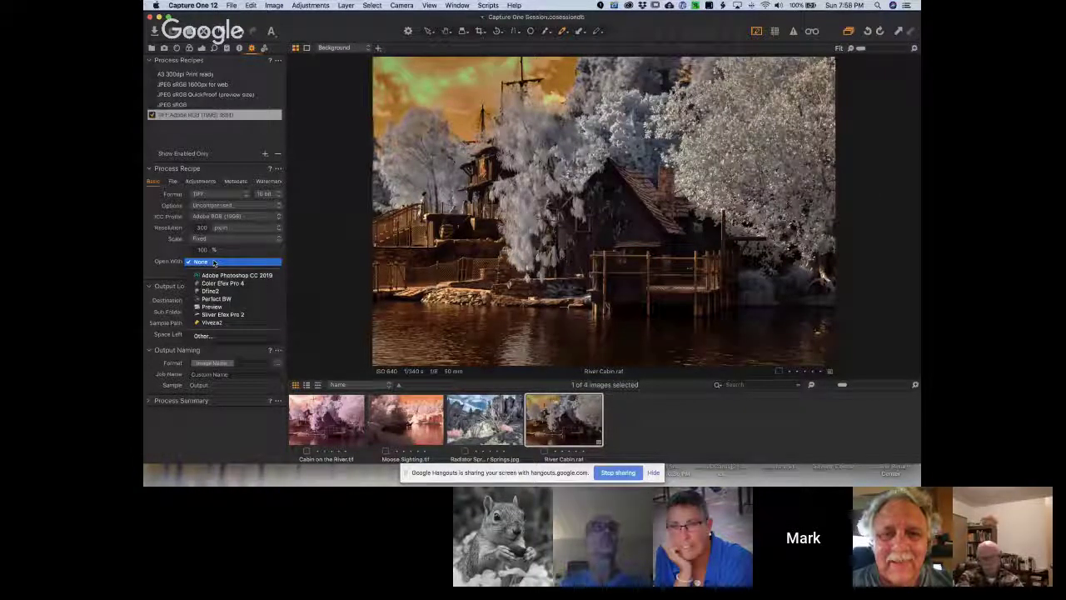
pyautogui.click(215, 262)
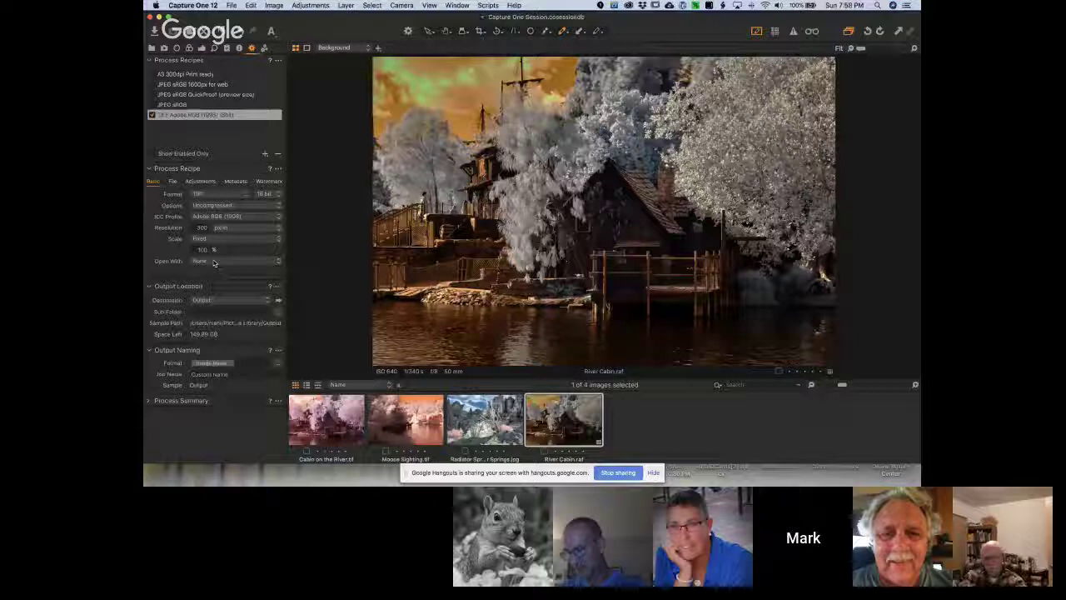
pyautogui.click(214, 262)
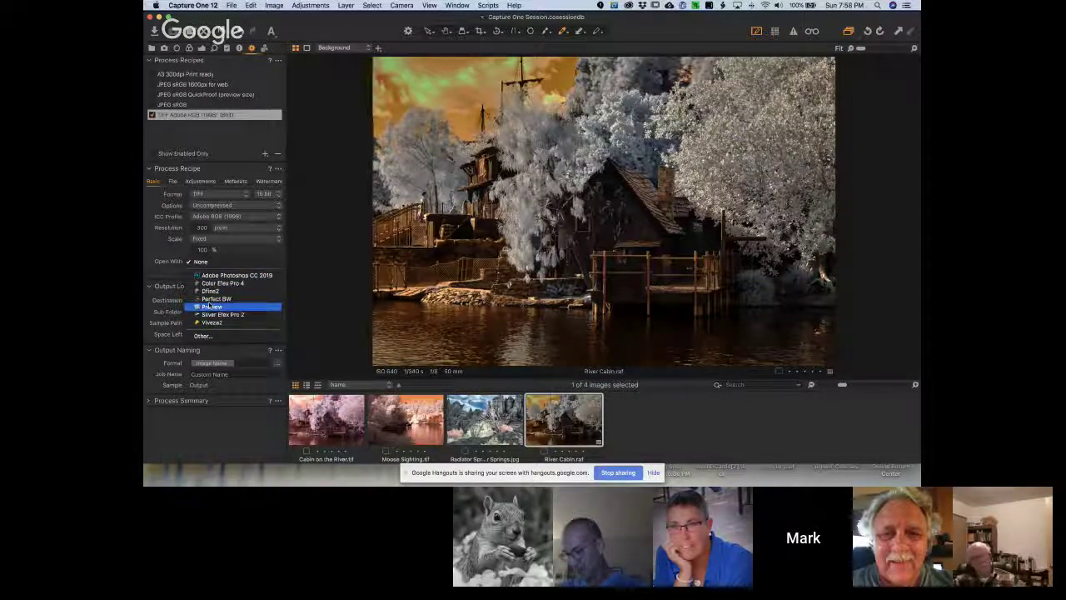
pyautogui.click(160, 275)
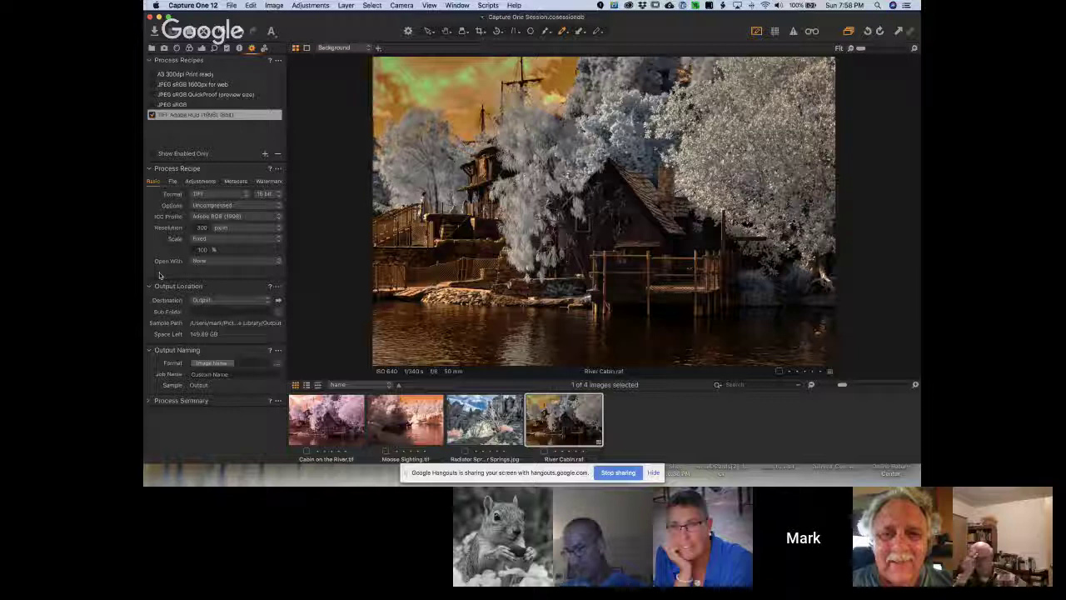
# Review the applications allowed by the Open With Menu plugin in the preferences, leaving the selection as it is, and close the preferences.
pyautogui.click(192, 7)
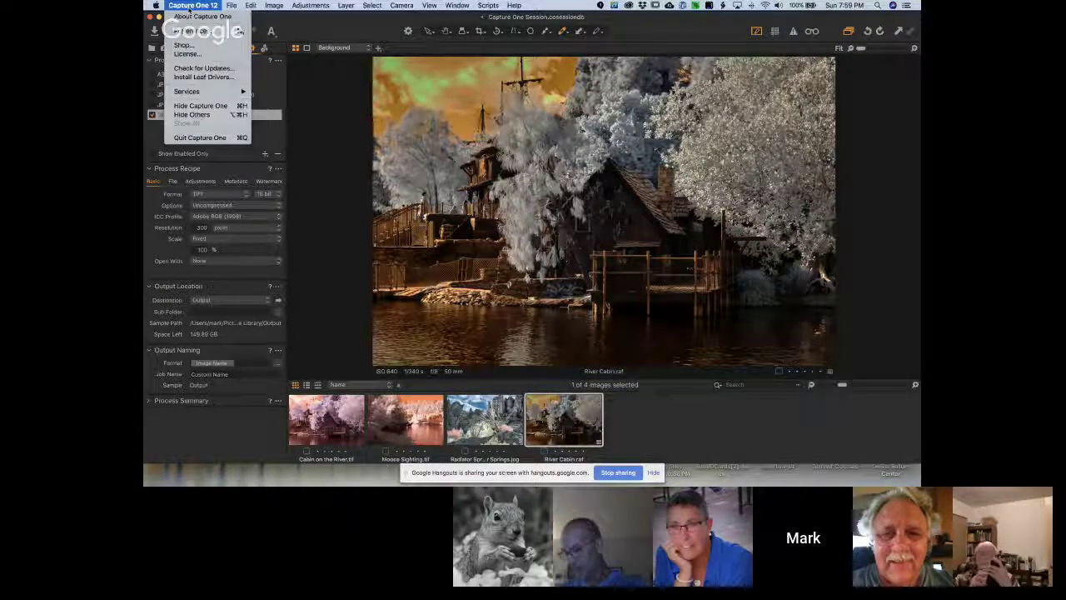
pyautogui.click(200, 31)
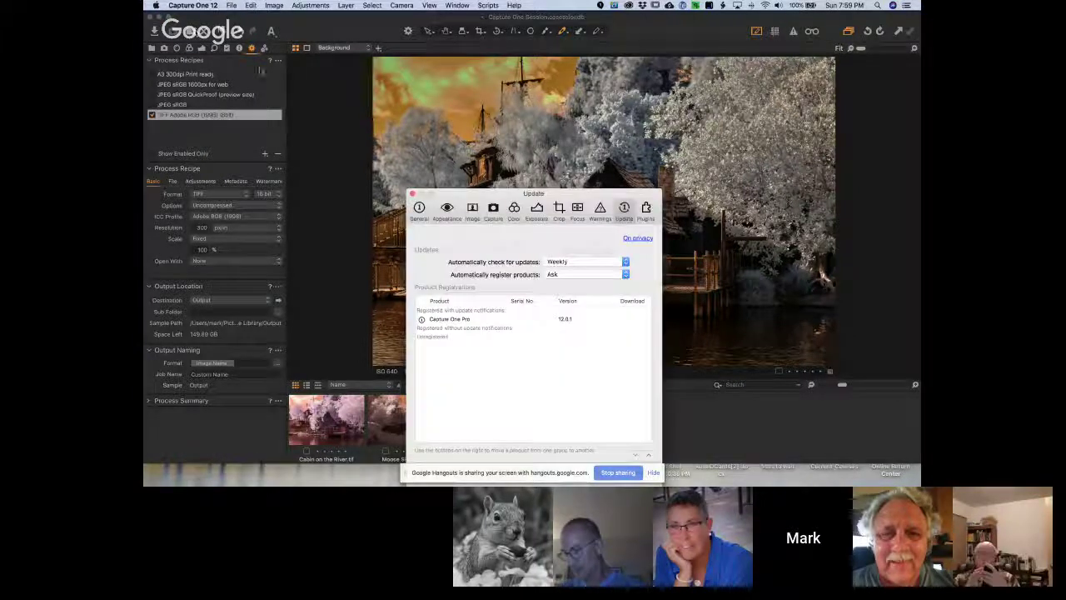
pyautogui.click(645, 213)
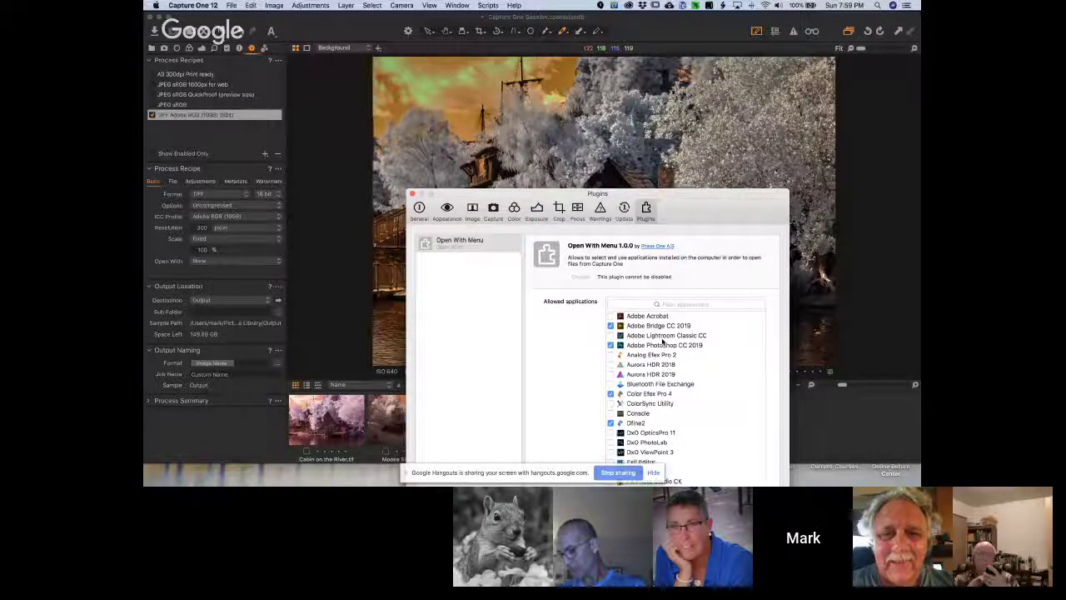
pyautogui.scroll(-10, 671, 371)
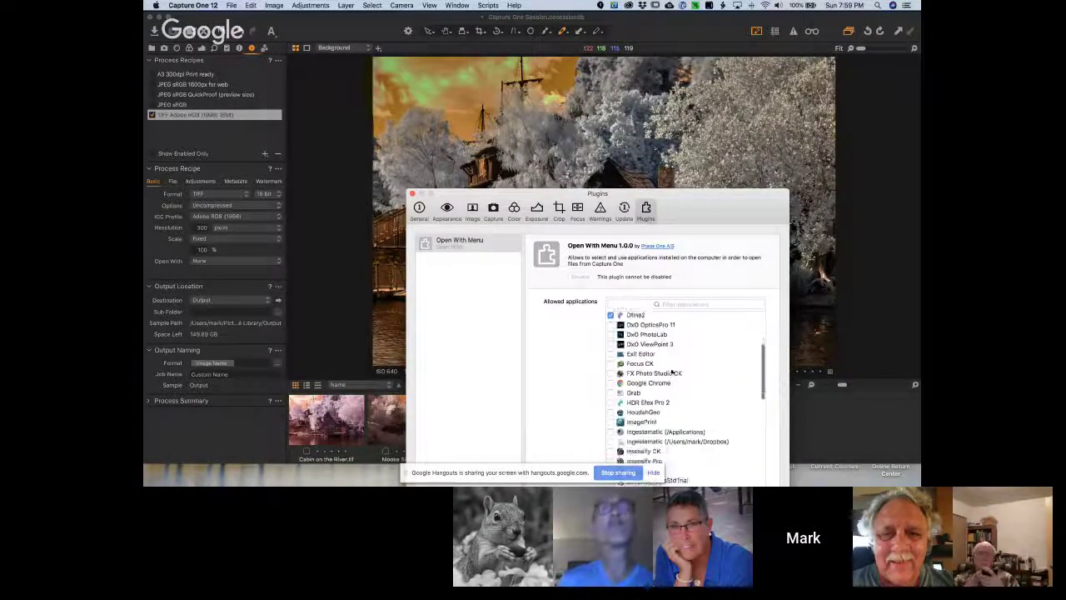
pyautogui.scroll(-5, 672, 372)
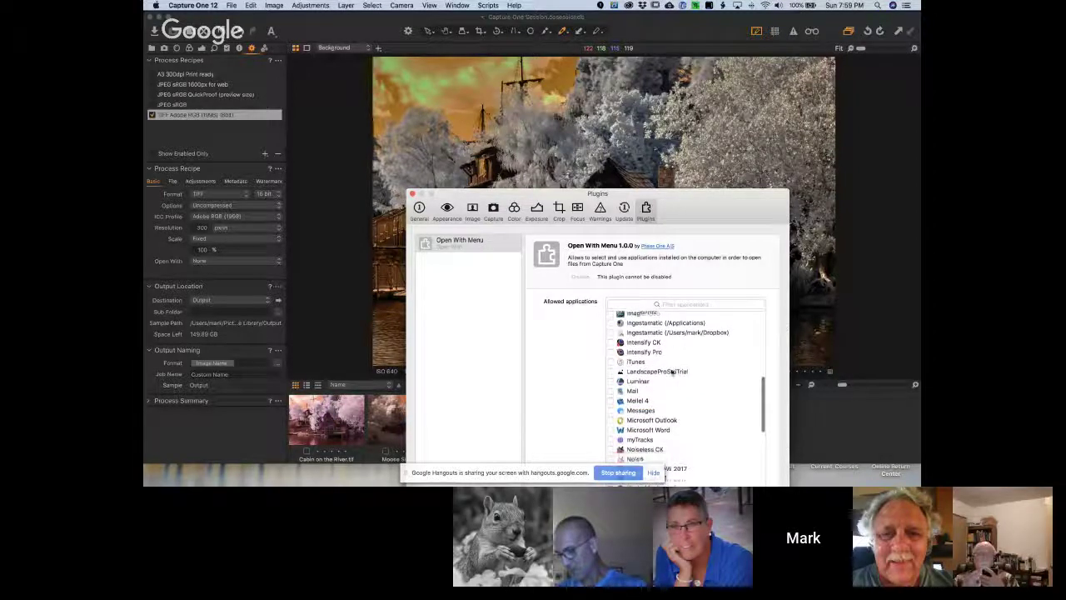
pyautogui.scroll(-3, 671, 372)
pyautogui.scroll(10, 672, 372)
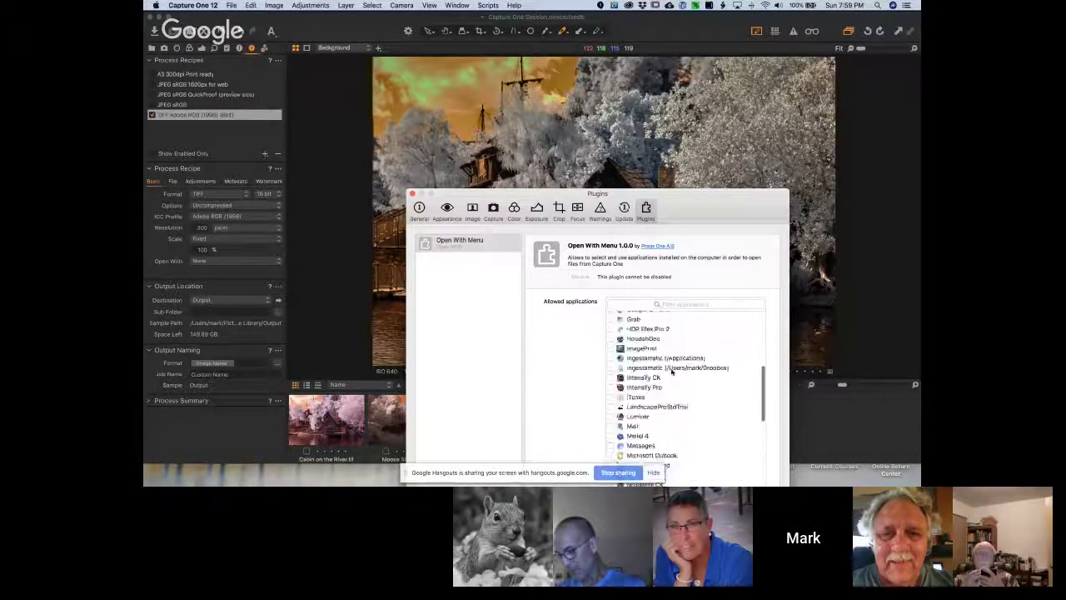
pyautogui.scroll(5, 671, 371)
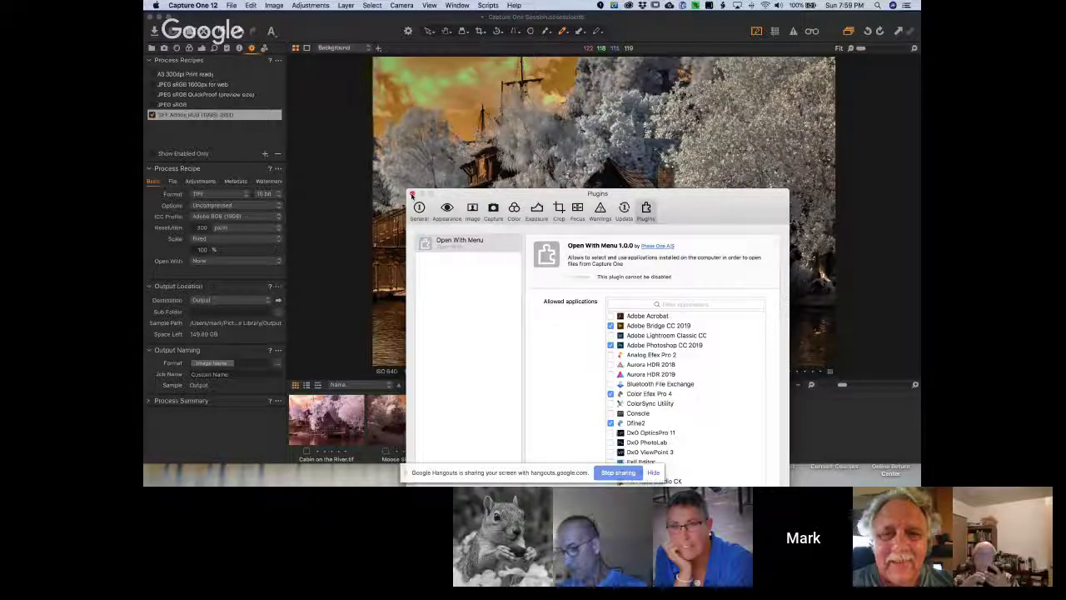
pyautogui.click(412, 194)
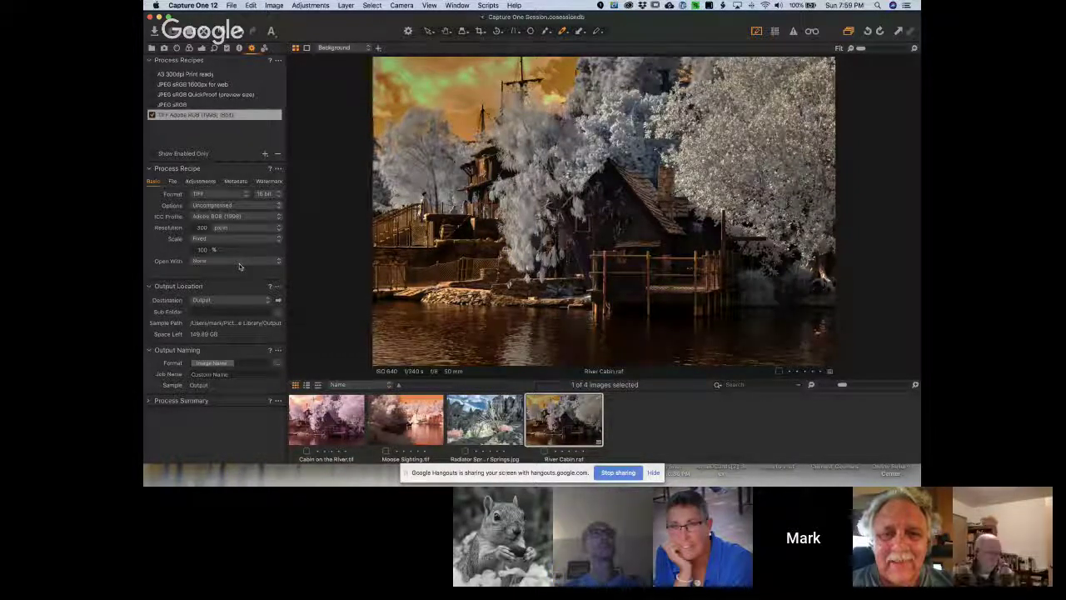
# Review the destination choices for the output location, keeping Output as the folder.
pyautogui.click(252, 301)
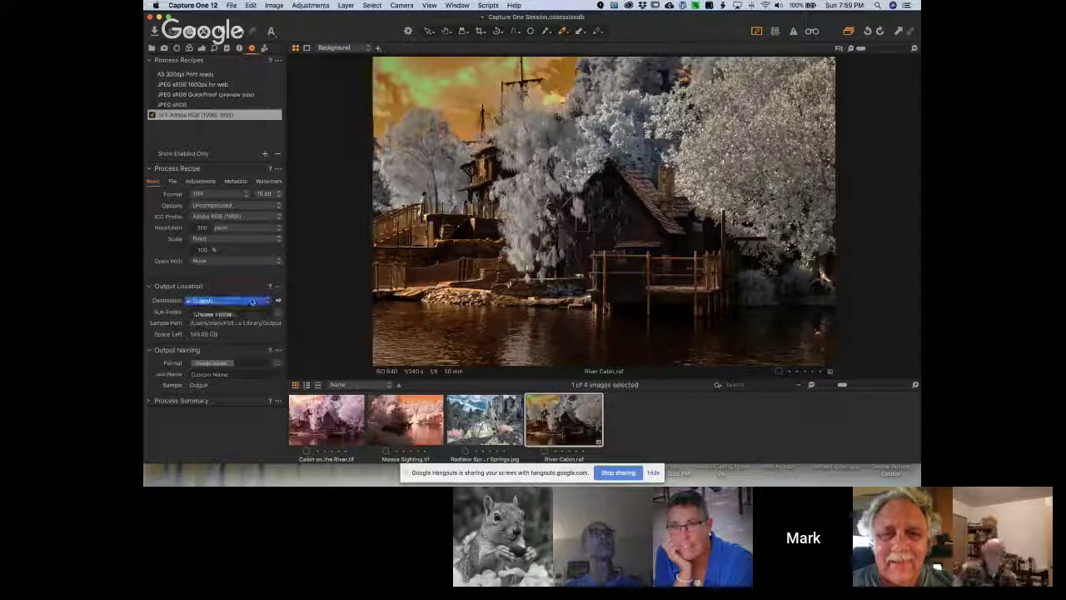
pyautogui.click(251, 301)
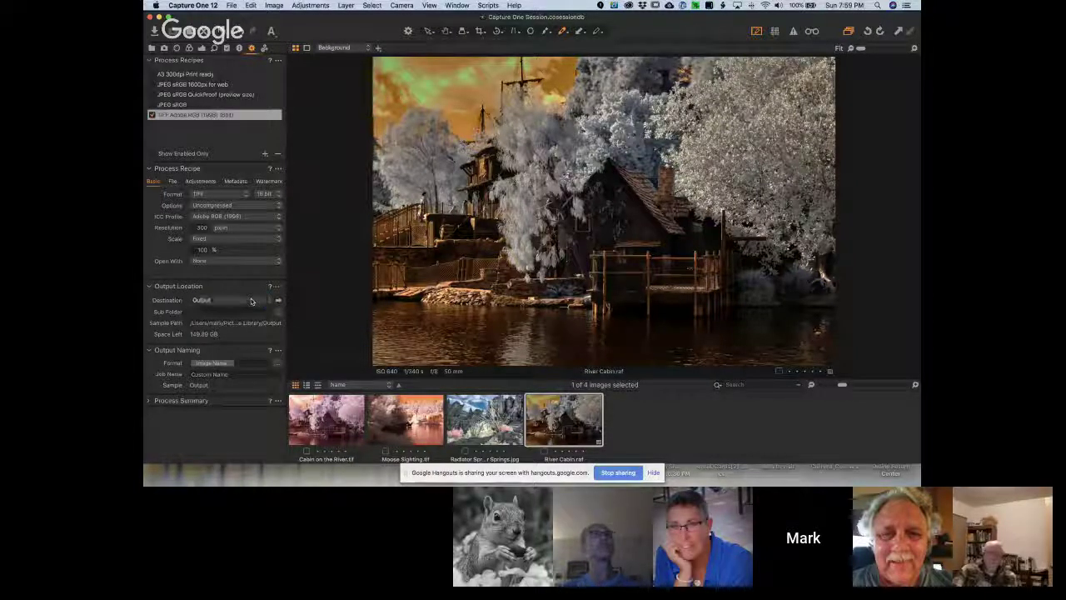
pyautogui.click(219, 302)
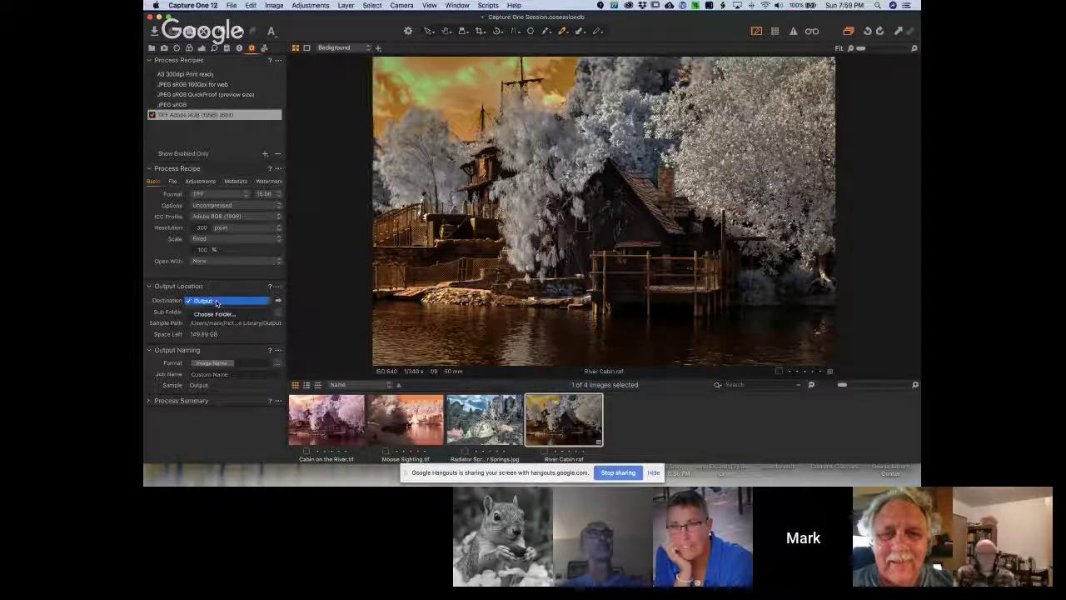
pyautogui.click(219, 303)
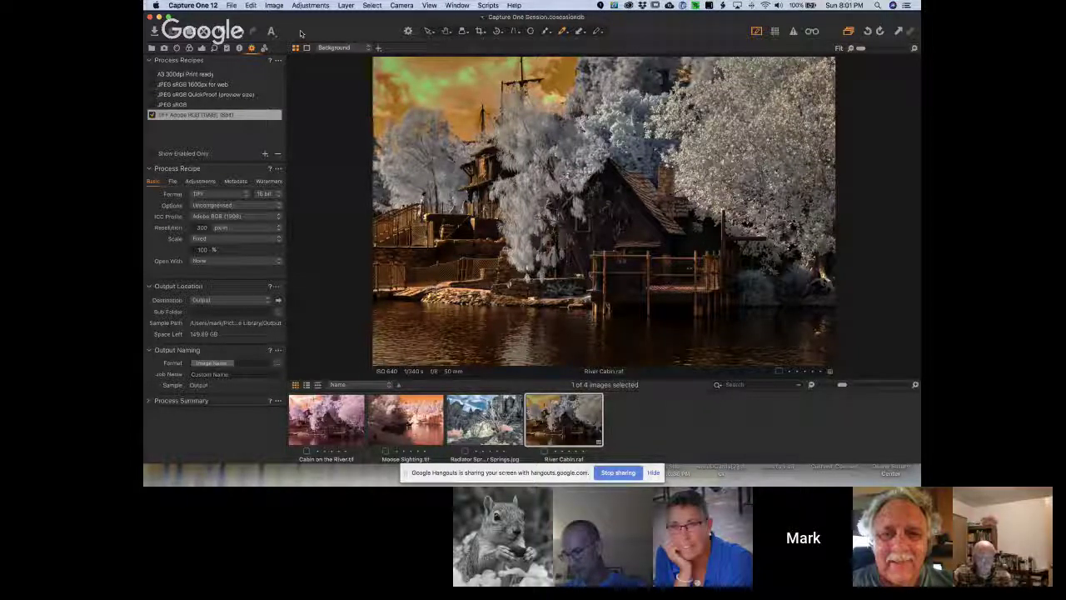
# Return to the exposure adjustments and process the selected River Cabin.raf variant with the enabled TIFF recipe.
pyautogui.click(201, 49)
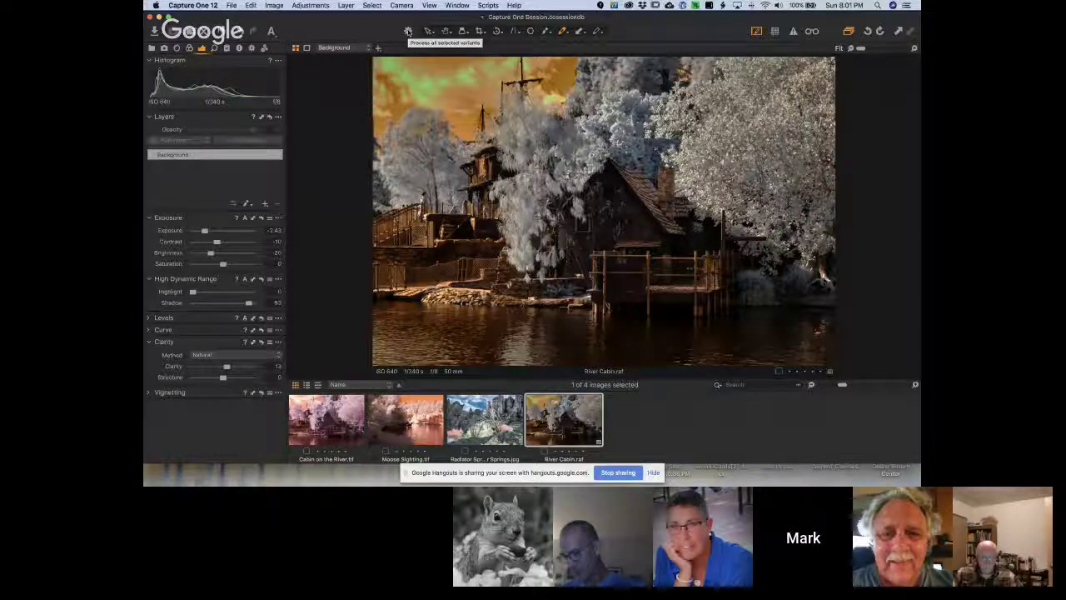
pyautogui.click(408, 31)
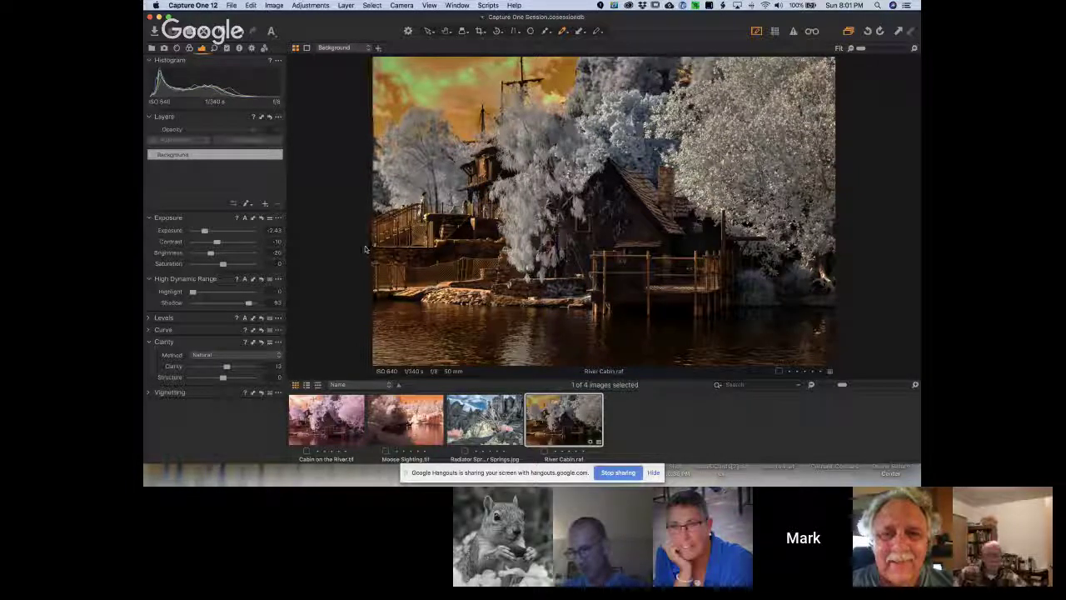
# Review the film curves in the base characteristics, keeping Auto, and set the white balance mode of River Cabin.raf to Shot.
pyautogui.click(189, 48)
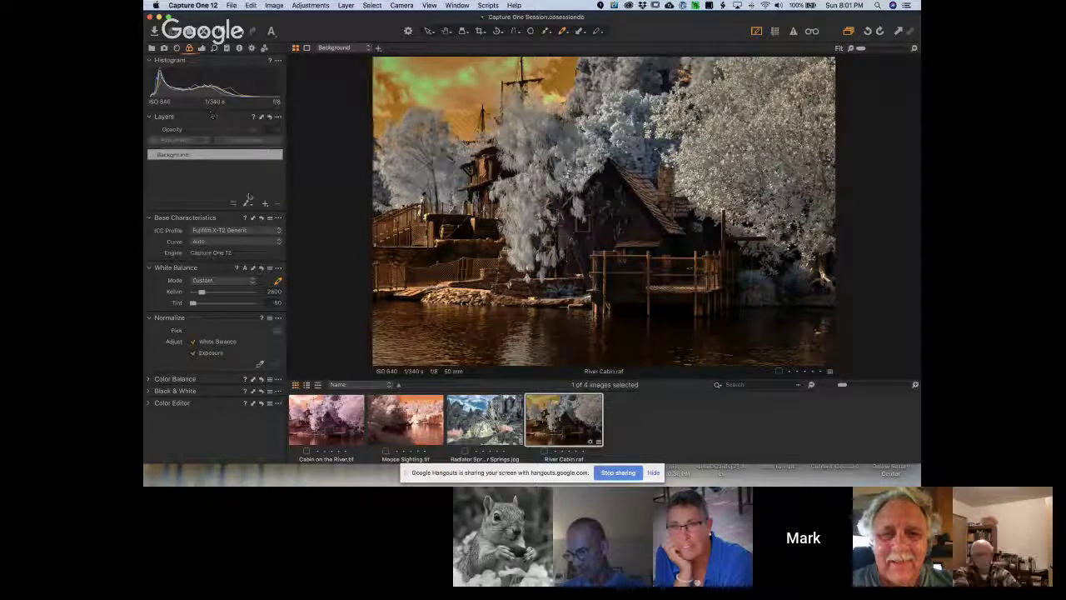
pyautogui.click(240, 243)
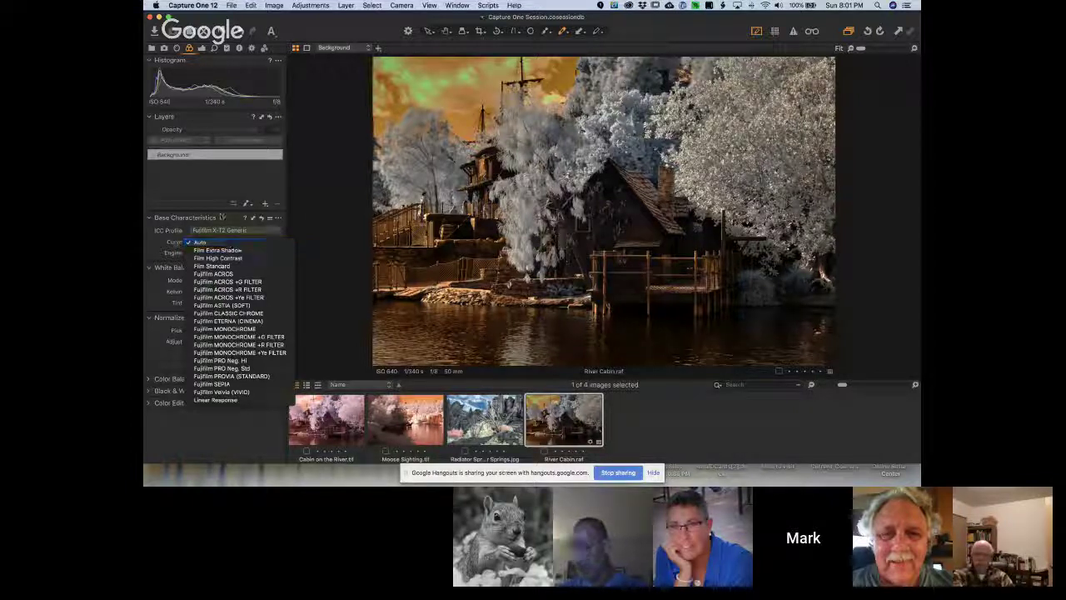
pyautogui.click(256, 180)
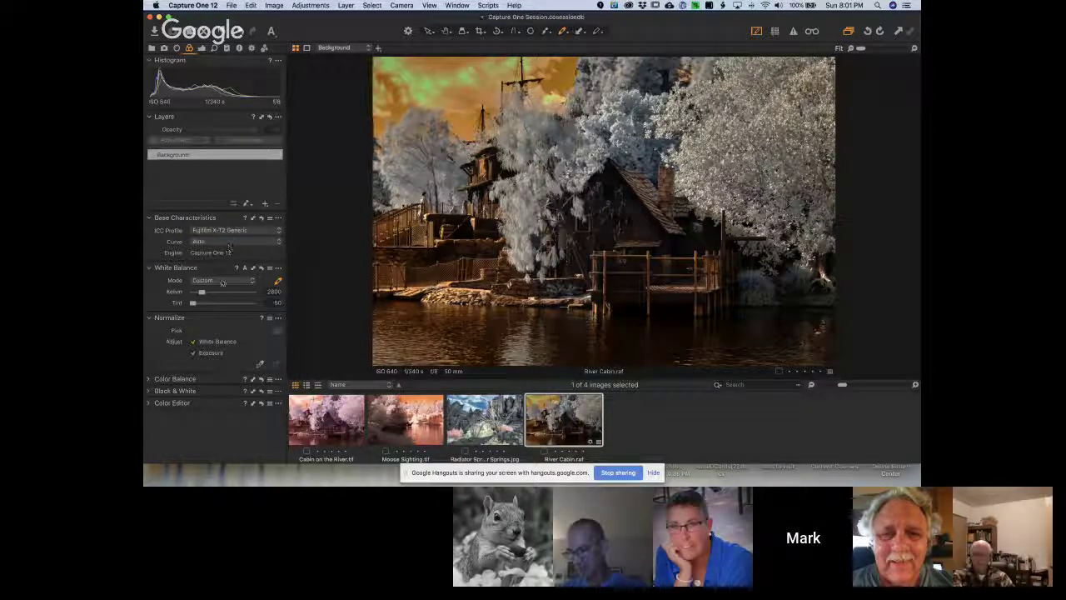
pyautogui.click(223, 283)
pyautogui.click(220, 289)
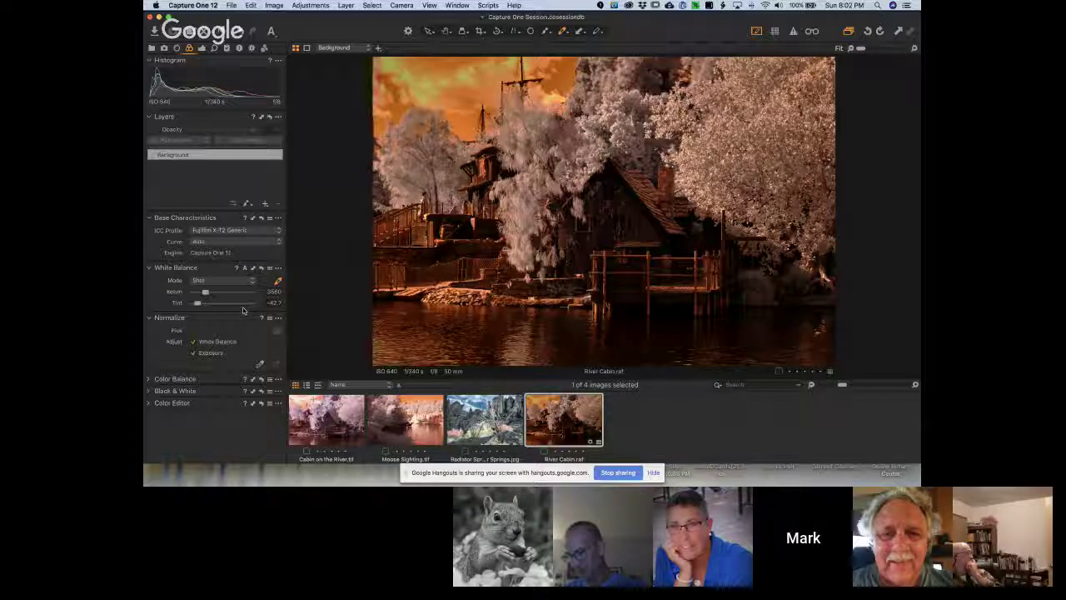
# Close the Capture One session, dismiss the recent documents window and quit the program.
pyautogui.click(152, 17)
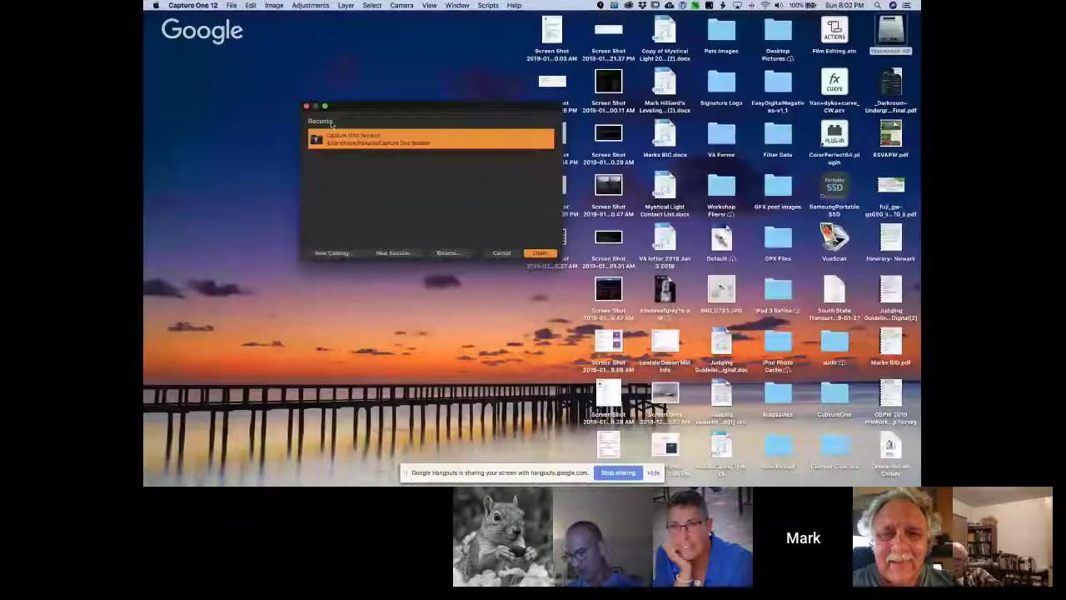
pyautogui.press('Escape')
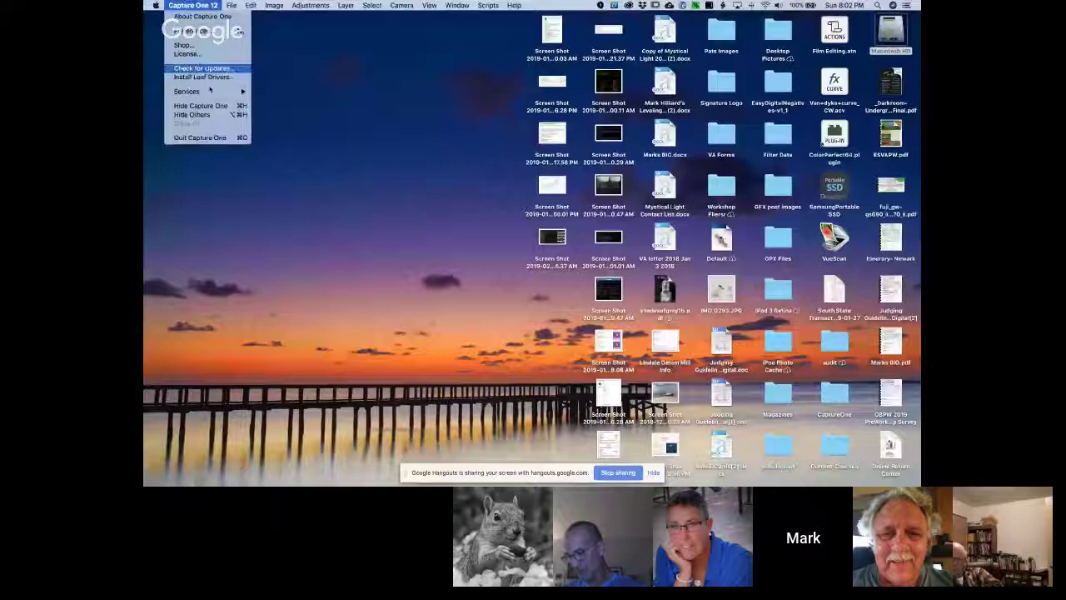
pyautogui.click(219, 137)
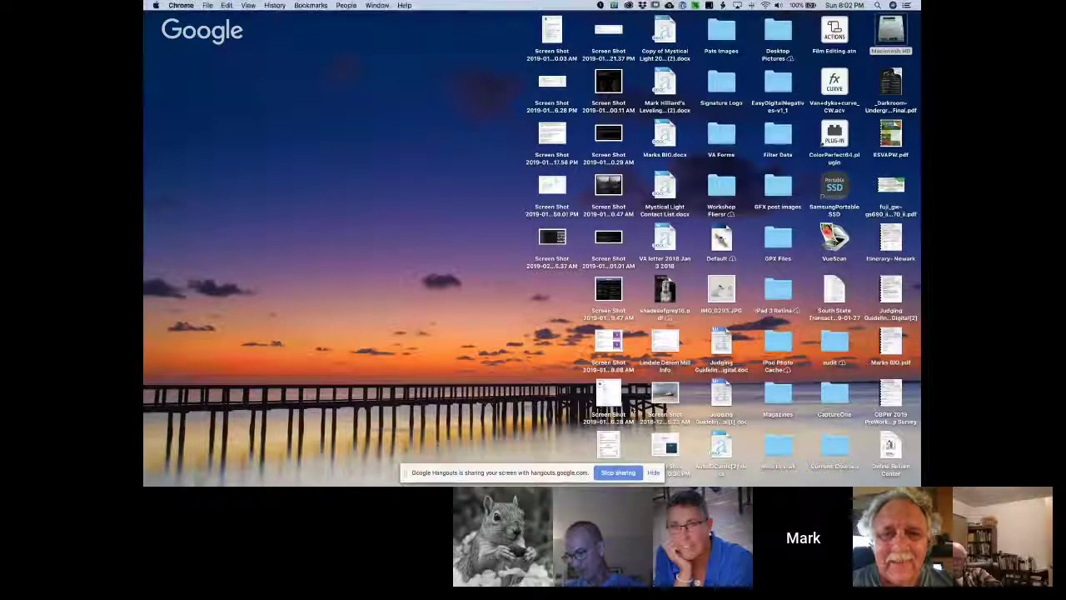
# Switch to Adobe Bridge and open the Output folder from the favorites.
pyautogui.moveTo(746, 483)
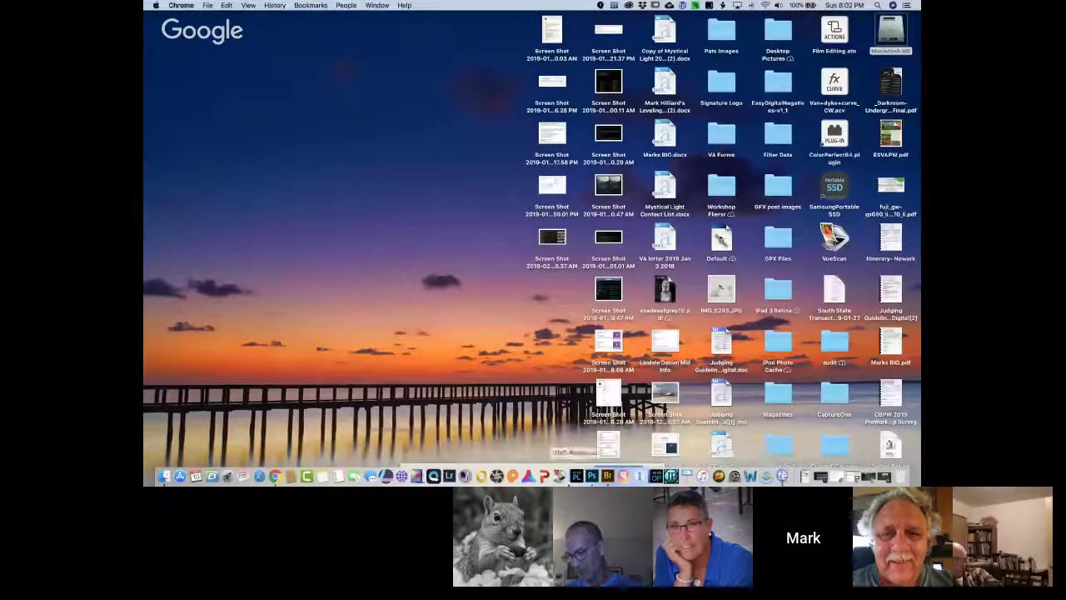
pyautogui.click(607, 476)
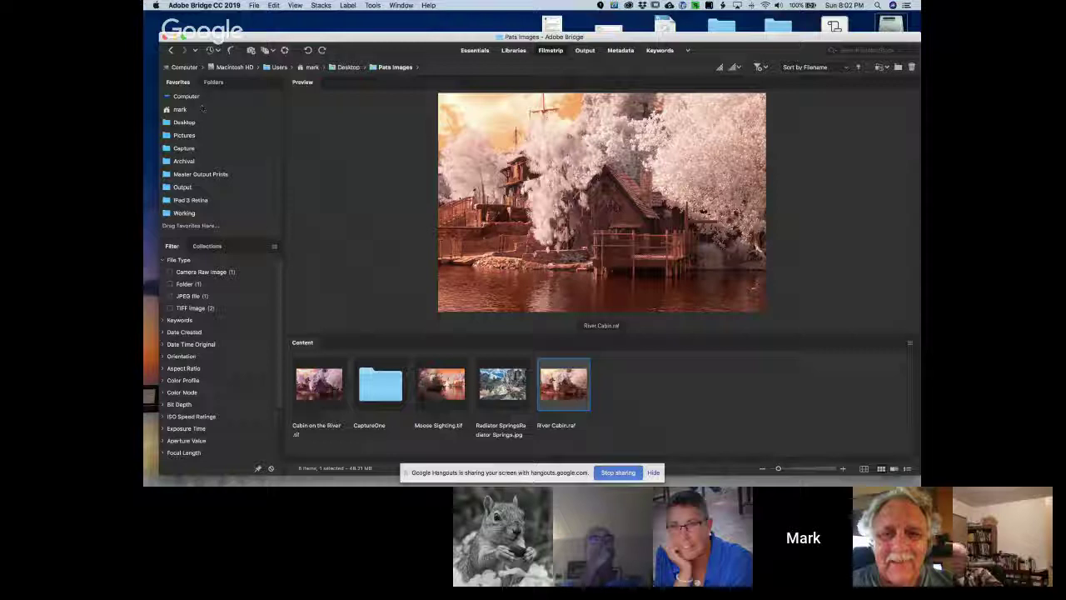
pyautogui.click(182, 187)
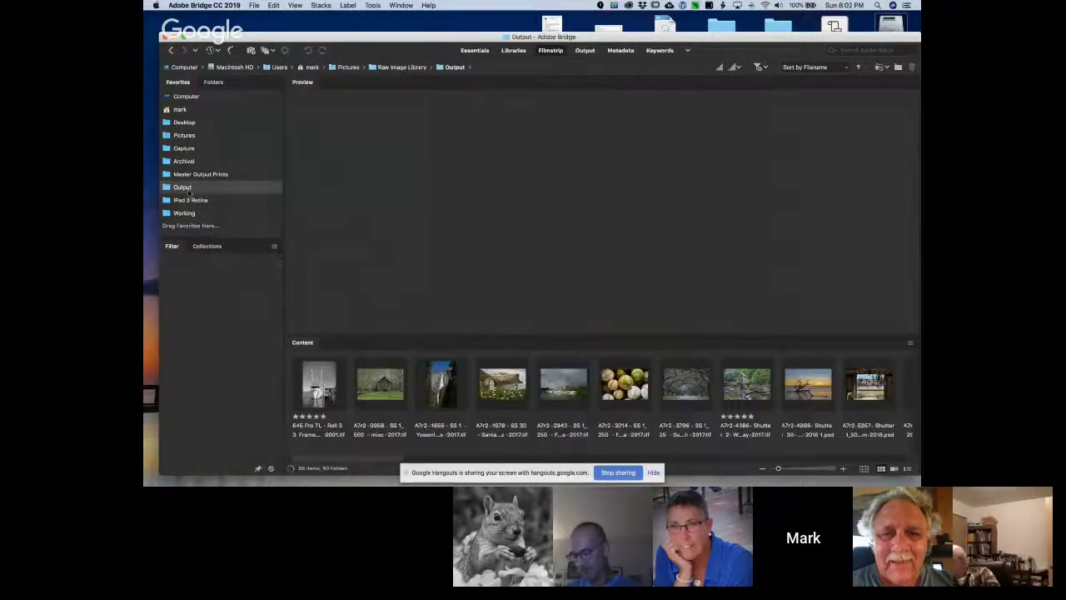
# Look through the thumbnails in the Output folder from end to end for the processed River Cabin image.
pyautogui.scroll(-10, 589, 394)
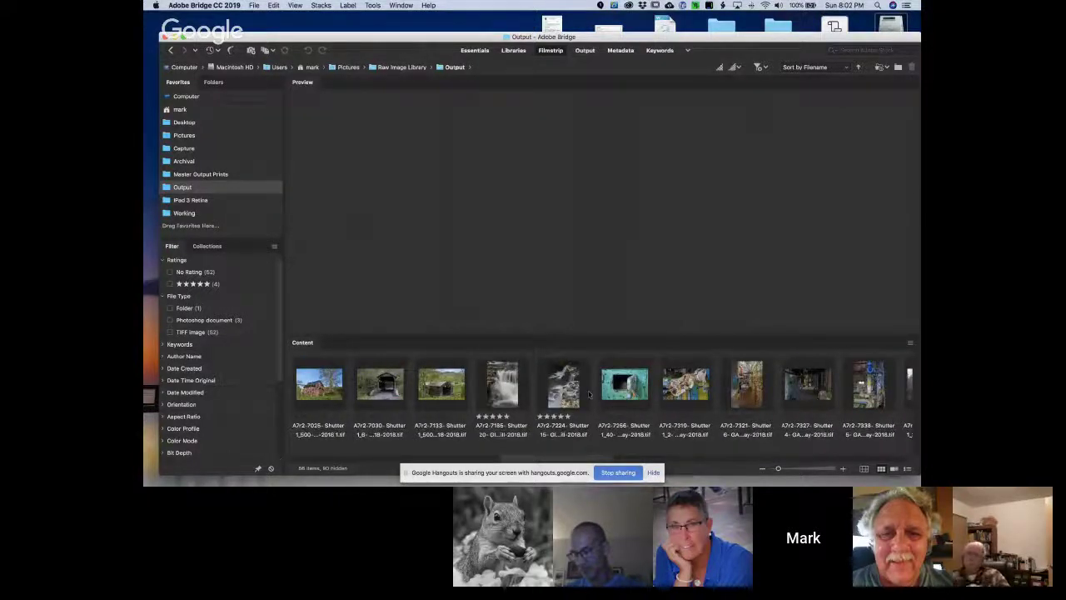
pyautogui.scroll(-6, 589, 394)
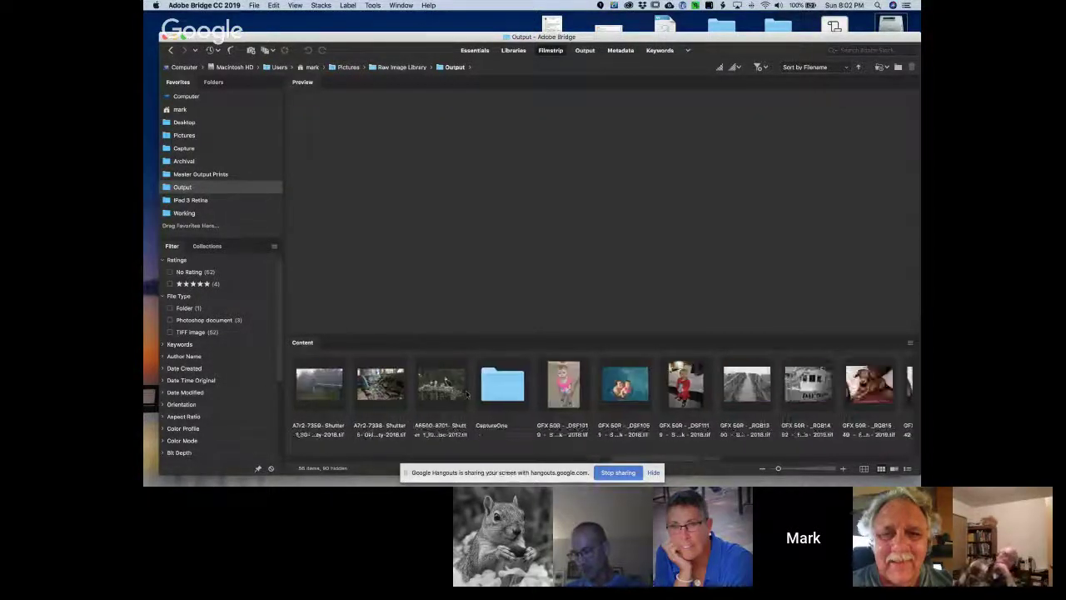
pyautogui.scroll(-8, 467, 395)
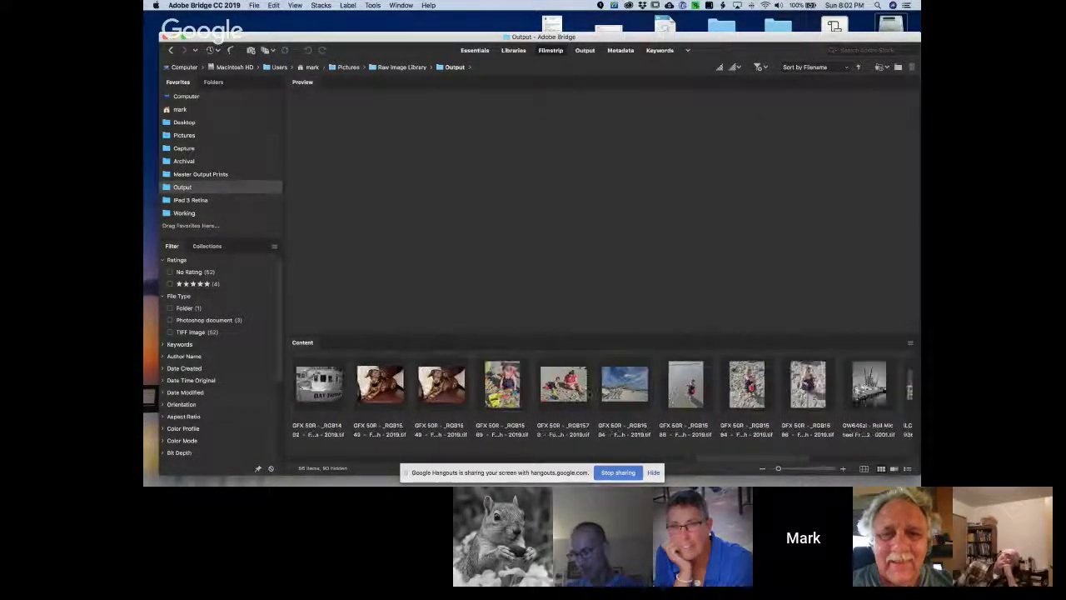
pyautogui.scroll(1, 590, 393)
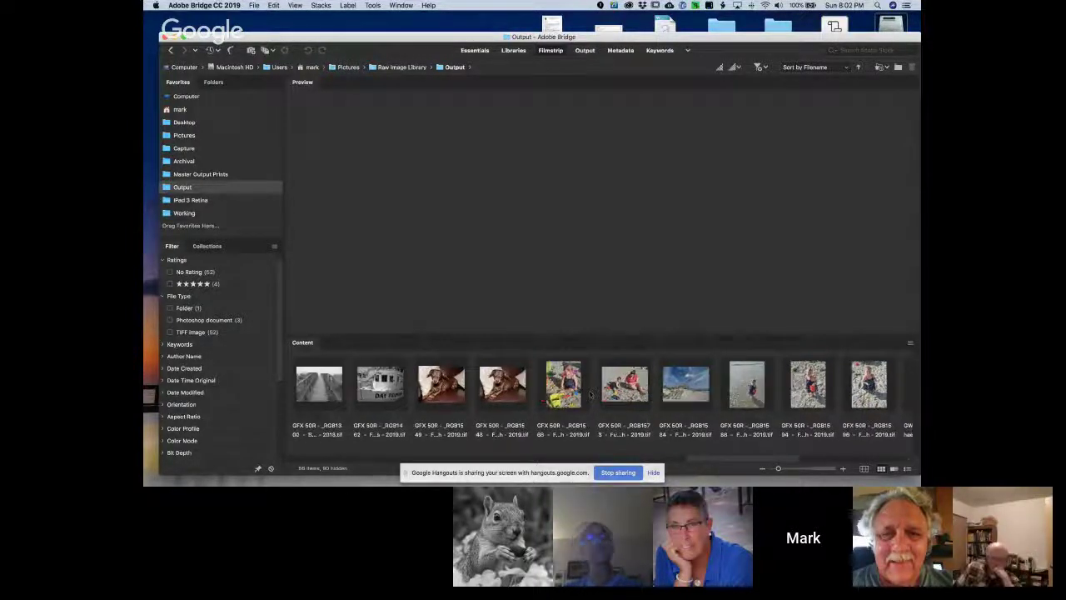
pyautogui.scroll(1, 590, 395)
pyautogui.scroll(6, 551, 390)
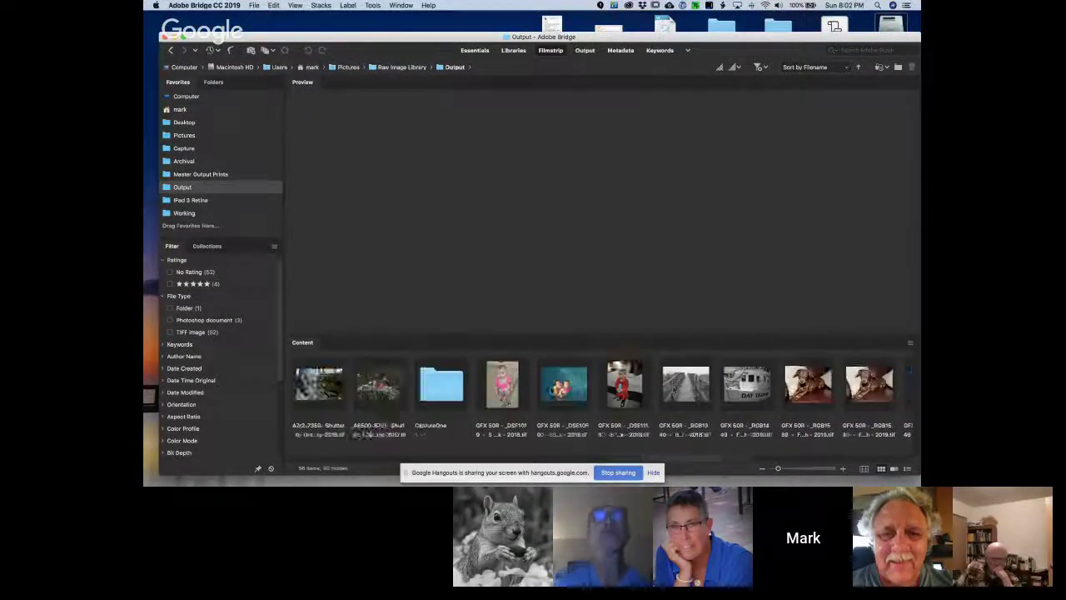
pyautogui.scroll(5, 551, 389)
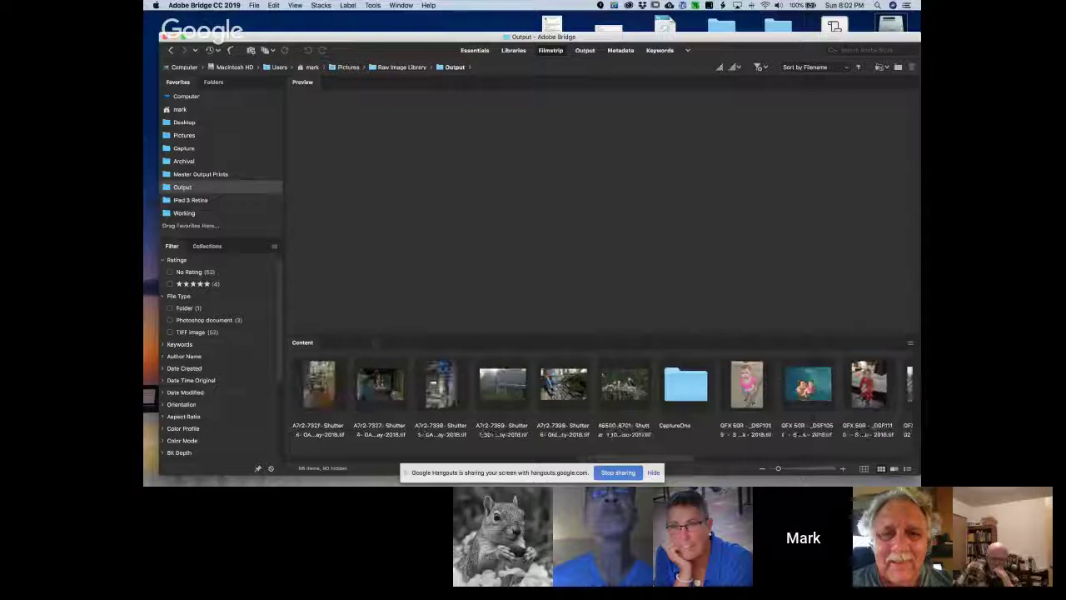
pyautogui.scroll(6, 550, 389)
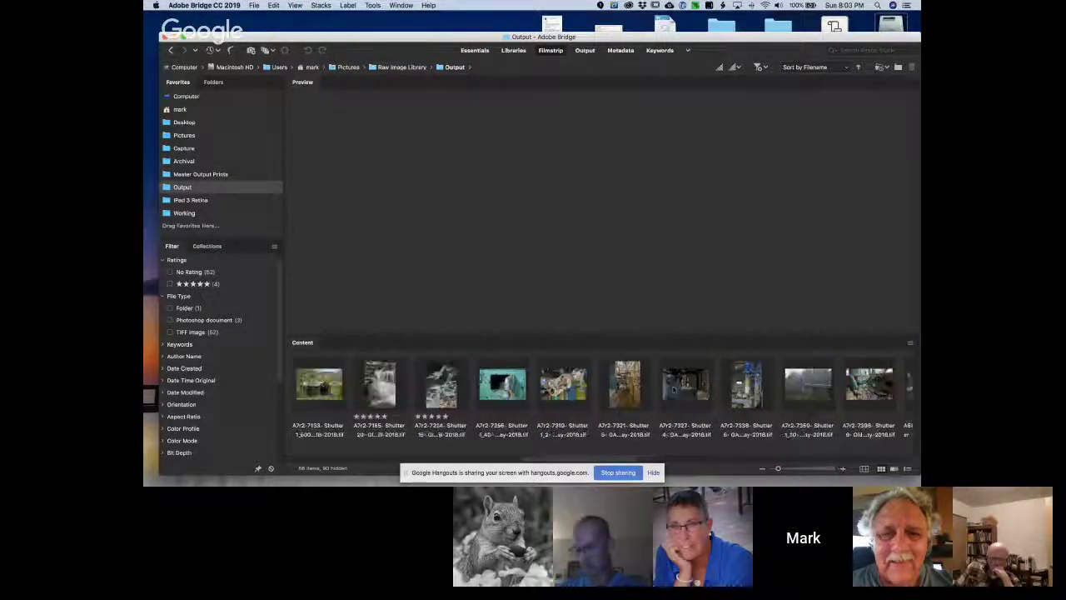
pyautogui.scroll(3, 551, 389)
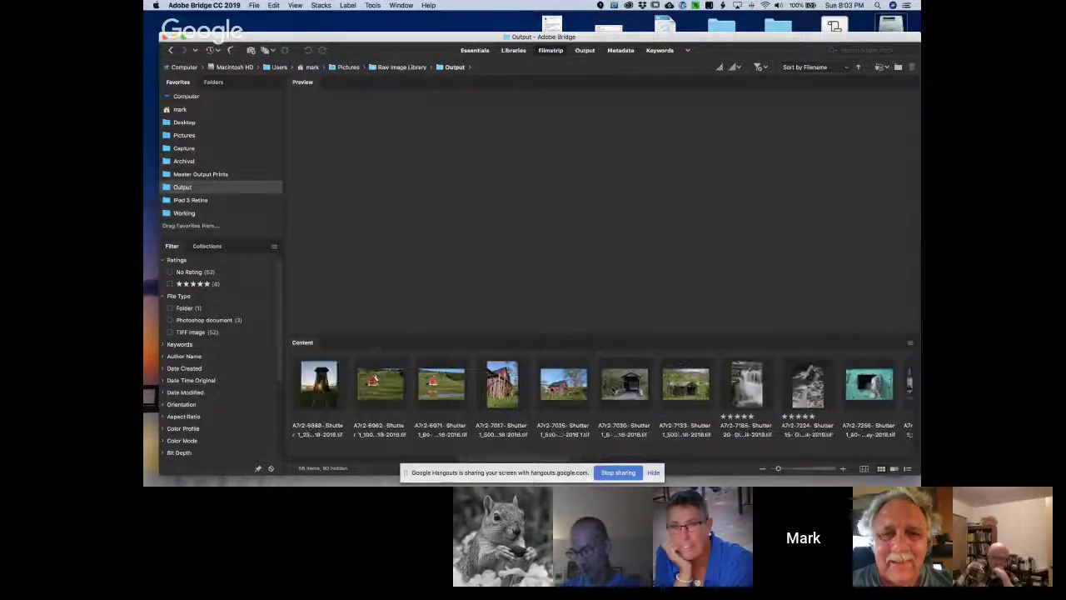
pyautogui.scroll(7, 551, 389)
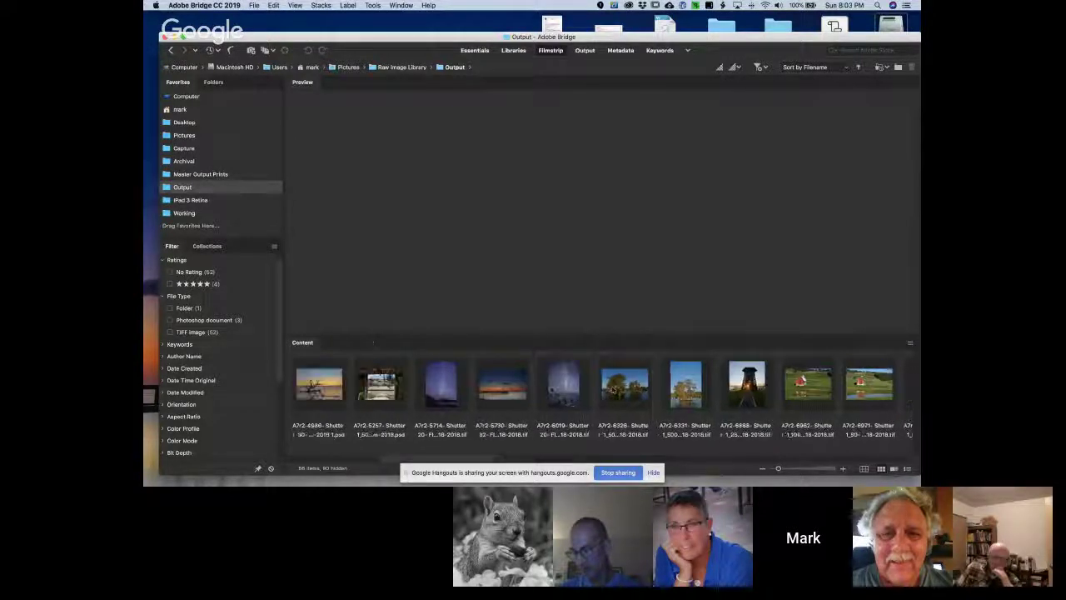
pyautogui.scroll(7, 551, 389)
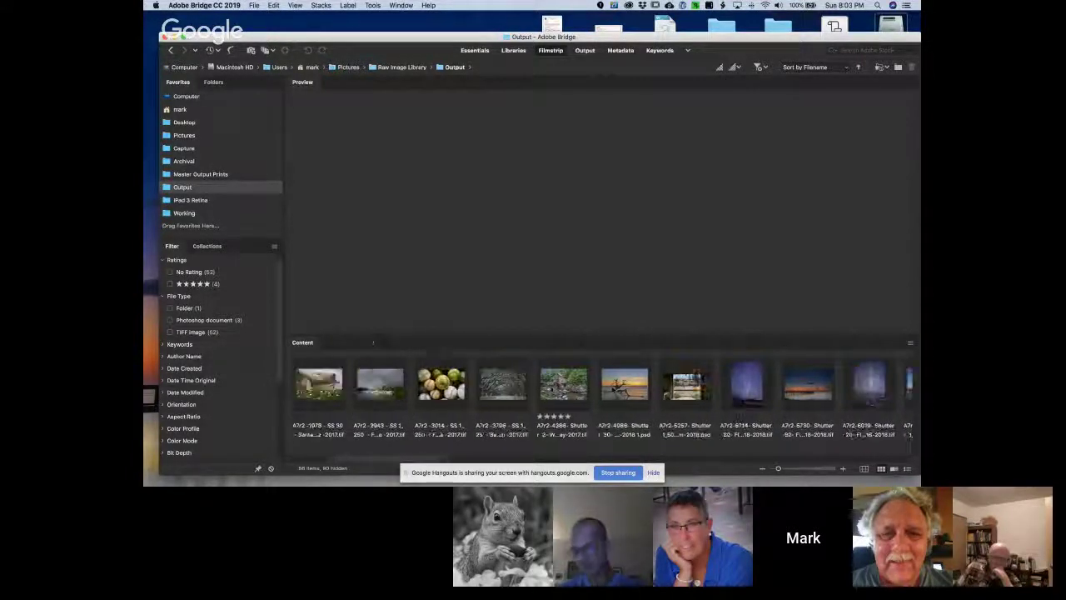
pyautogui.scroll(2, 550, 389)
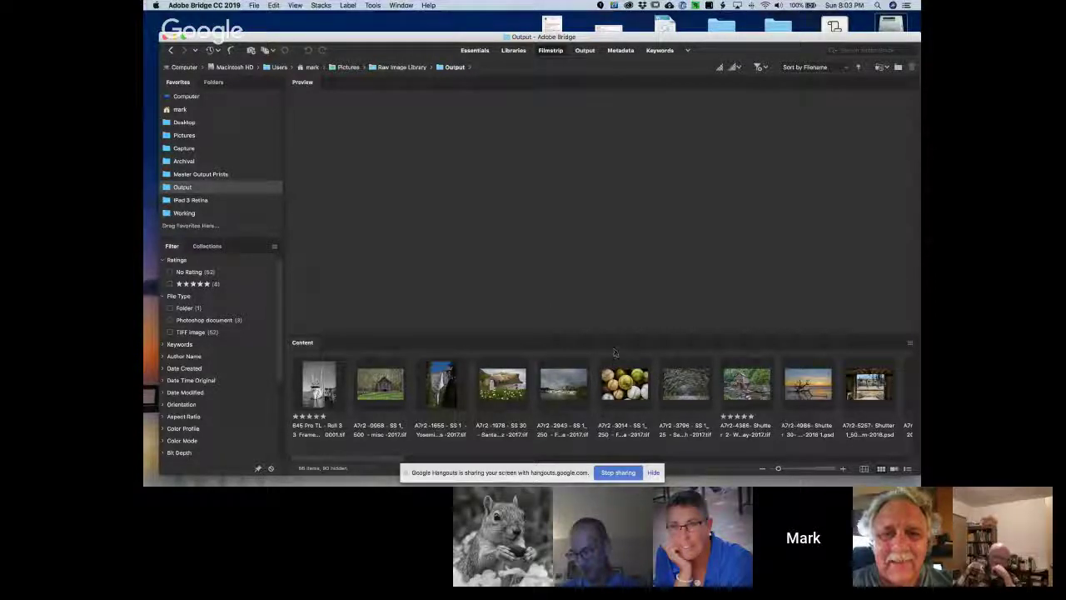
# Enlarge the thumbnails in the Output folder and look through them for the River Cabin TIFF files.
pyautogui.moveTo(615, 338); pyautogui.dragTo(614, 217)
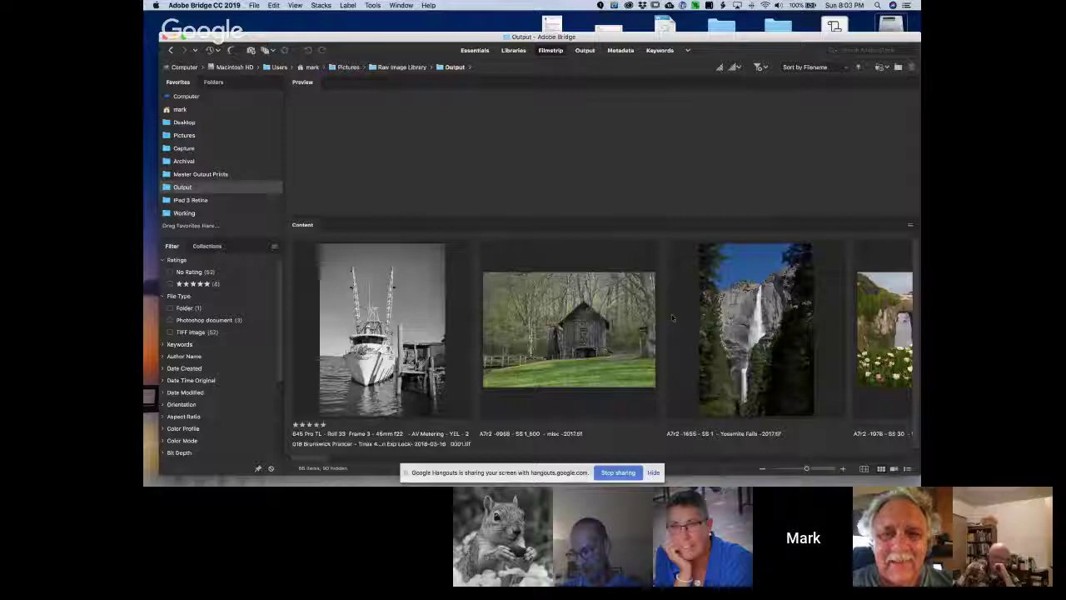
pyautogui.scroll(-5, 604, 333)
pyautogui.scroll(-6, 484, 317)
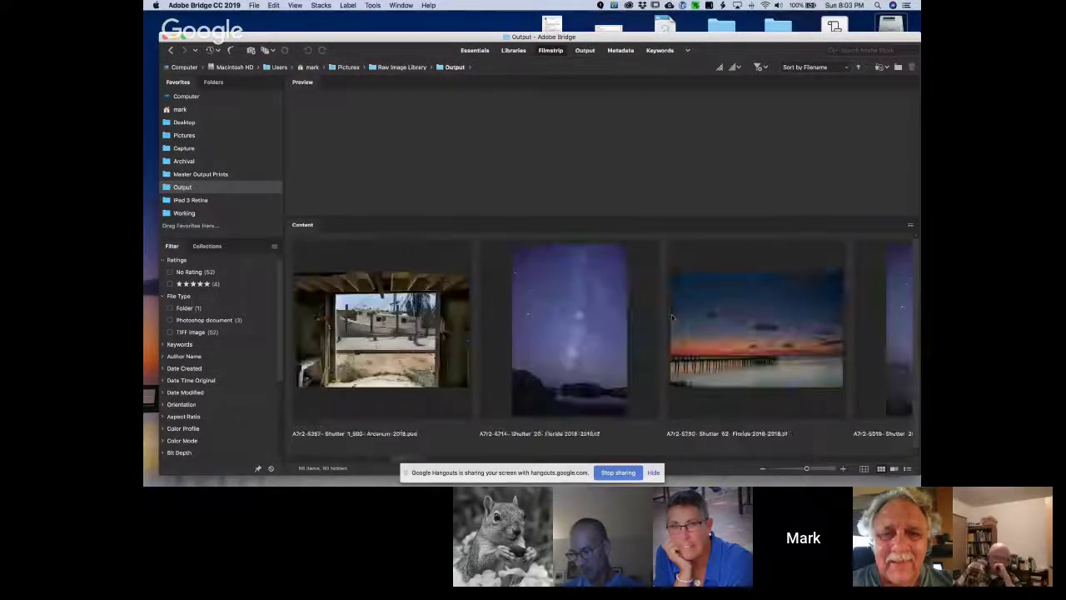
pyautogui.scroll(-8, 485, 316)
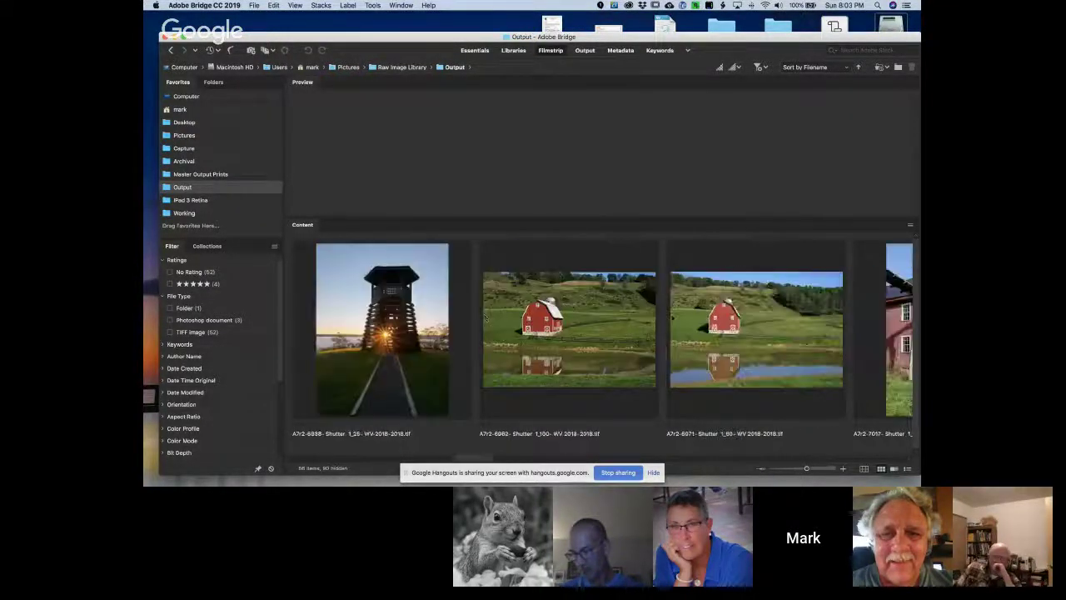
pyautogui.scroll(-4, 672, 317)
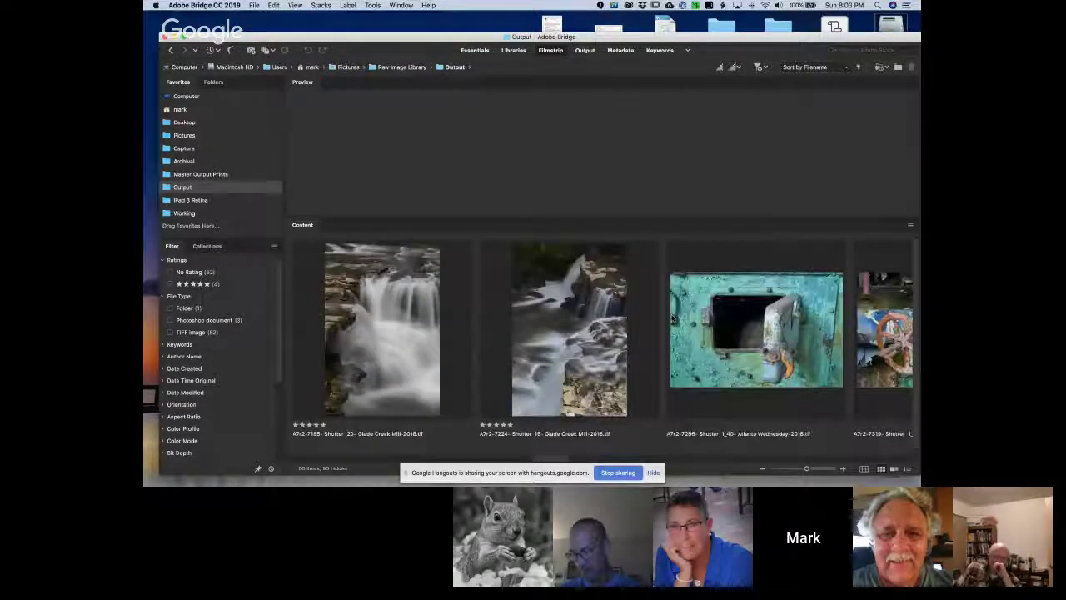
pyautogui.scroll(-5, 672, 318)
pyautogui.scroll(-3, 754, 434)
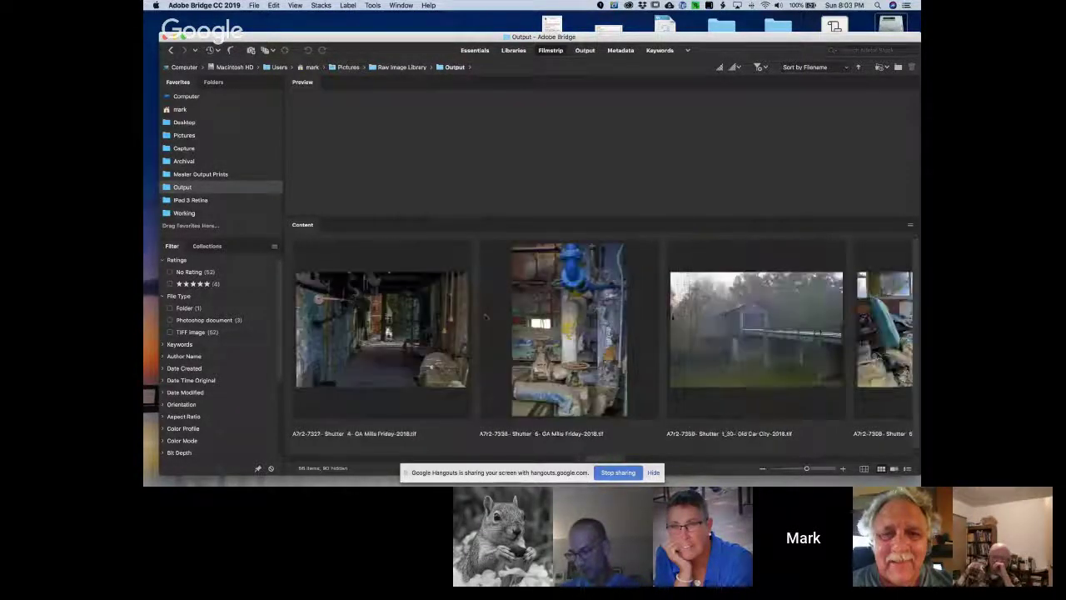
pyautogui.scroll(-3, 672, 318)
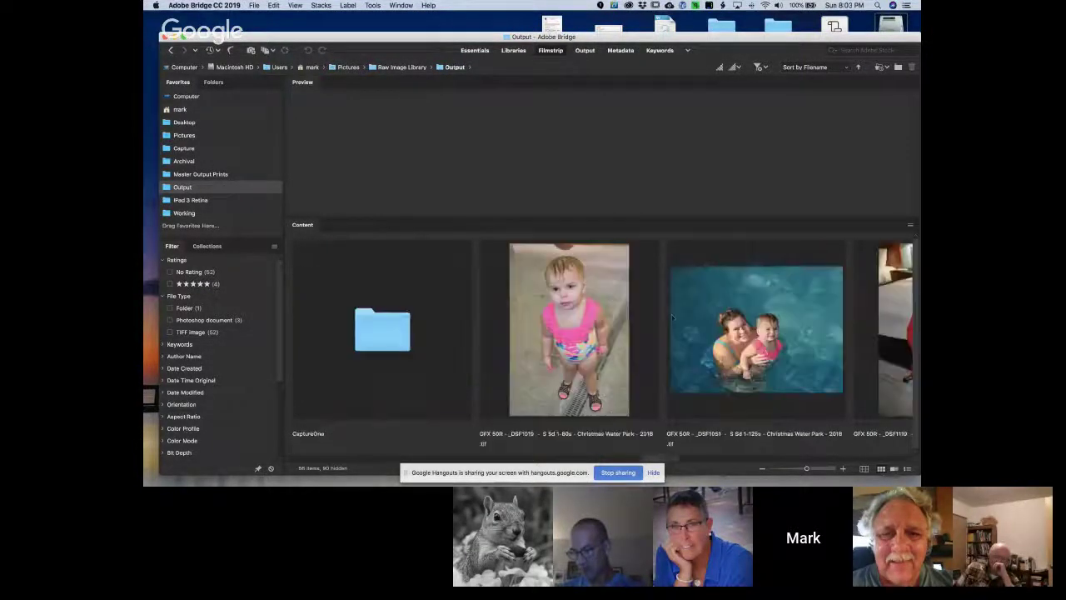
pyautogui.scroll(-10, 673, 317)
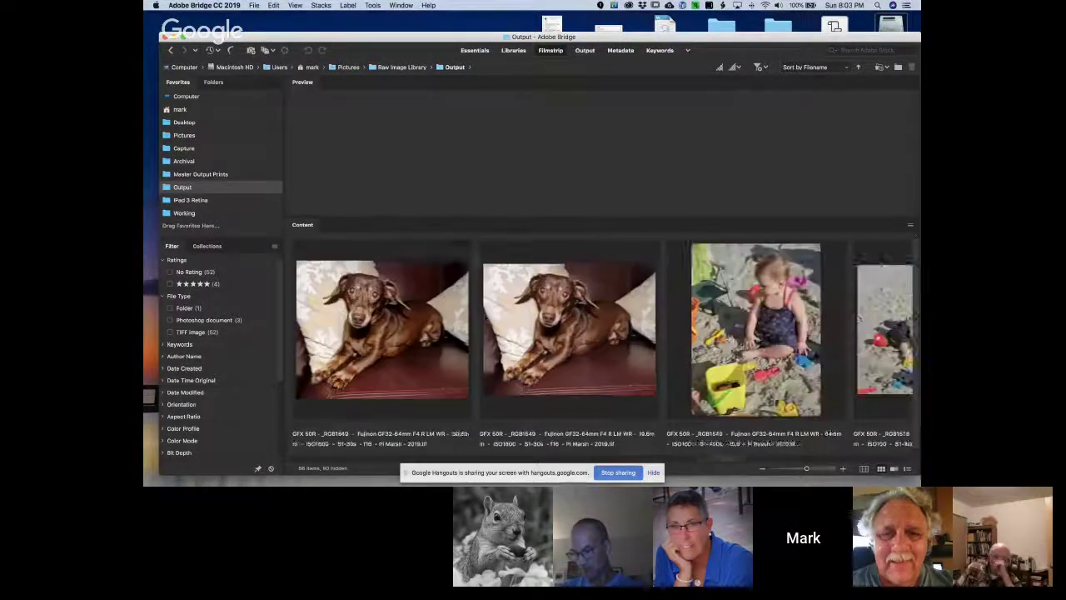
pyautogui.scroll(-10, 672, 316)
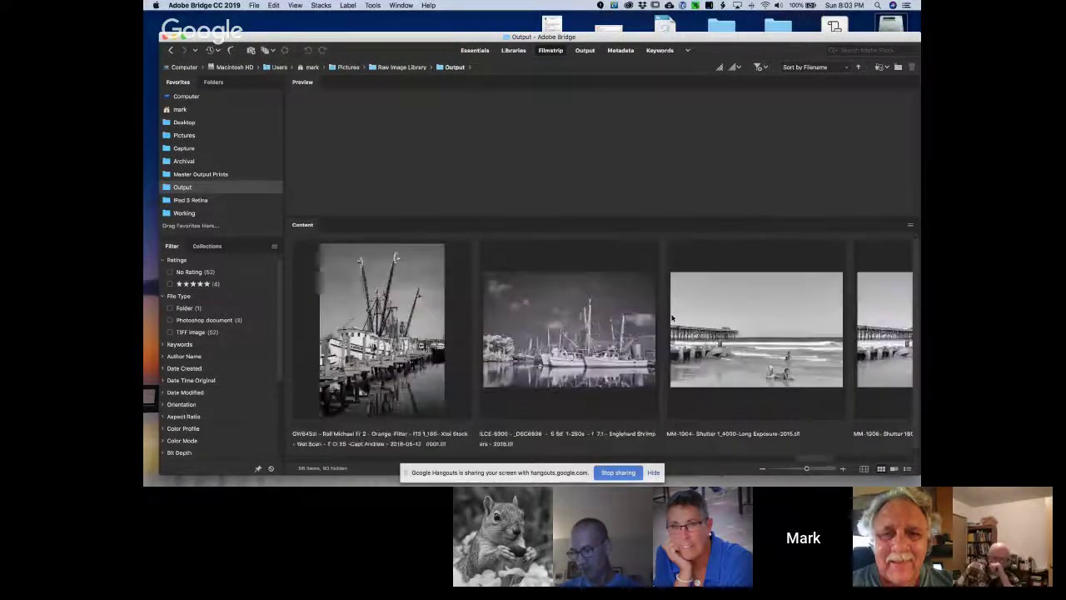
pyautogui.scroll(-1, 673, 317)
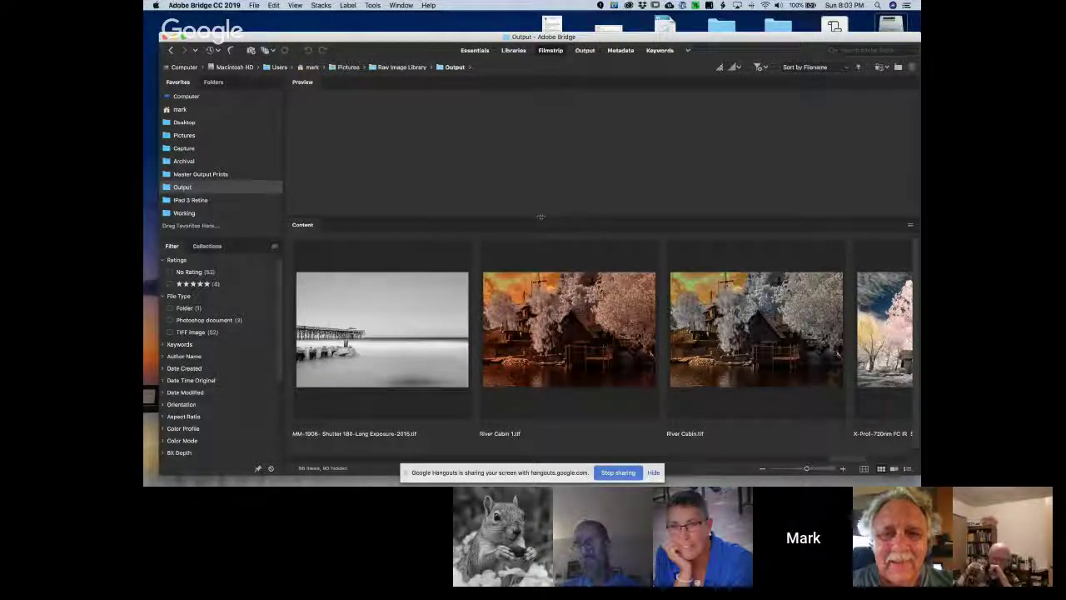
# Enlarge the preview area and preview River Cabin 1.tif and River Cabin.tif side by side for comparison.
pyautogui.moveTo(542, 218); pyautogui.dragTo(563, 304)
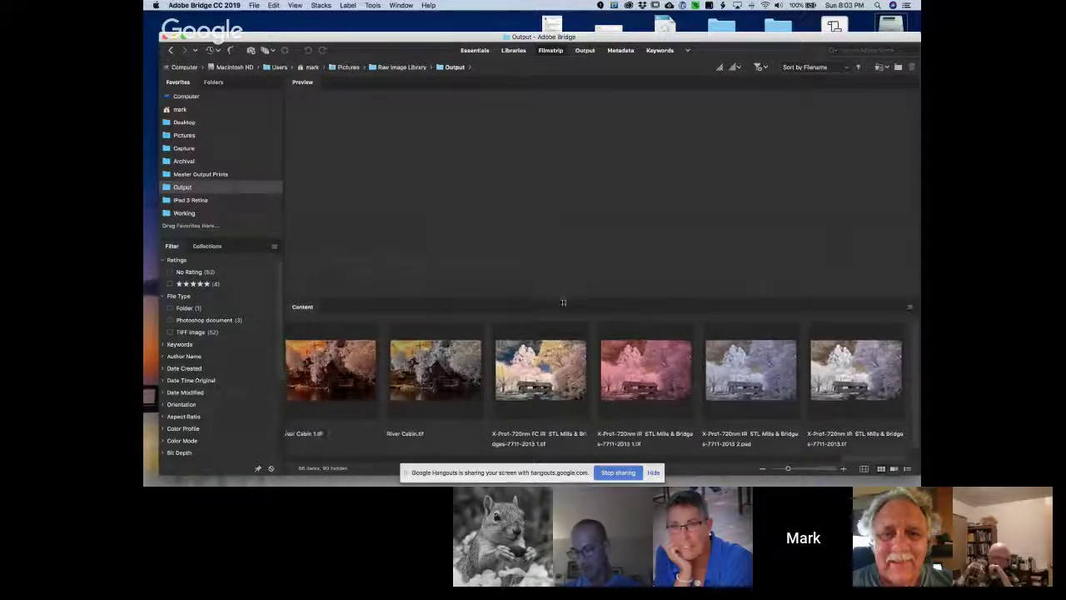
pyautogui.click(371, 366)
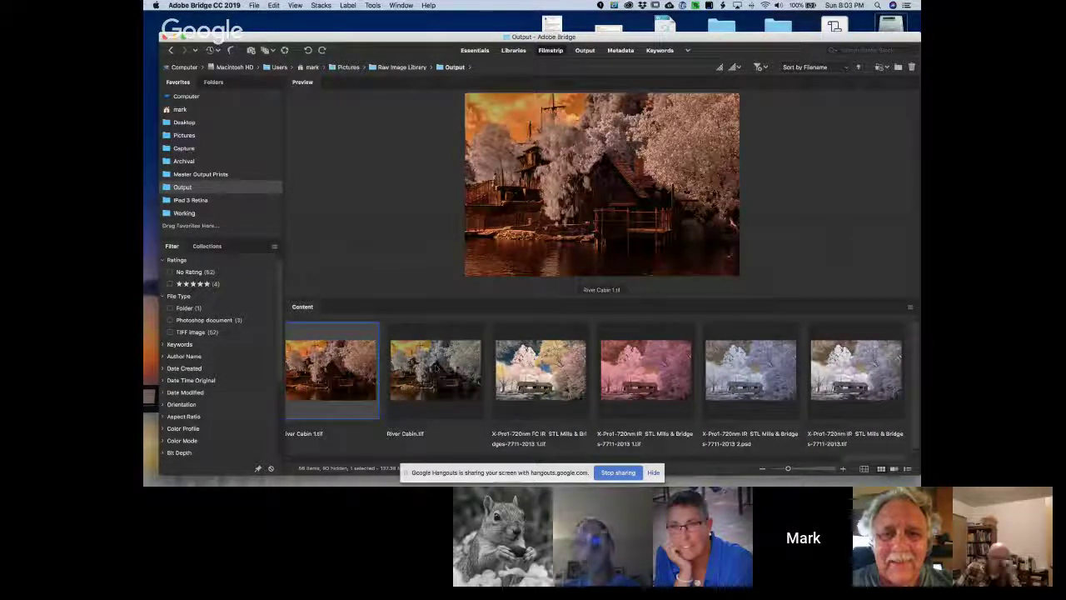
pyautogui.keyDown('shift'); pyautogui.click(458, 367); pyautogui.keyUp('shift')
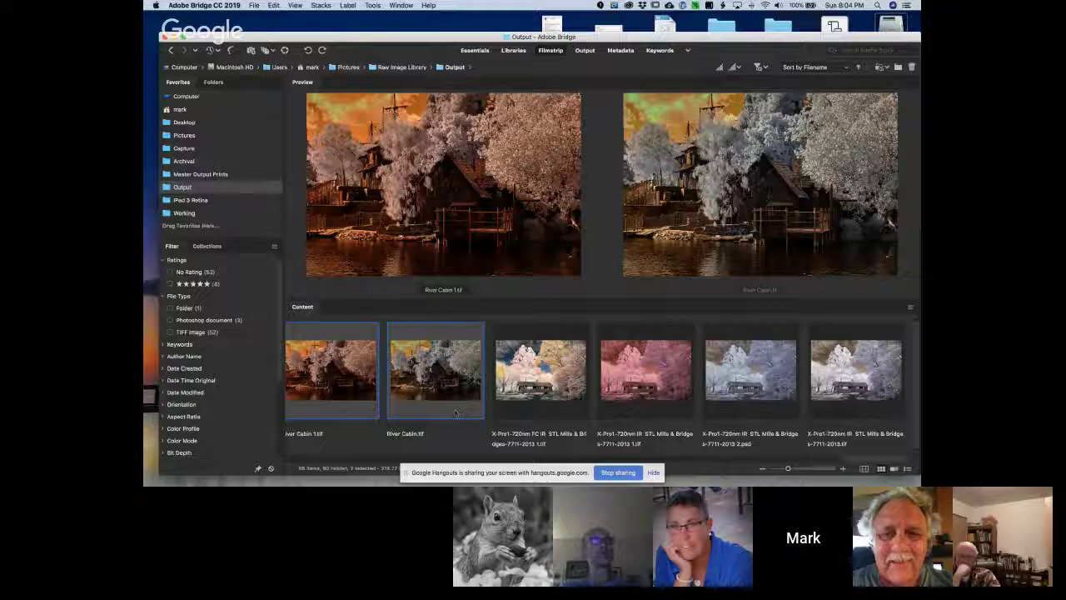
# Open River Cabin.tif in Photoshop and reduce its noise with Dfine 2 using the Automatic method.
pyautogui.doubleClick(447, 382)
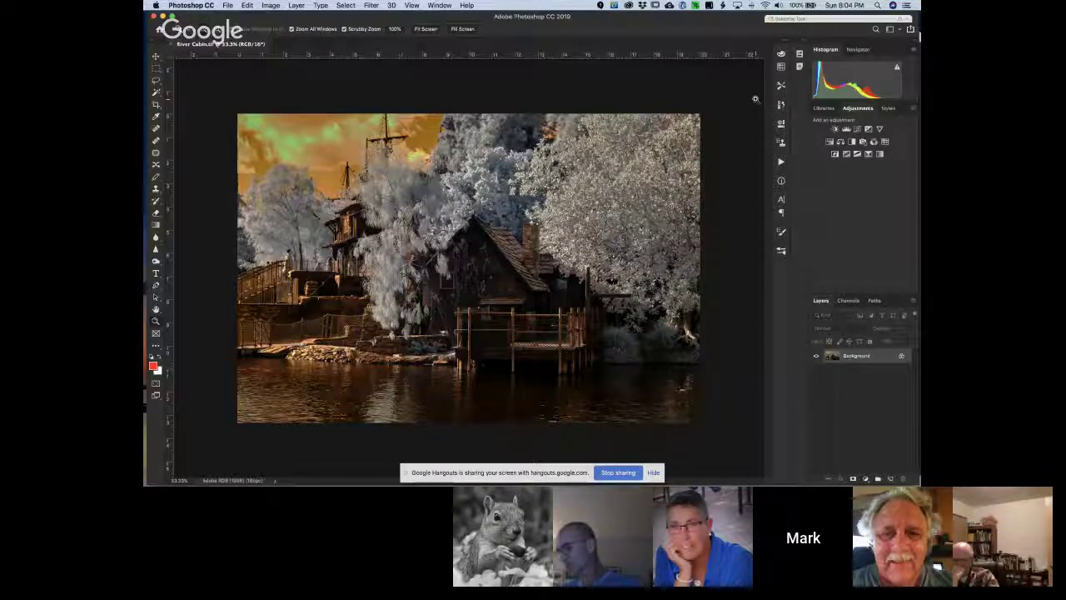
pyautogui.click(888, 20)
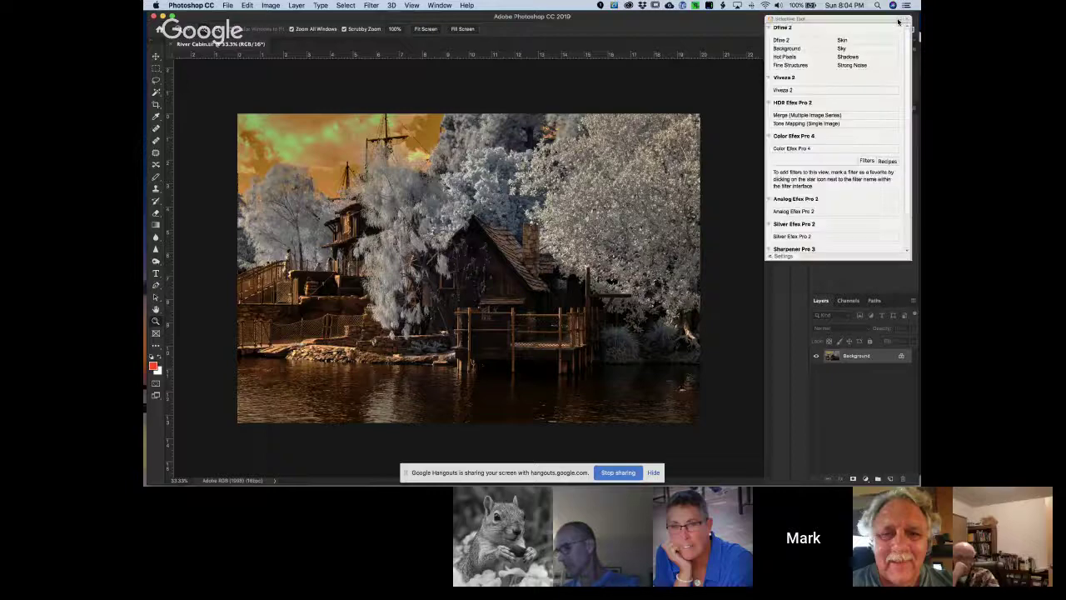
pyautogui.click(783, 40)
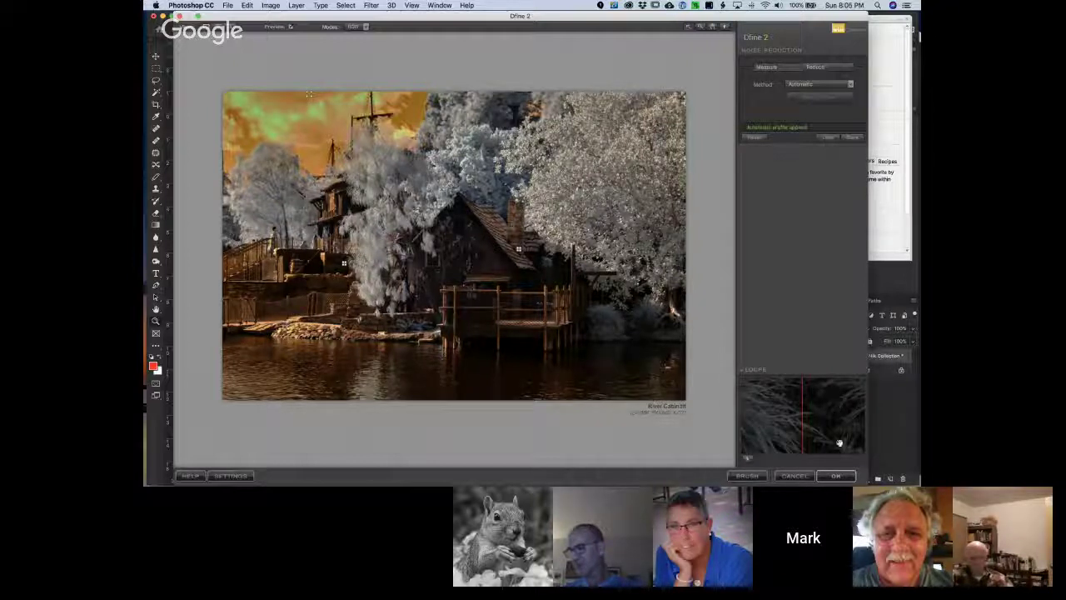
pyautogui.click(838, 474)
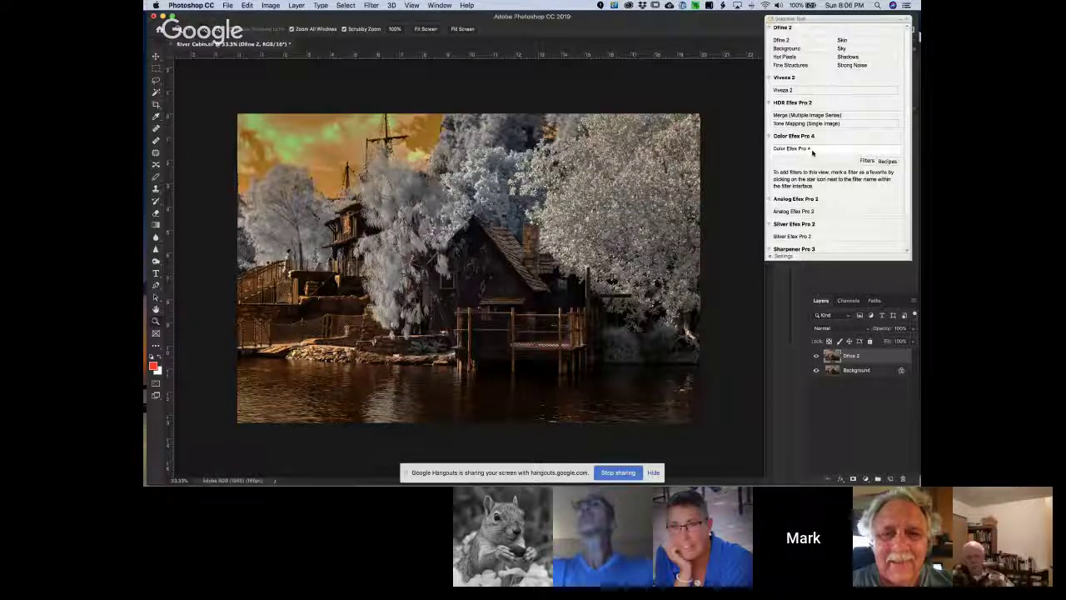
# Apply Viveza 2 to the image with global saturation about 10%, structure about 16% and brightness about -6%, and collapse the Selective Tool.
pyautogui.click(794, 91)
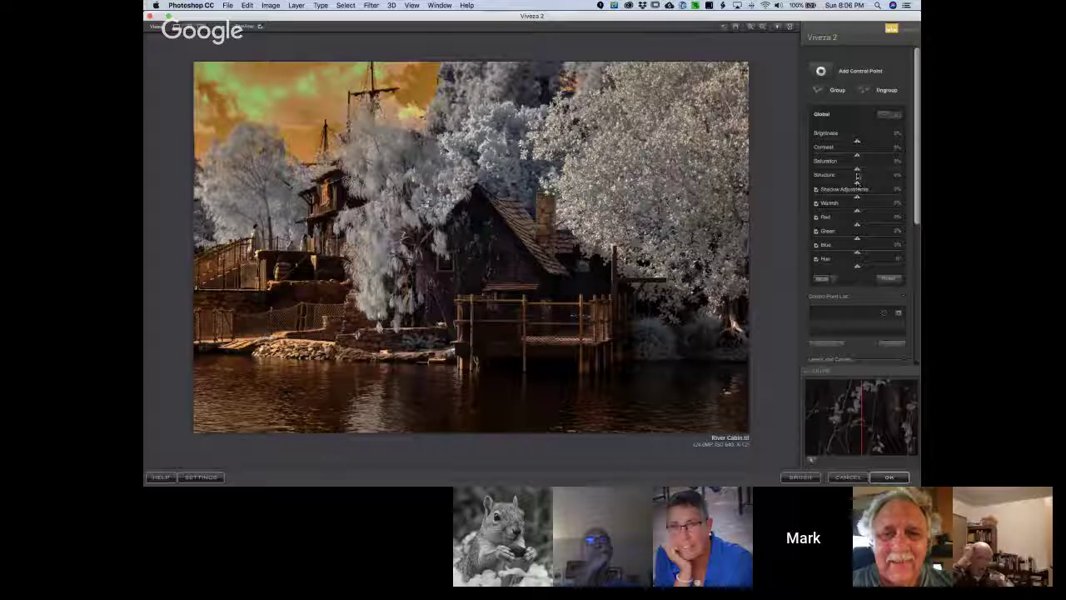
pyautogui.moveTo(858, 172); pyautogui.dragTo(861, 172)
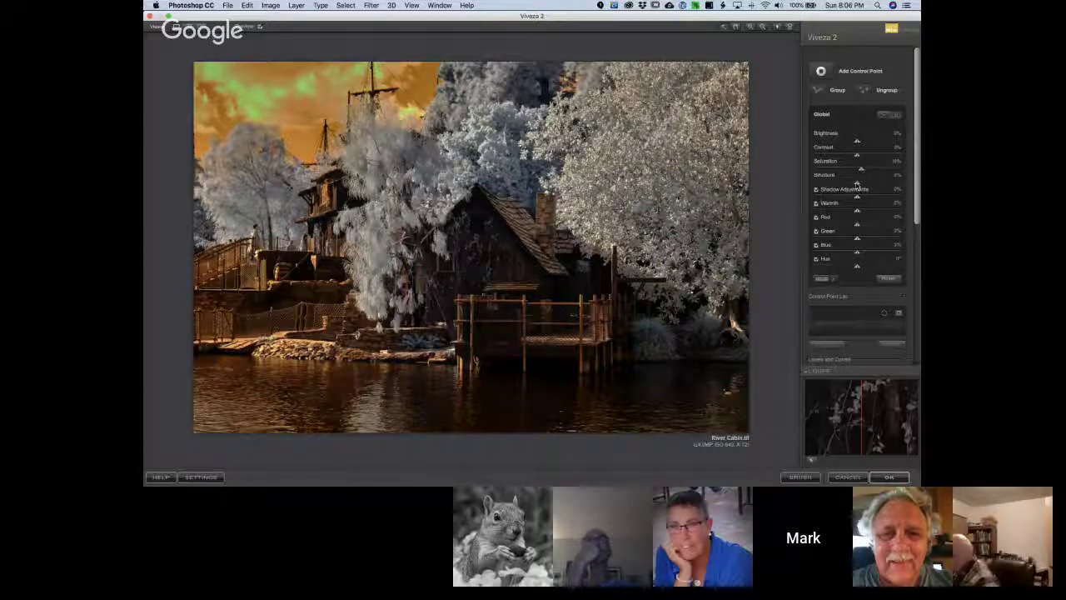
pyautogui.moveTo(857, 184); pyautogui.dragTo(865, 186)
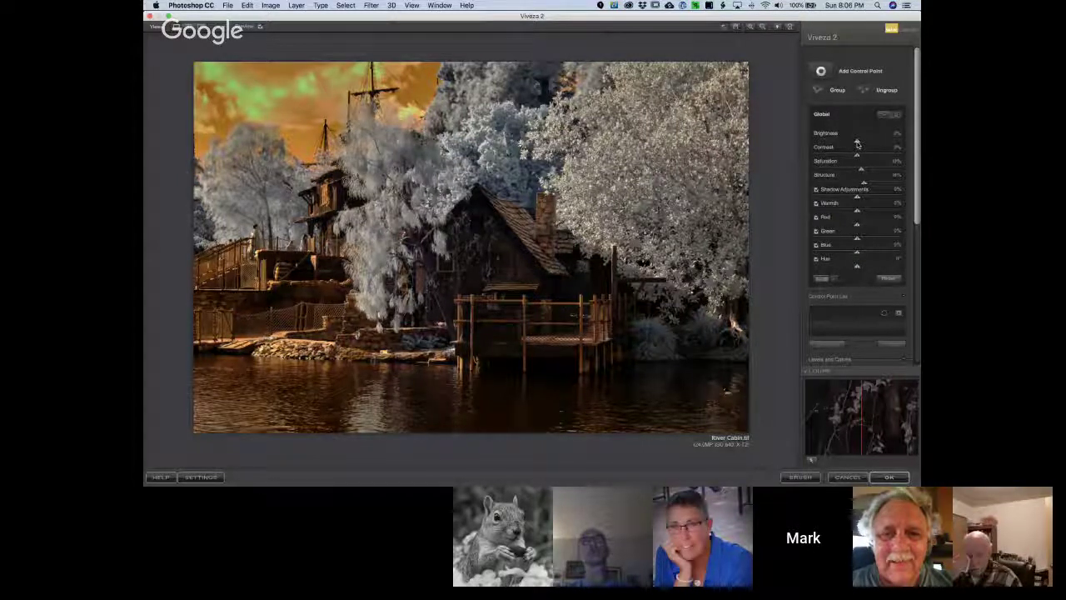
pyautogui.moveTo(857, 145); pyautogui.dragTo(859, 145)
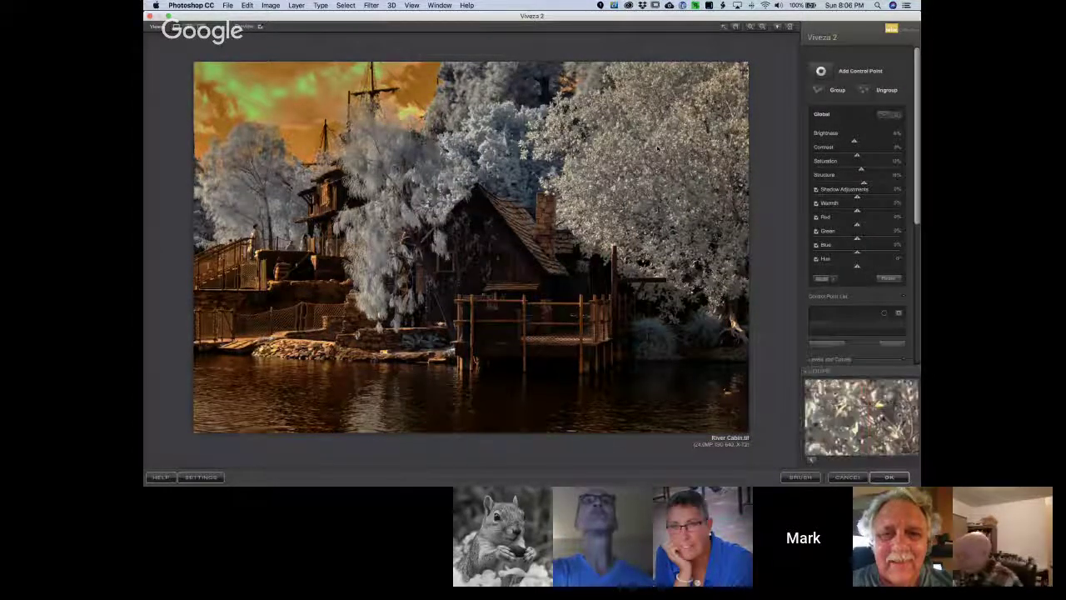
pyautogui.click(889, 479)
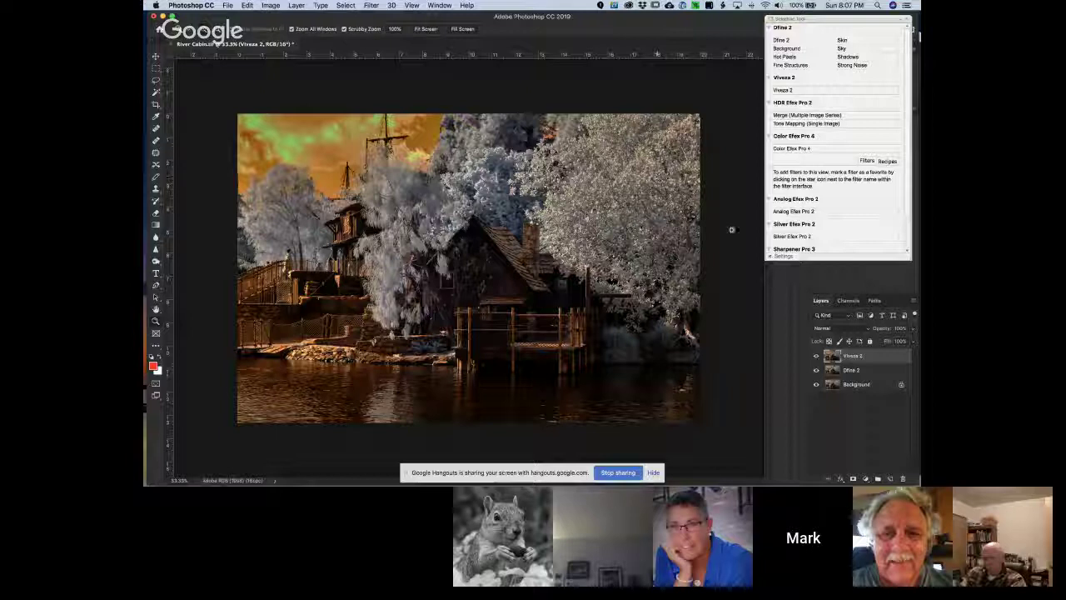
pyautogui.click(898, 23)
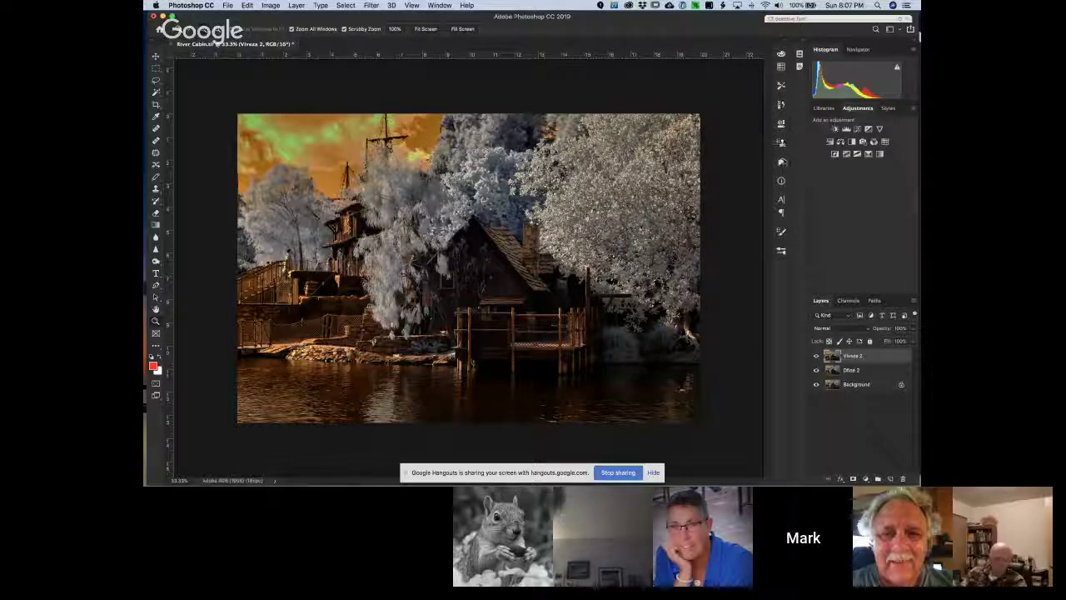
# Play the Infrared Adjustments action on the Viveza 2 layer of River Cabin.tif.
pyautogui.click(780, 162)
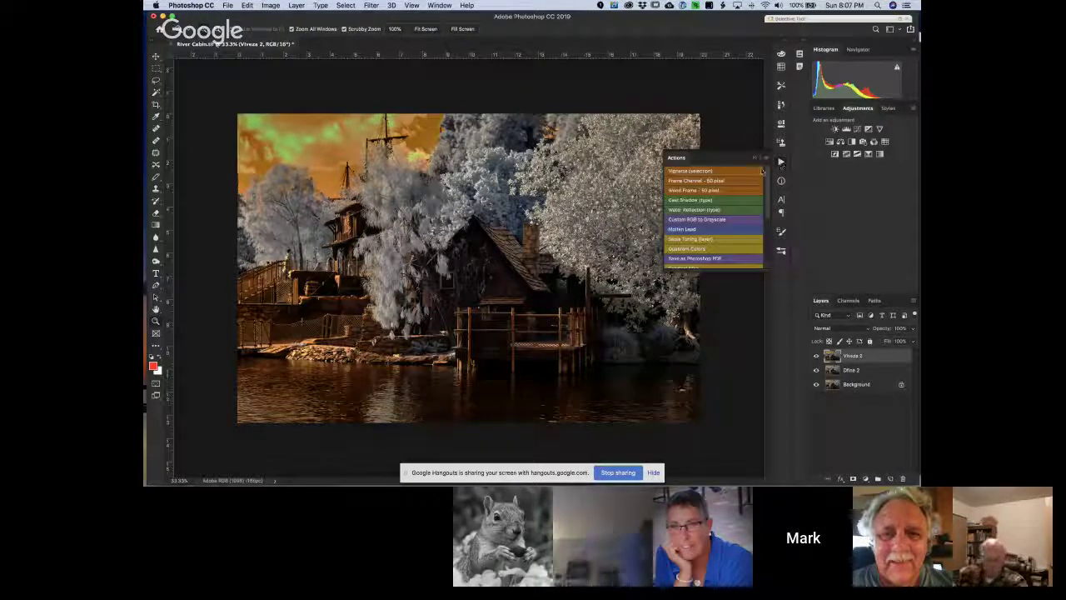
pyautogui.scroll(-5, 713, 226)
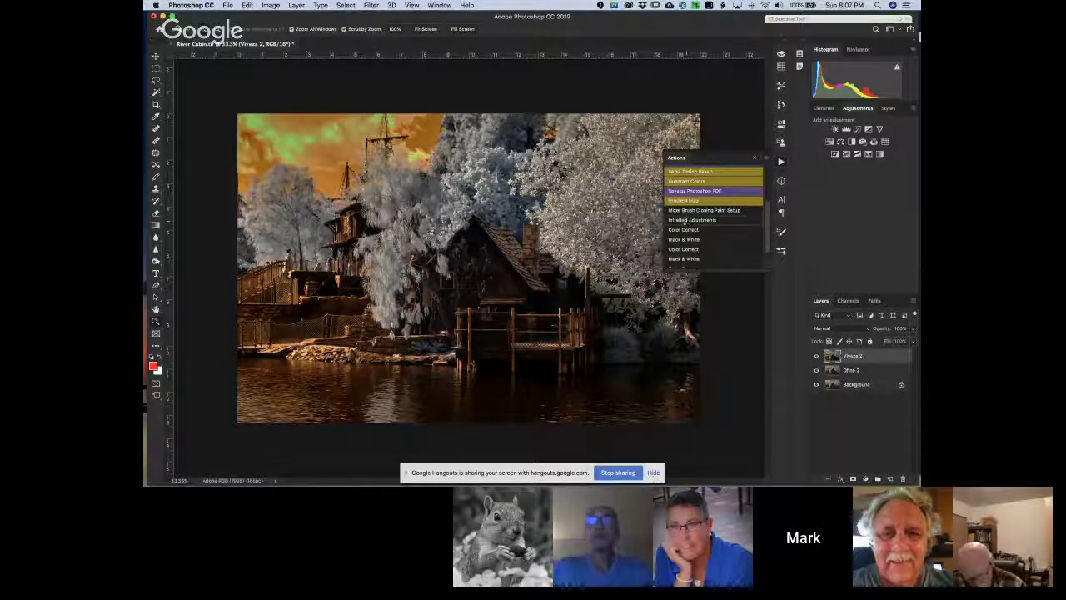
pyautogui.click(687, 219)
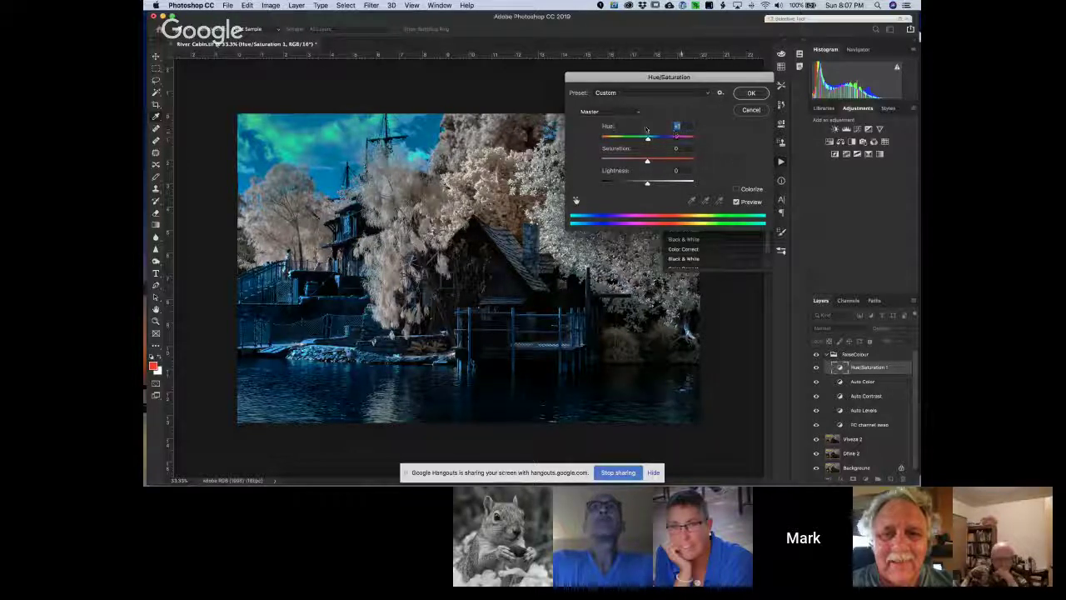
# In the Hue/Saturation adjustment, set the Cyans hue to +14 and raise their lightness slightly.
pyautogui.click(619, 114)
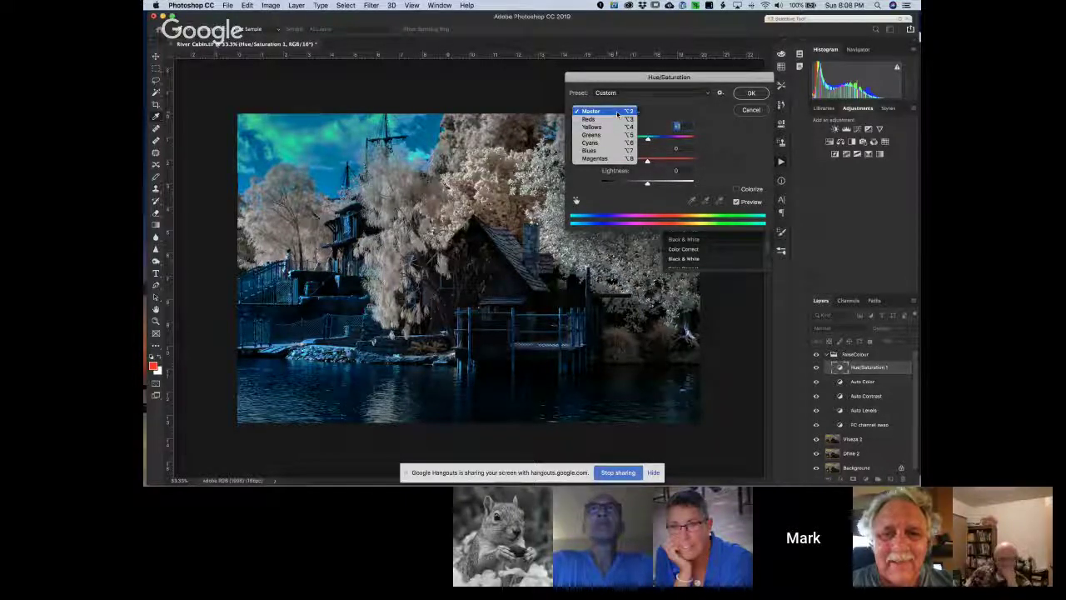
pyautogui.click(604, 145)
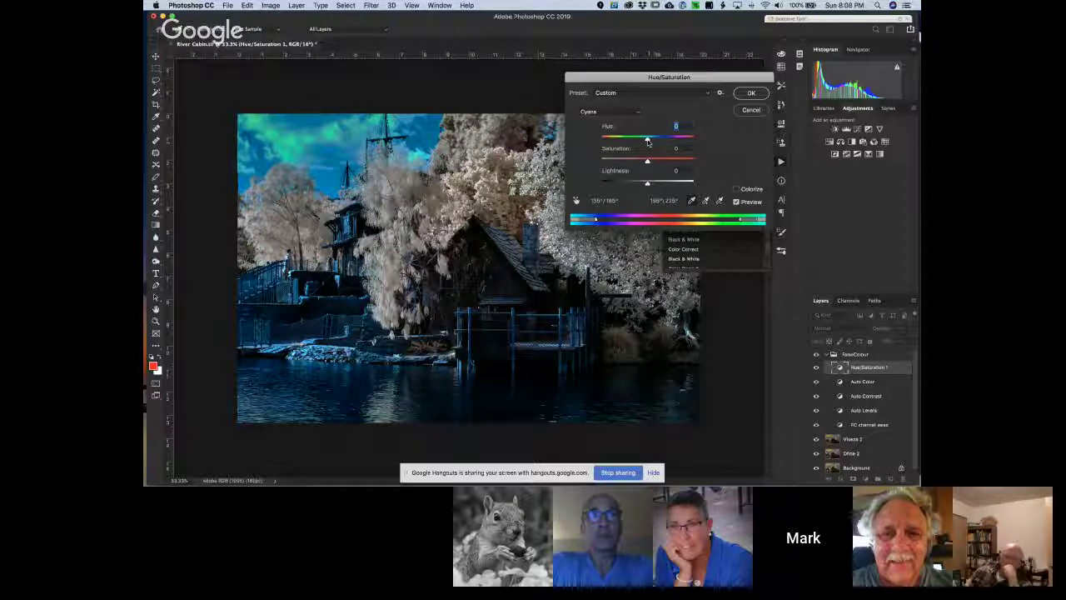
pyautogui.moveTo(648, 141); pyautogui.dragTo(656, 140)
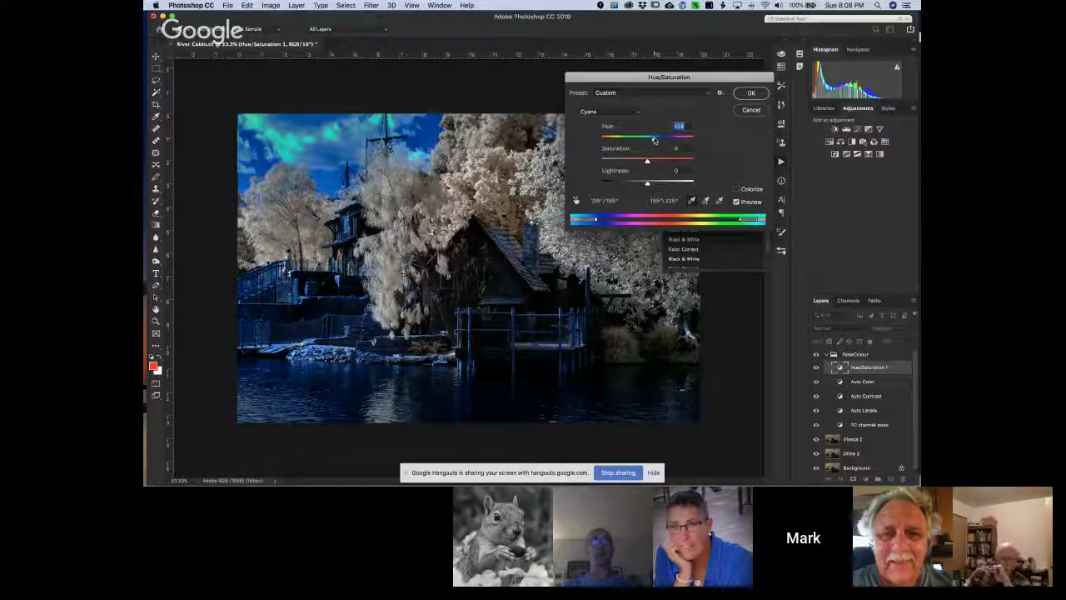
pyautogui.click(655, 185)
pyautogui.moveTo(655, 185)
pyautogui.mouseDown()
pyautogui.moveTo(671, 185)
pyautogui.moveTo(657, 184)
pyautogui.mouseUp()
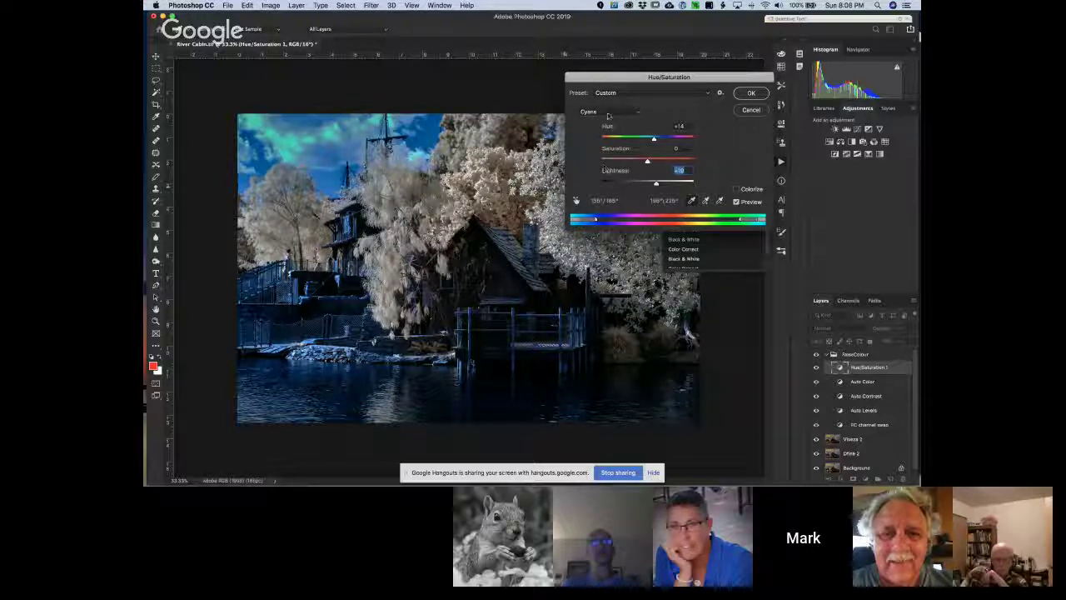
# Set the saturation of the Reds to +25 and of the Magentas to +13 in the Hue/Saturation adjustment.
pyautogui.click(608, 112)
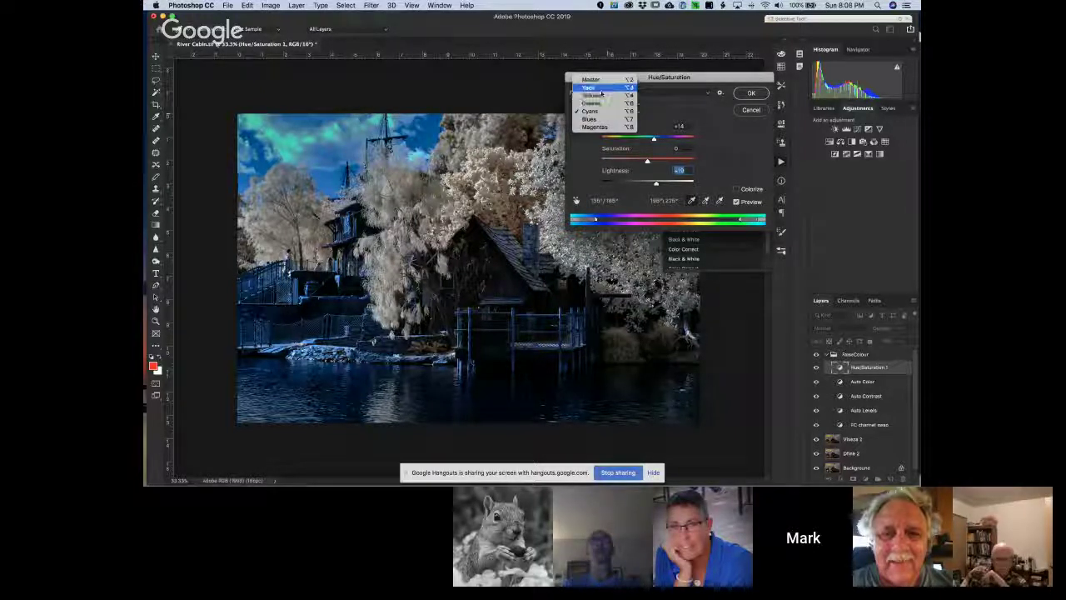
pyautogui.click(592, 88)
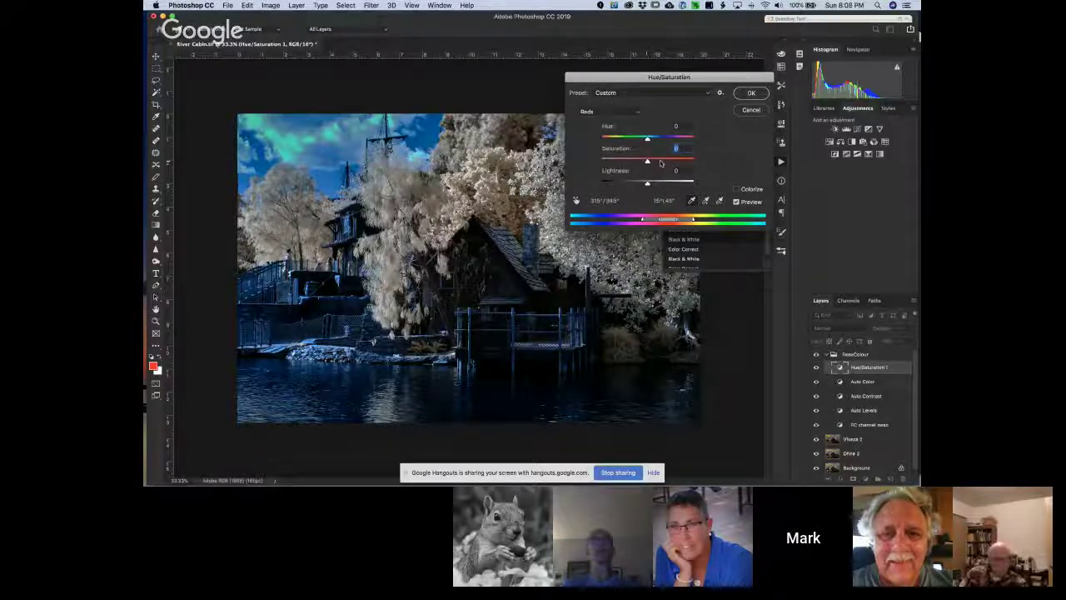
pyautogui.moveTo(647, 162)
pyautogui.mouseDown()
pyautogui.moveTo(667, 163)
pyautogui.moveTo(627, 163)
pyautogui.moveTo(659, 170)
pyautogui.mouseUp()
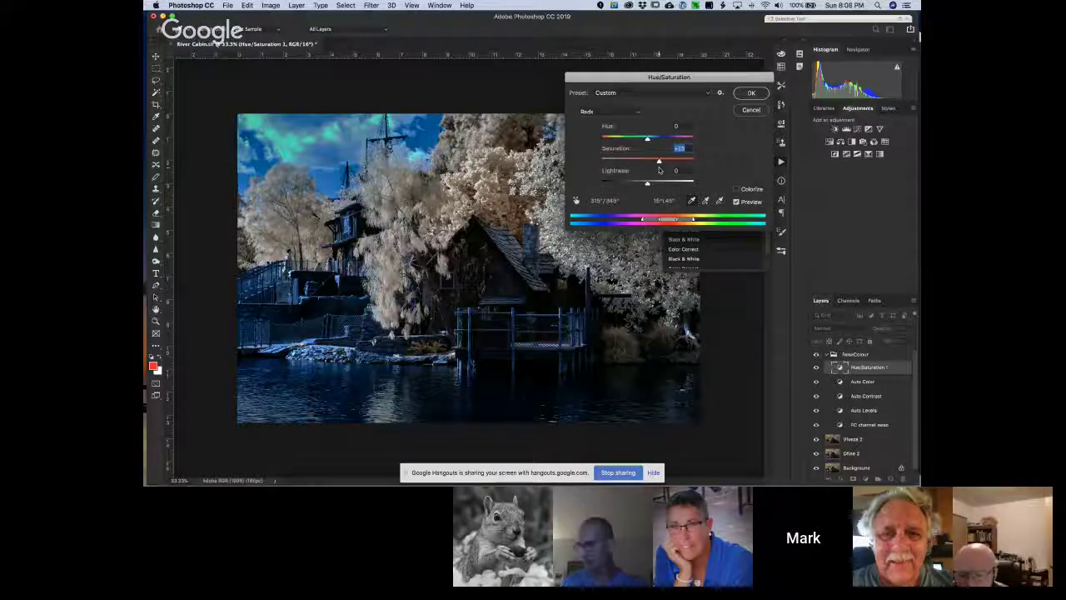
pyautogui.click(624, 113)
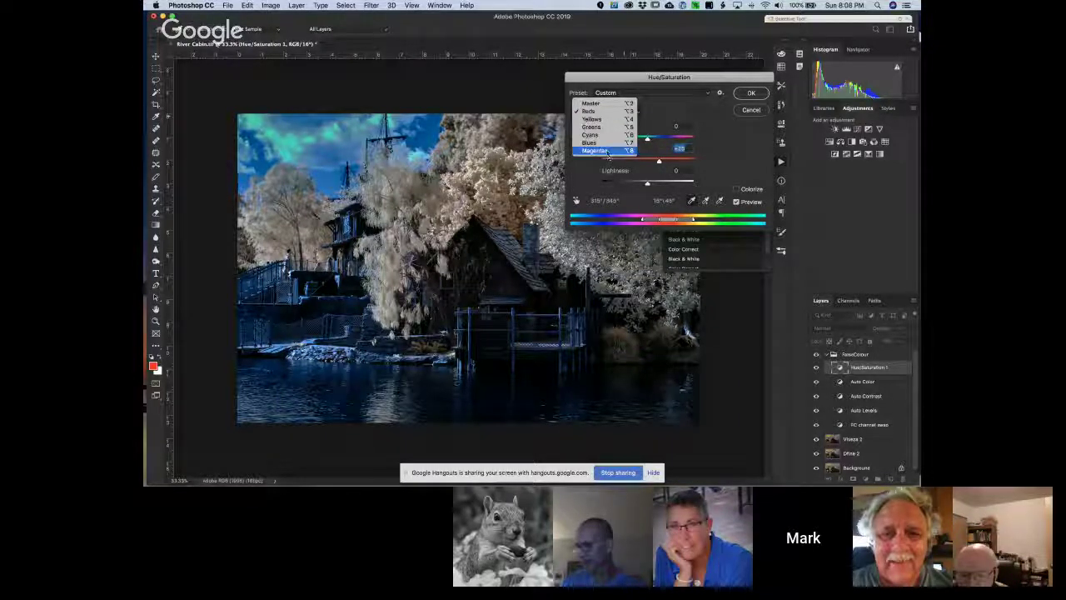
pyautogui.click(603, 151)
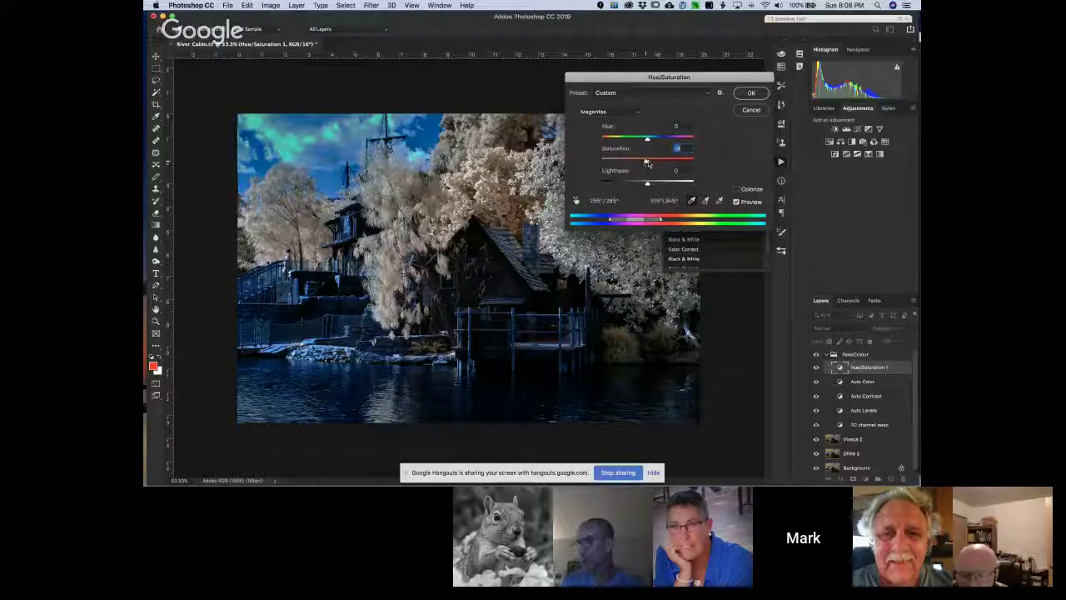
pyautogui.moveTo(648, 162)
pyautogui.mouseDown()
pyautogui.moveTo(691, 162)
pyautogui.moveTo(656, 162)
pyautogui.mouseUp()
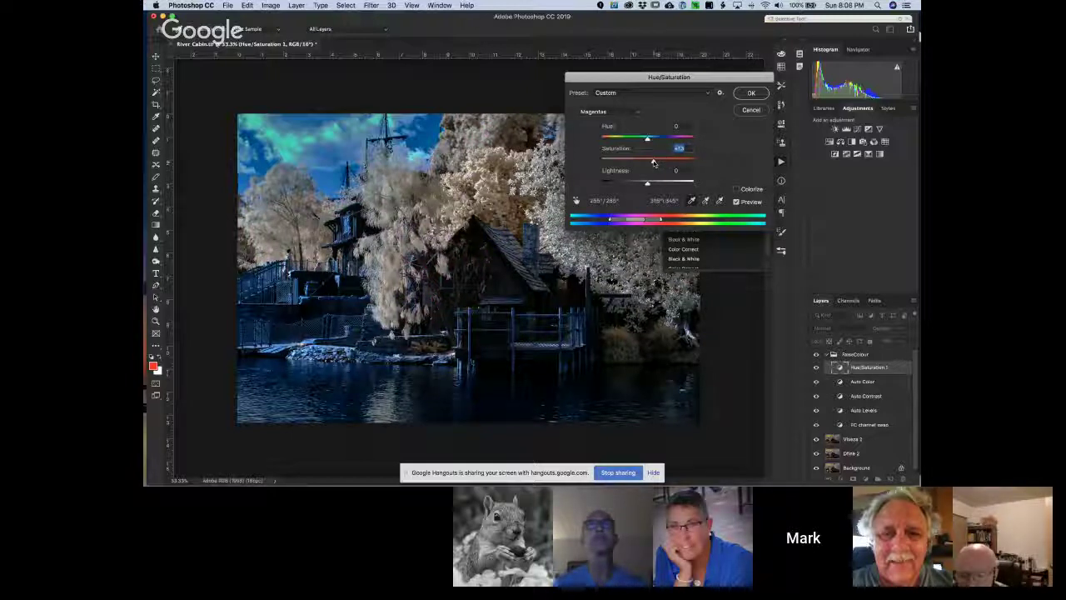
# Confirm the Hue/Saturation adjustment, put away the Actions list, and open the image in Color Efex Pro 4.
pyautogui.click(750, 93)
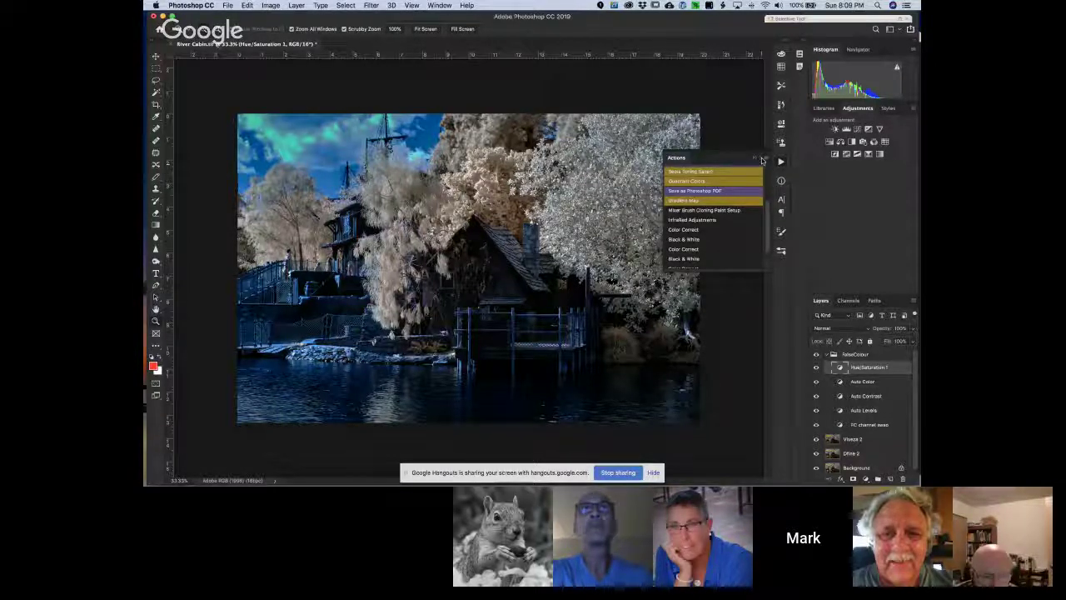
pyautogui.click(756, 159)
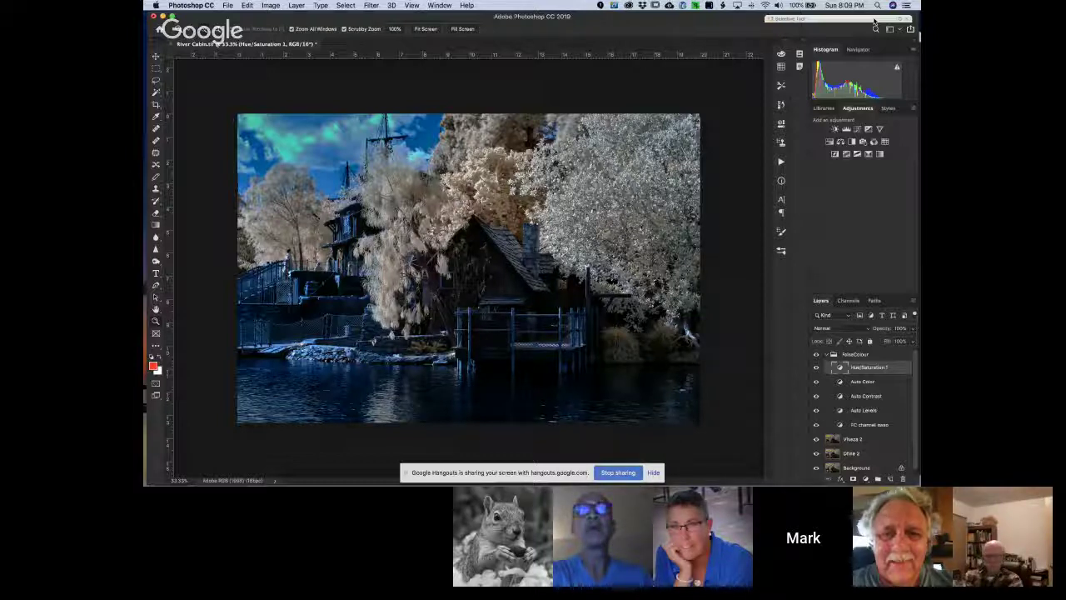
pyautogui.click(900, 21)
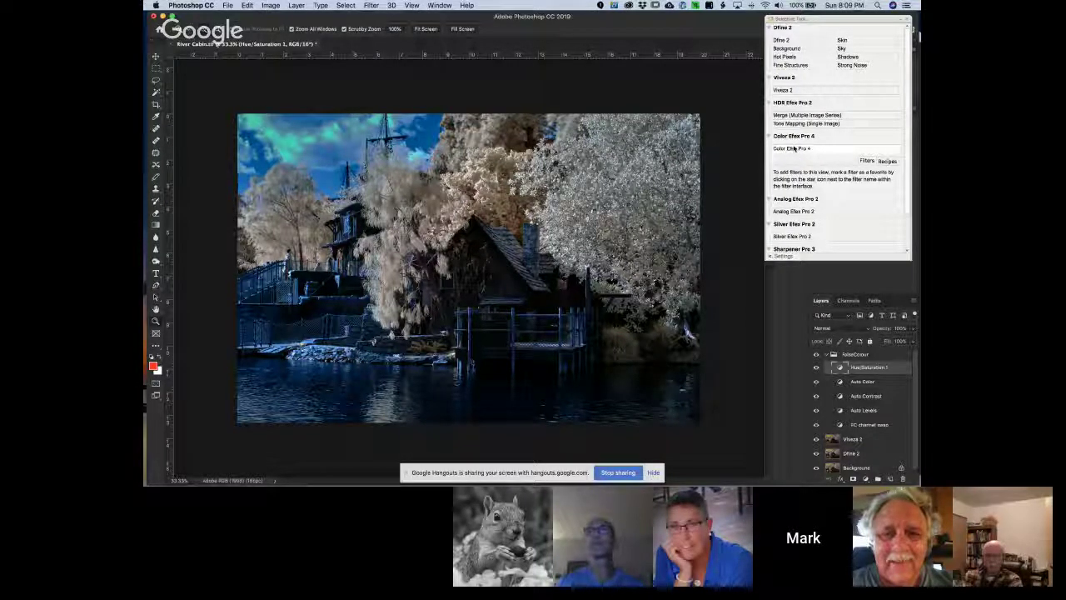
pyautogui.click(794, 149)
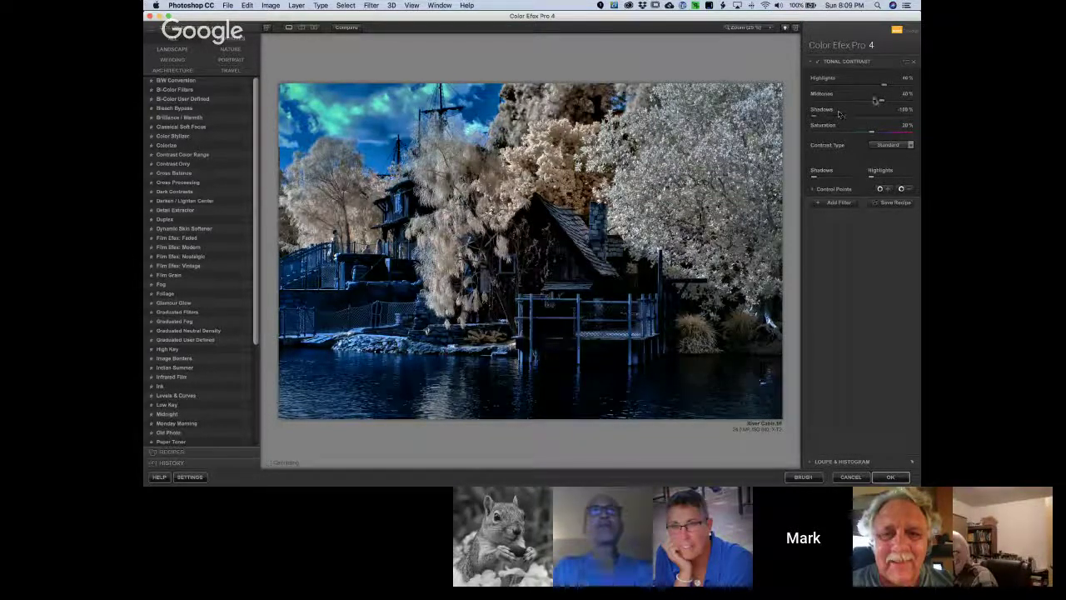
# In the Tonal Contrast filter, set the midtones to about 64% and the highlights to about 31%.
pyautogui.moveTo(881, 102)
pyautogui.mouseDown()
pyautogui.moveTo(825, 103)
pyautogui.moveTo(895, 107)
pyautogui.mouseUp()
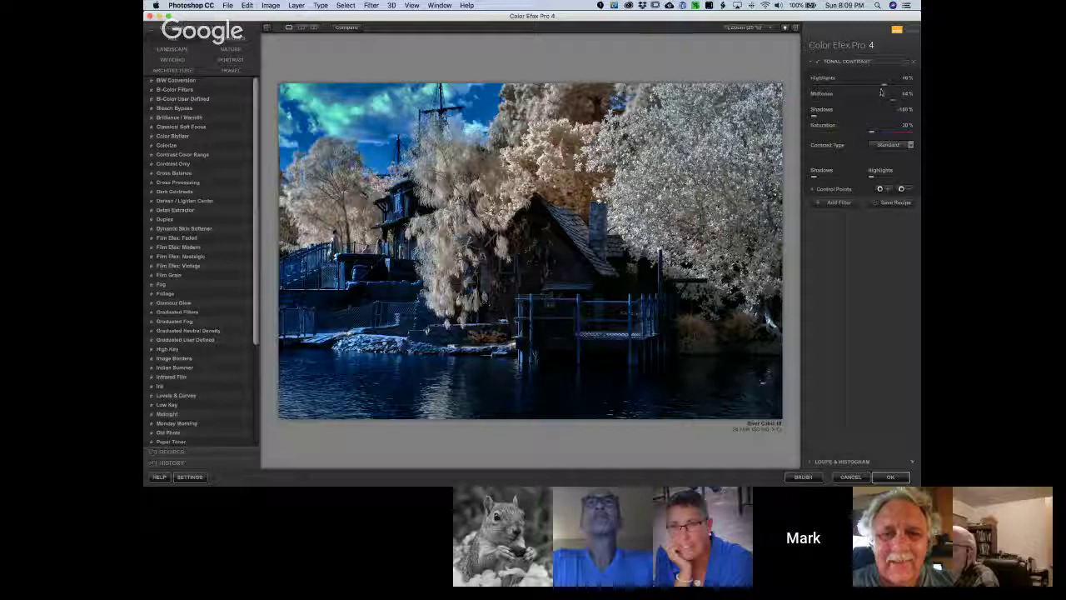
pyautogui.moveTo(862, 85); pyautogui.dragTo(831, 86)
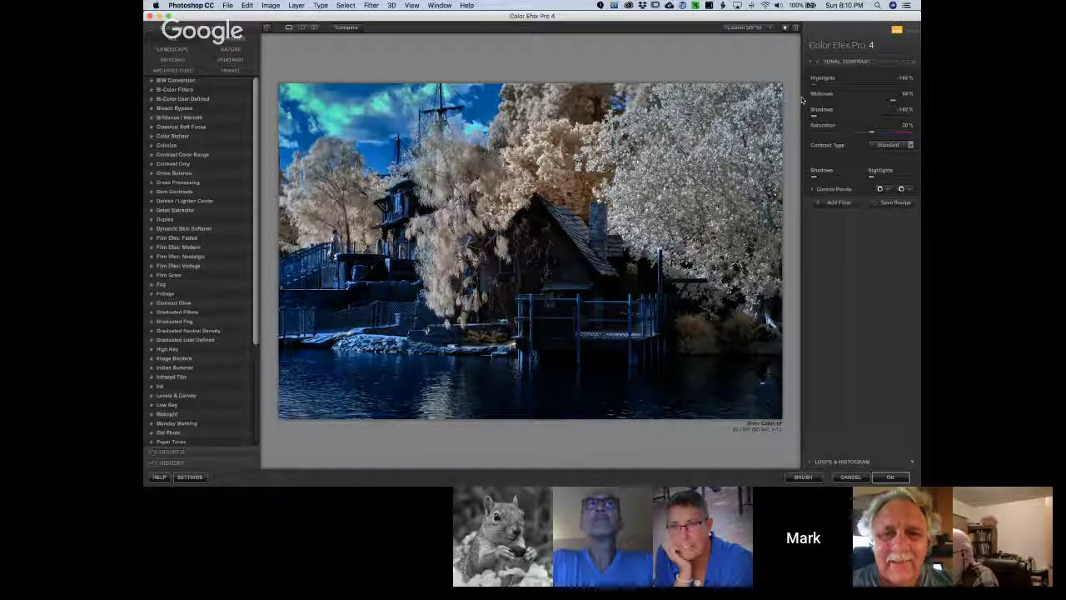
pyautogui.moveTo(805, 99); pyautogui.dragTo(876, 103)
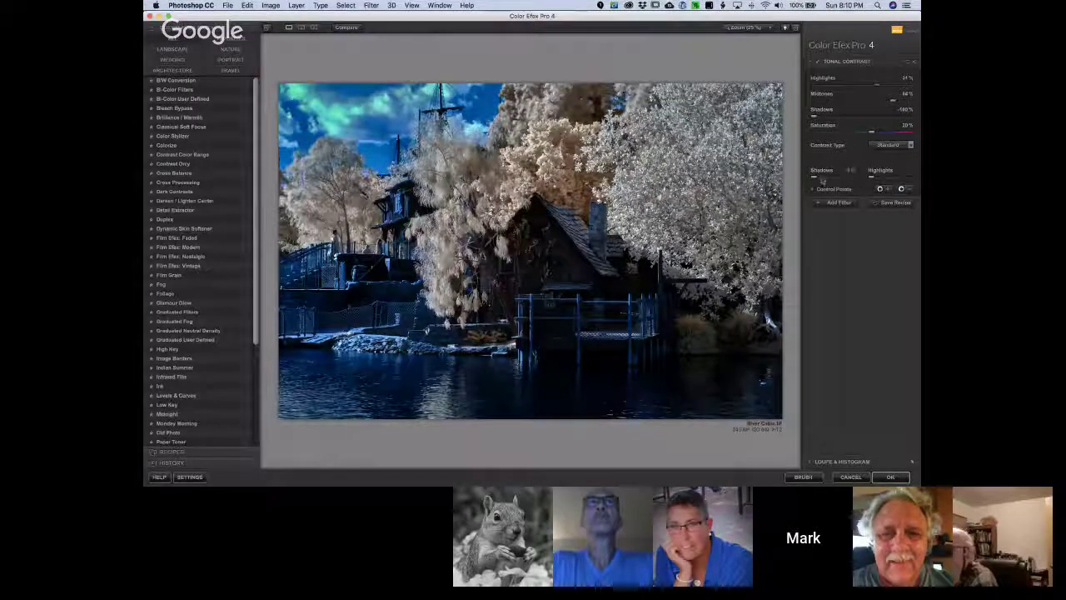
# Set Tonal Contrast's shadow protection to about 100%, keep highlight protection near its minimum, and apply the filter.
pyautogui.moveTo(816, 179)
pyautogui.moveTo(817, 179); pyautogui.dragTo(880, 181)
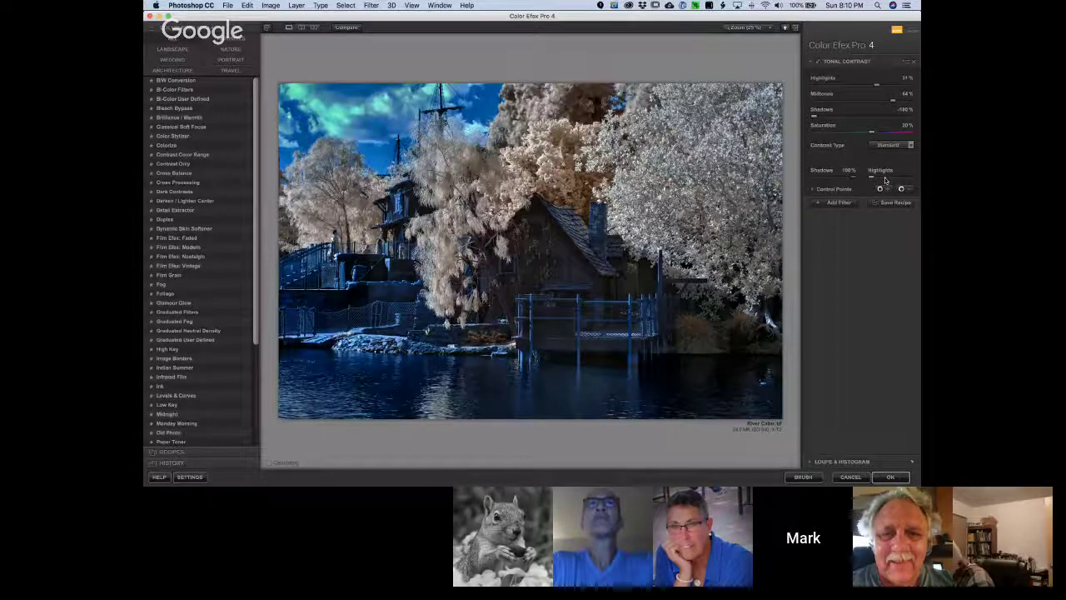
pyautogui.moveTo(886, 181); pyautogui.dragTo(849, 183)
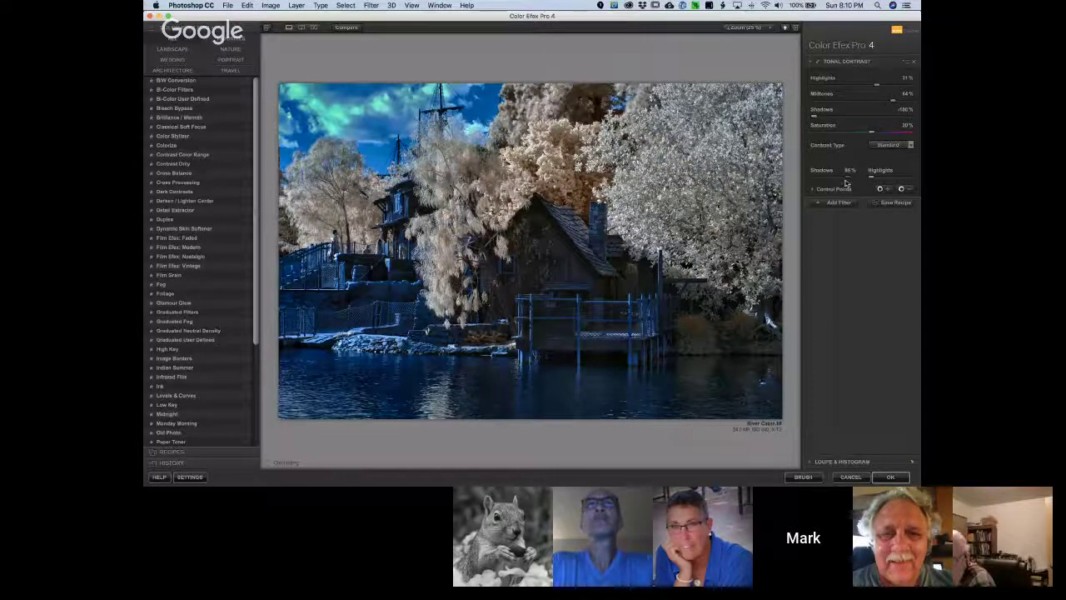
pyautogui.click(847, 181)
pyautogui.moveTo(854, 184); pyautogui.dragTo(873, 180)
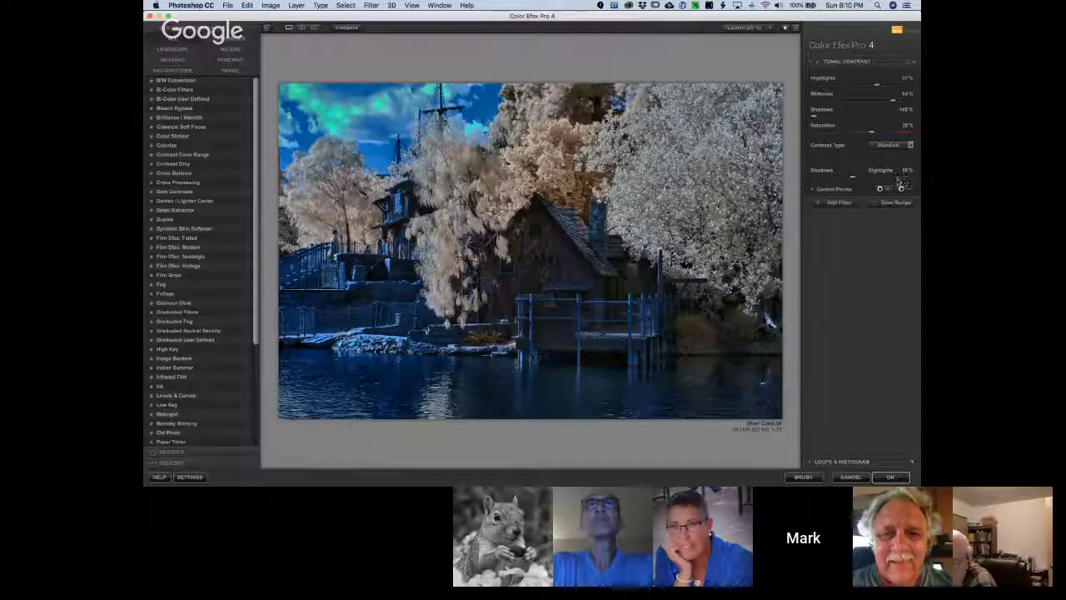
pyautogui.moveTo(893, 179); pyautogui.dragTo(877, 180)
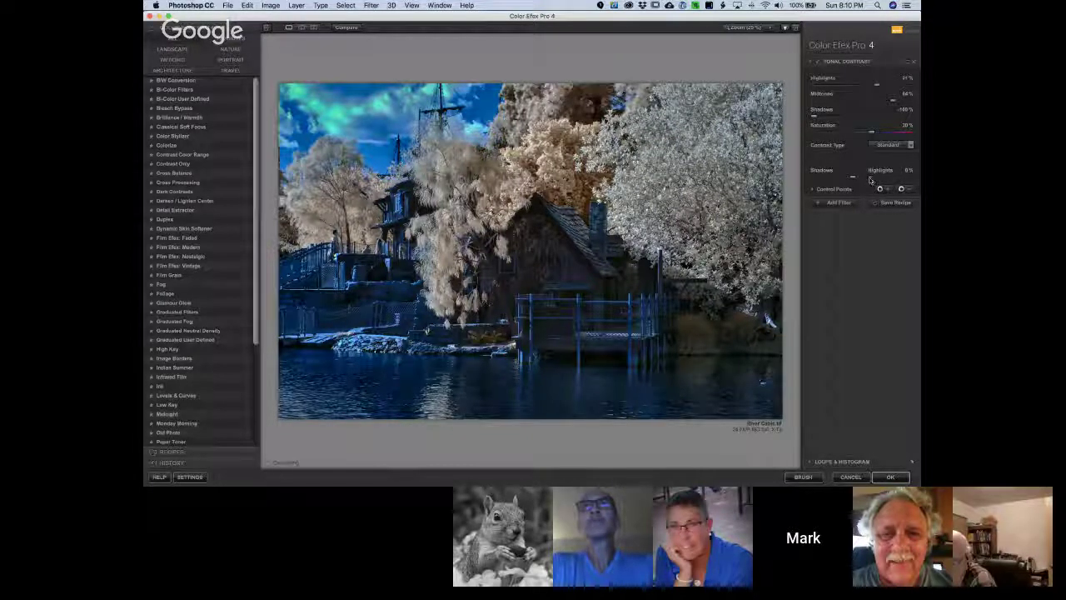
pyautogui.click(890, 477)
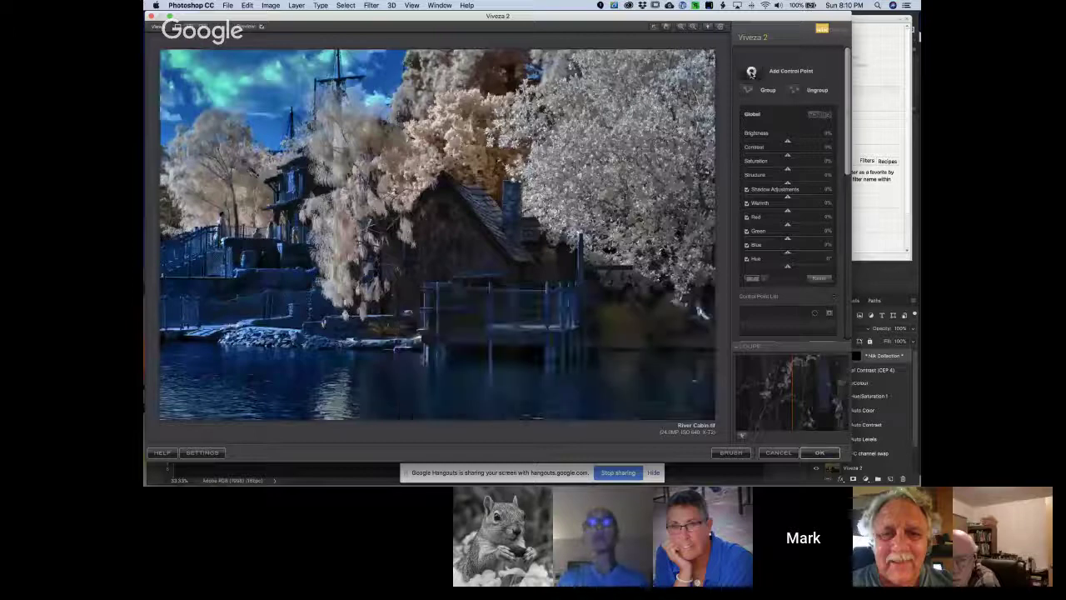
# In Viveza 2, add a control point on the cabin wall with brightness 27%, contrast about 40% and structure about 55%.
pyautogui.click(441, 239)
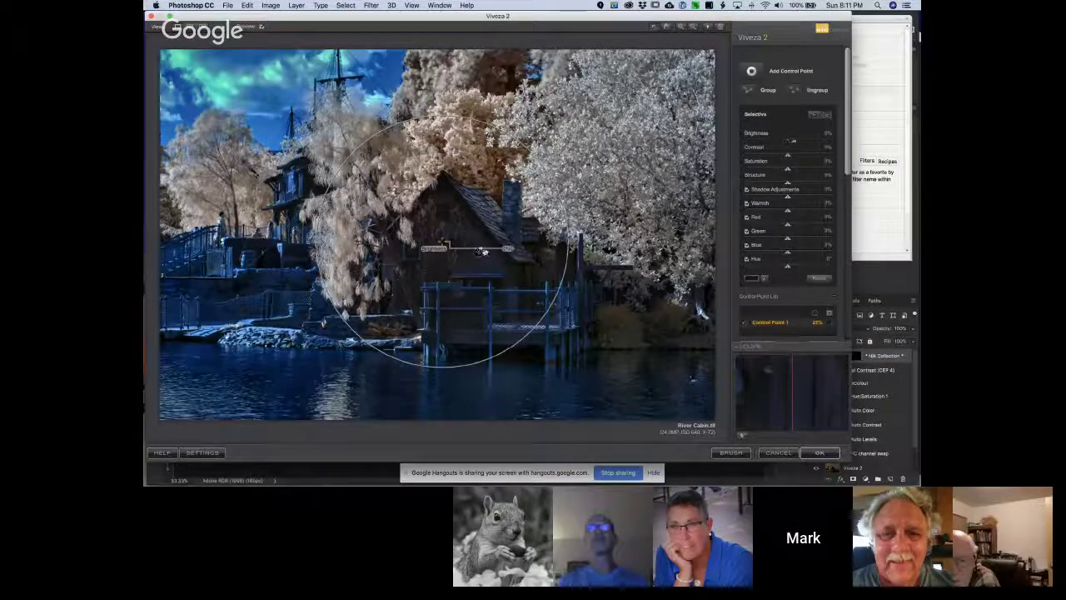
pyautogui.moveTo(477, 251)
pyautogui.mouseDown()
pyautogui.moveTo(483, 272)
pyautogui.moveTo(497, 273)
pyautogui.moveTo(462, 271)
pyautogui.moveTo(490, 271)
pyautogui.moveTo(485, 250)
pyautogui.mouseUp()
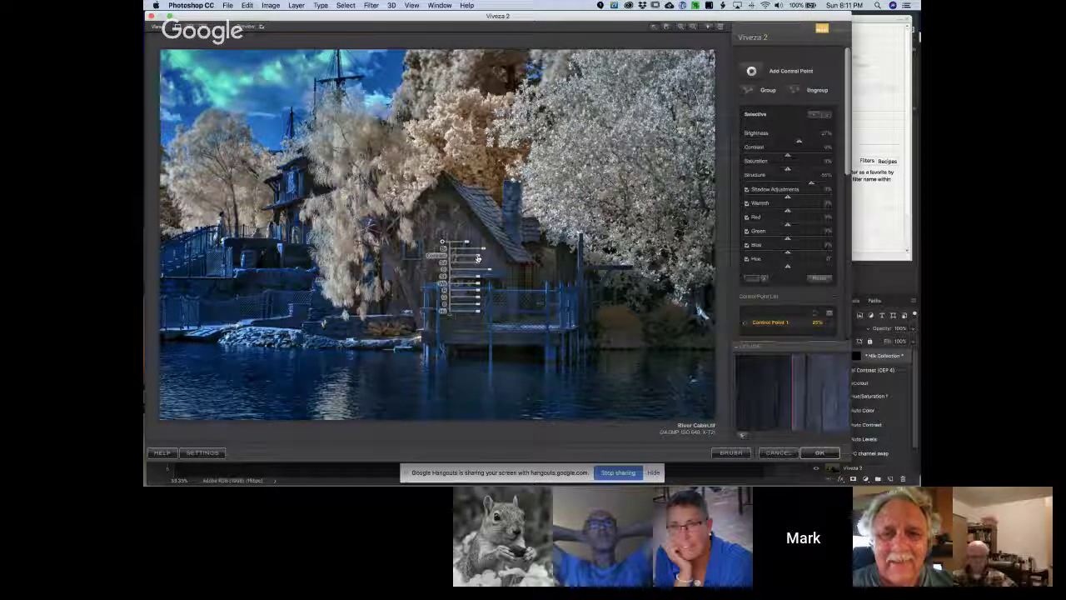
pyautogui.moveTo(481, 258); pyautogui.dragTo(488, 258)
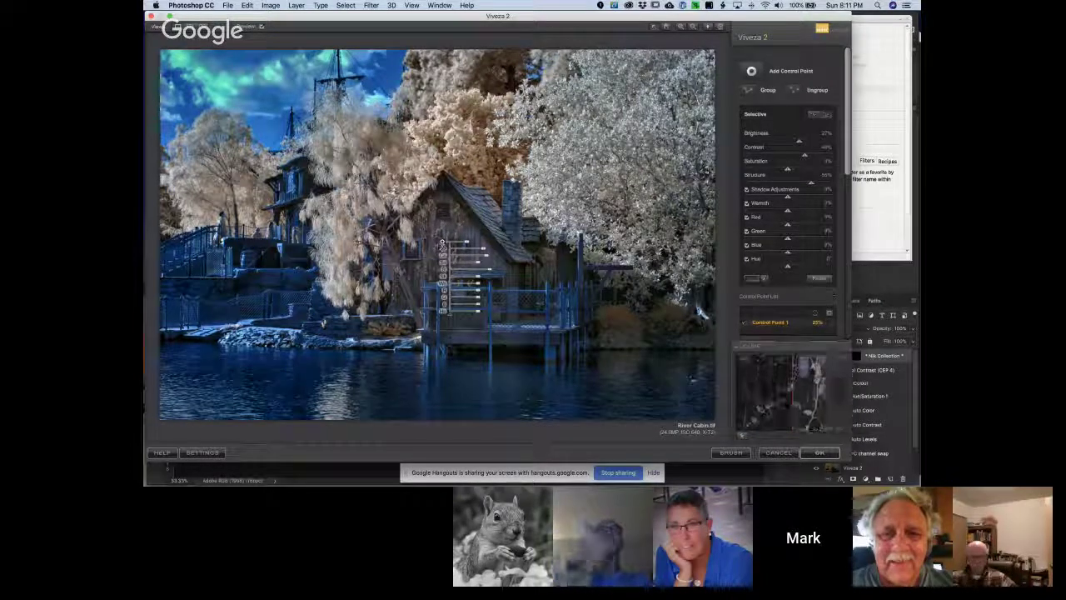
# Copy the cabin control point onto the bank left of the willow, with saturation -100%, brightness 36%, contrast about 3% and structure about 70%.
pyautogui.moveTo(442, 246); pyautogui.dragTo(237, 248)
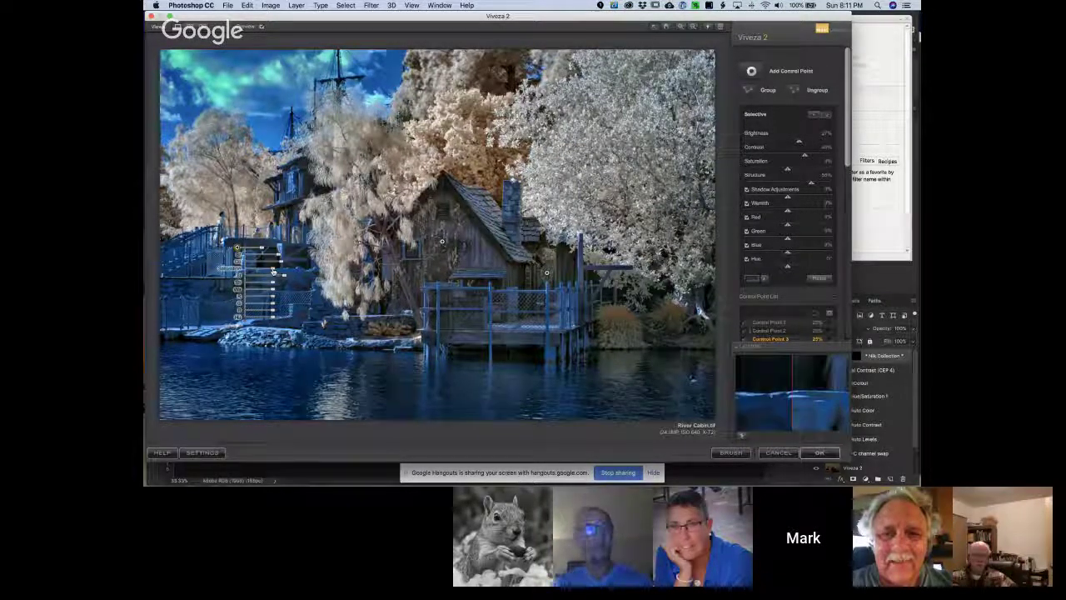
pyautogui.moveTo(275, 269); pyautogui.dragTo(234, 272)
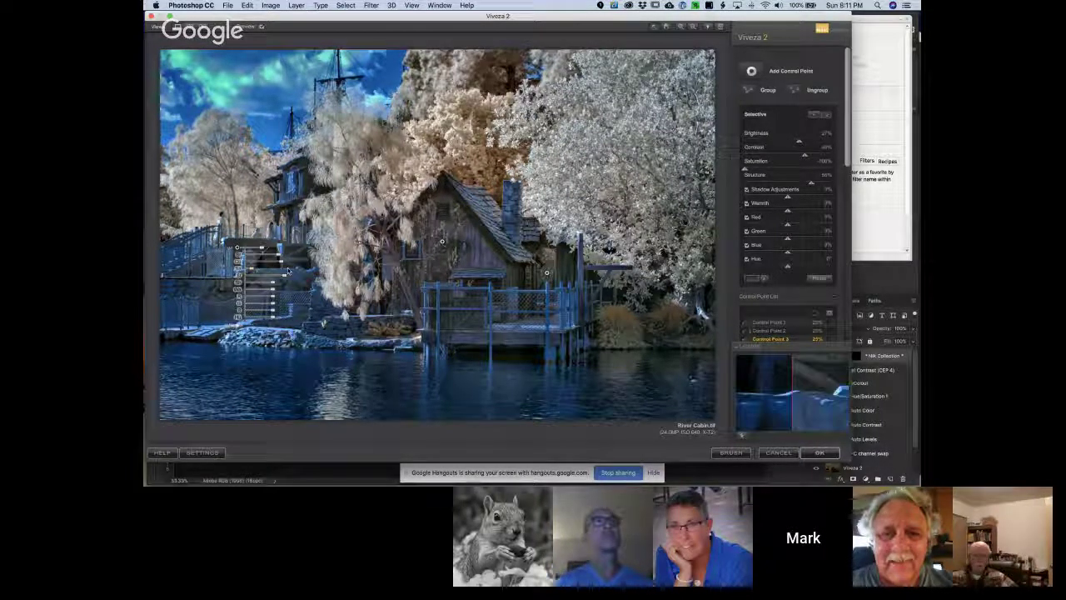
pyautogui.moveTo(272, 278)
pyautogui.mouseDown()
pyautogui.moveTo(289, 276)
pyautogui.moveTo(271, 265)
pyautogui.moveTo(288, 265)
pyautogui.moveTo(275, 264)
pyautogui.moveTo(280, 256)
pyautogui.mouseUp()
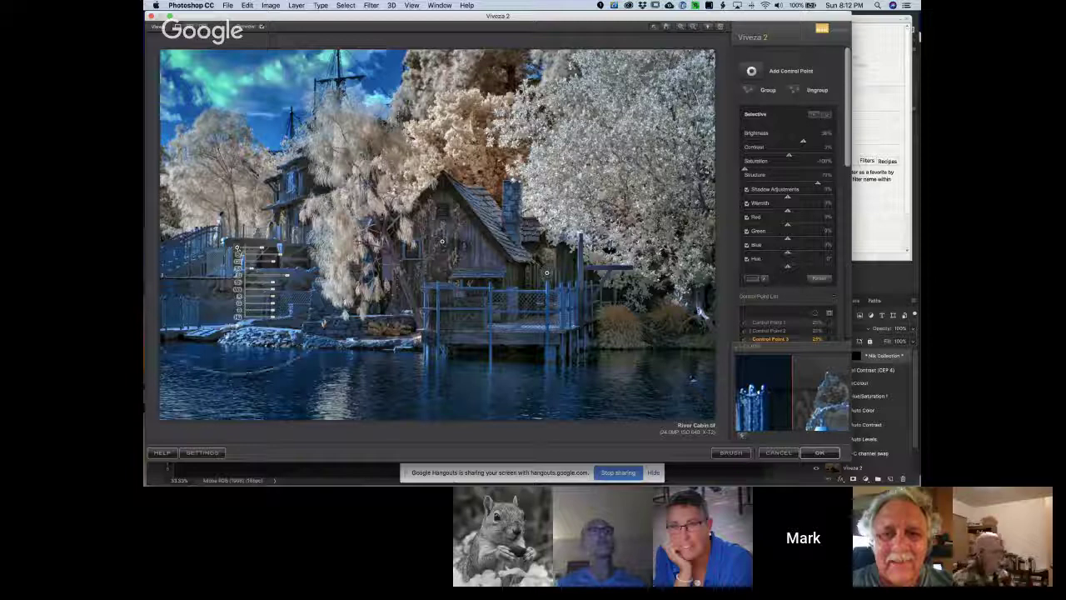
# Duplicate the desaturating control point across the stone wall, background building and rocky shoreline, with brightness reduced to 32%.
pyautogui.moveTo(237, 248); pyautogui.dragTo(201, 288)
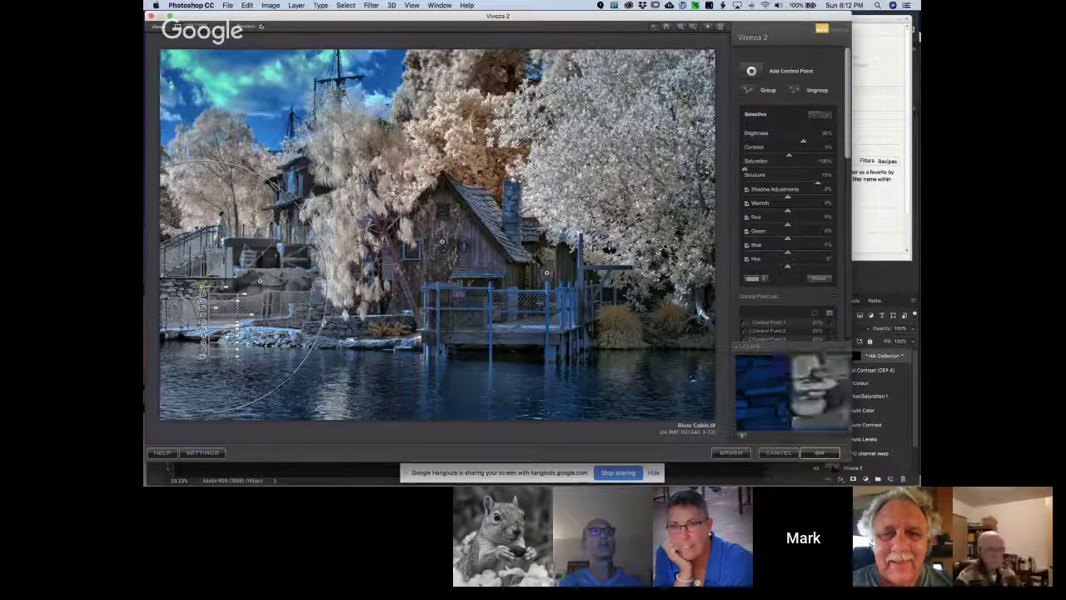
pyautogui.moveTo(246, 297); pyautogui.dragTo(245, 296)
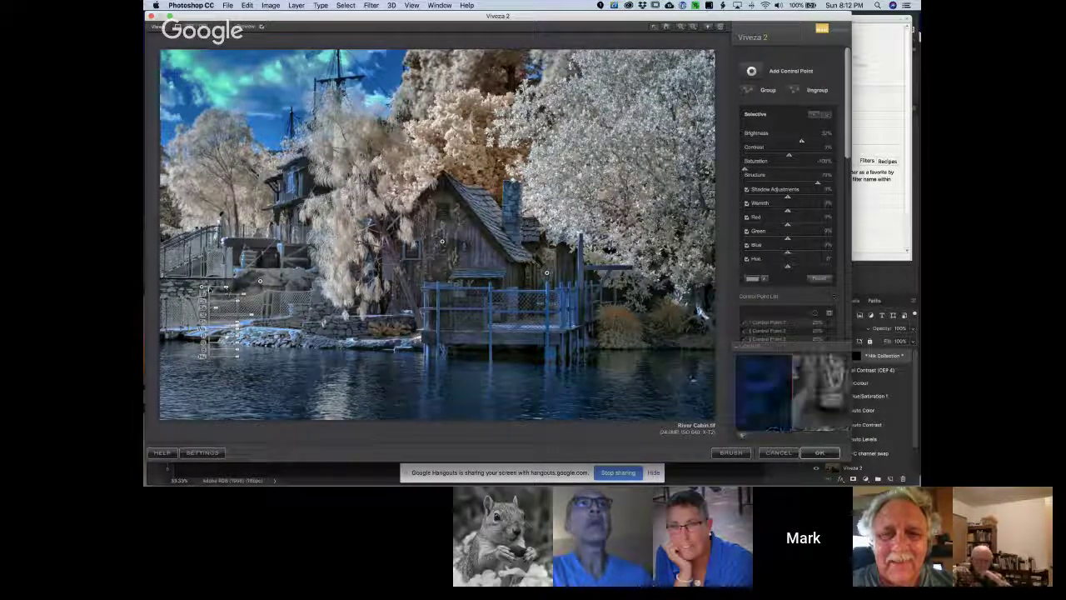
pyautogui.moveTo(202, 286); pyautogui.dragTo(295, 202)
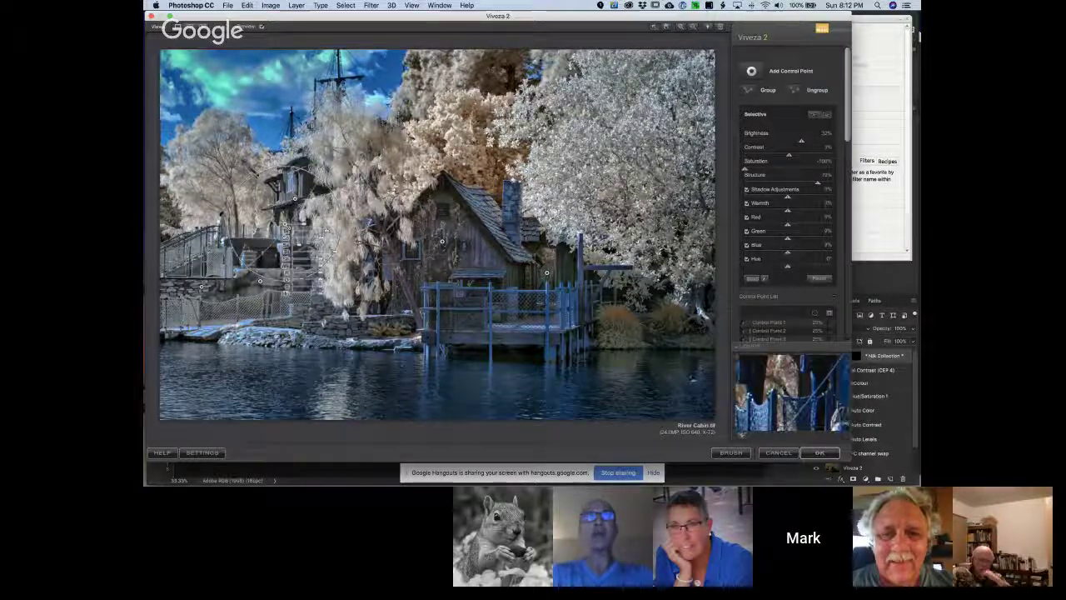
pyautogui.moveTo(262, 250); pyautogui.dragTo(377, 344)
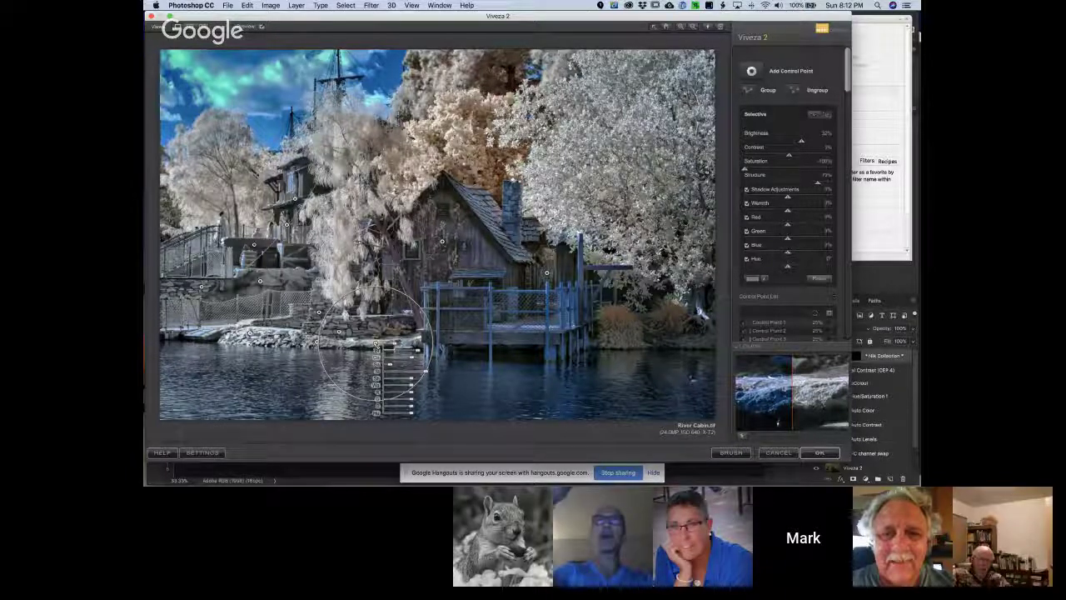
pyautogui.moveTo(377, 344); pyautogui.dragTo(202, 335)
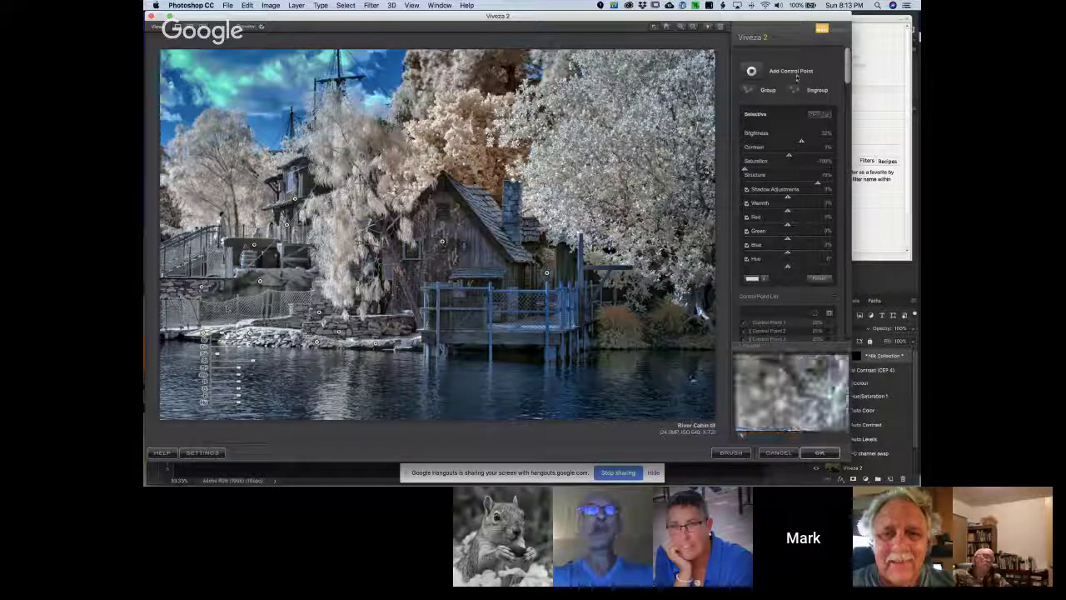
# Duplicate the 36% brightness control point from the rocks onto several spots along the cabin's dock and railing.
pyautogui.click(752, 73)
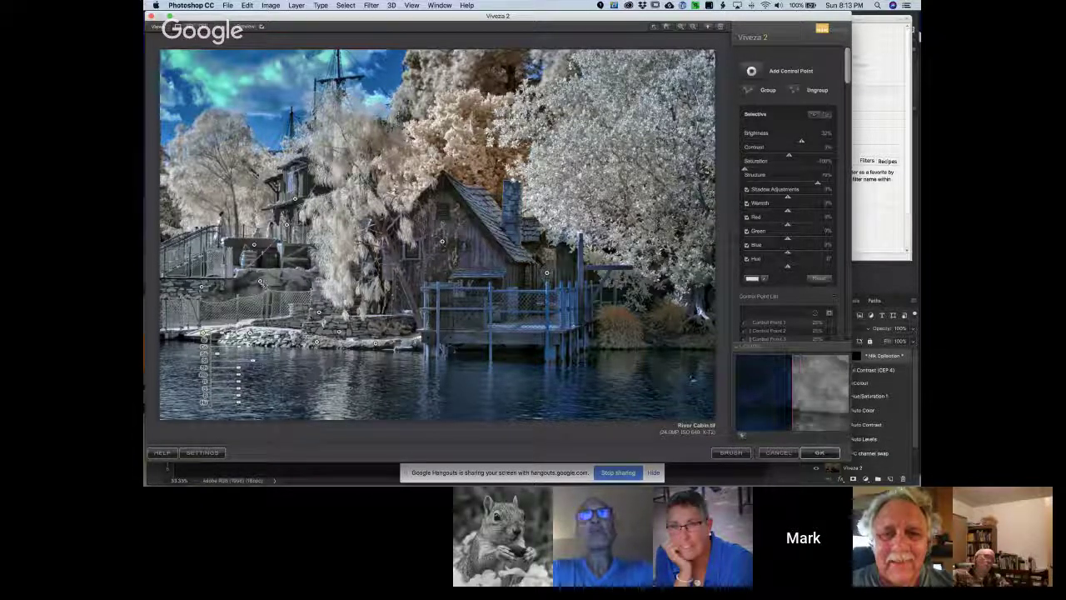
pyautogui.click(260, 282)
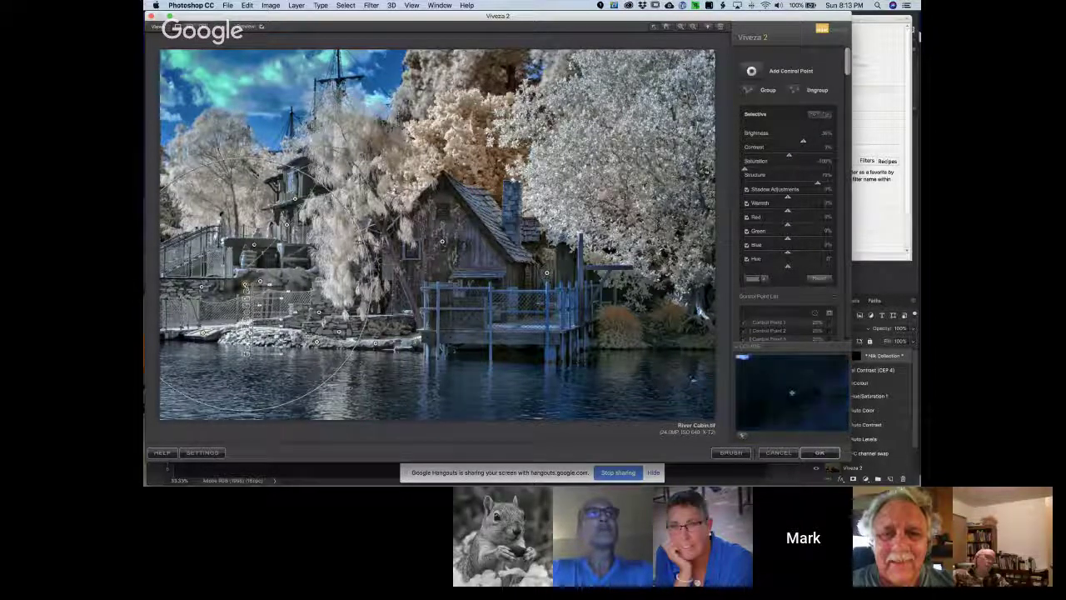
pyautogui.moveTo(246, 284); pyautogui.dragTo(235, 287)
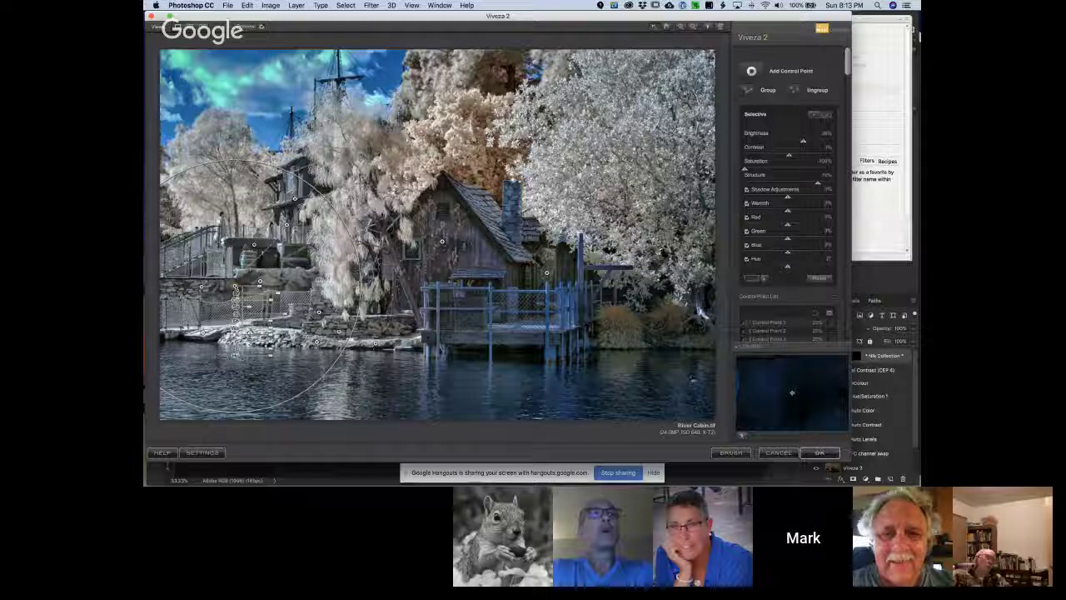
pyautogui.moveTo(236, 288); pyautogui.dragTo(439, 315)
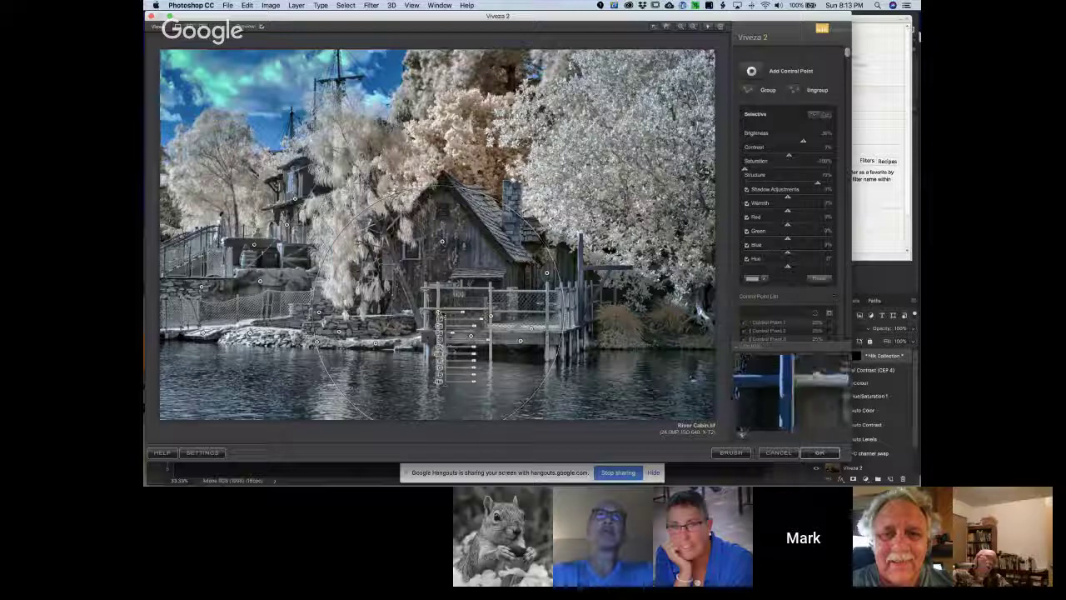
pyautogui.click(512, 319)
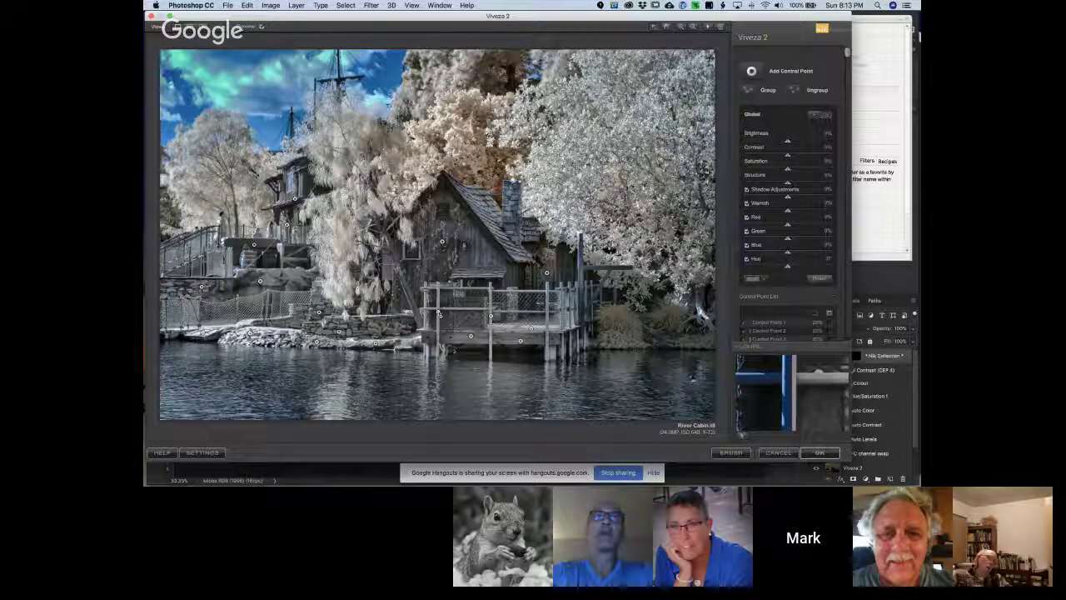
pyautogui.click(474, 314)
pyautogui.moveTo(473, 314); pyautogui.dragTo(523, 316)
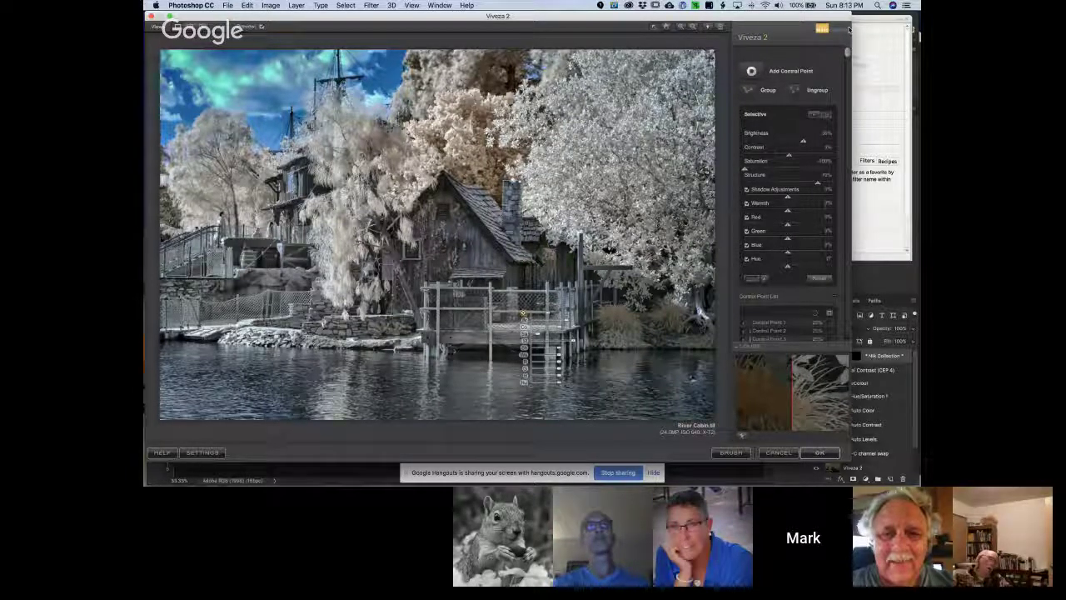
# Add a new control point on the water below the dock with brightness 44% and structure about 48%.
pyautogui.click(751, 72)
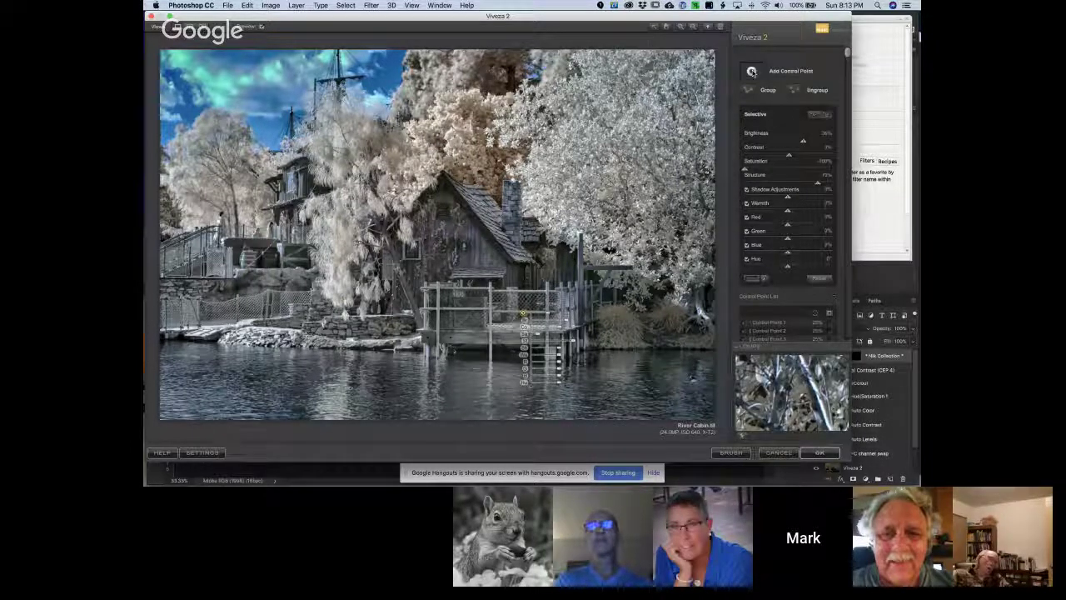
pyautogui.click(751, 71)
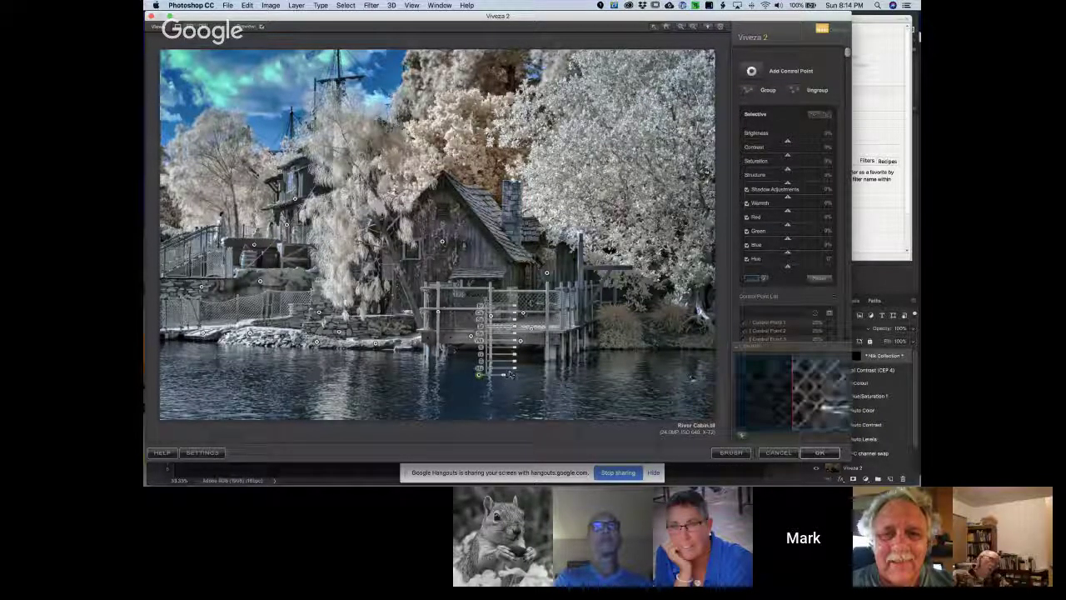
pyautogui.moveTo(519, 309)
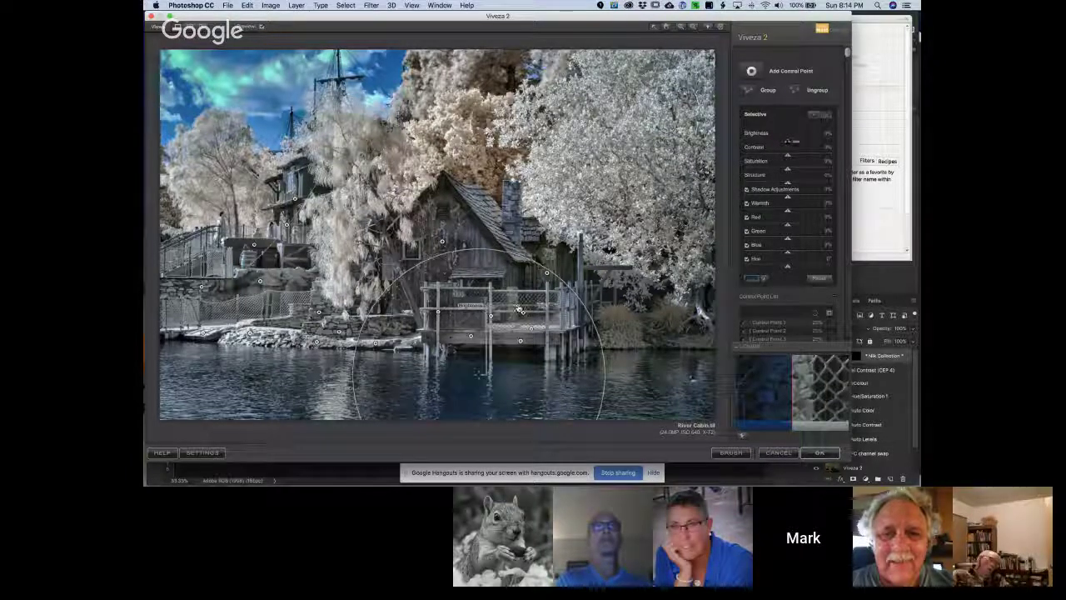
pyautogui.moveTo(519, 310); pyautogui.dragTo(523, 309)
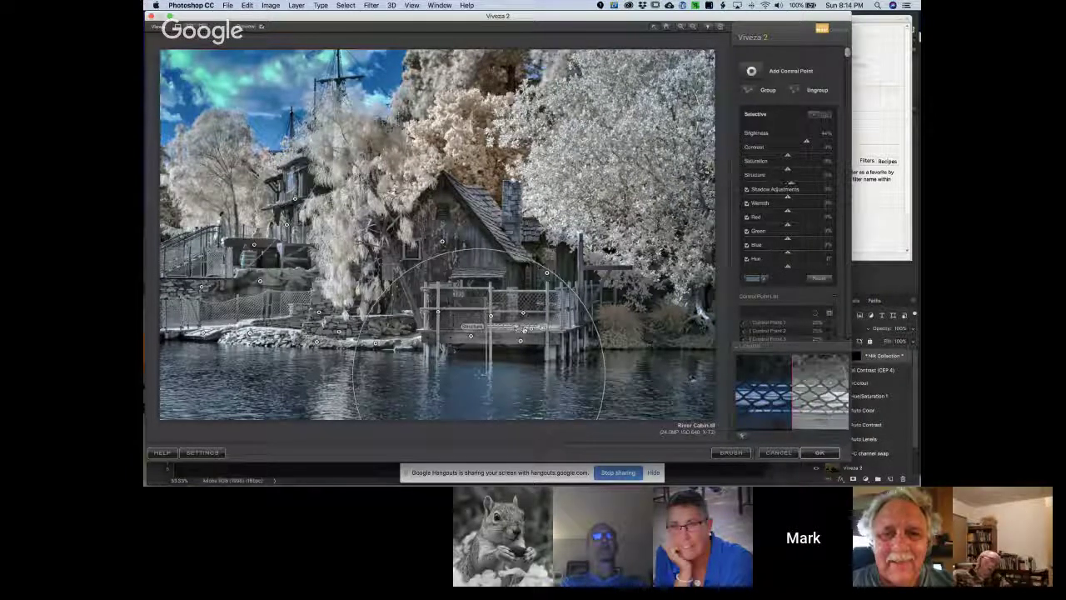
pyautogui.moveTo(526, 330); pyautogui.dragTo(524, 330)
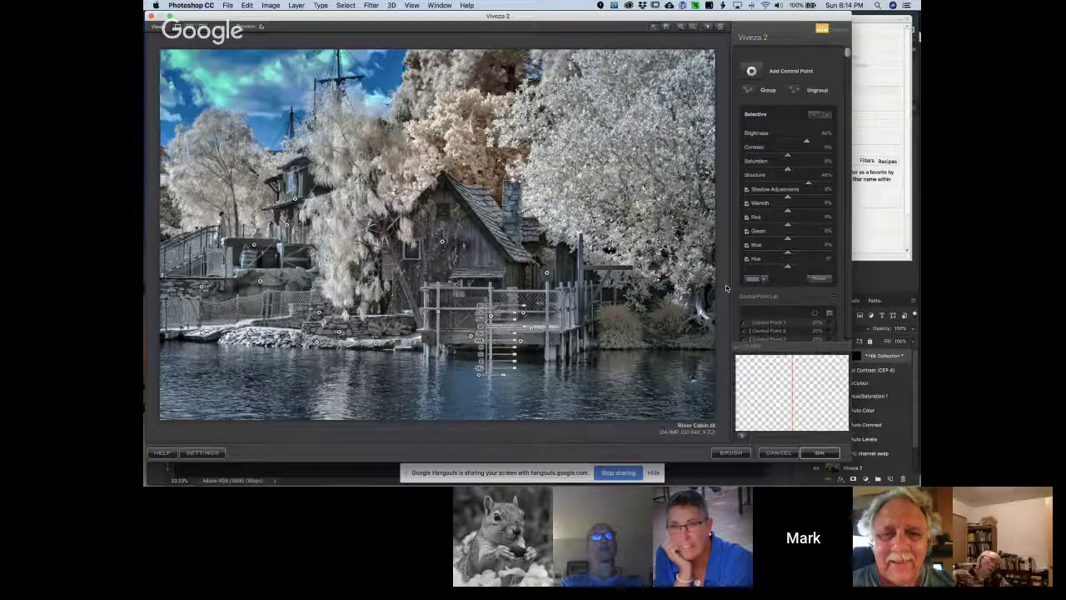
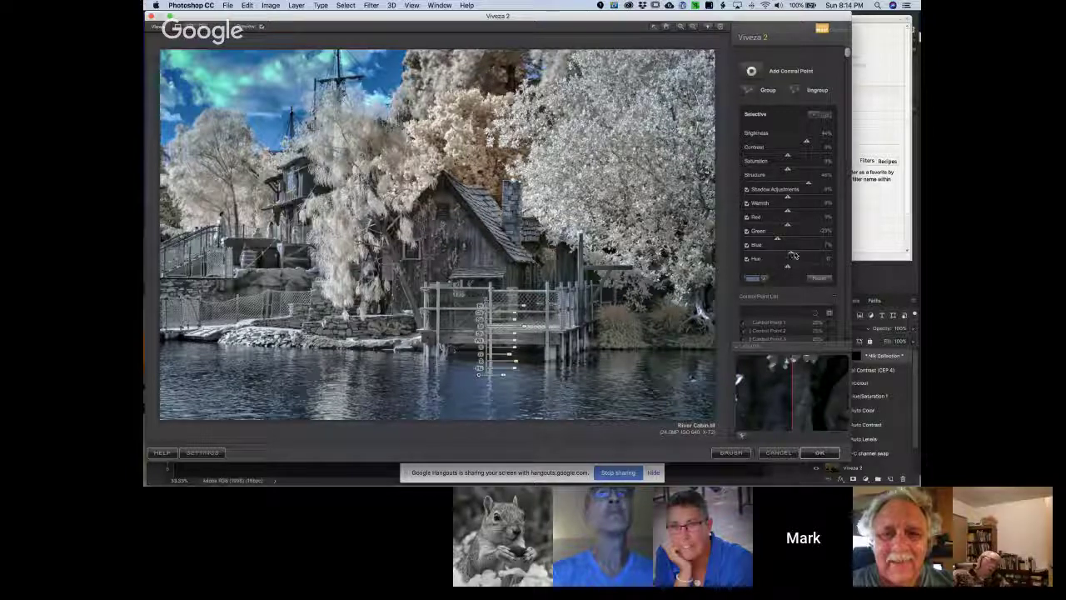
# Set the water control point to red about -36%, green -38% and blue 14%, and duplicate it across the river.
pyautogui.moveTo(793, 254); pyautogui.dragTo(795, 255)
pyautogui.moveTo(779, 227); pyautogui.dragTo(775, 227)
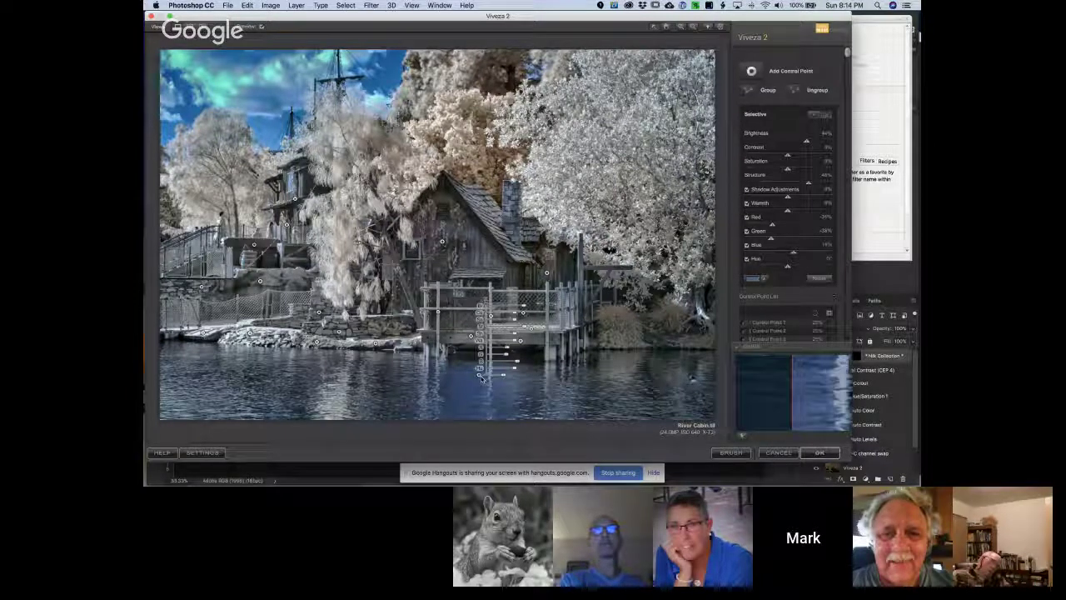
pyautogui.moveTo(479, 375); pyautogui.dragTo(189, 393)
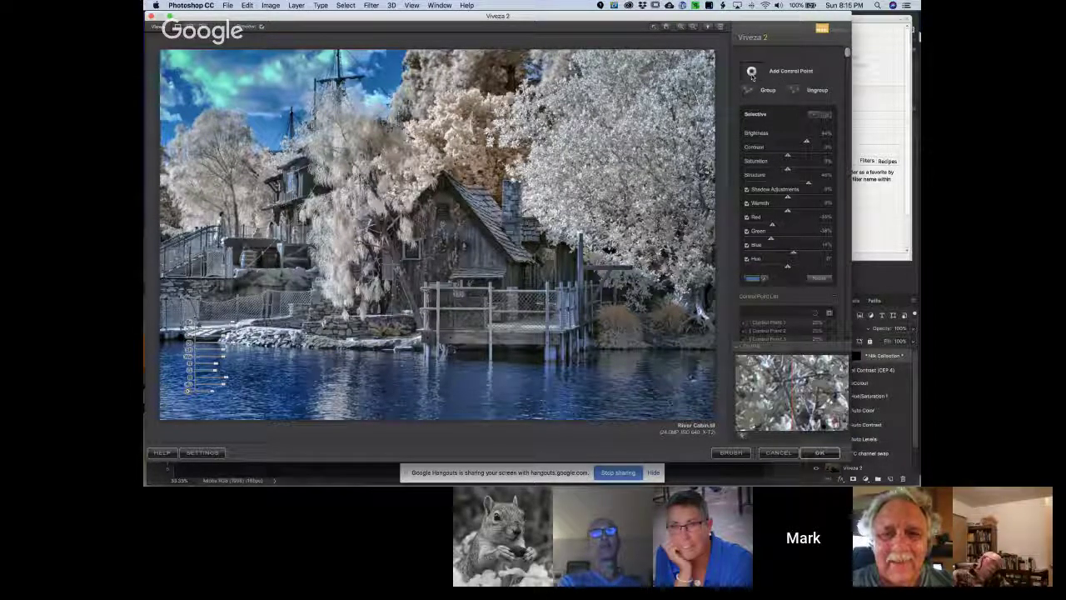
# Add a control point on the clouds with saturation -100% and structure about 35%, and duplicate it across the cloudy sky.
pyautogui.click(262, 96)
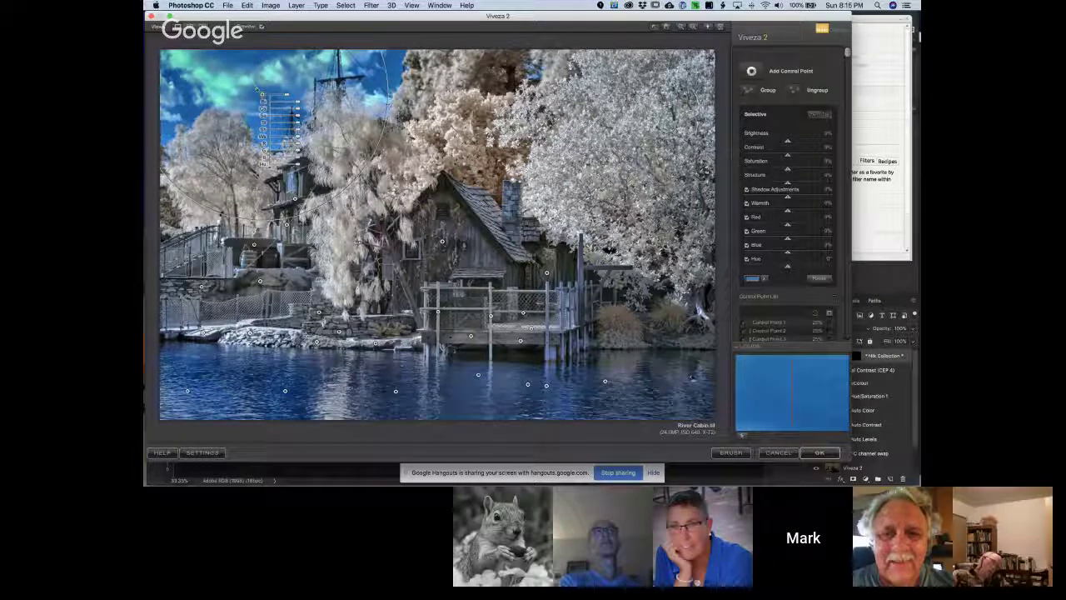
pyautogui.moveTo(263, 96); pyautogui.dragTo(263, 79)
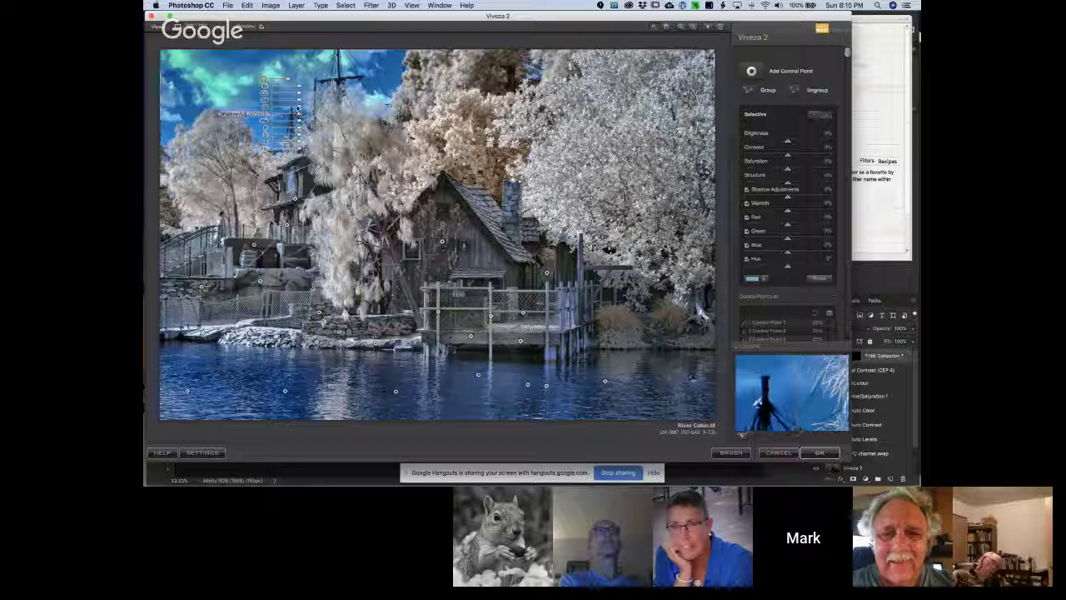
pyautogui.moveTo(300, 103); pyautogui.dragTo(209, 96)
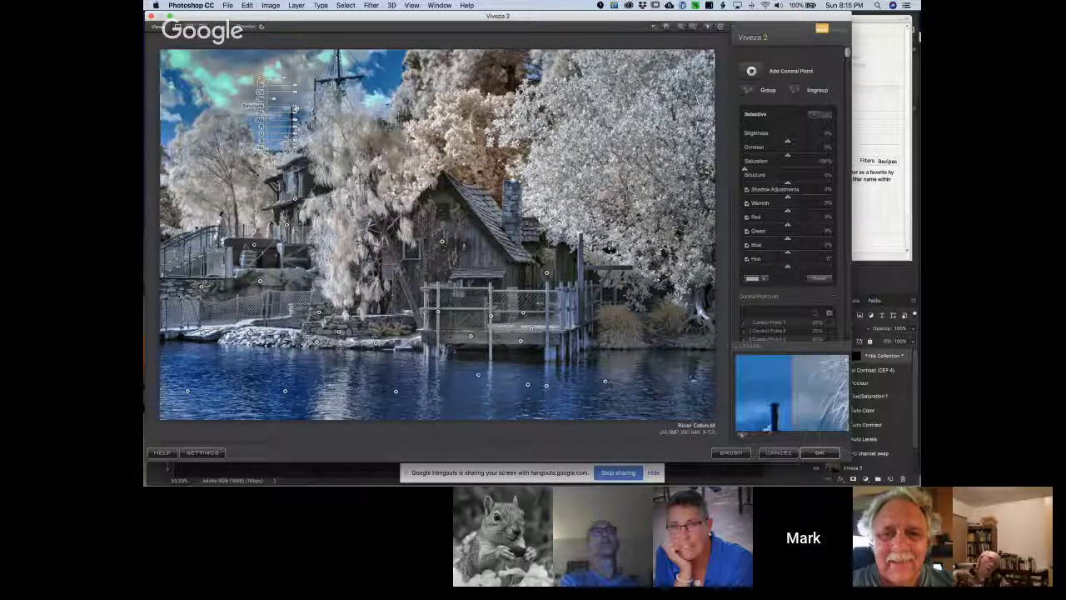
pyautogui.moveTo(295, 108); pyautogui.dragTo(299, 107)
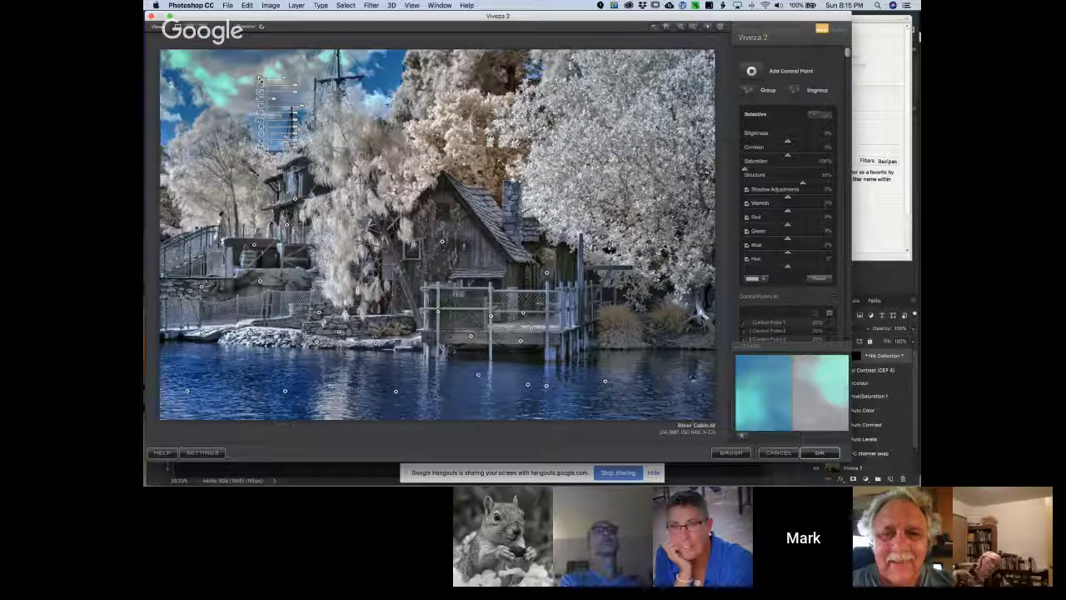
pyautogui.moveTo(259, 79); pyautogui.dragTo(356, 55)
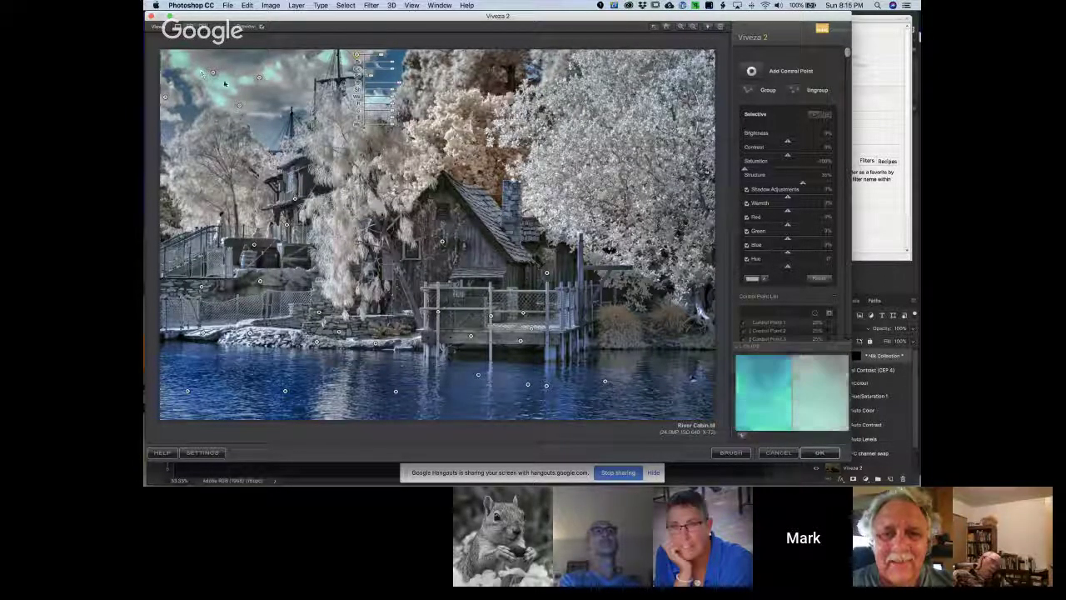
# Add control points on the blue sky patches, giving the one beside the tall trees brightness about 35% and saturation about -50%.
pyautogui.click(751, 71)
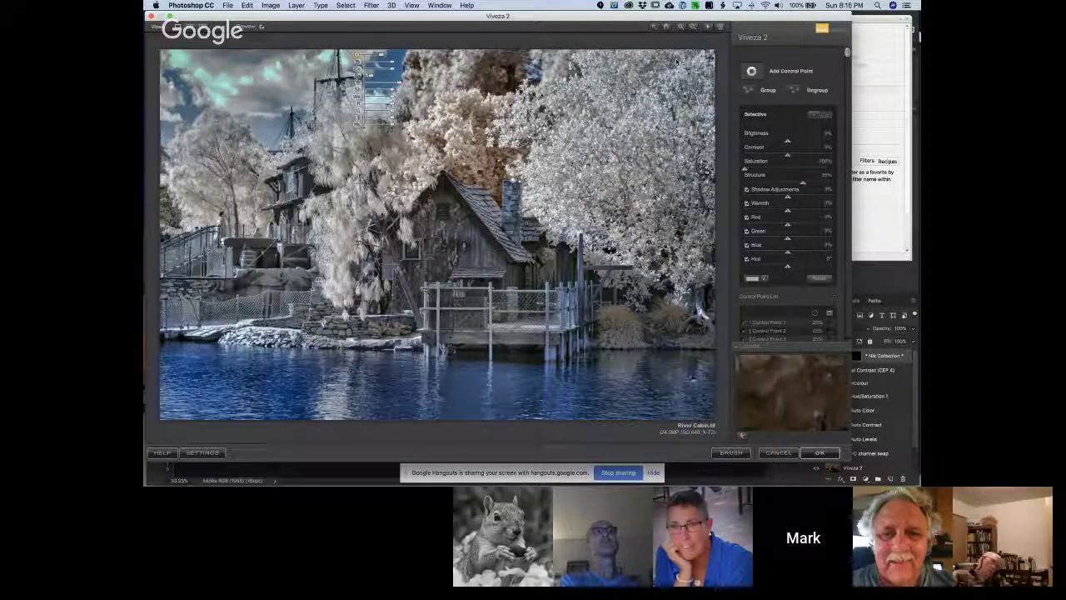
pyautogui.click(189, 110)
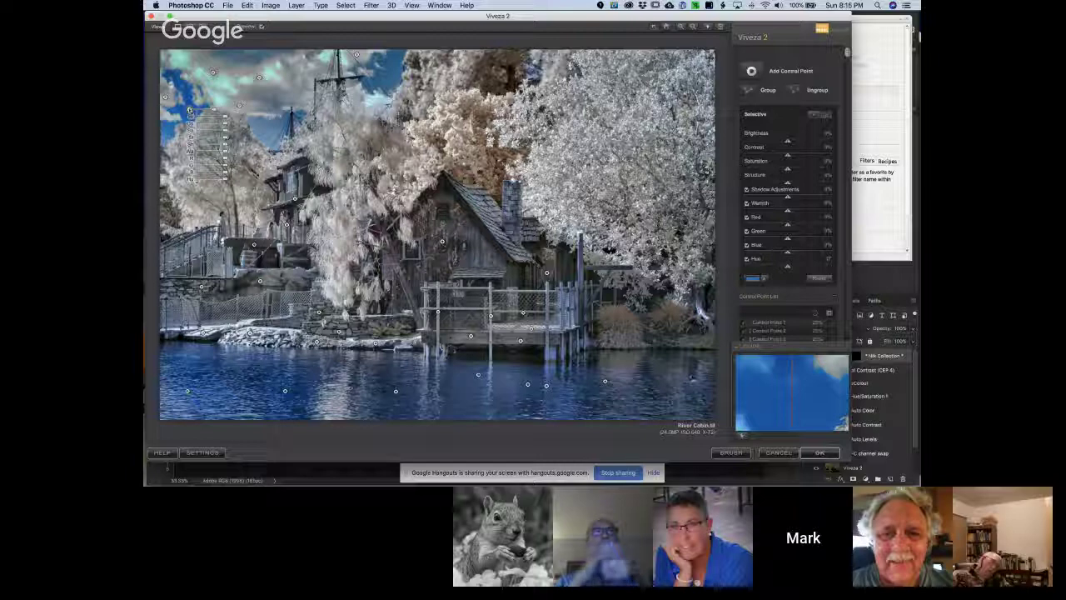
pyautogui.moveTo(190, 109); pyautogui.dragTo(391, 76)
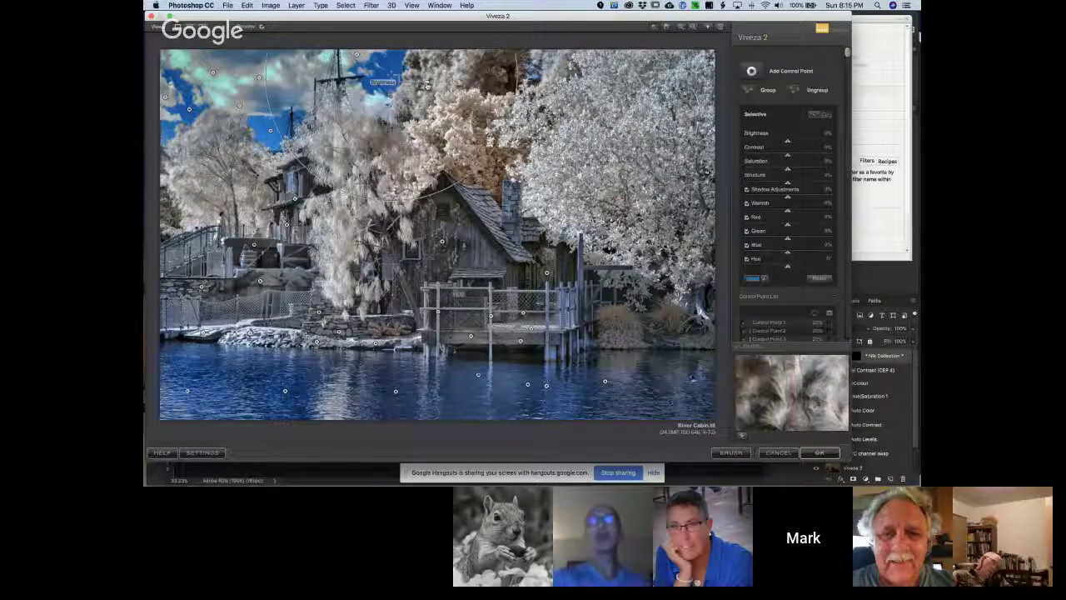
pyautogui.moveTo(427, 86); pyautogui.dragTo(436, 86)
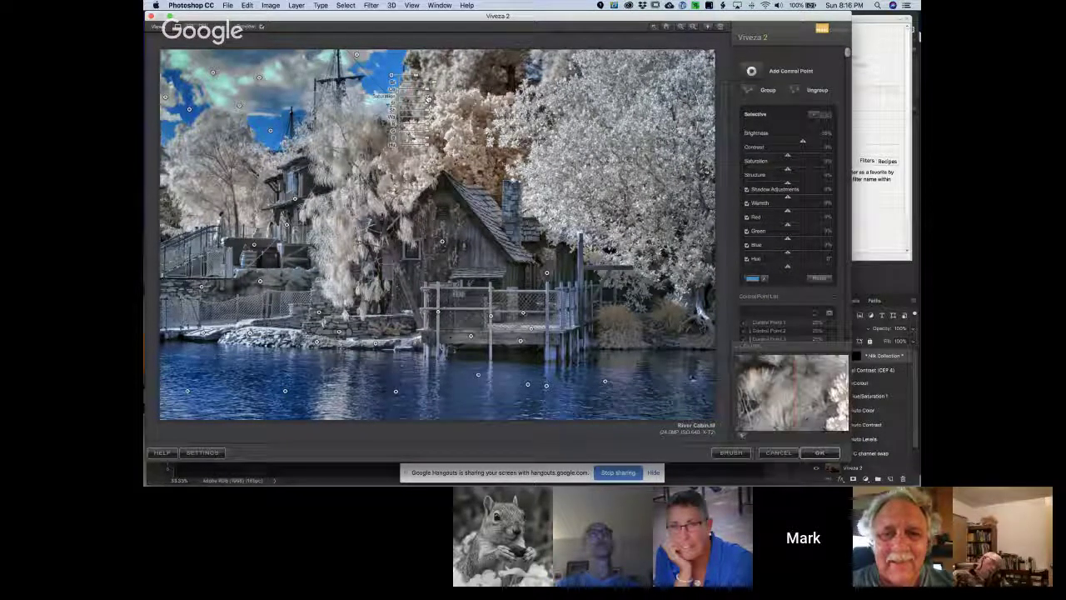
pyautogui.moveTo(431, 96); pyautogui.dragTo(413, 97)
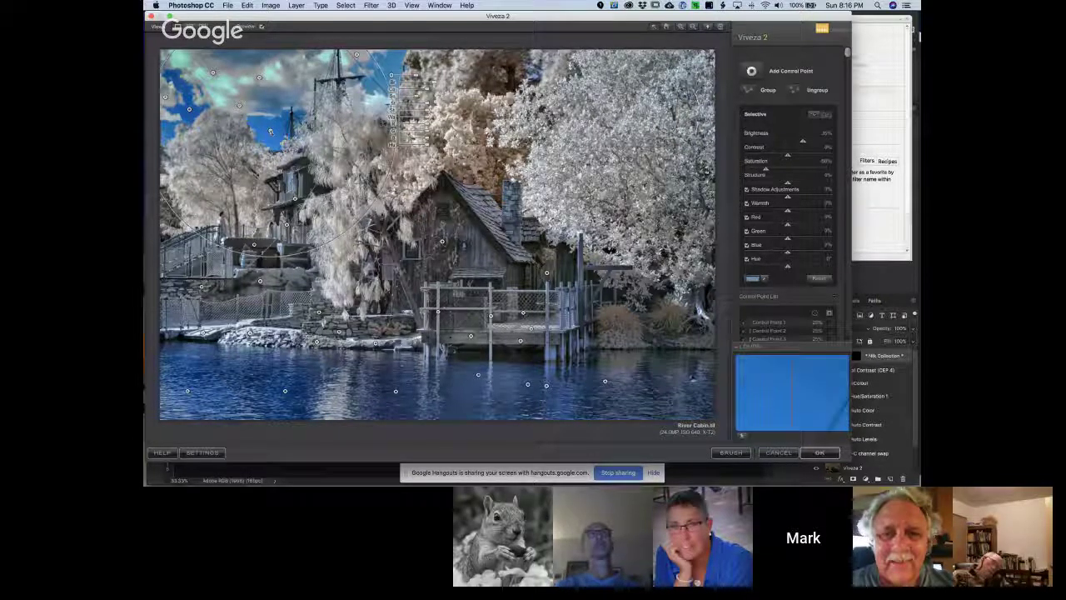
# Replace the unadjusted blue-sky control points with copies of the brightened, half-desaturated one beside the mast and above the far-left tree.
pyautogui.click(208, 109)
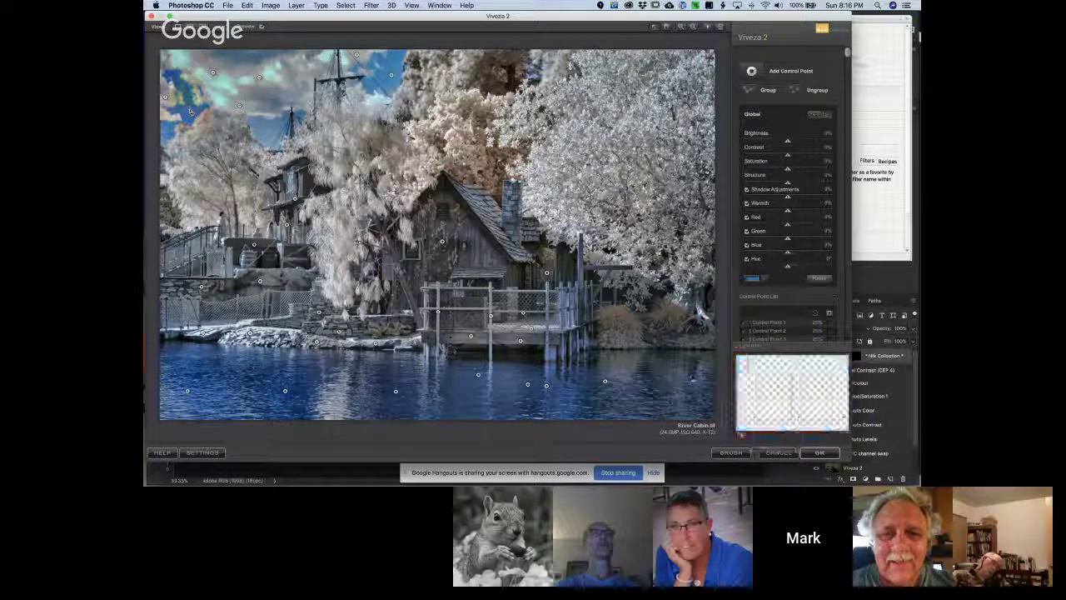
pyautogui.click(391, 76)
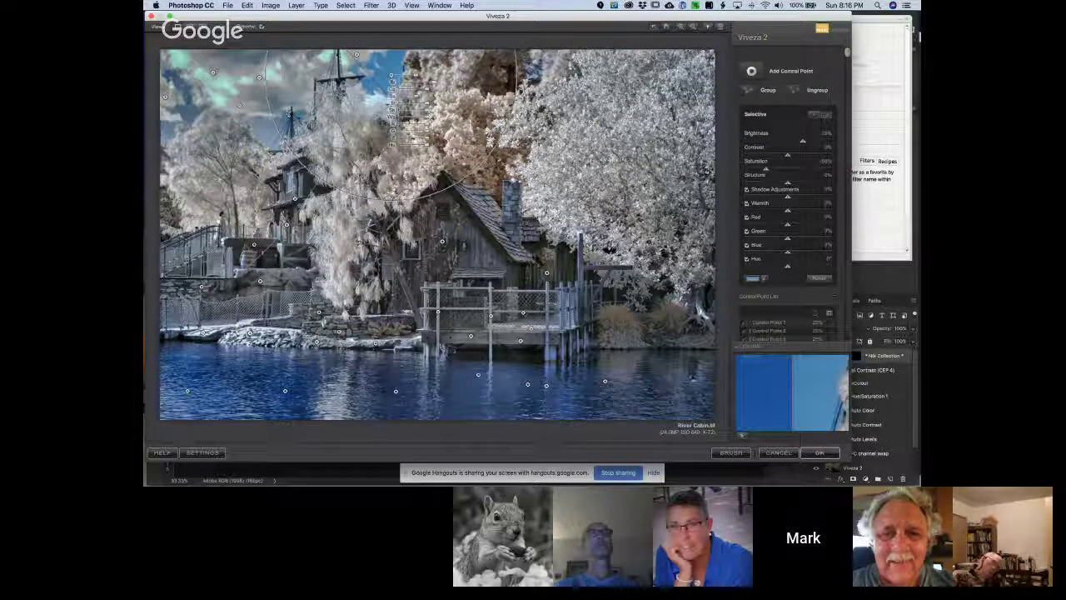
pyautogui.click(274, 126)
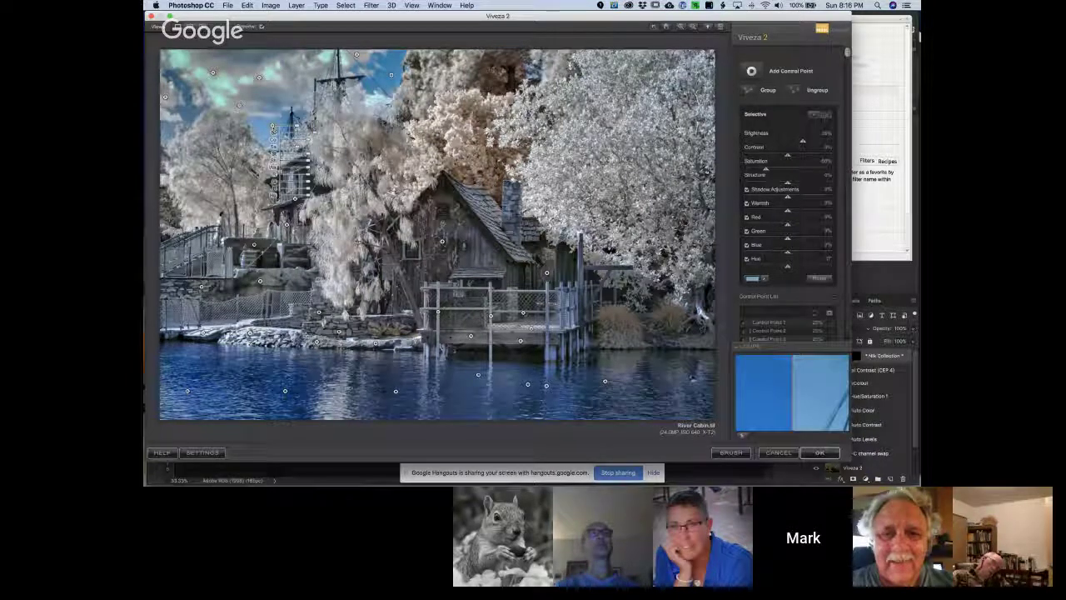
pyautogui.click(187, 113)
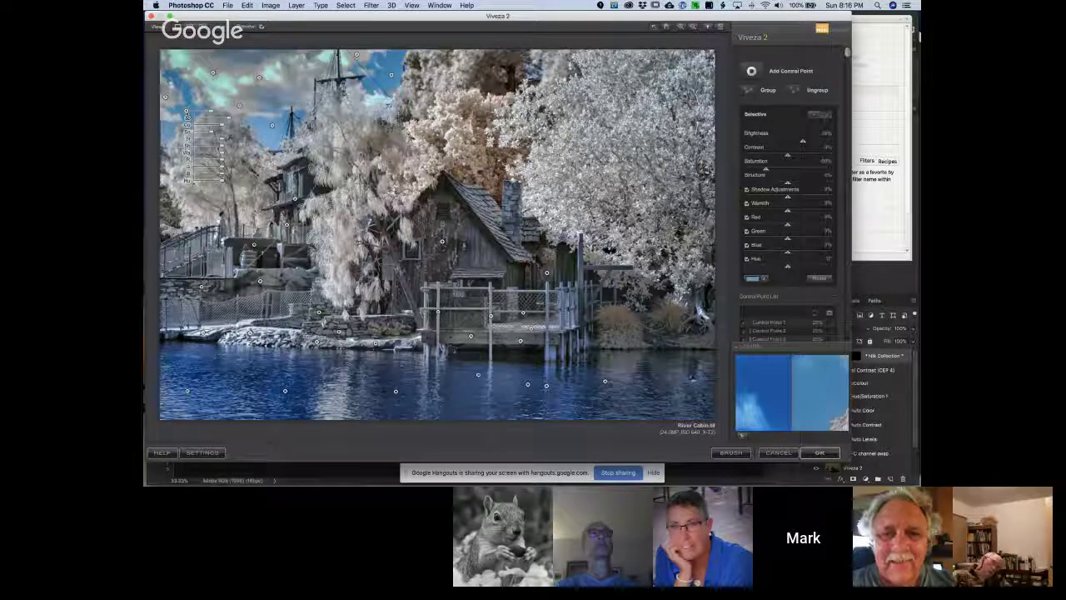
pyautogui.click(163, 135)
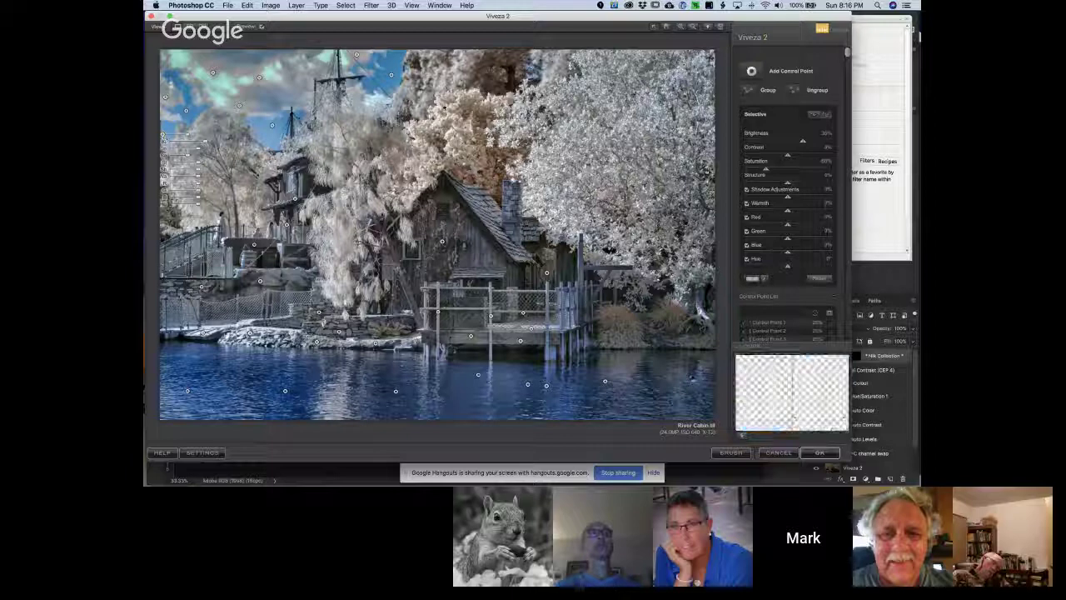
pyautogui.click(590, 70)
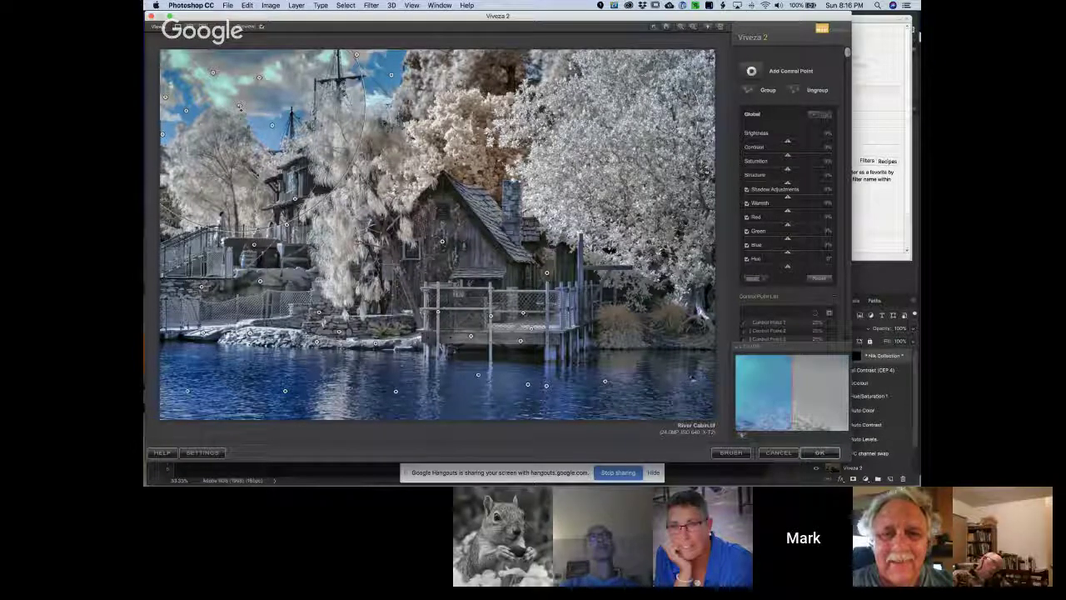
# Copy the desaturating cloud control point onto the cyan-tinted cloud between the existing cloud points.
pyautogui.click(240, 106)
pyautogui.moveTo(240, 106); pyautogui.dragTo(224, 84)
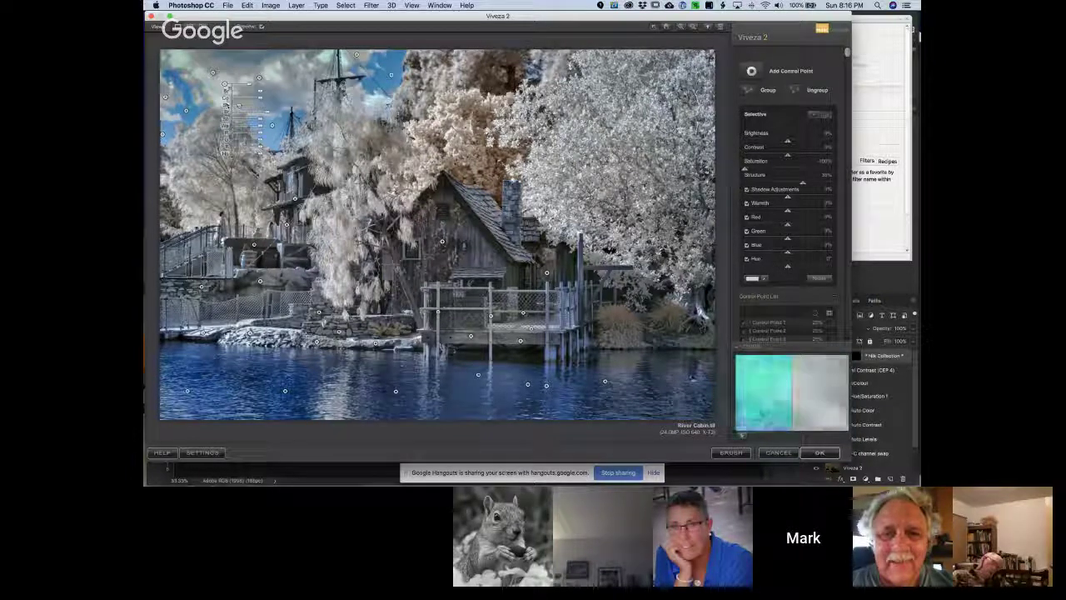
pyautogui.moveTo(224, 84); pyautogui.dragTo(239, 74)
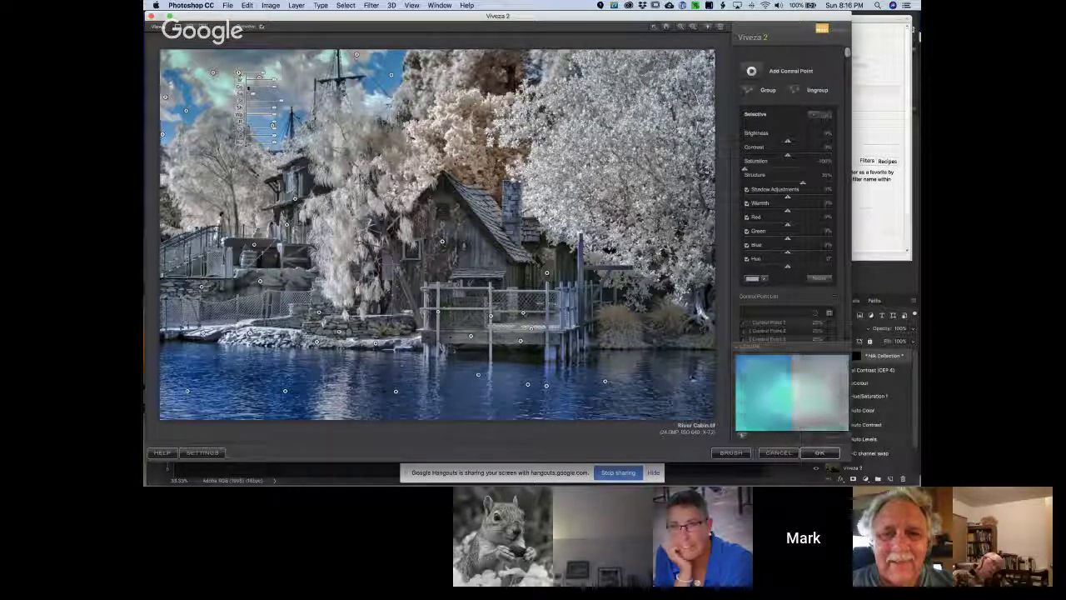
pyautogui.click(308, 123)
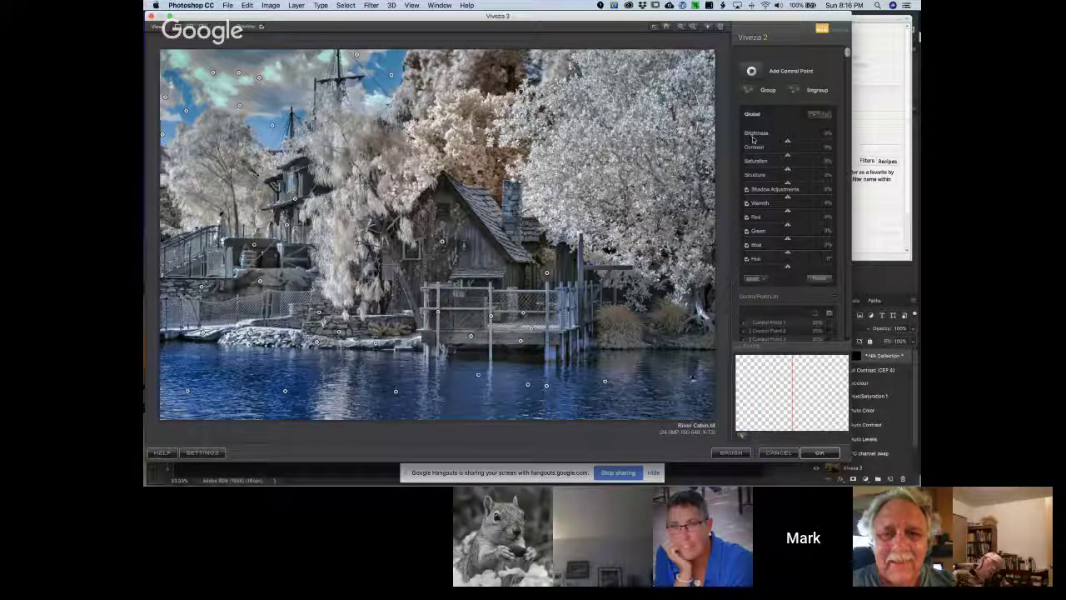
# Add a control point on the large white tree right of the cabin with brightness about 31%.
pyautogui.click(752, 72)
pyautogui.click(616, 150)
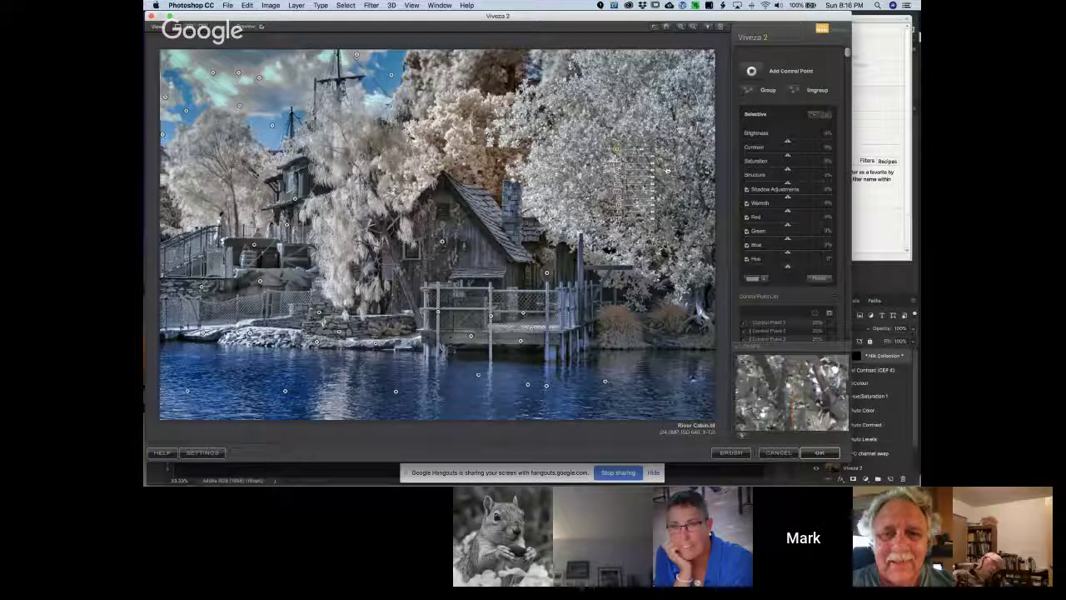
pyautogui.moveTo(649, 158); pyautogui.dragTo(666, 160)
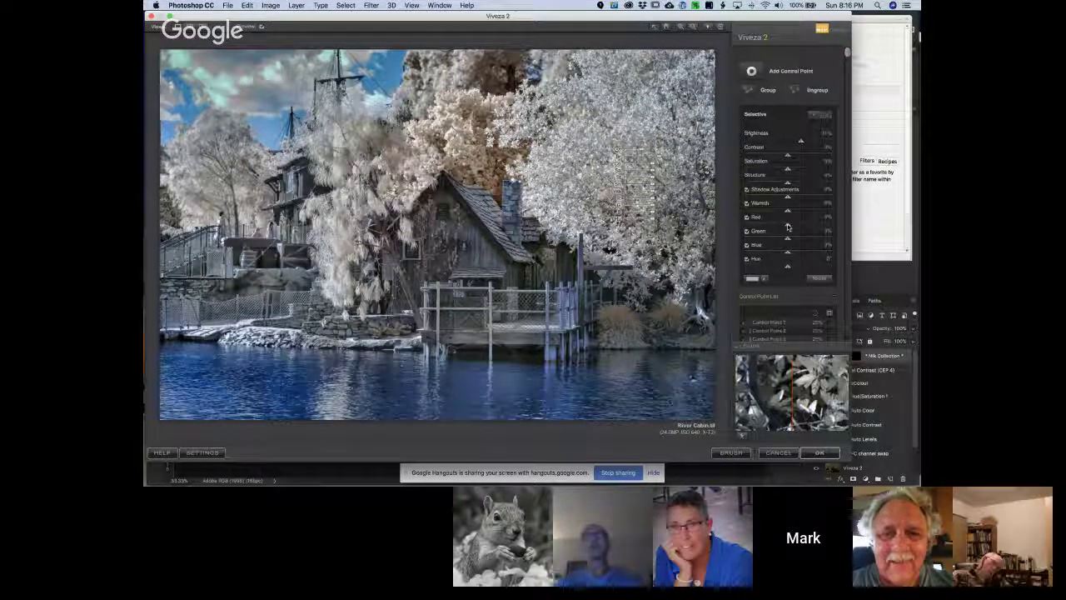
# Tint the large tree golden with red 60%, green 39% and blue -40%, and duplicate its control point across the foliage.
pyautogui.moveTo(787, 227); pyautogui.dragTo(814, 226)
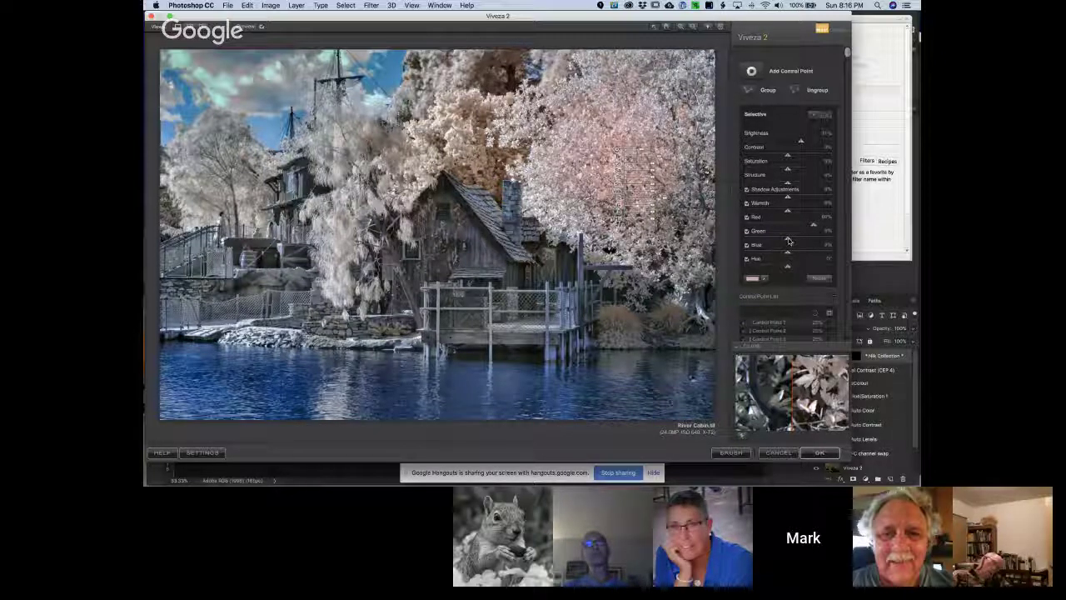
pyautogui.moveTo(798, 241); pyautogui.dragTo(811, 242)
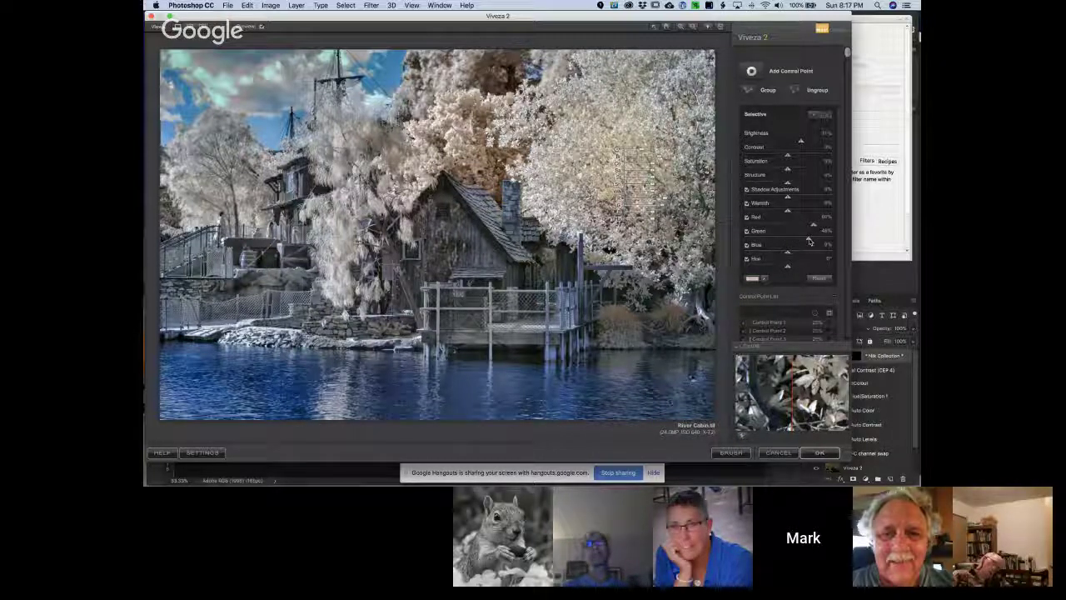
pyautogui.moveTo(810, 241); pyautogui.dragTo(770, 256)
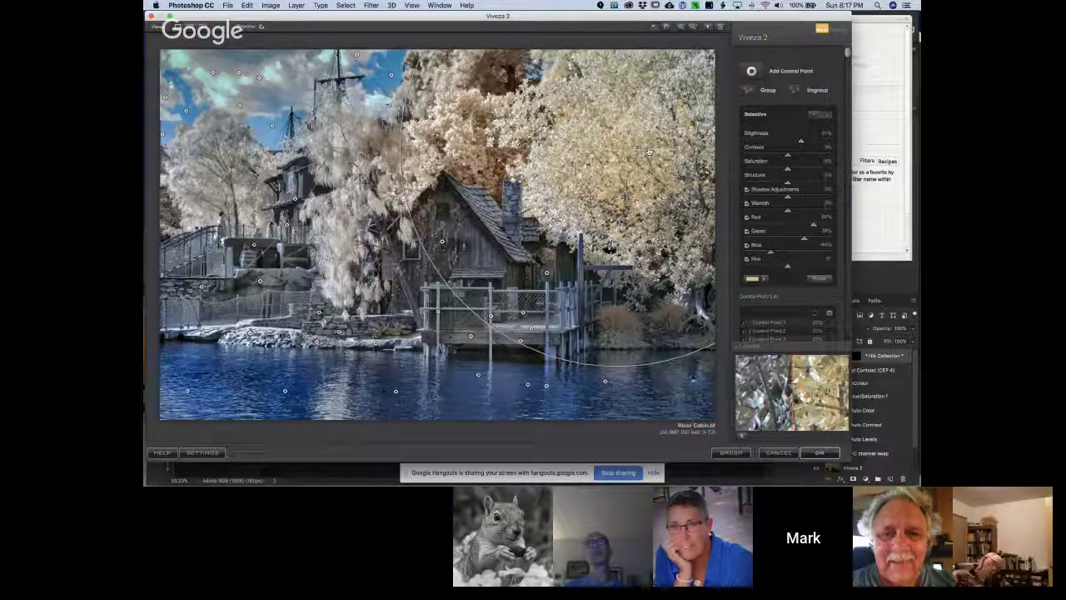
pyautogui.moveTo(649, 152); pyautogui.dragTo(652, 87)
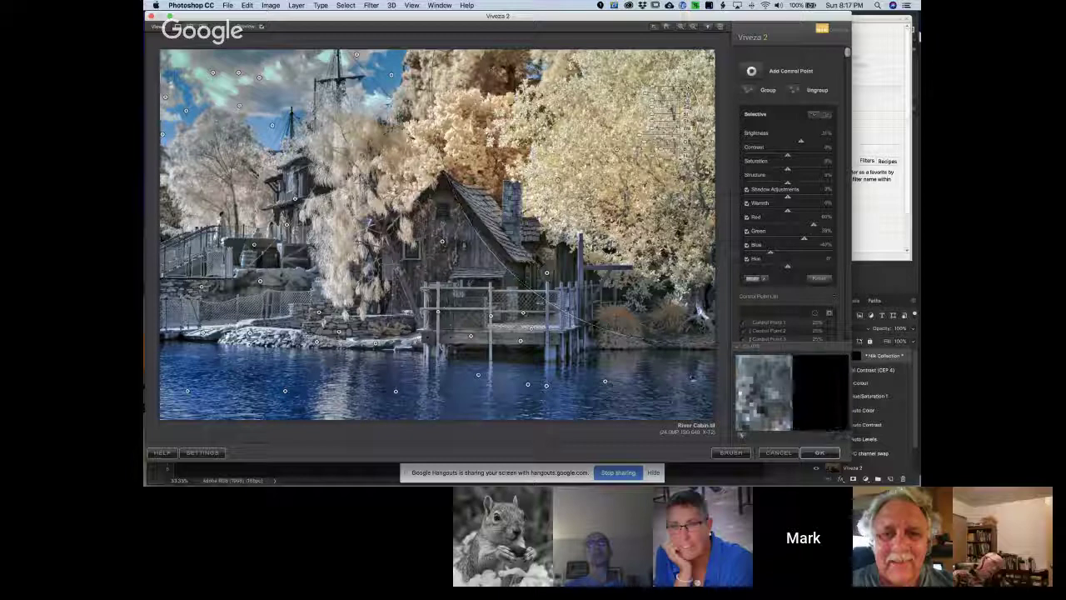
pyautogui.click(752, 72)
pyautogui.click(455, 131)
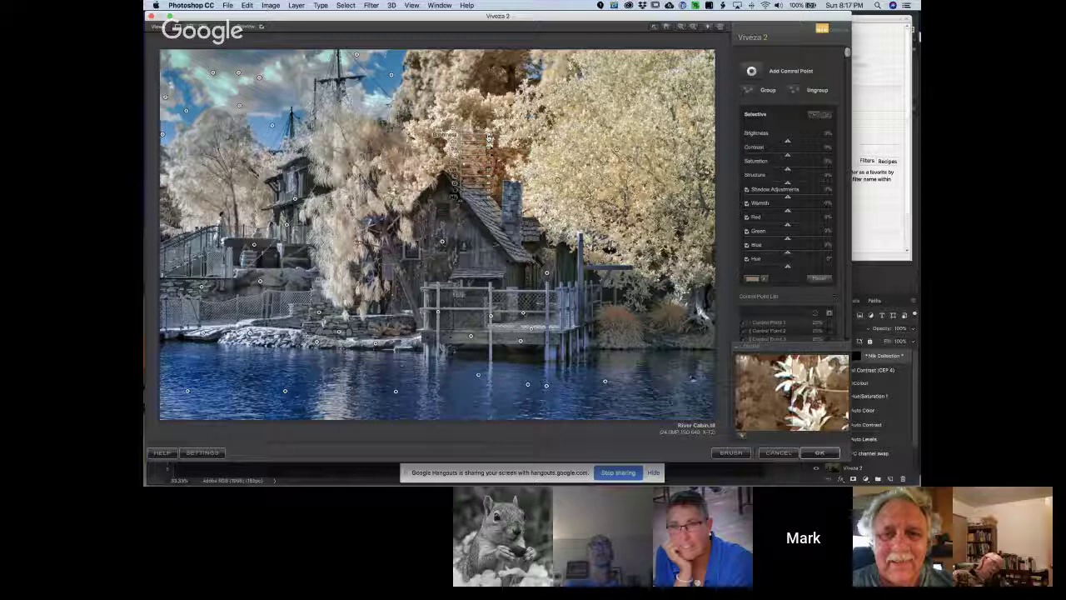
pyautogui.moveTo(489, 136); pyautogui.dragTo(495, 137)
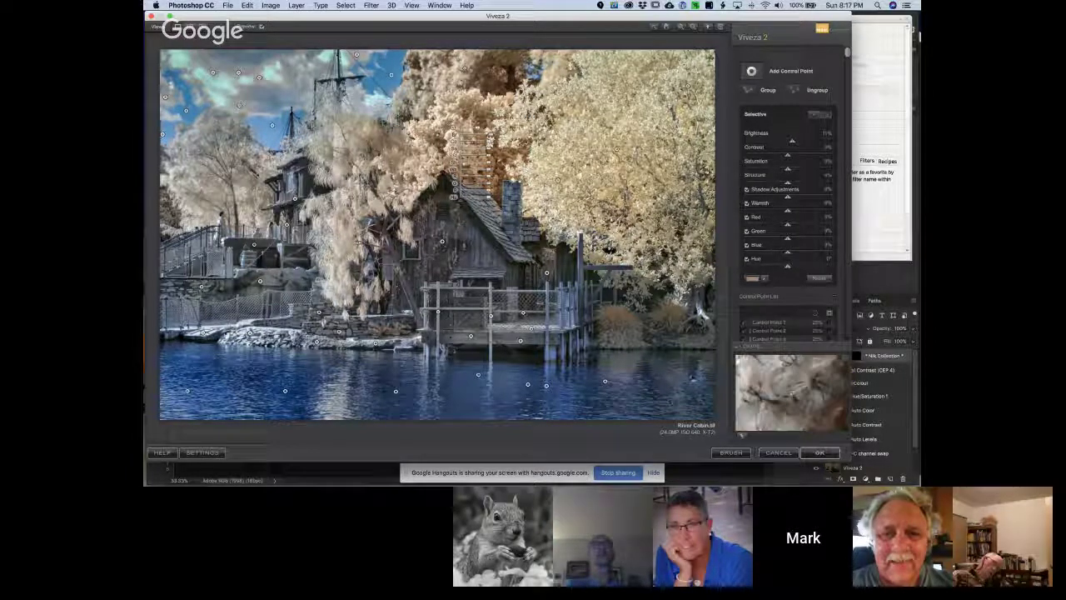
pyautogui.press('super+z')
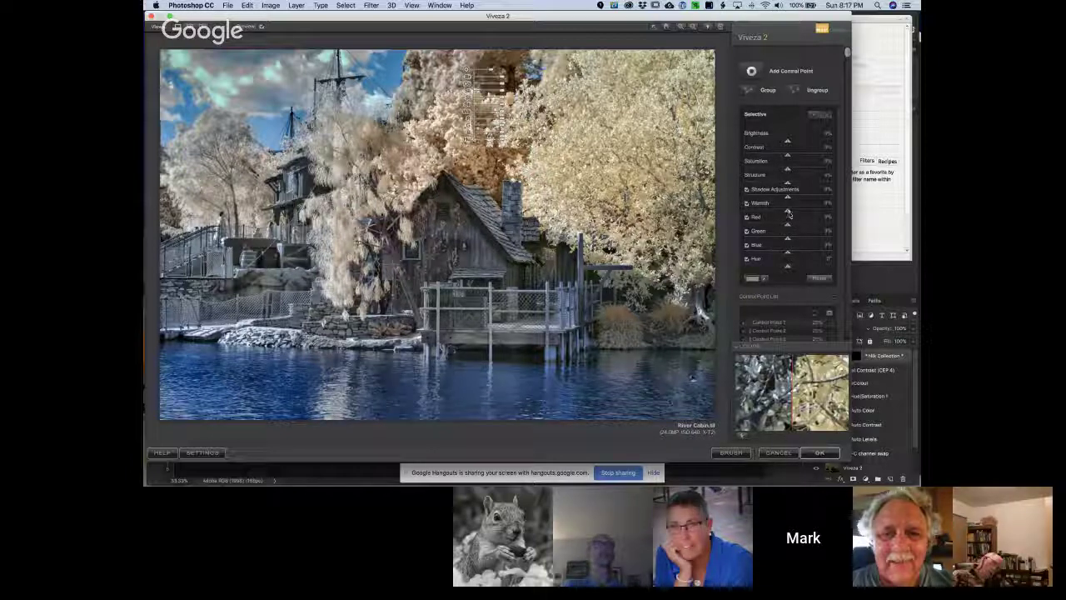
# Set the warmth of the control point on the trees behind the cabin to about 50%.
pyautogui.moveTo(806, 214); pyautogui.dragTo(809, 213)
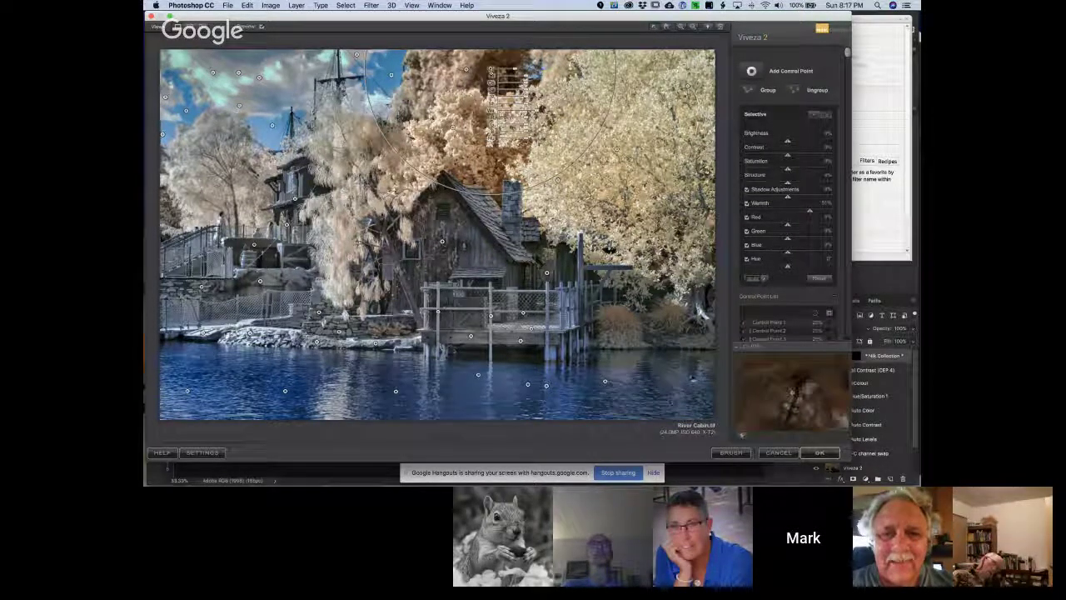
# Brighten the orange tree's left edge to 26% with a control point, and whiten the drooping tree using points at -100% saturation, 44% and 75% brightness.
pyautogui.moveTo(516, 80); pyautogui.dragTo(405, 94)
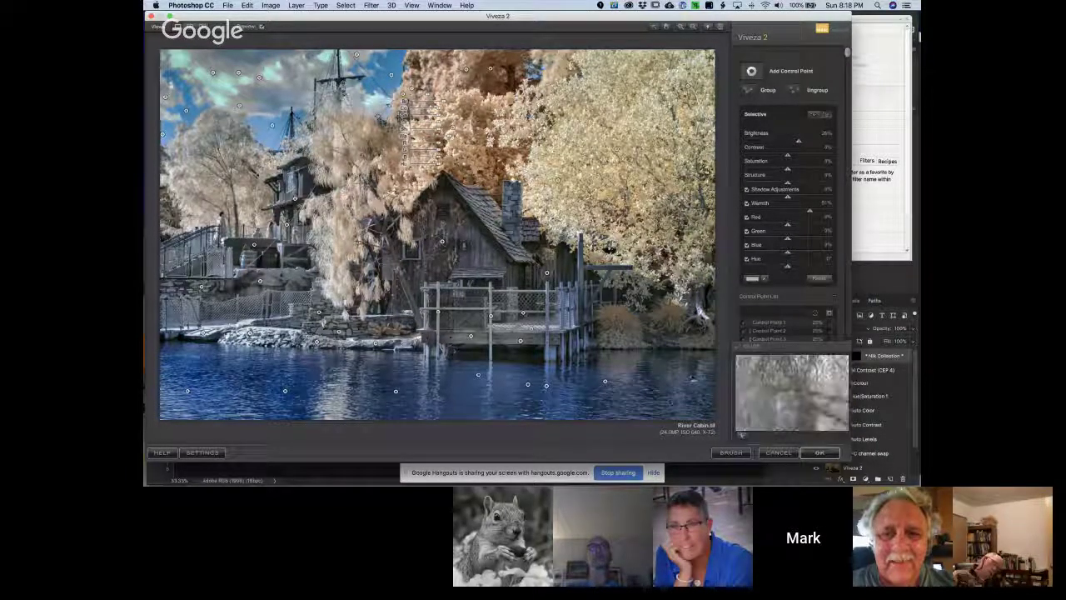
pyautogui.click(340, 165)
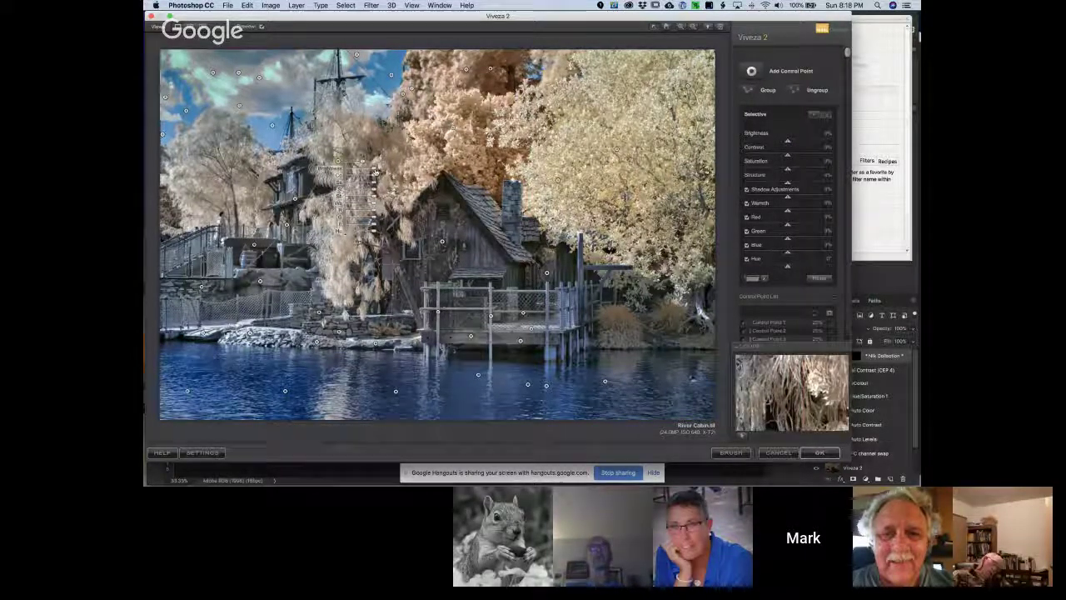
pyautogui.moveTo(375, 172)
pyautogui.mouseDown()
pyautogui.moveTo(400, 169)
pyautogui.moveTo(380, 171)
pyautogui.mouseUp()
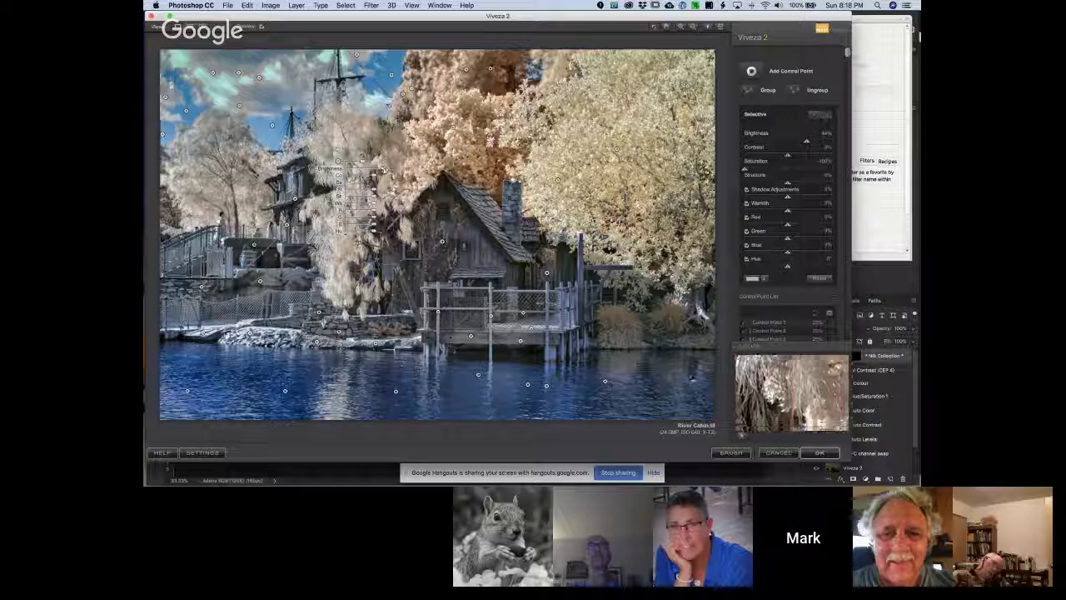
pyautogui.moveTo(385, 170); pyautogui.dragTo(338, 130)
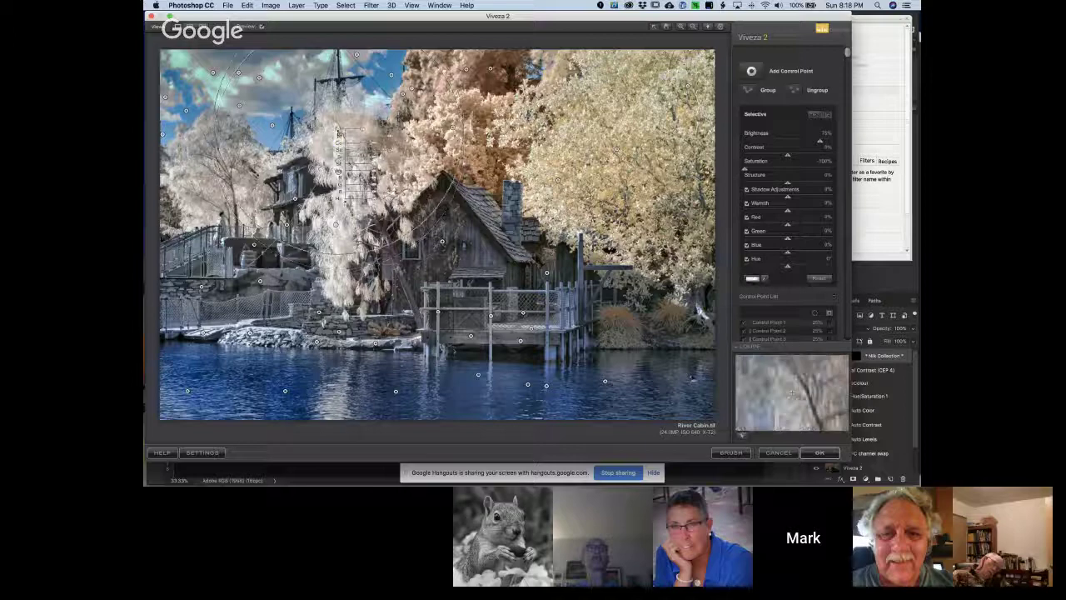
pyautogui.click(425, 158)
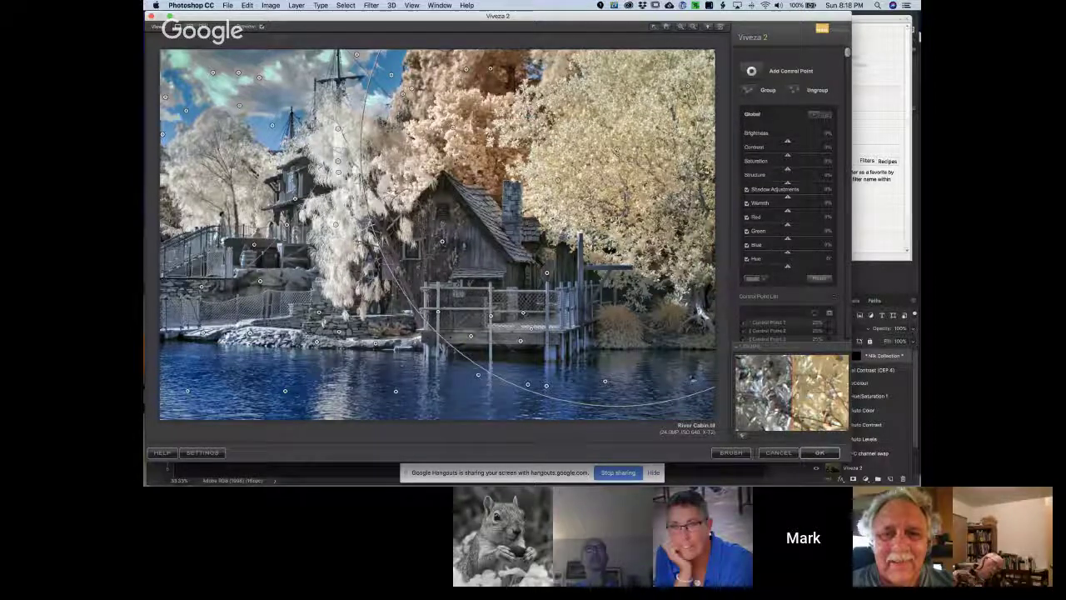
# Turn the pale tree at the far left golden using control points with brightness 31%, red 60%, raised green and blue -40%, adding warmth beside it.
pyautogui.click(209, 179)
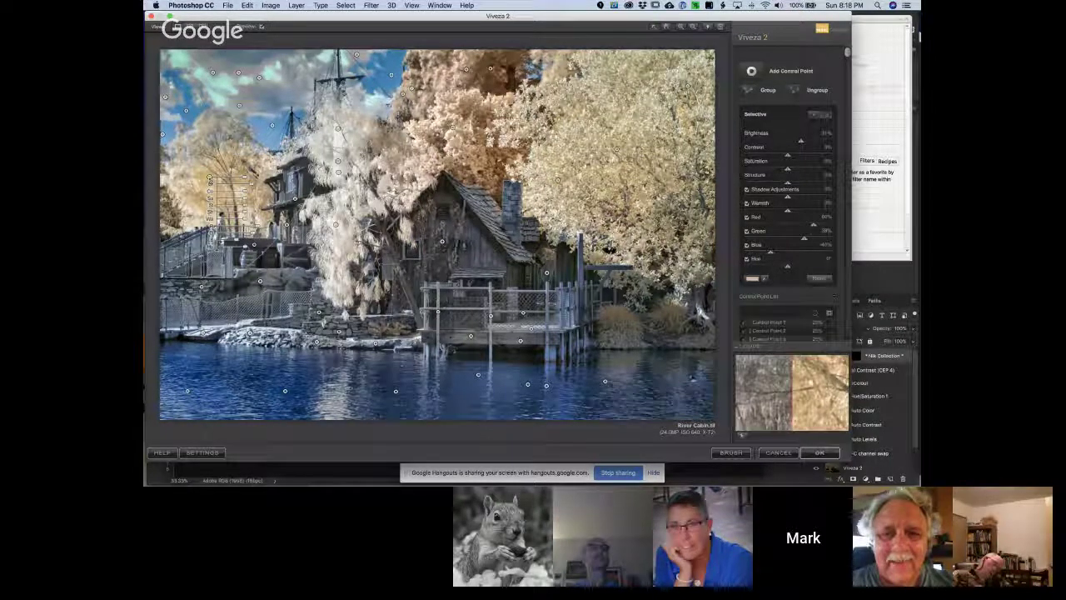
pyautogui.moveTo(209, 179); pyautogui.dragTo(256, 203)
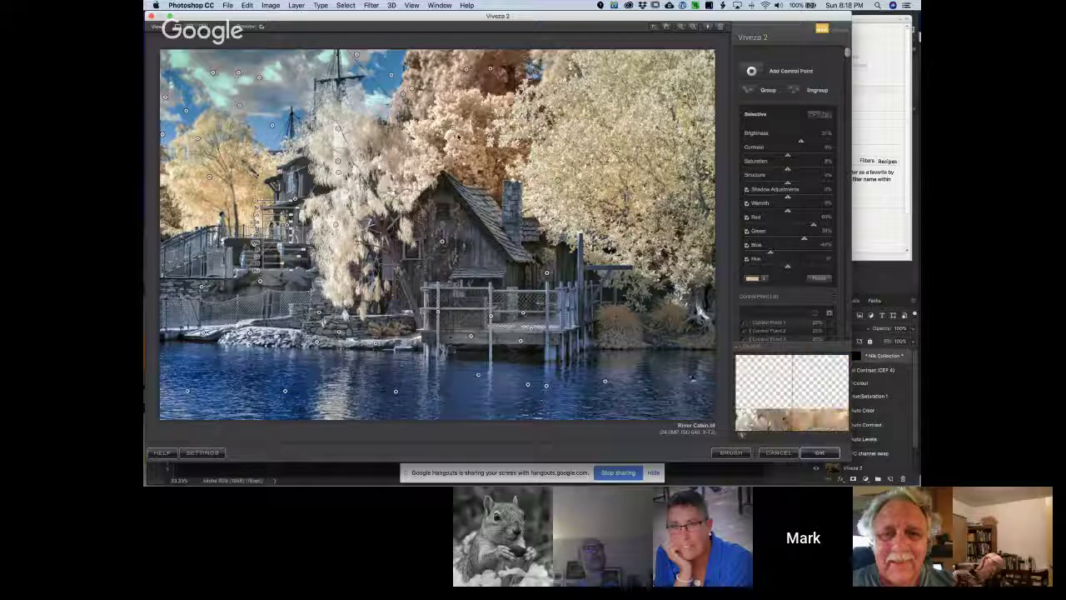
pyautogui.click(275, 218)
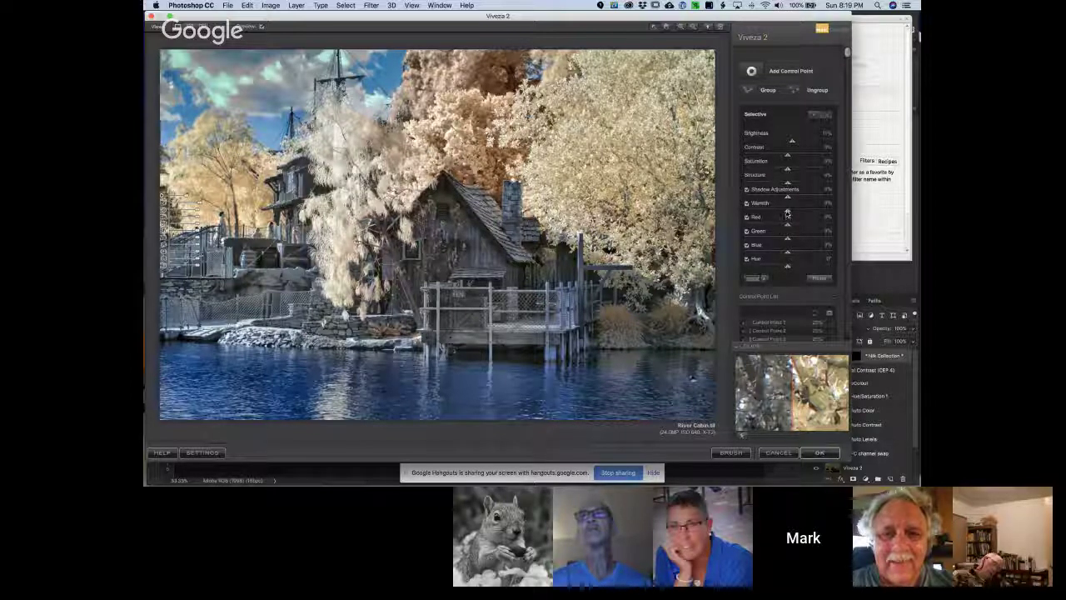
pyautogui.moveTo(789, 211); pyautogui.dragTo(804, 212)
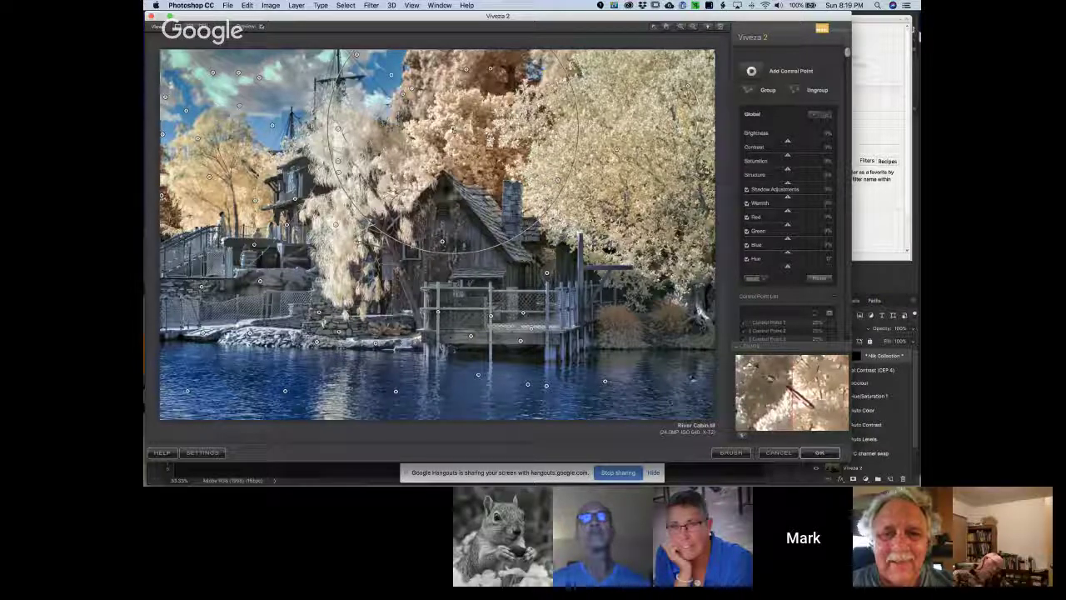
# Brighten the bushes beside the dock with small control points, using 66% brightness on the first bush, and apply the Viveza adjustments.
pyautogui.click(619, 316)
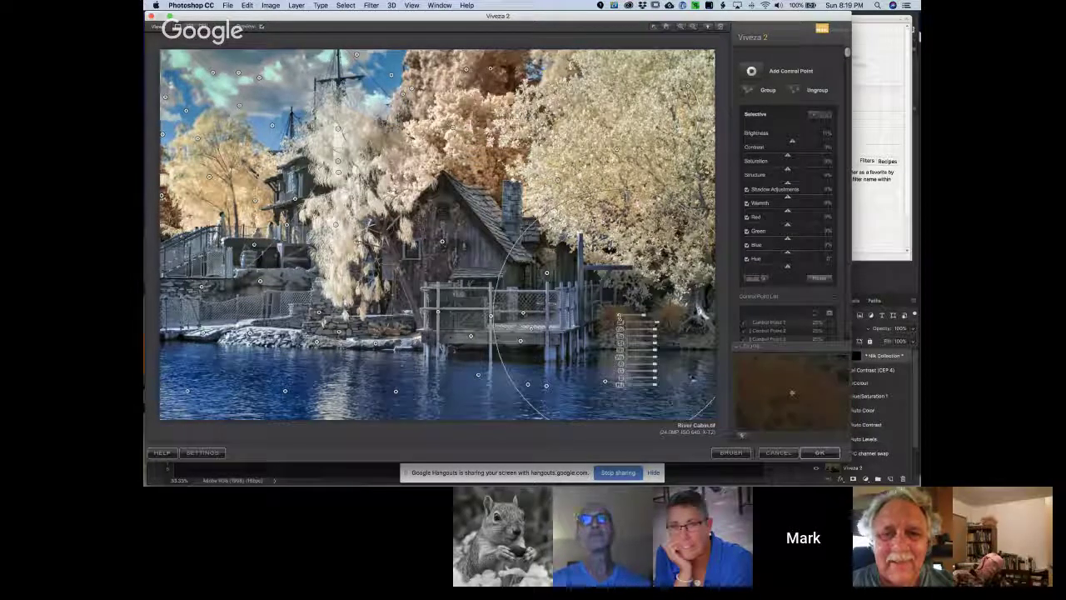
pyautogui.moveTo(638, 323); pyautogui.dragTo(669, 327)
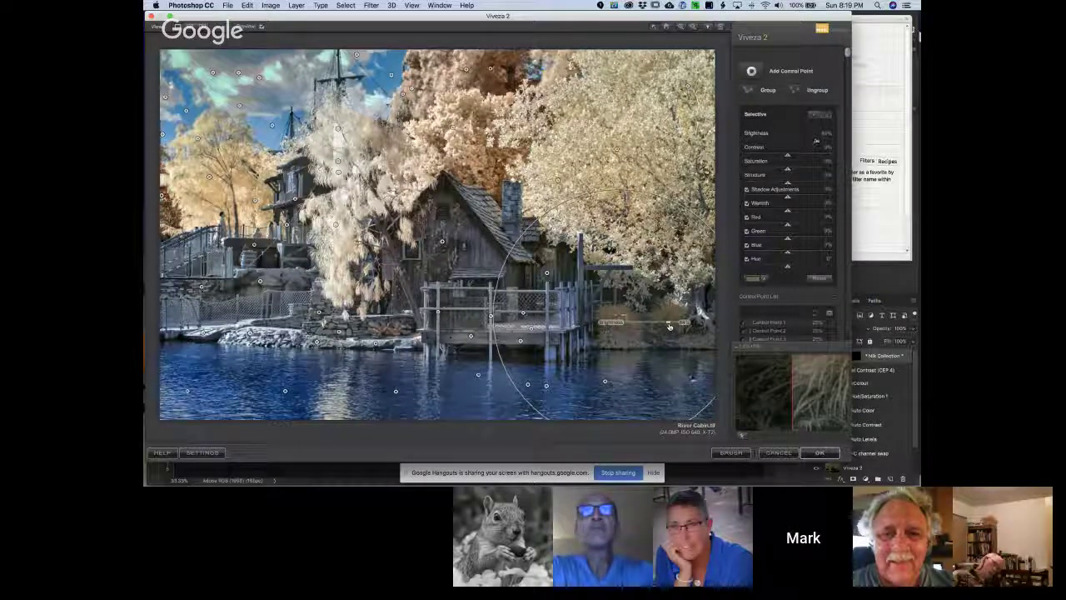
pyautogui.moveTo(662, 317); pyautogui.dragTo(625, 317)
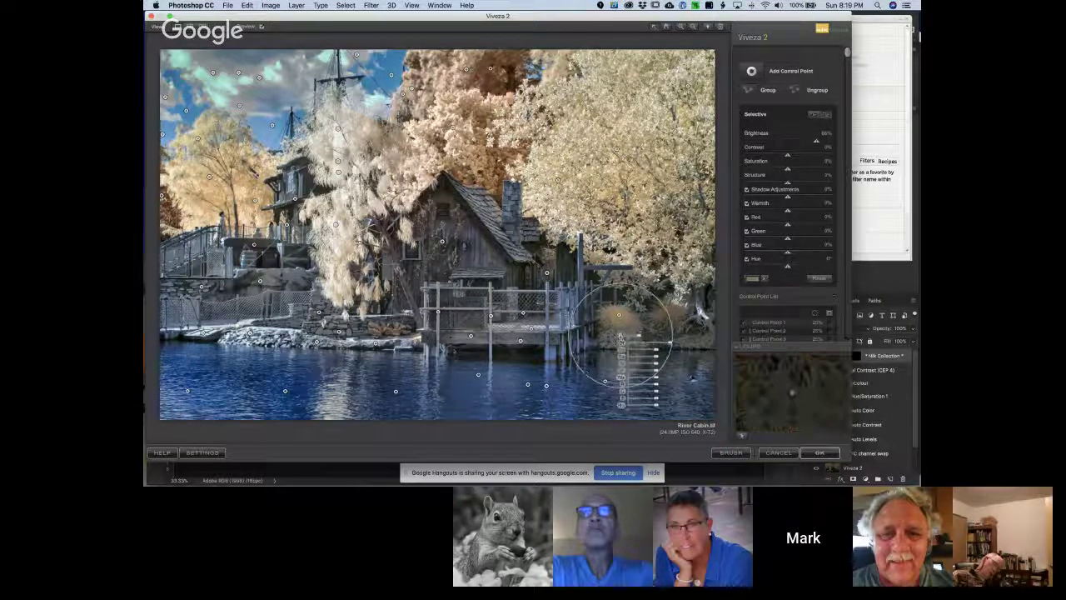
pyautogui.moveTo(619, 315)
pyautogui.mouseDown()
pyautogui.moveTo(669, 317)
pyautogui.moveTo(619, 320)
pyautogui.moveTo(662, 345)
pyautogui.mouseUp()
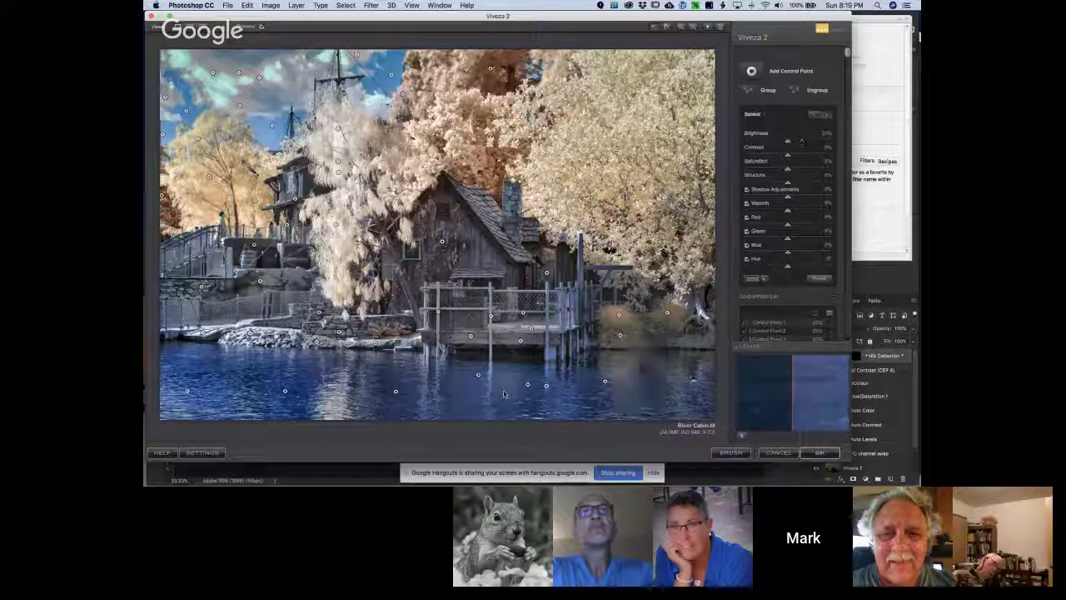
pyautogui.click(503, 394)
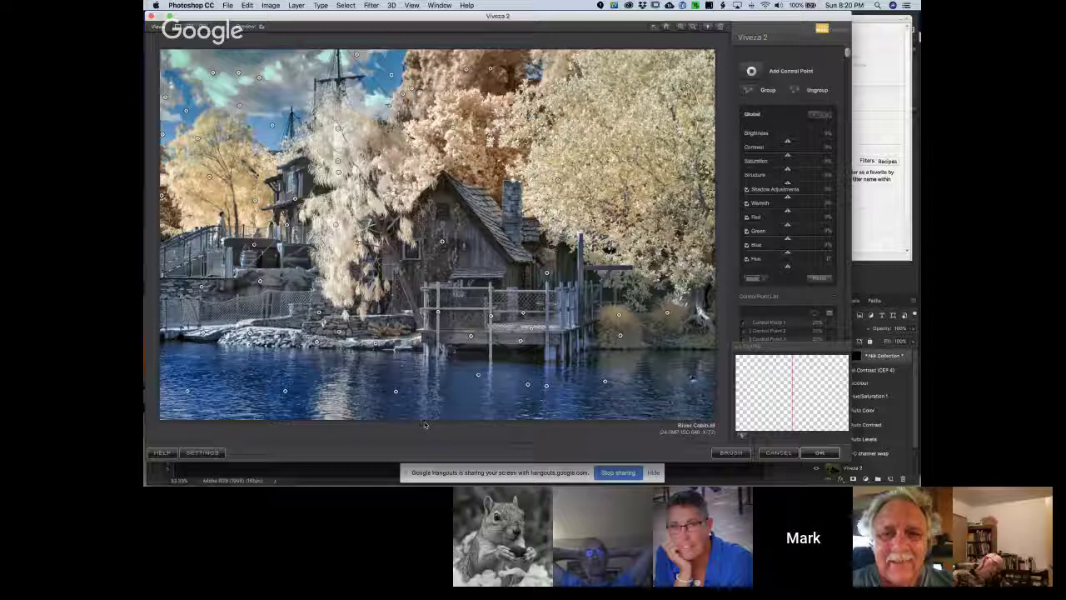
pyautogui.click(820, 452)
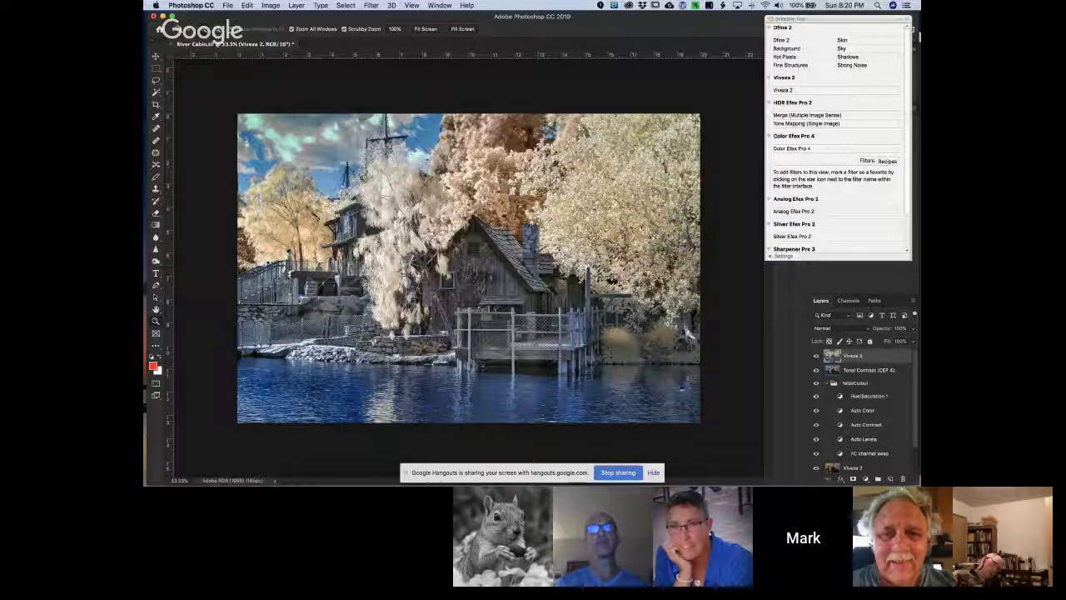
# Save the image as Edited River Cabin.tif in the participant's images folder on the Desktop, keeping the layers and using no image compression.
pyautogui.click(227, 5)
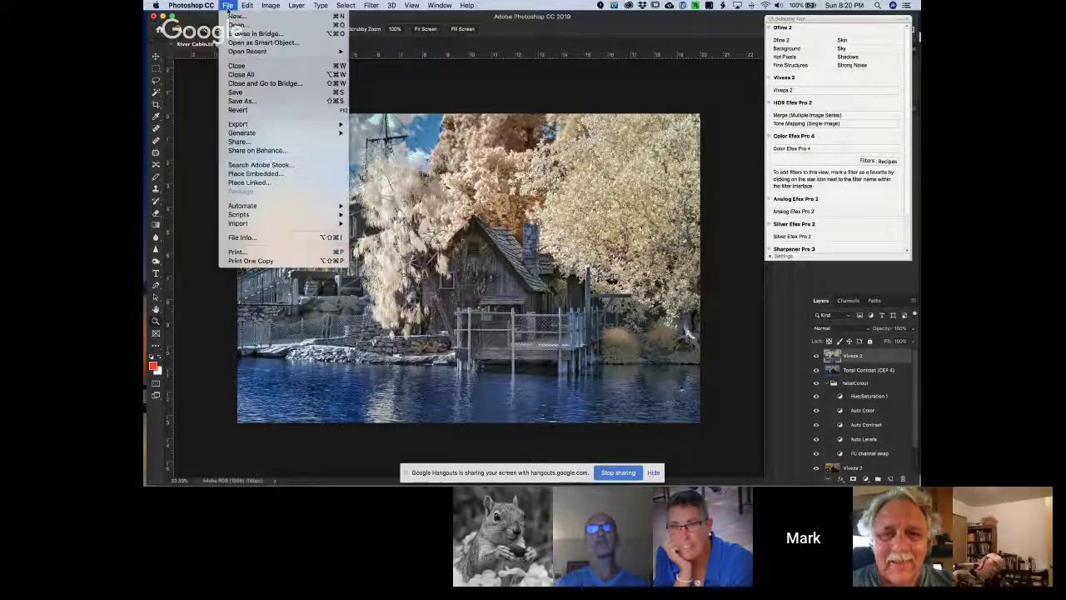
pyautogui.click(249, 96)
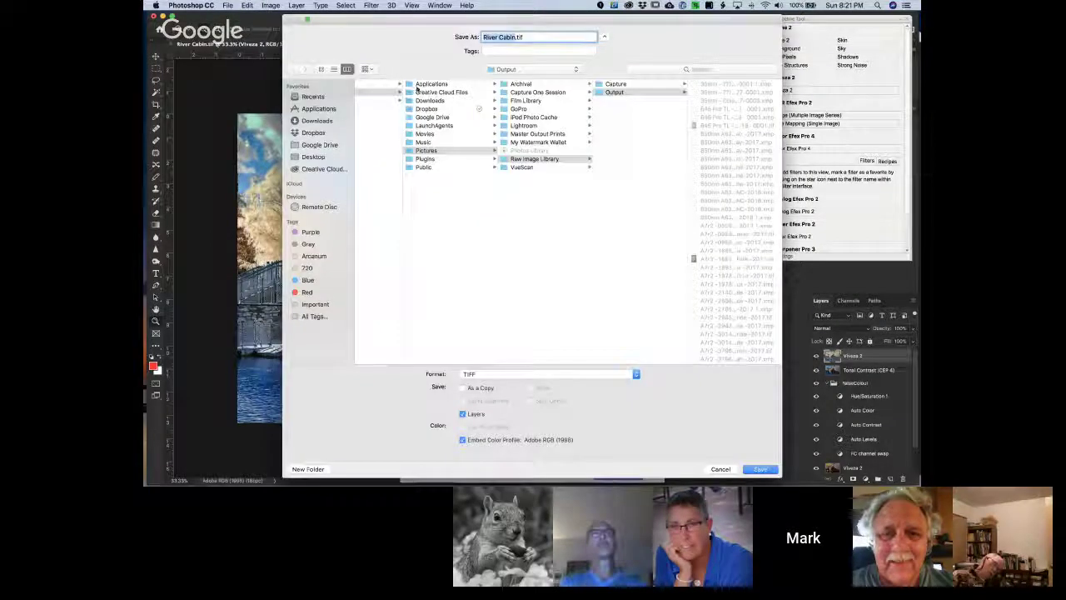
pyautogui.press('Left')
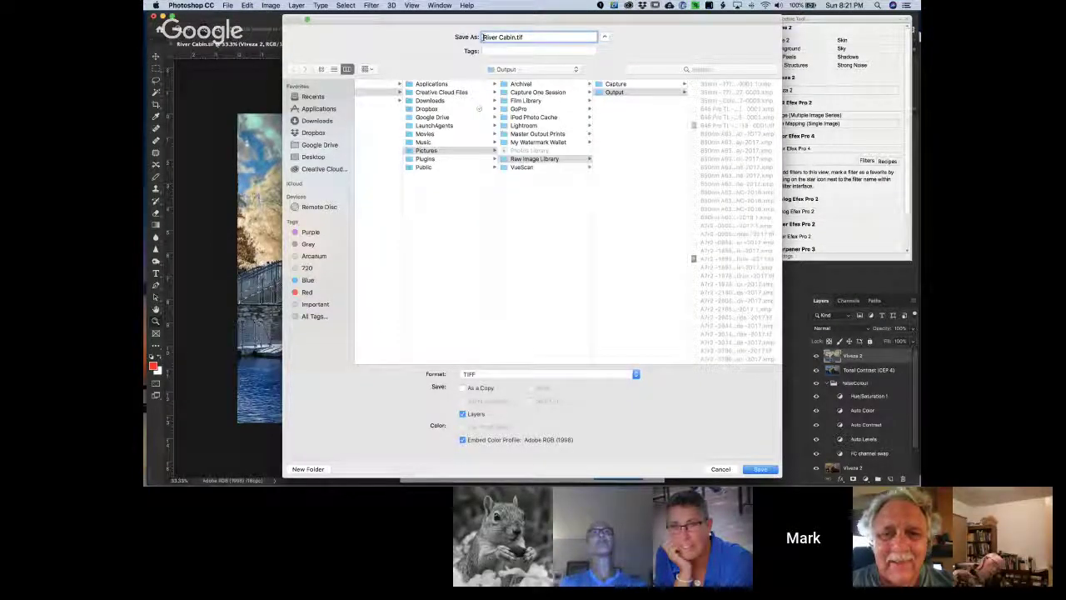
pyautogui.write('Edited')
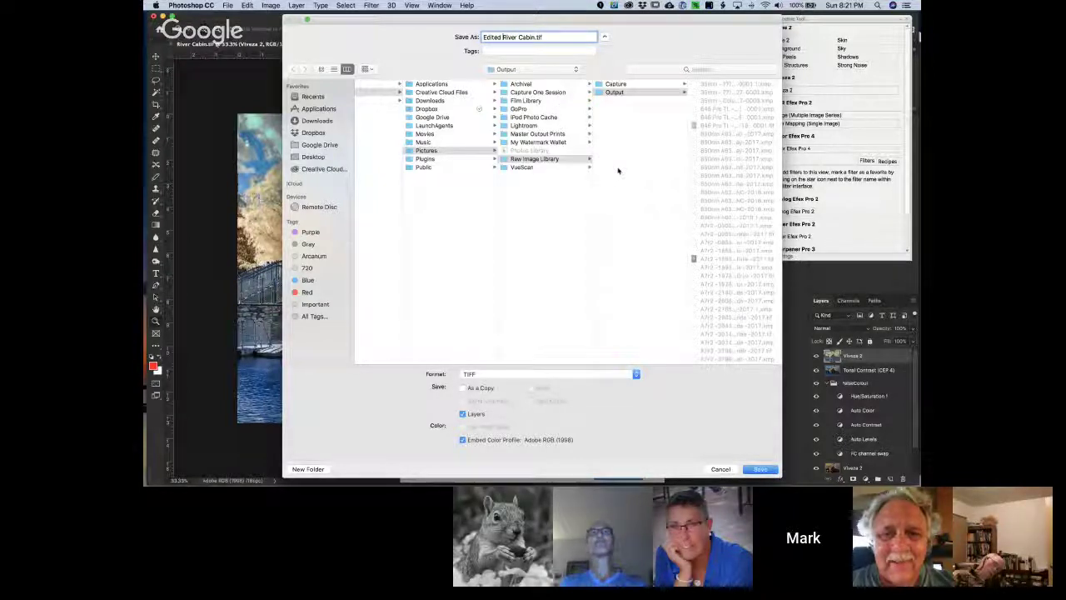
pyautogui.click(538, 72)
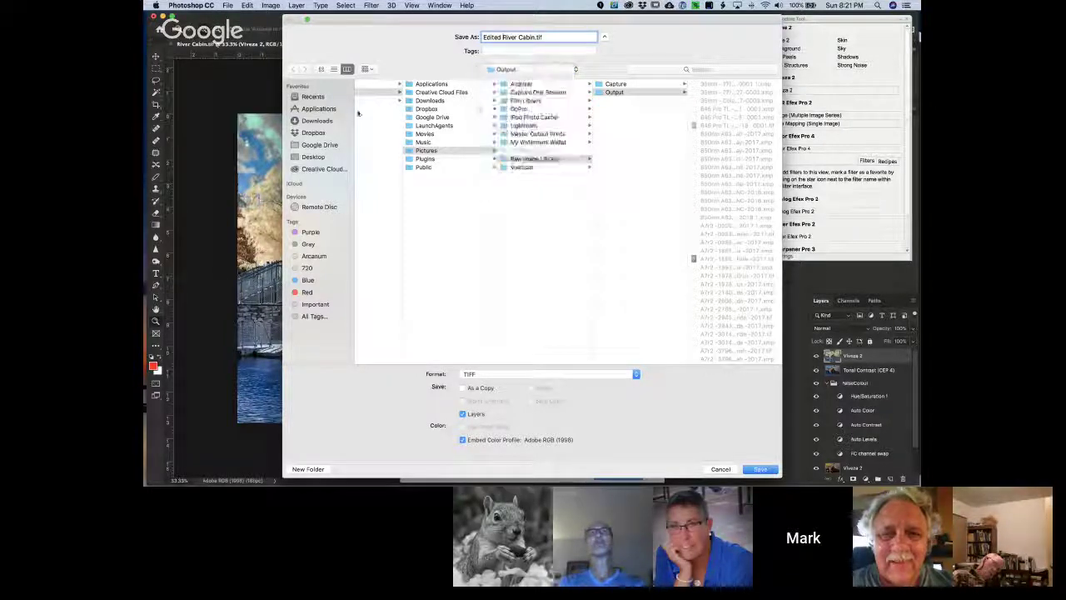
pyautogui.click(314, 157)
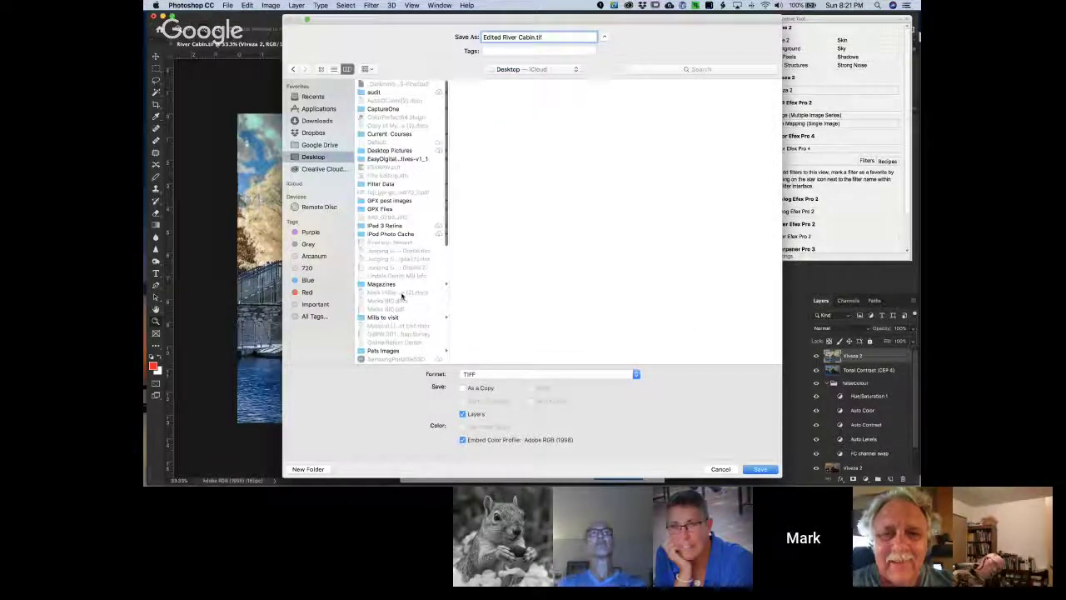
pyautogui.click(389, 351)
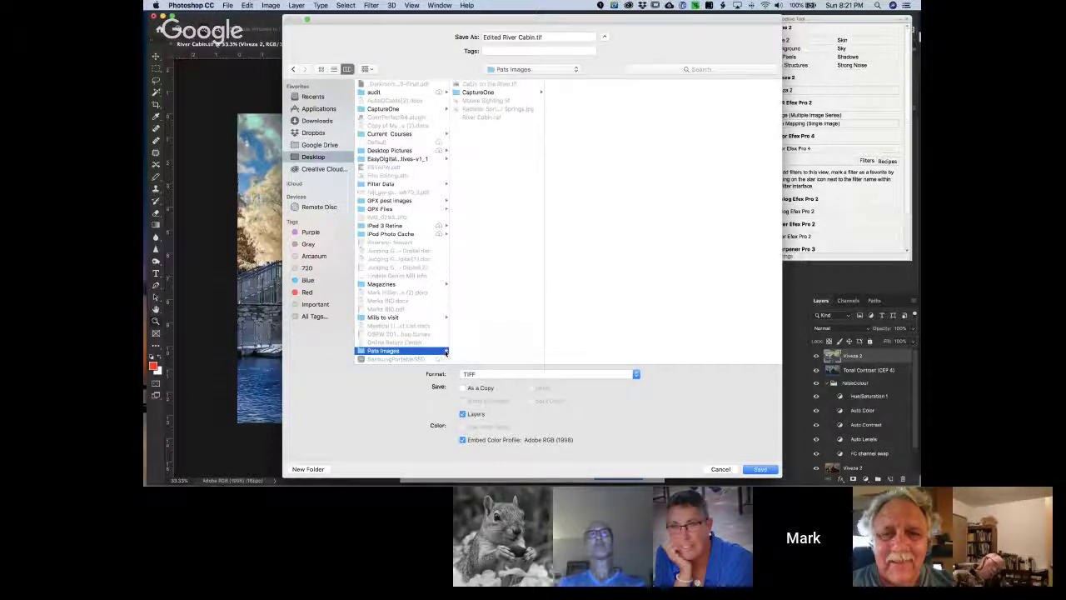
pyautogui.click(760, 469)
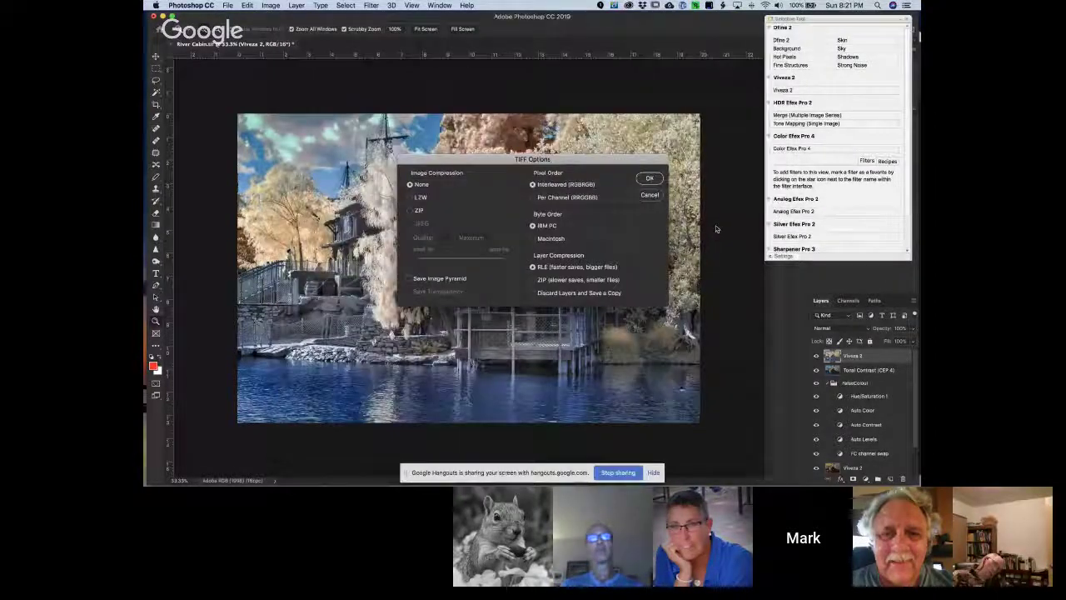
pyautogui.click(658, 178)
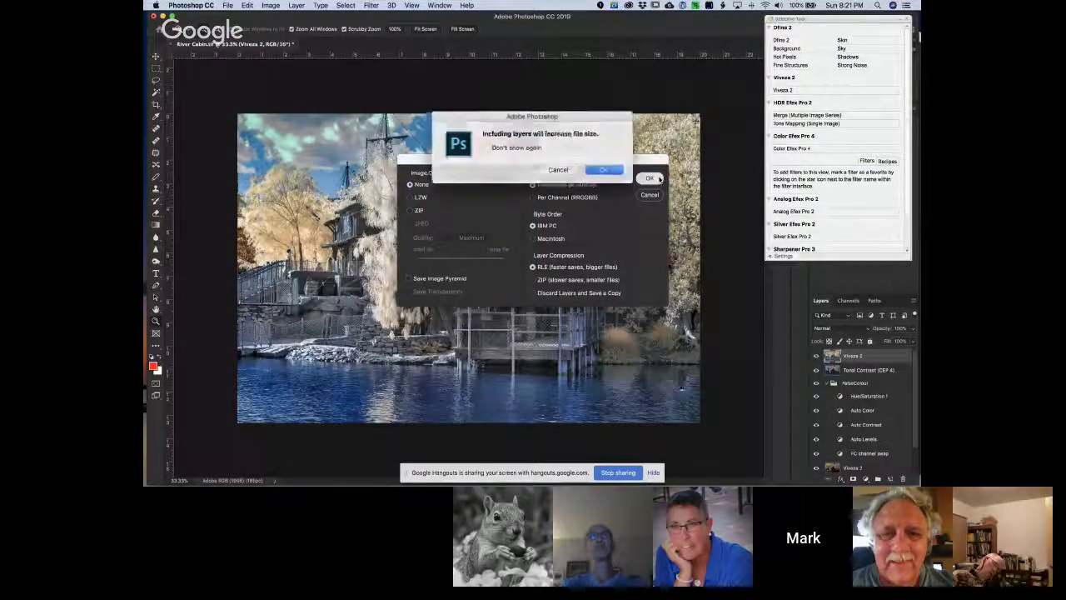
pyautogui.click(611, 170)
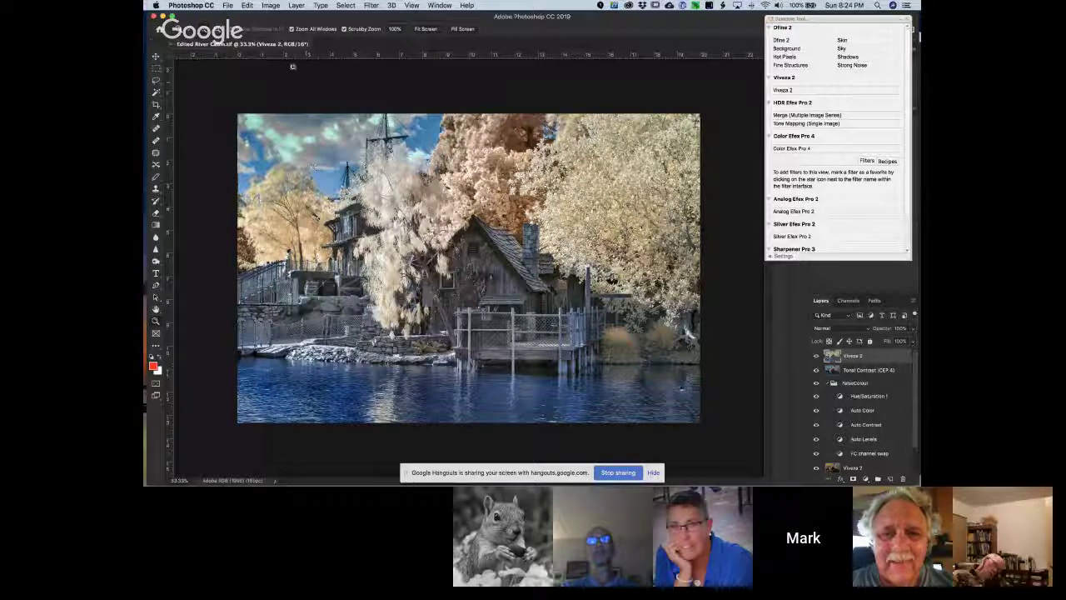
pyautogui.click(228, 6)
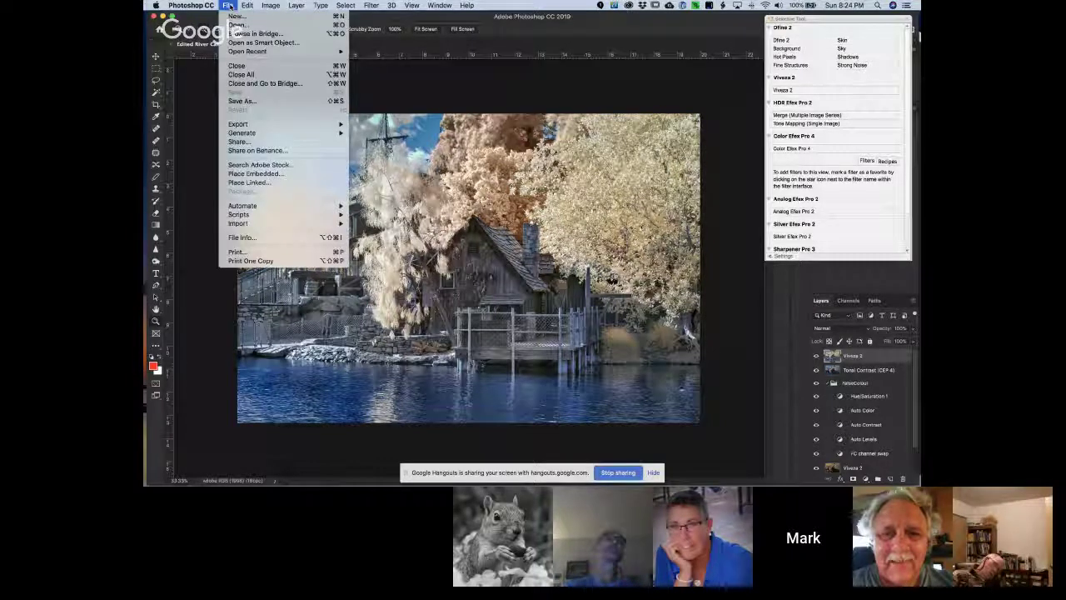
pyautogui.click(243, 101)
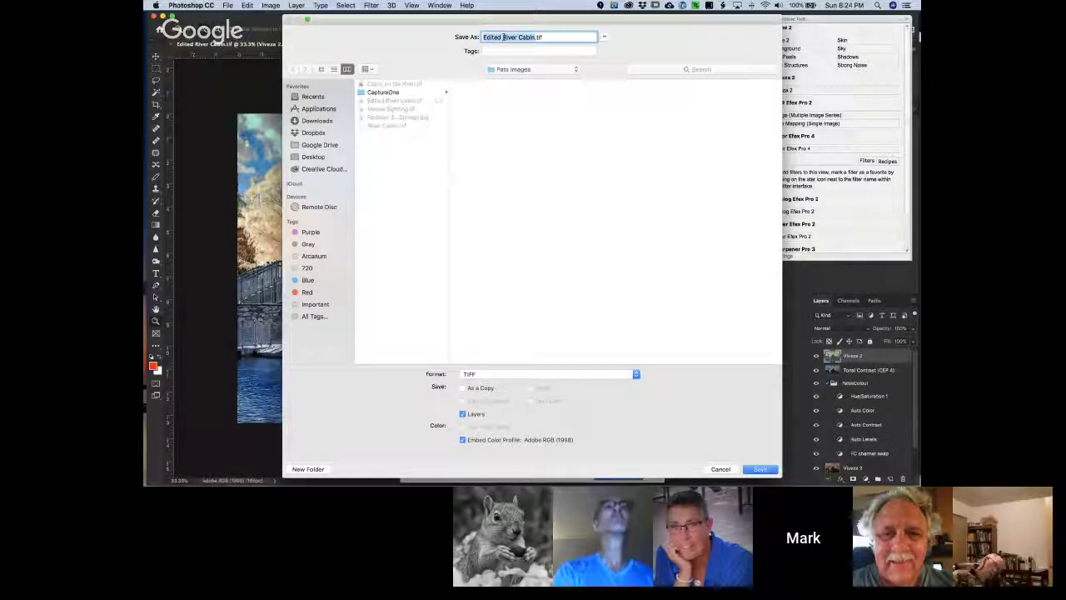
pyautogui.click(759, 470)
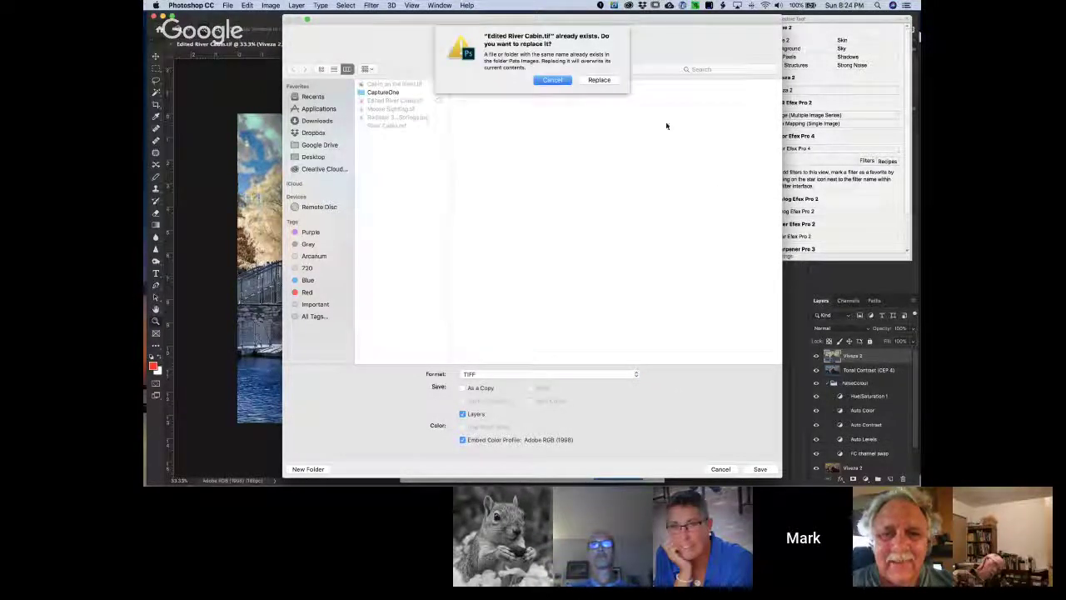
pyautogui.click(553, 80)
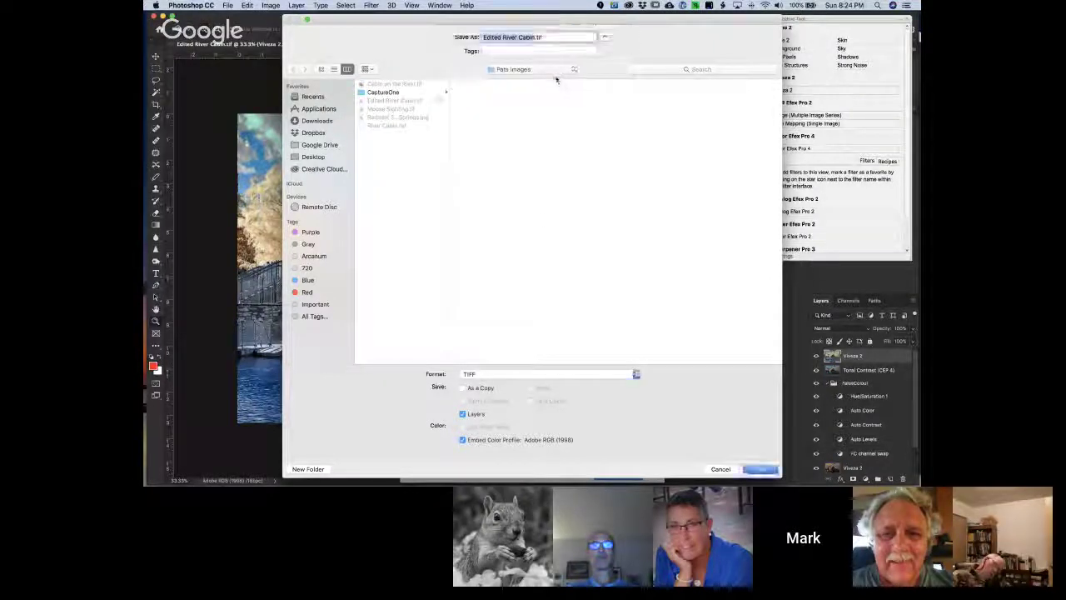
pyautogui.click(719, 469)
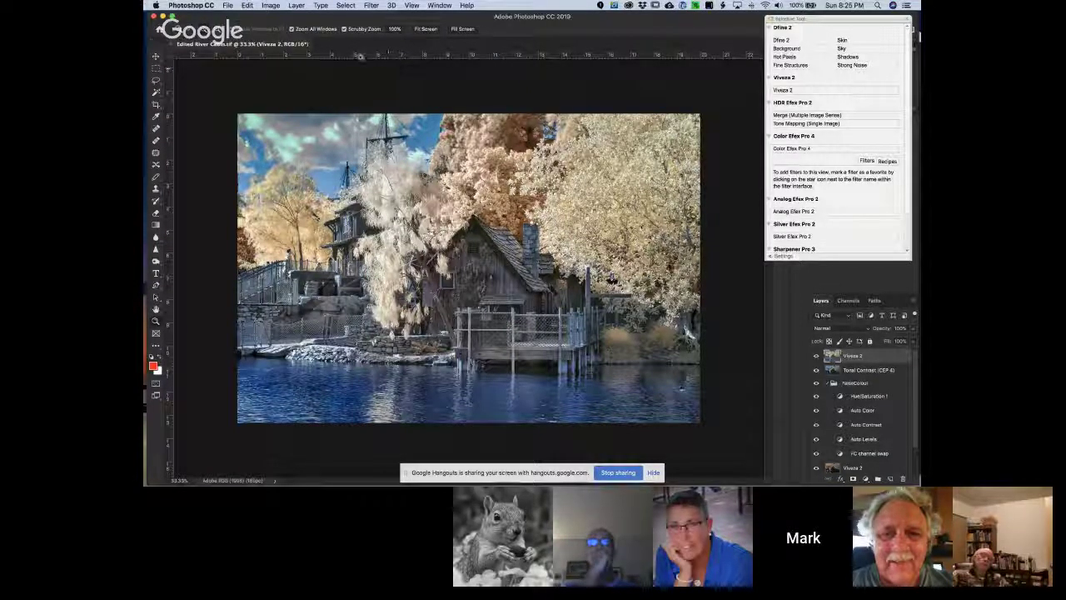
# Set the RGB working space to Adobe RGB (1998) in the color settings and apply the change.
pyautogui.click(249, 6)
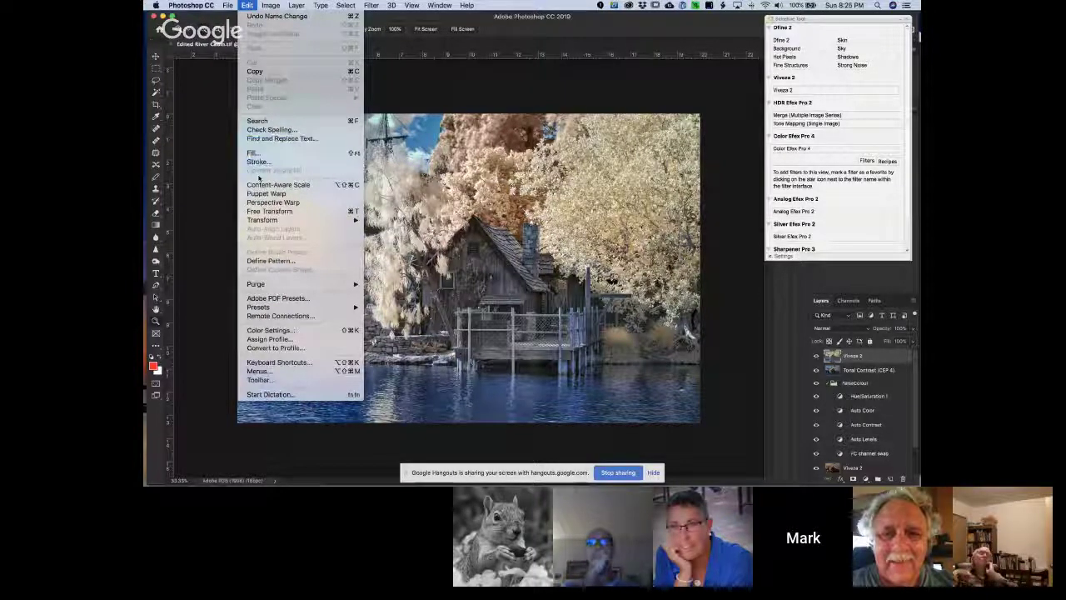
pyautogui.moveTo(263, 221)
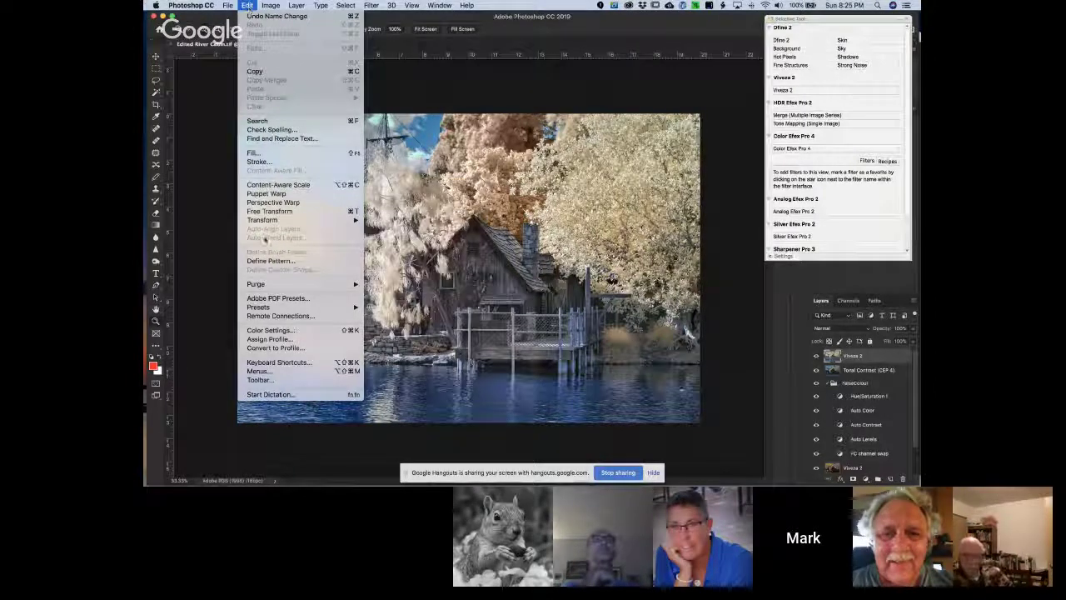
pyautogui.click(268, 330)
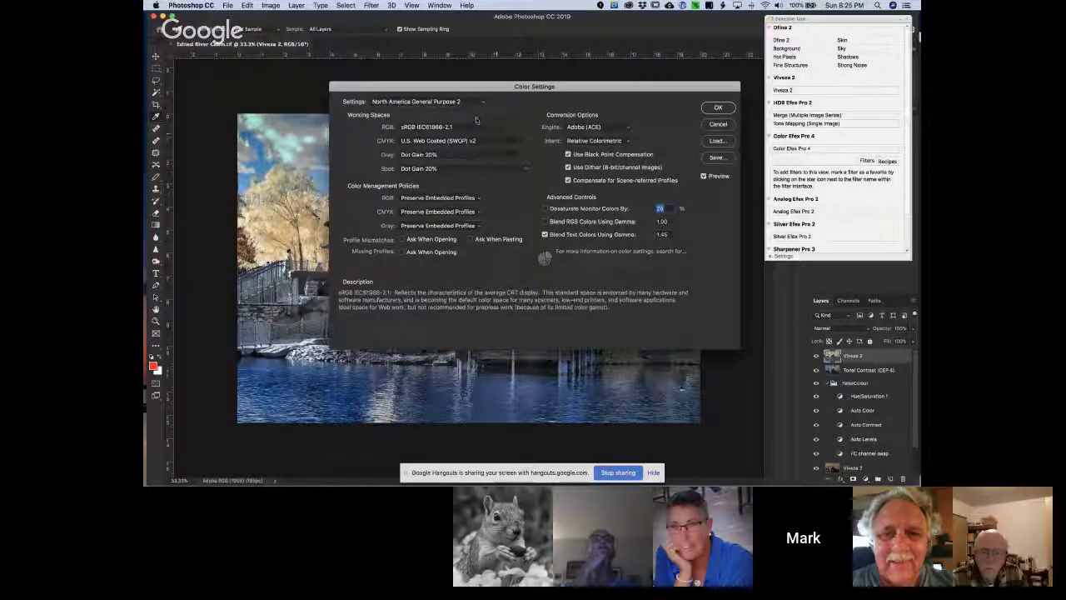
pyautogui.click(526, 131)
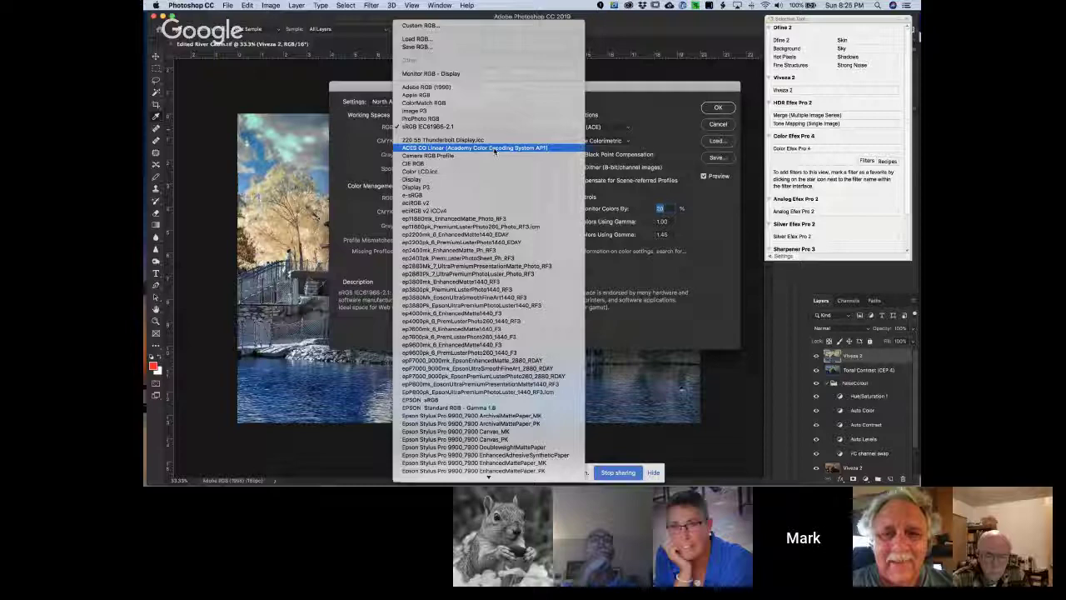
pyautogui.click(435, 96)
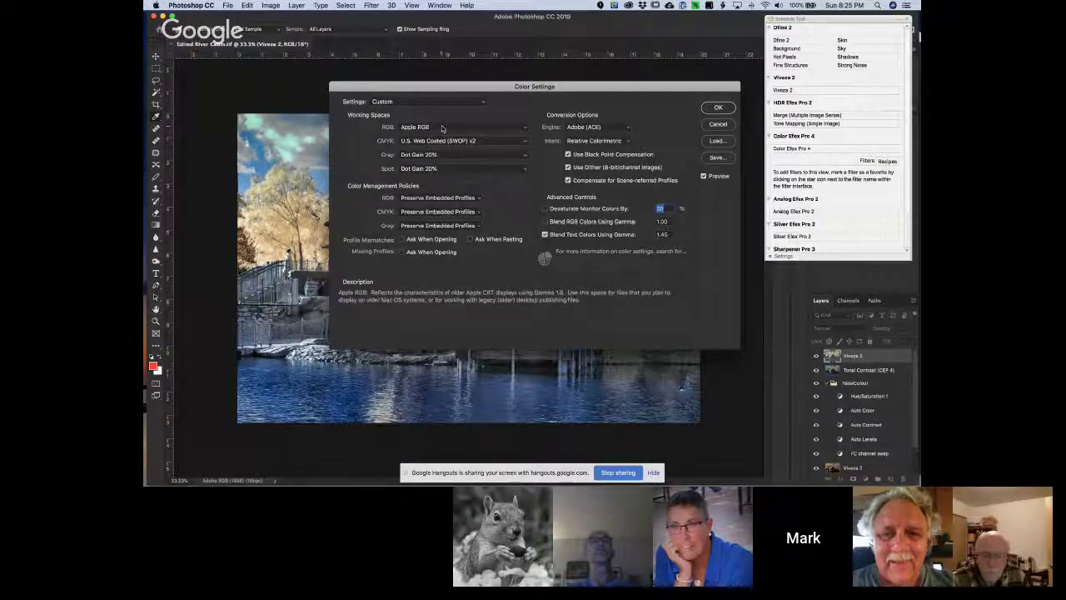
pyautogui.click(442, 127)
pyautogui.click(427, 118)
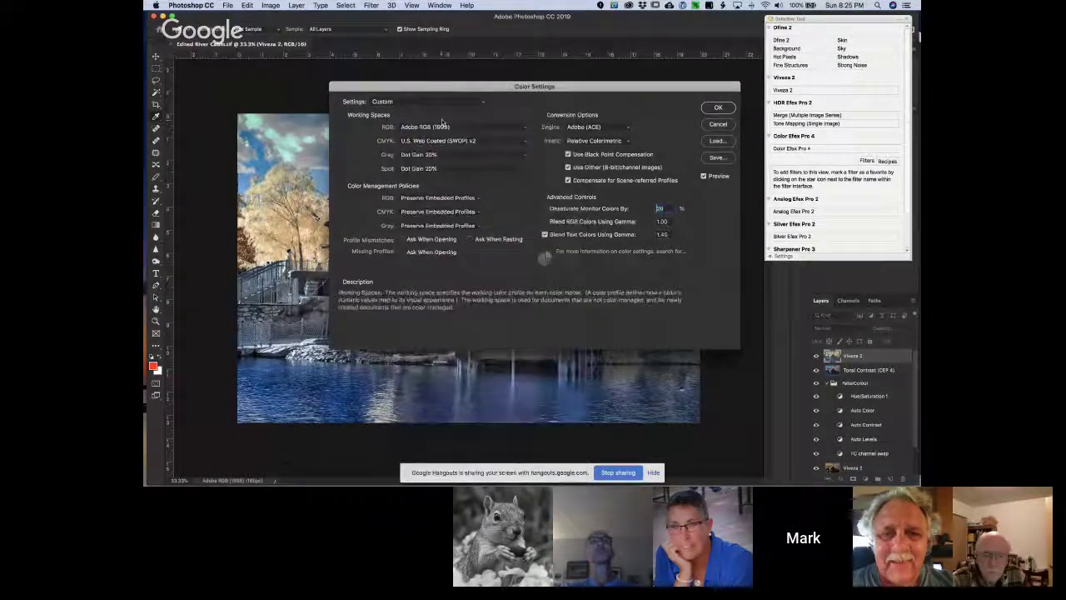
pyautogui.click(718, 108)
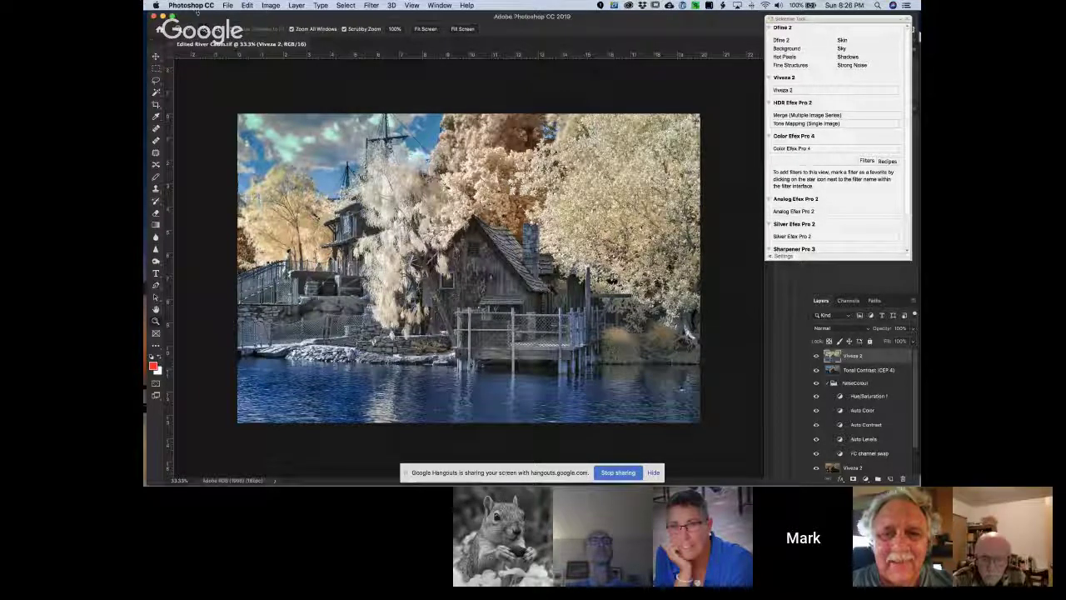
# Close the edited image, switch to Adobe Bridge, and open River Cabin 1.tif from the Output folder in Photoshop.
pyautogui.click(173, 45)
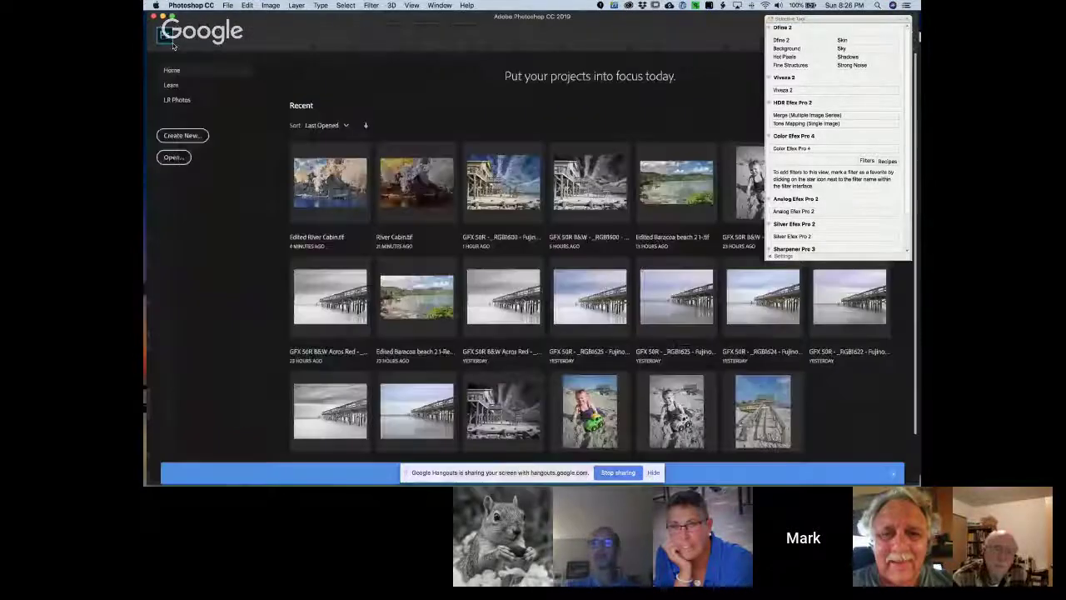
pyautogui.click(898, 24)
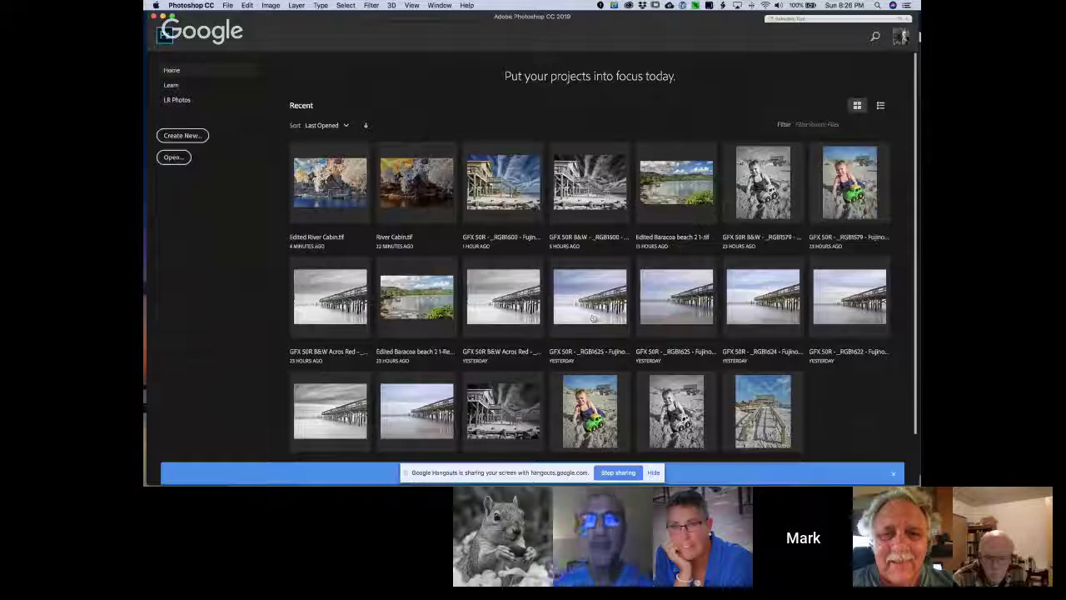
pyautogui.moveTo(545, 481)
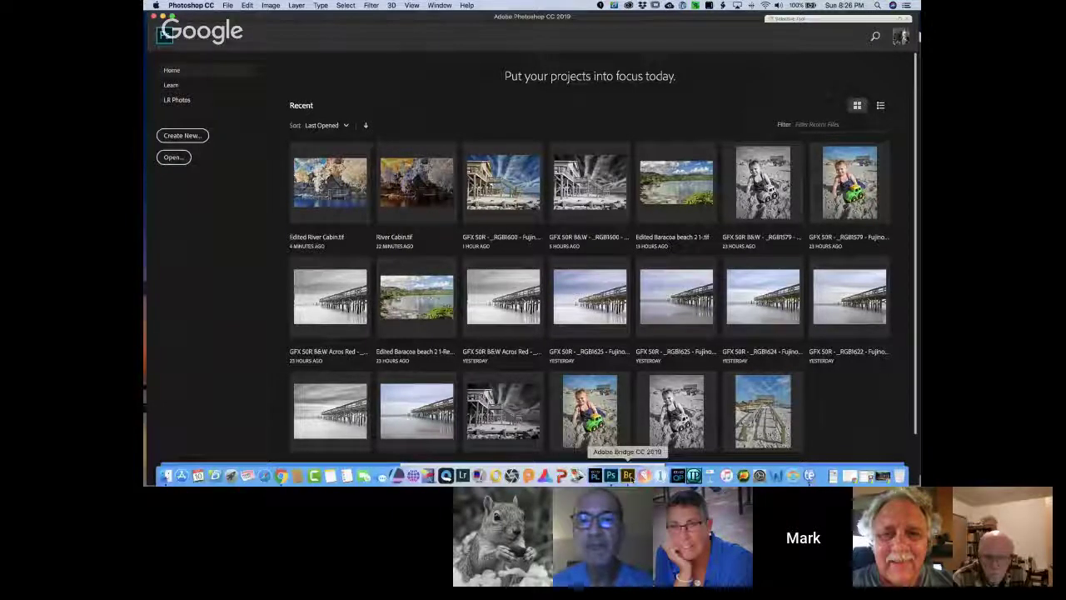
pyautogui.click(628, 475)
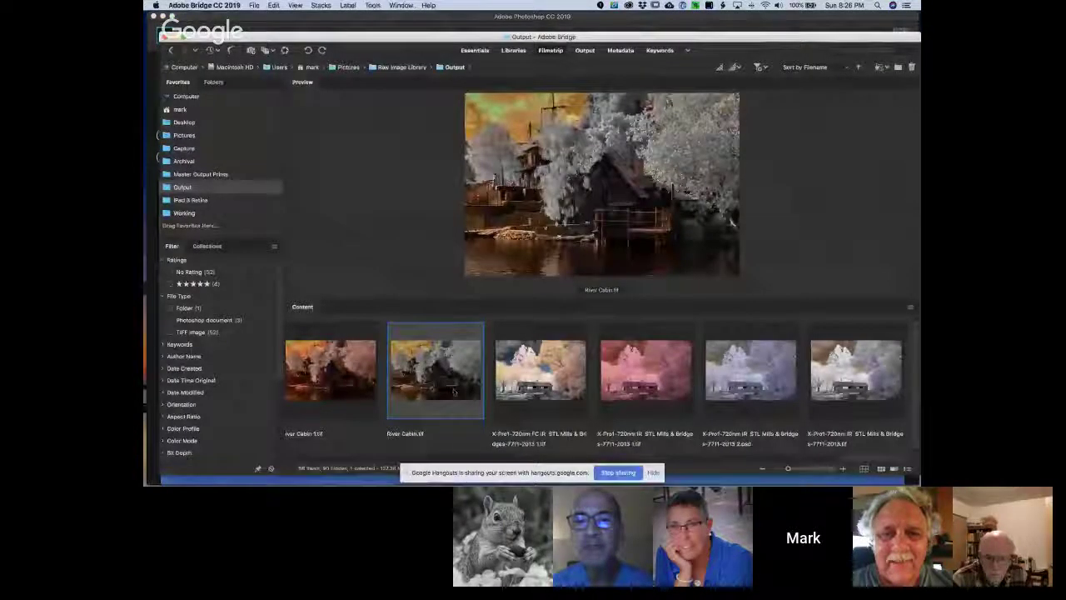
pyautogui.click(327, 389)
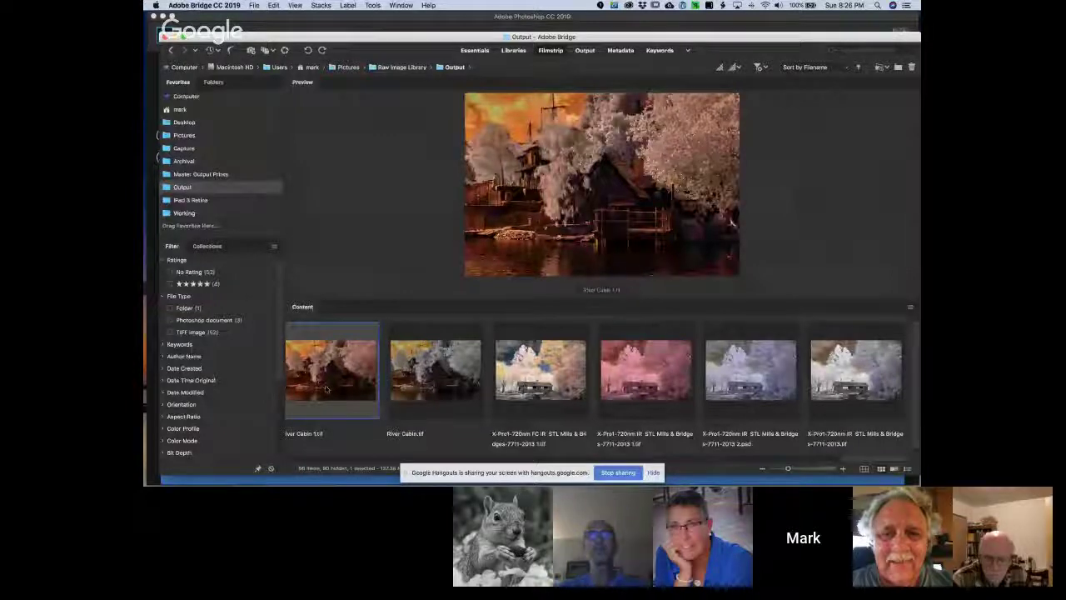
pyautogui.doubleClick(327, 389)
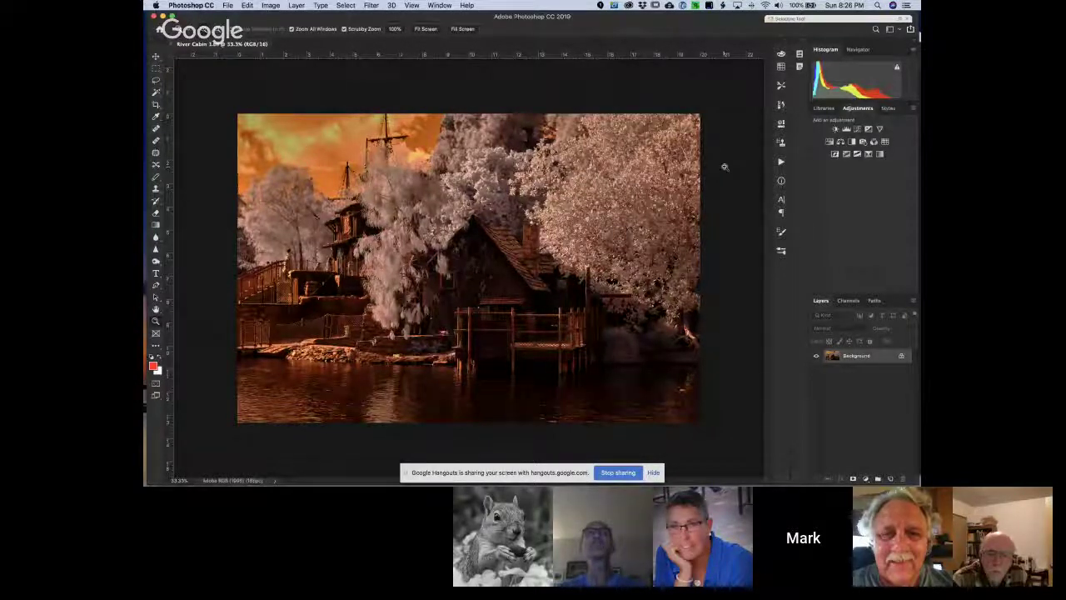
# Reduce the noise in the infrared cabin image with Dfine 2, using the automatic method.
pyautogui.click(900, 20)
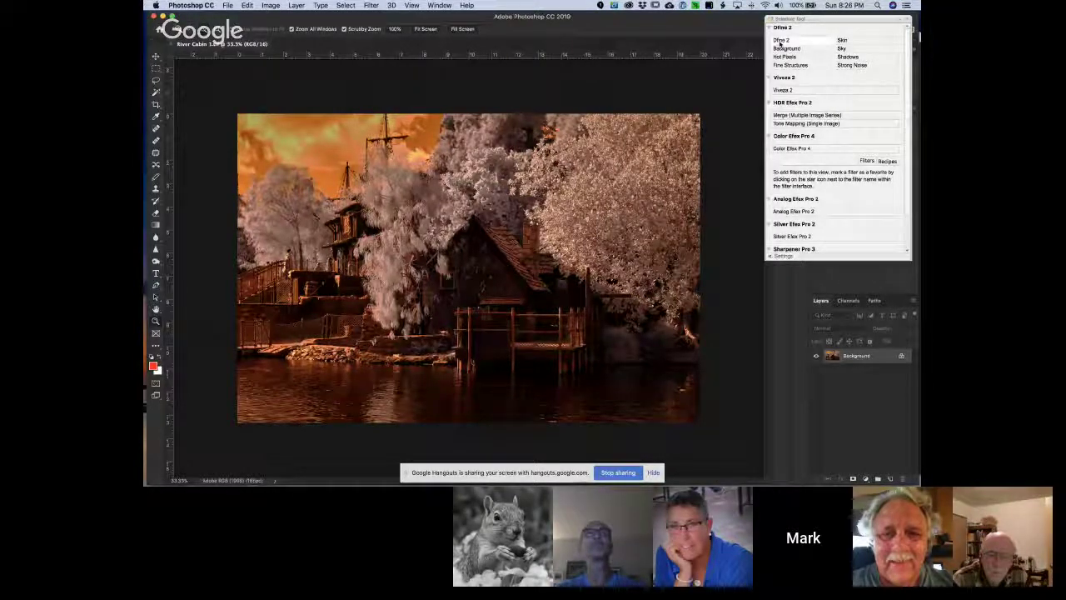
pyautogui.click(782, 40)
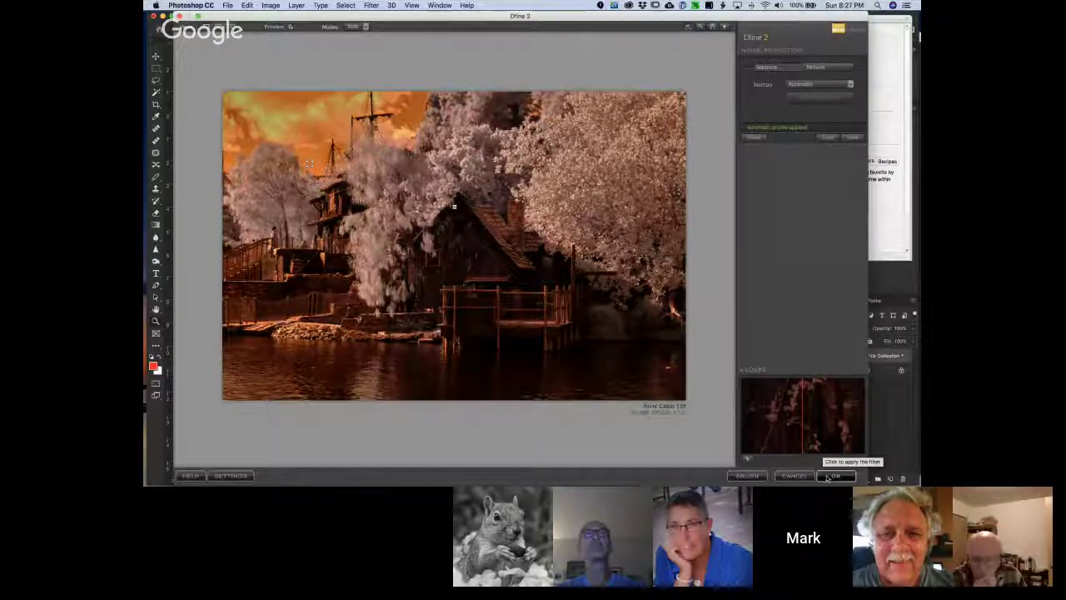
pyautogui.click(827, 477)
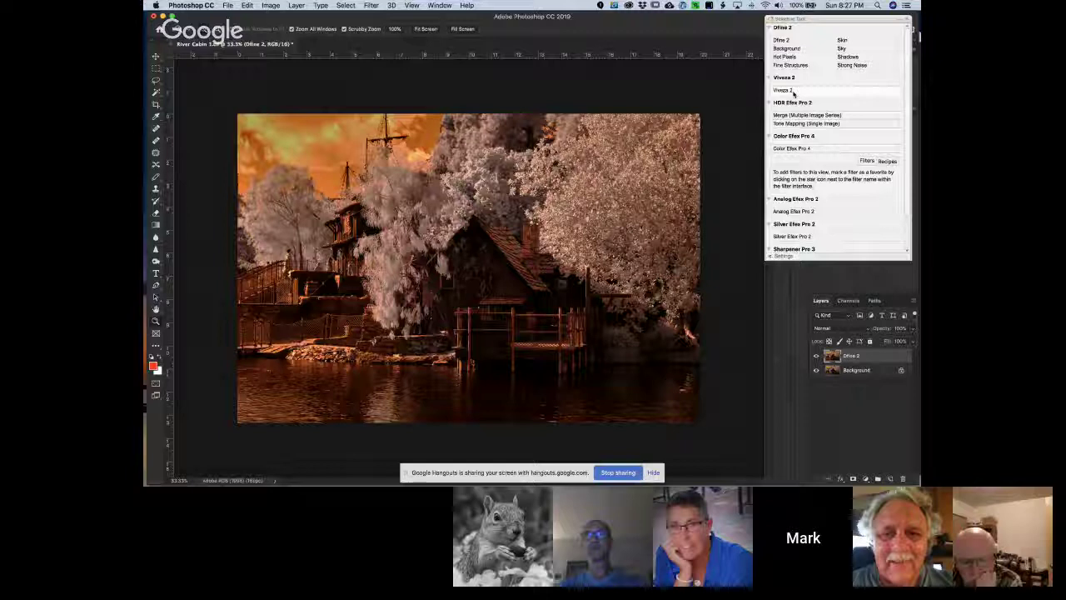
# Apply Color Efex Pro 4's Tonal Contrast with highlights at 0%, midtones at 7%, and the shadow protection slider at its minimum.
pyautogui.click(784, 151)
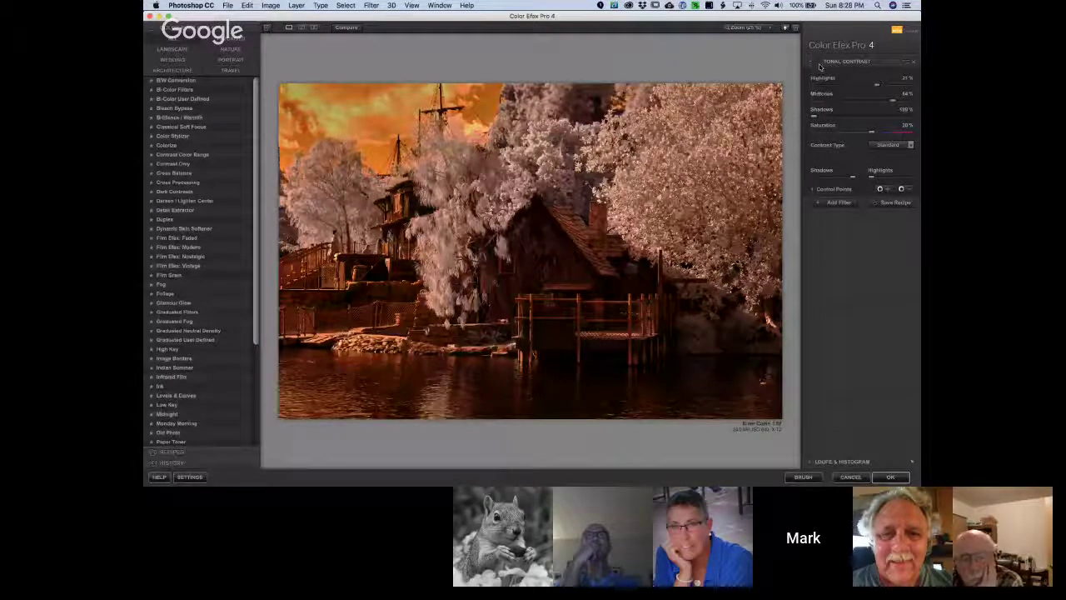
pyautogui.click(850, 88)
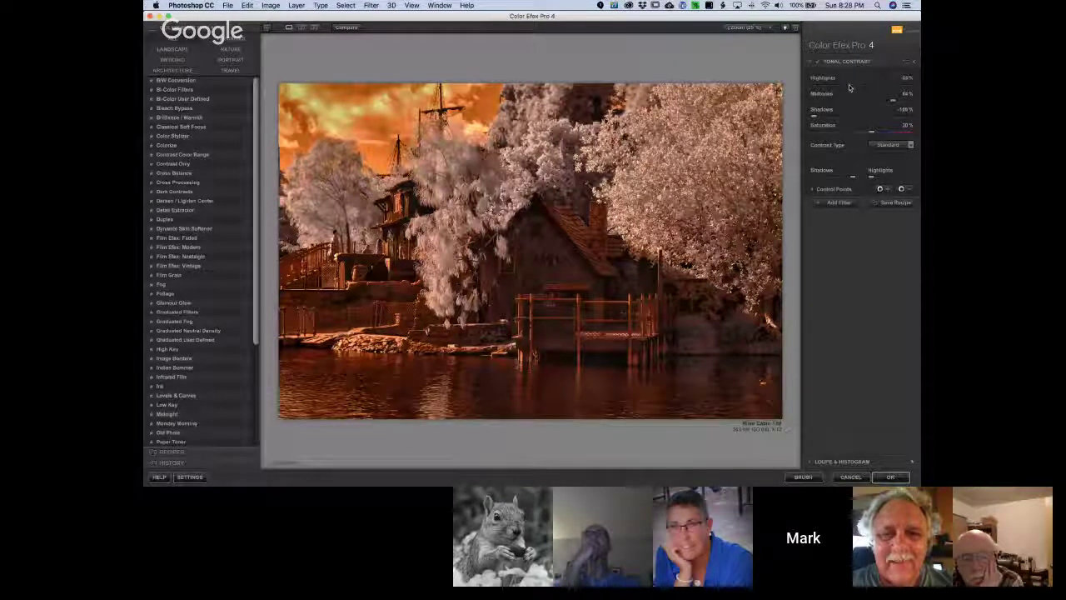
pyautogui.click(868, 101)
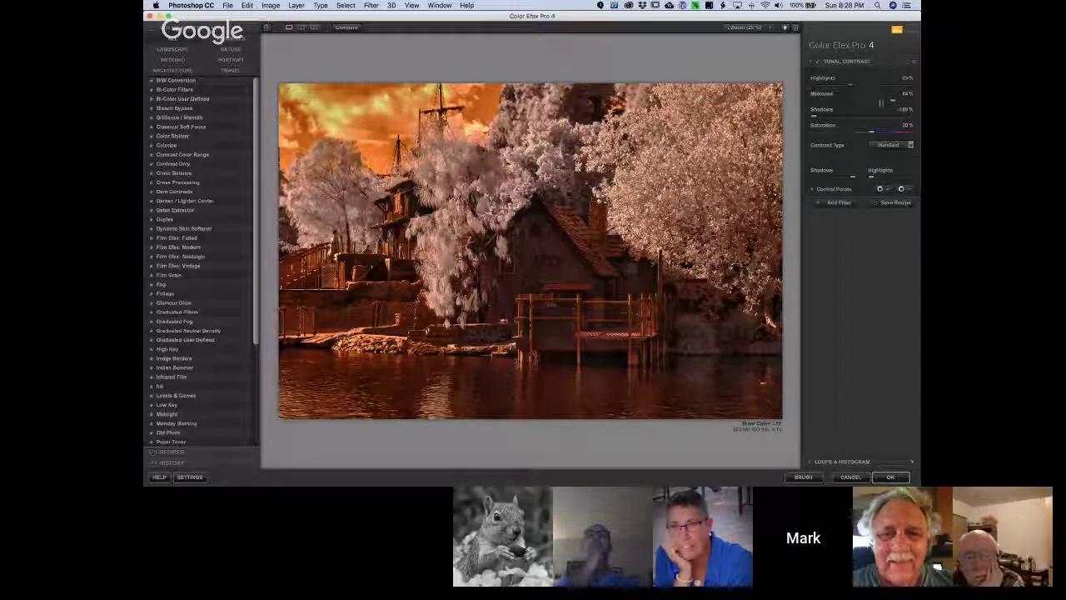
pyautogui.moveTo(896, 101); pyautogui.dragTo(868, 103)
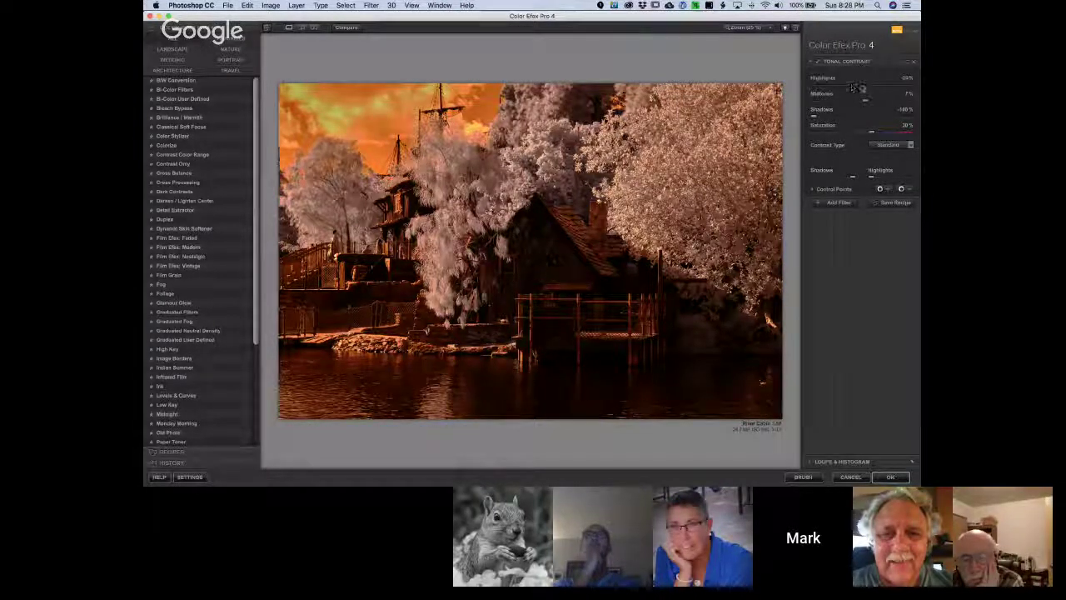
pyautogui.moveTo(856, 88); pyautogui.dragTo(861, 88)
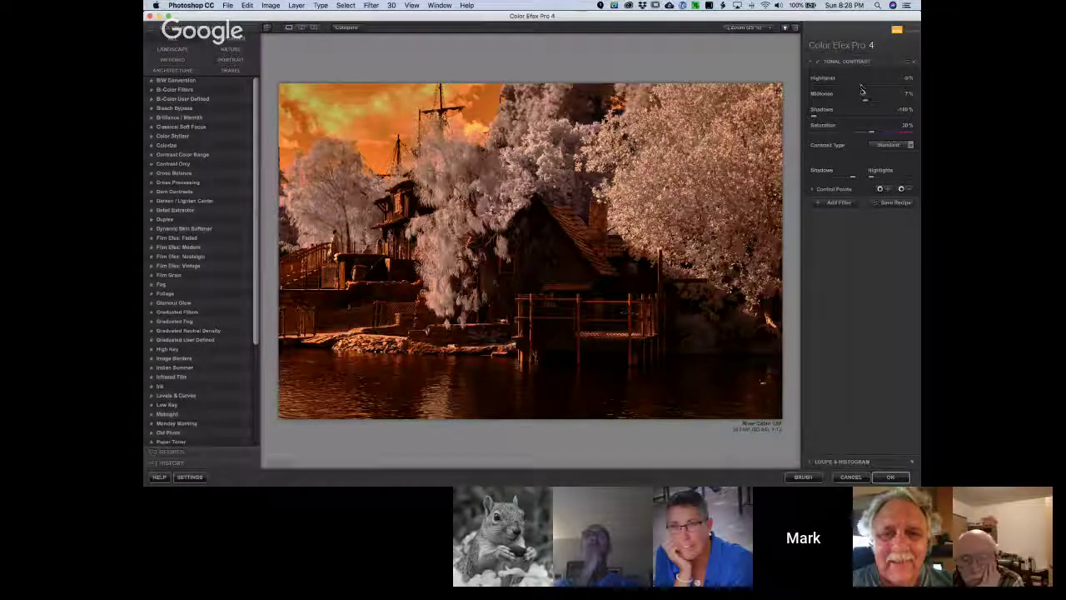
pyautogui.doubleClick(854, 179)
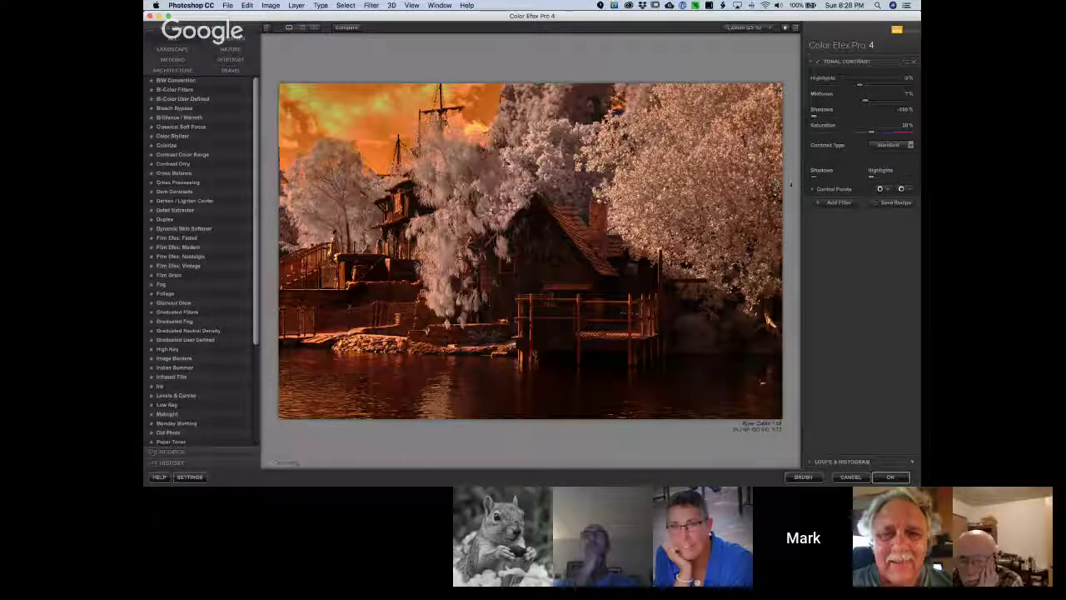
pyautogui.click(885, 479)
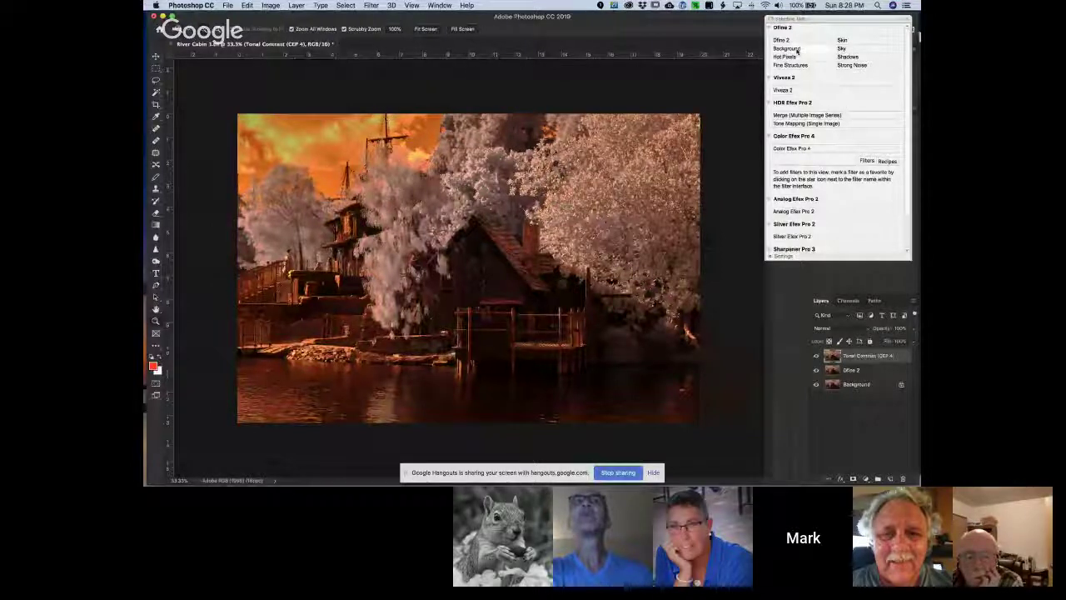
# Place a Viveza 2 control point on the cabin wall, raise its brightness slightly and its structure strongly, and apply the filter.
pyautogui.click(781, 90)
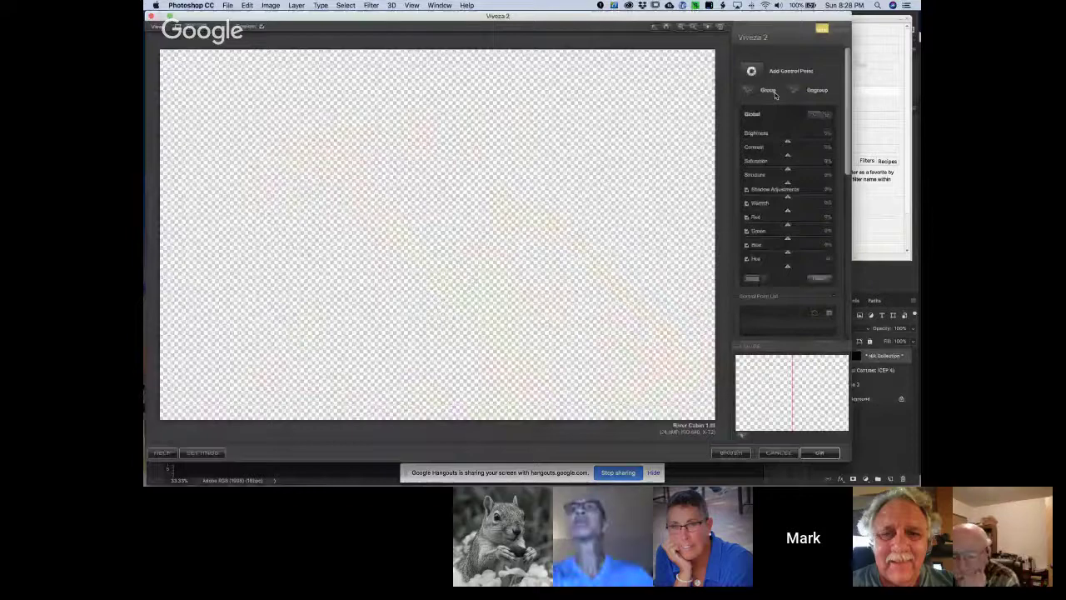
pyautogui.click(752, 71)
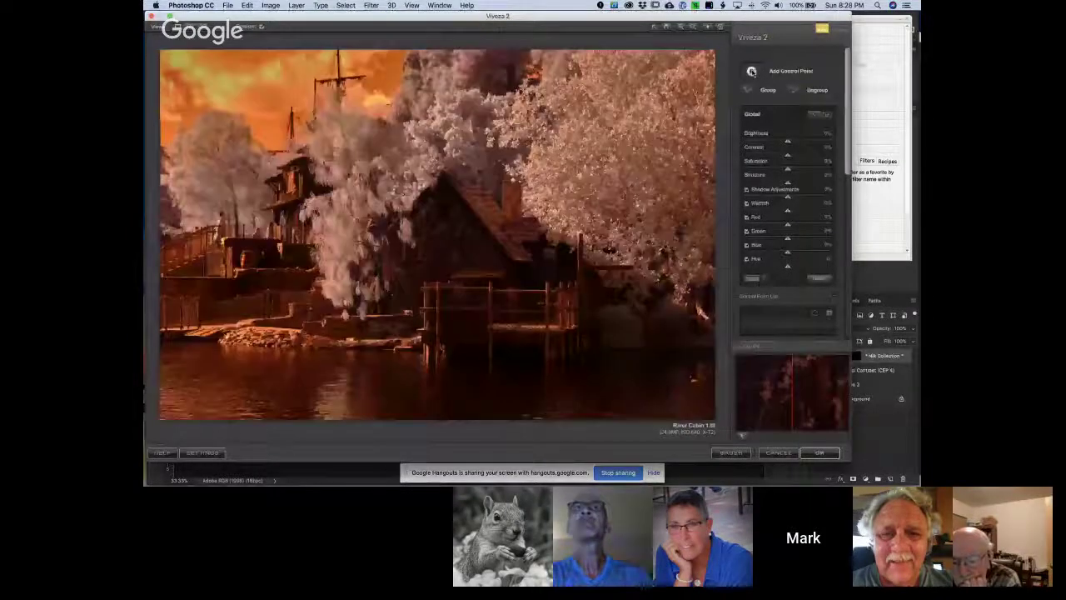
pyautogui.click(448, 252)
pyautogui.moveTo(484, 263)
pyautogui.mouseDown()
pyautogui.moveTo(484, 282)
pyautogui.moveTo(500, 282)
pyautogui.moveTo(487, 263)
pyautogui.mouseUp()
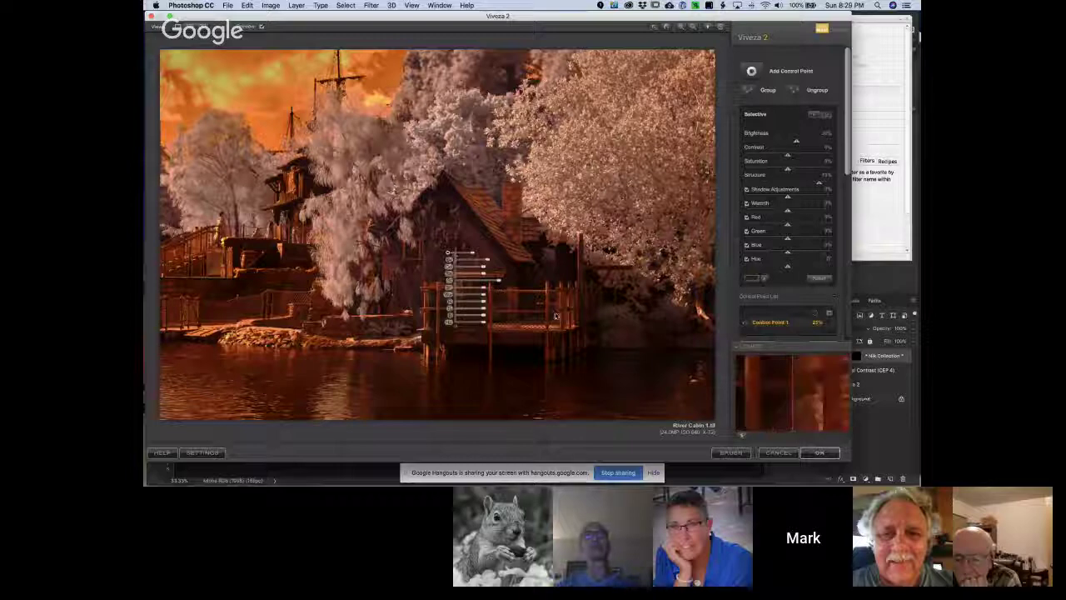
pyautogui.click(586, 376)
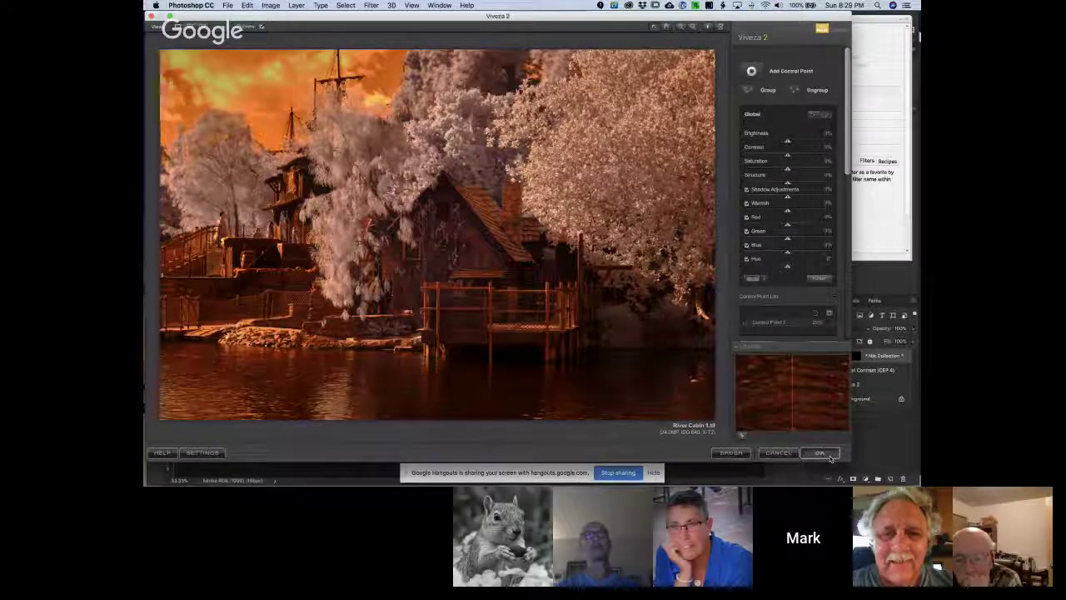
pyautogui.click(820, 453)
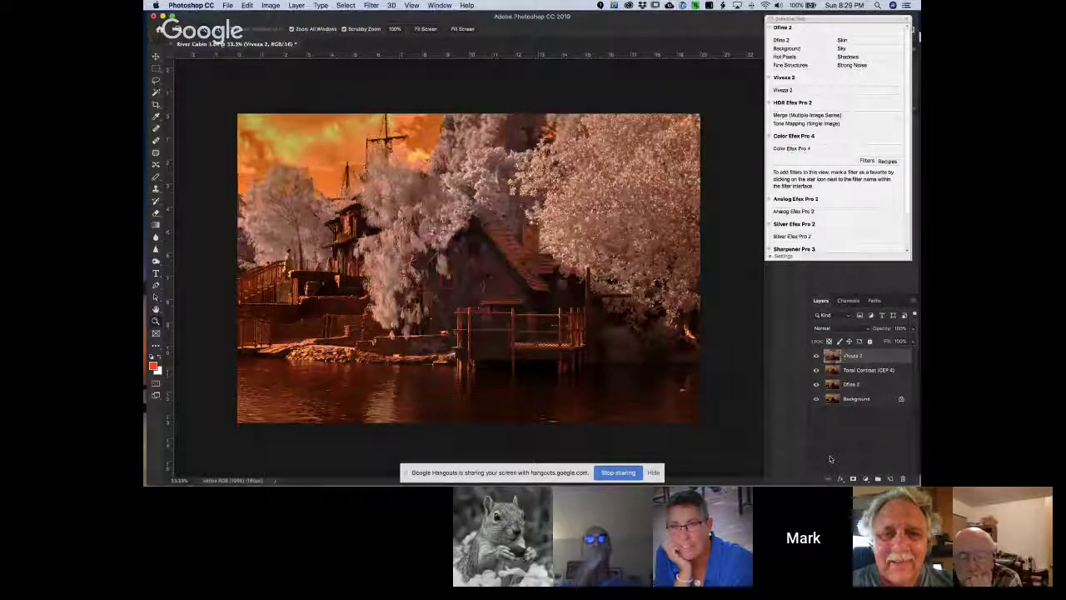
# Run the InfraRed Adjustments action on the image to swap the channels and build the false-color adjustment layers.
pyautogui.click(904, 23)
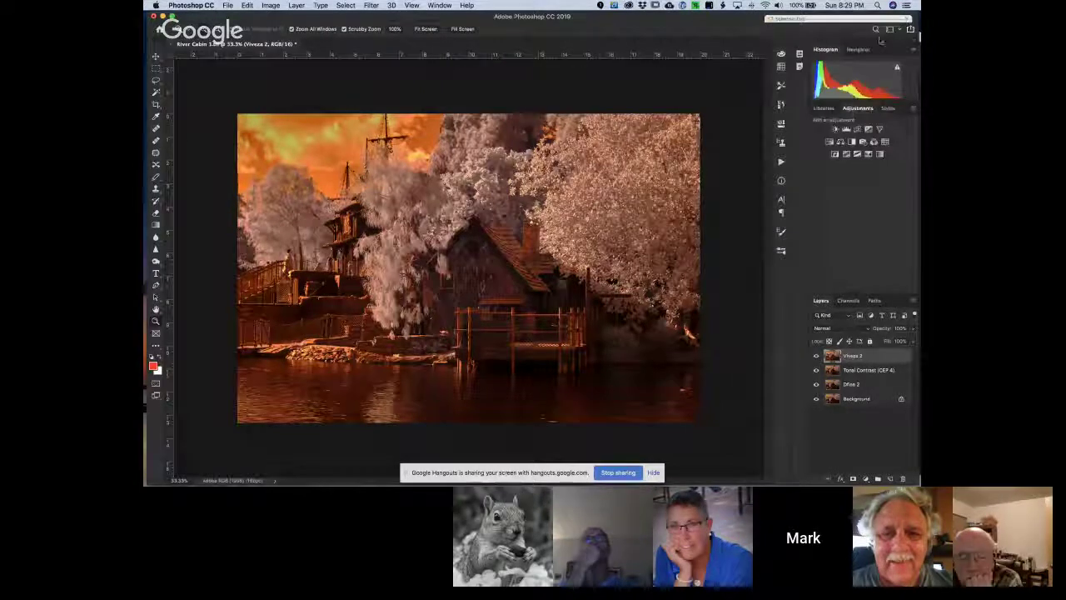
pyautogui.click(781, 162)
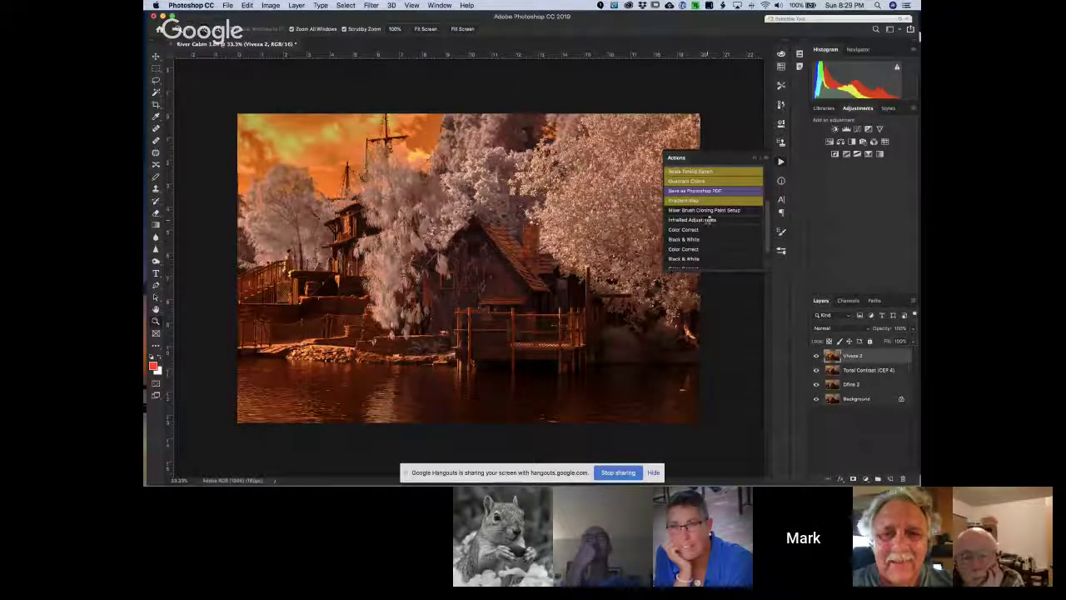
pyautogui.click(707, 220)
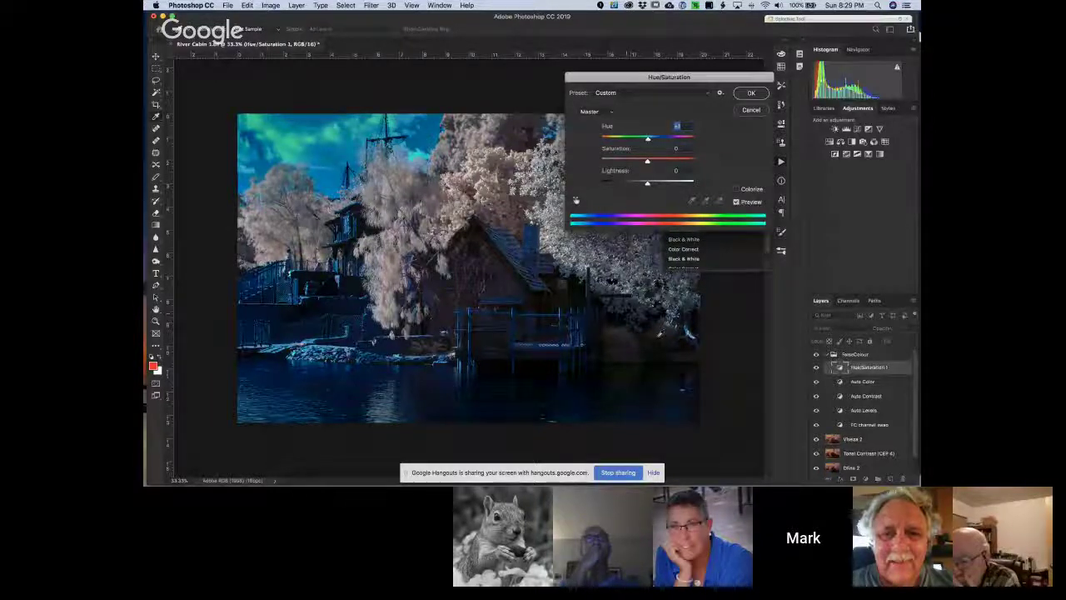
# Adjust the Cyans in the Hue/Saturation layer to hue +12, saturation +2 and lightness +43.
pyautogui.click(592, 111)
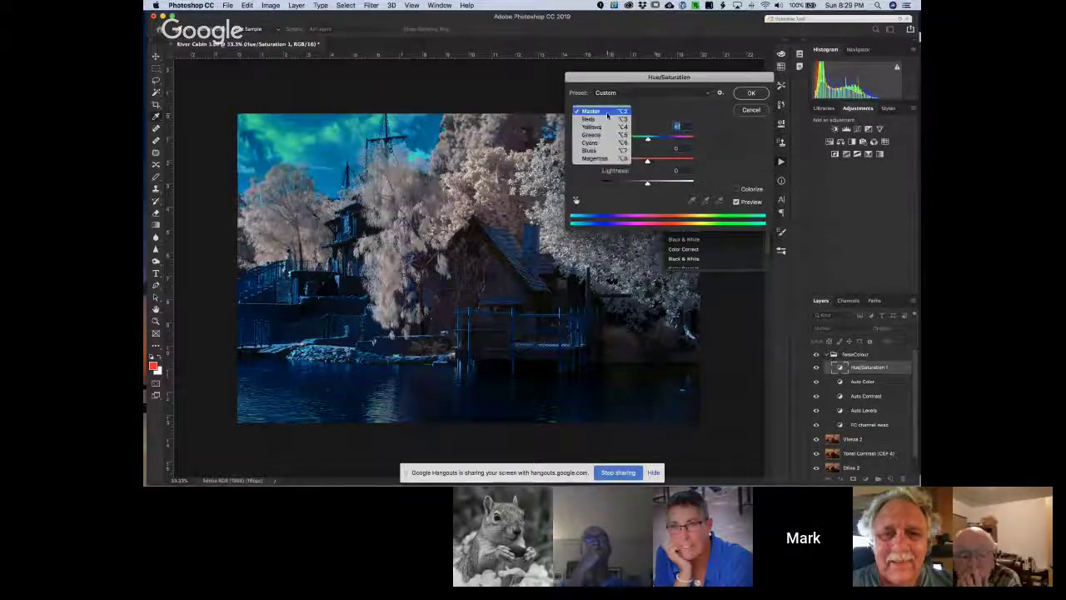
pyautogui.click(593, 142)
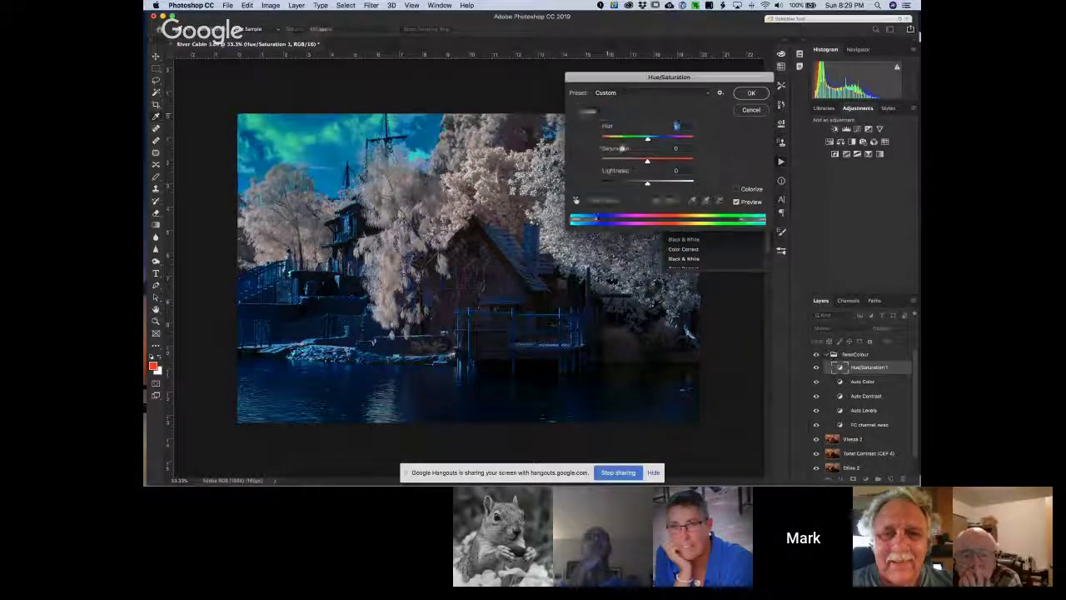
pyautogui.moveTo(647, 140); pyautogui.dragTo(654, 140)
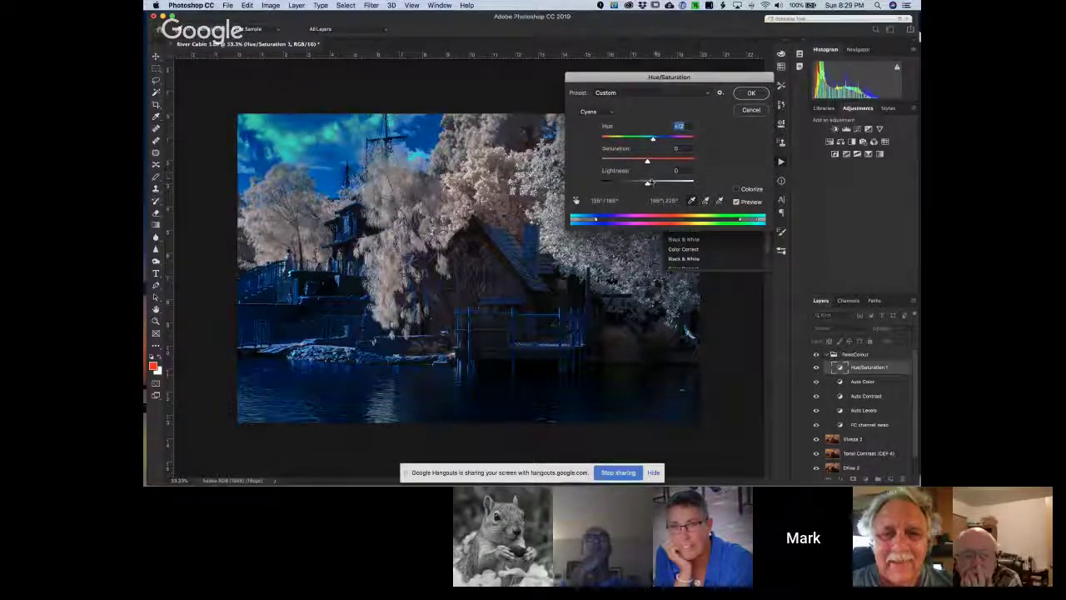
pyautogui.moveTo(648, 186); pyautogui.dragTo(649, 164)
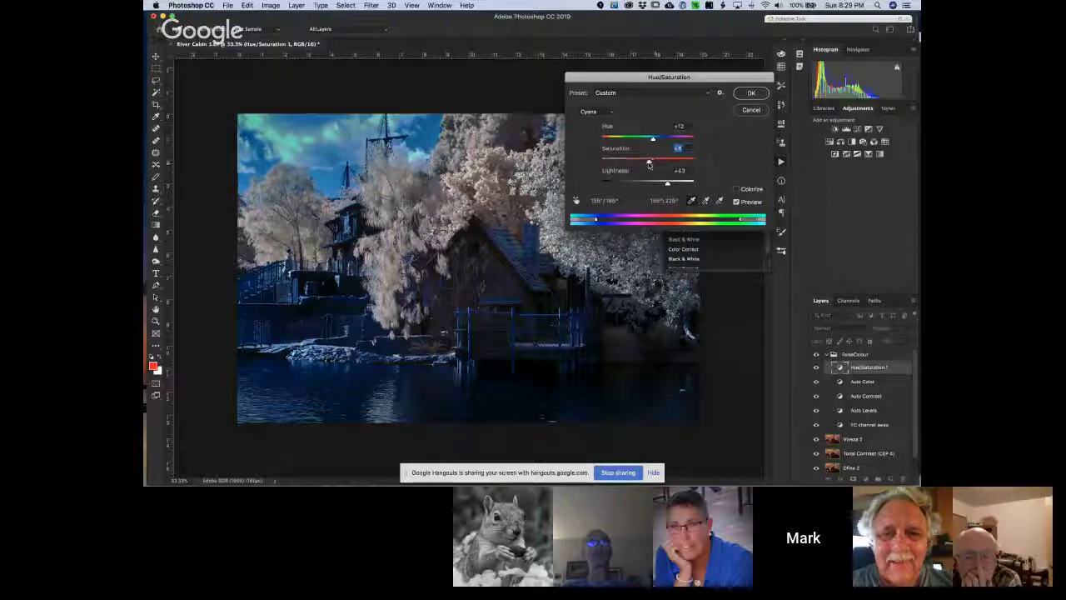
# Raise the saturation of the Reds to about +40 in the Hue/Saturation adjustment.
pyautogui.click(598, 111)
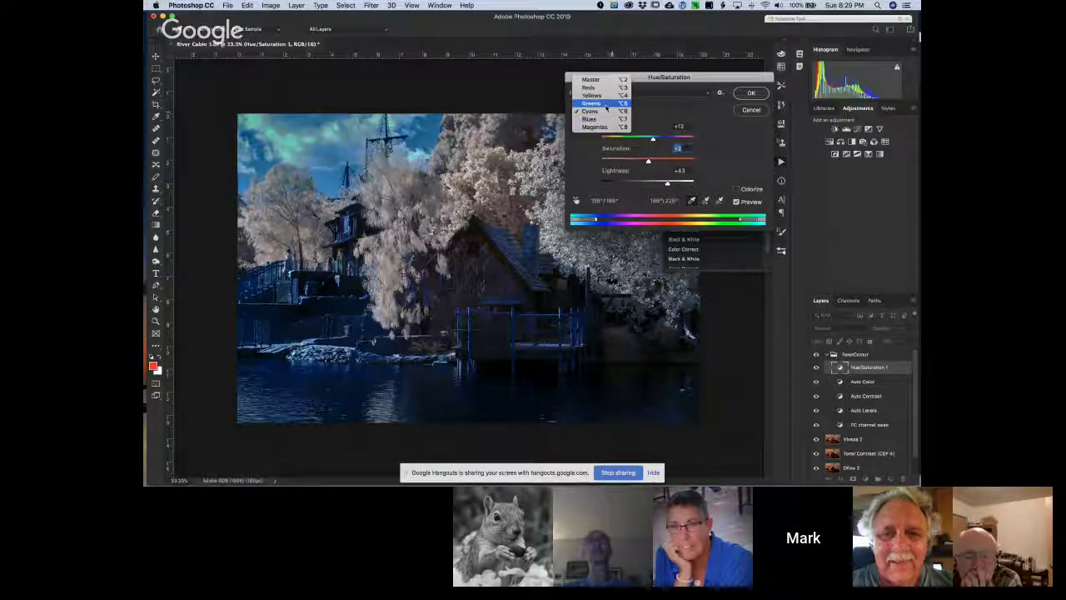
pyautogui.click(590, 87)
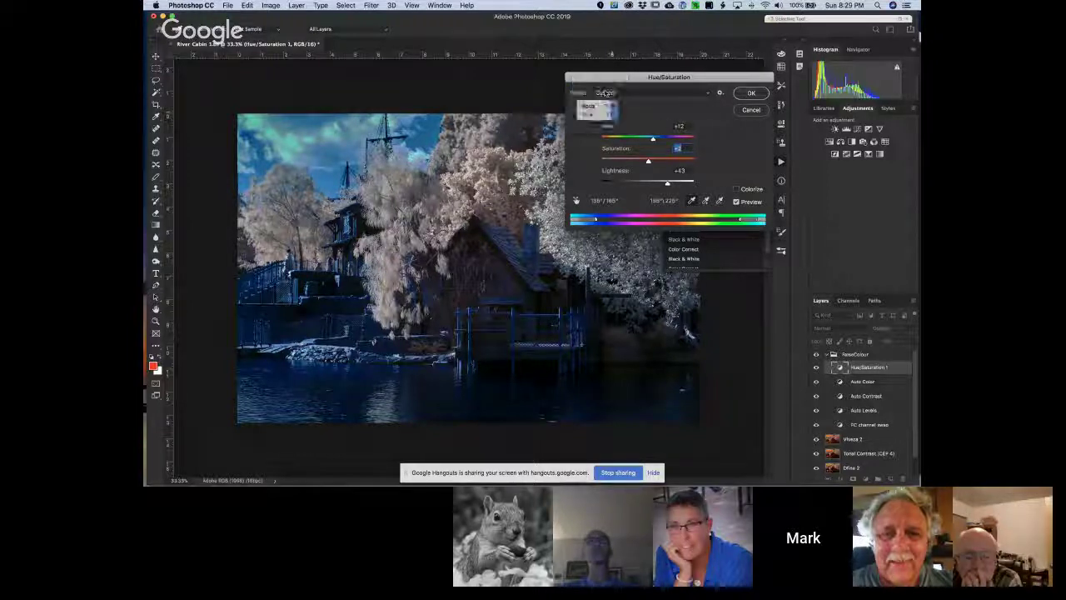
pyautogui.moveTo(649, 159); pyautogui.dragTo(666, 161)
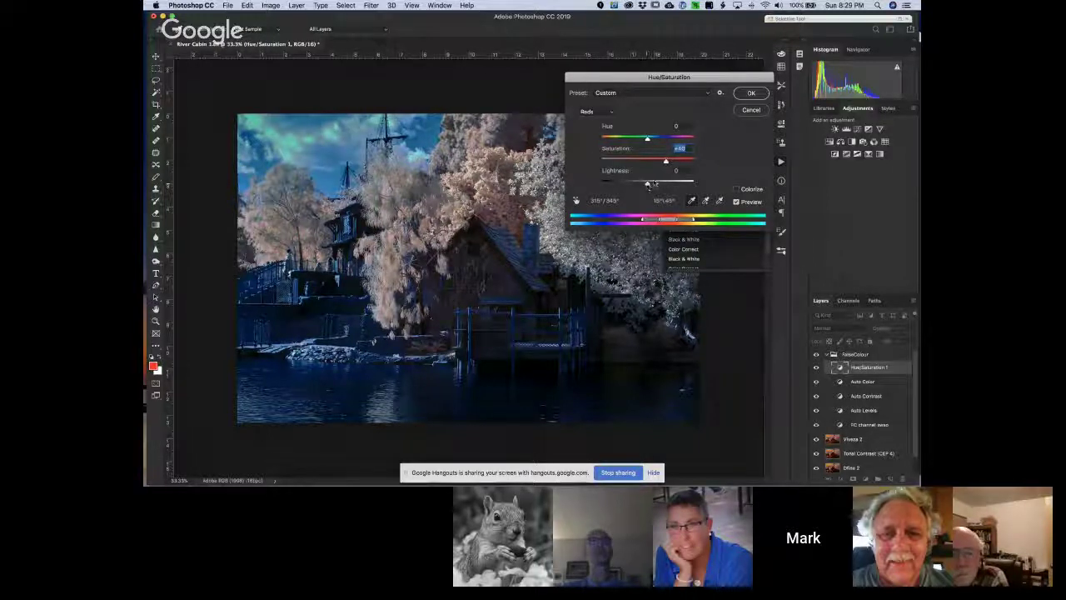
# Raise the Master lightness to +5 and apply the Hue/Saturation adjustment.
pyautogui.click(614, 112)
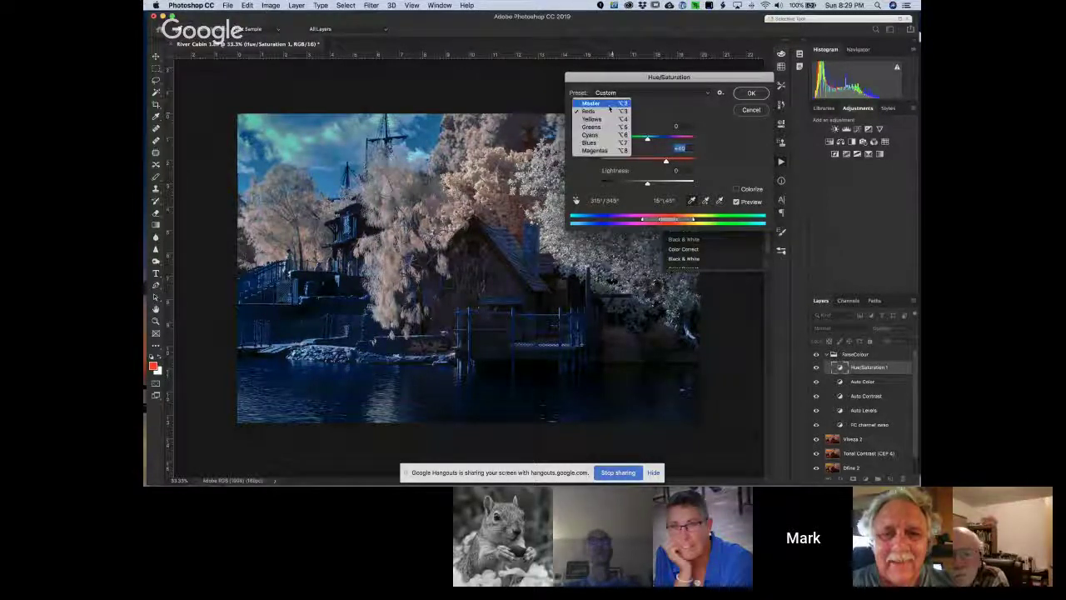
pyautogui.click(600, 101)
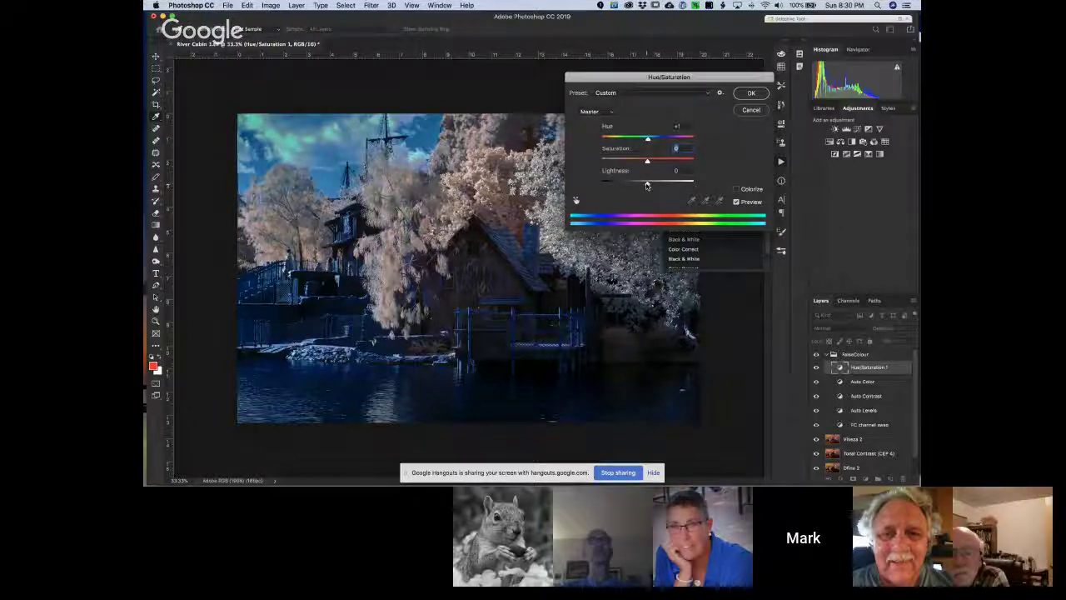
pyautogui.moveTo(649, 186)
pyautogui.mouseDown()
pyautogui.moveTo(660, 185)
pyautogui.moveTo(651, 185)
pyautogui.mouseUp()
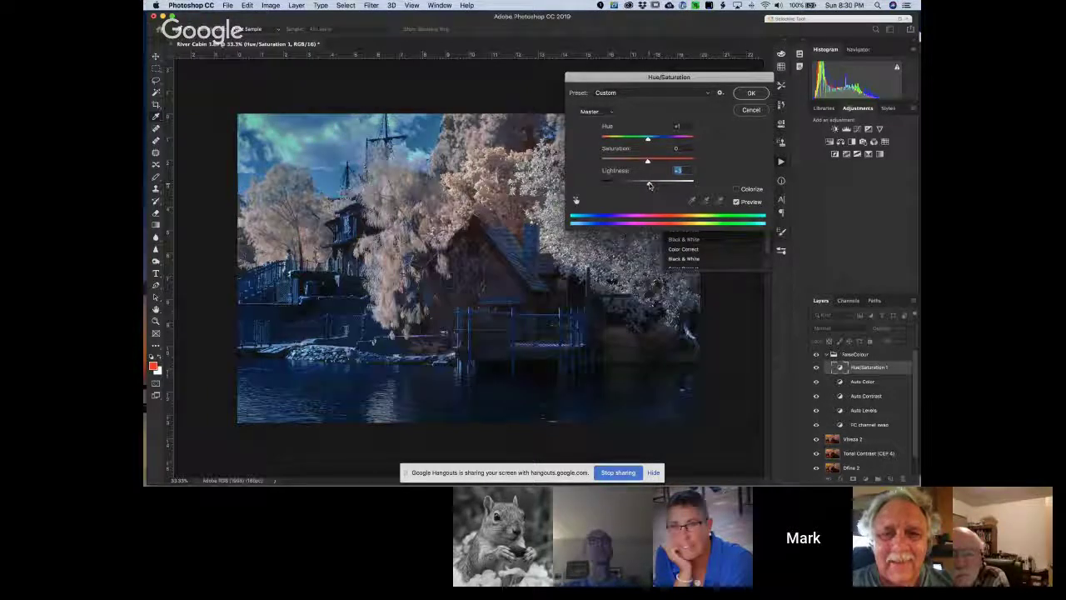
pyautogui.click(749, 94)
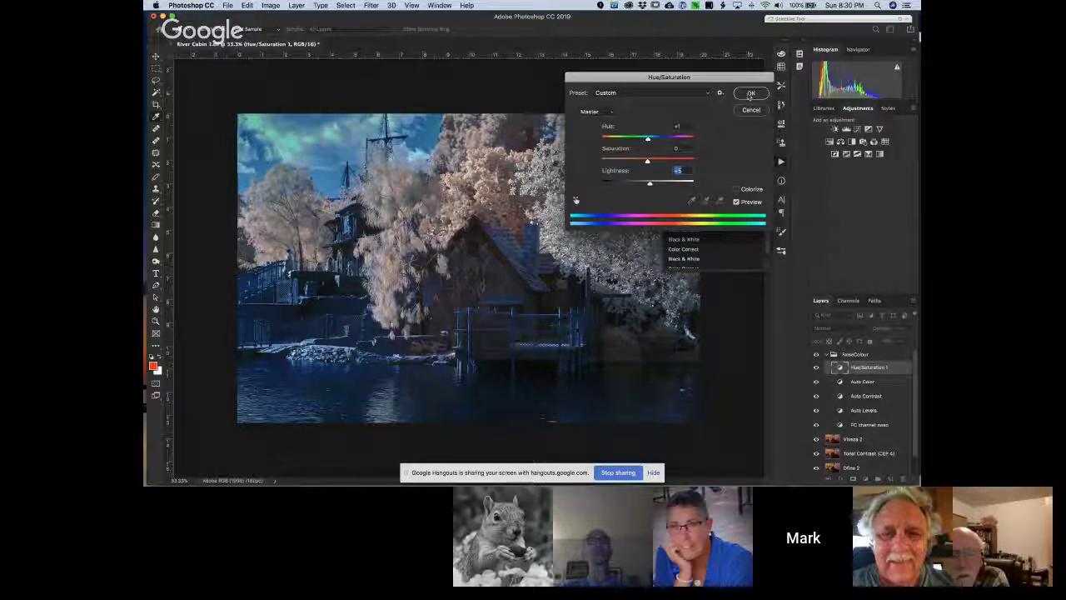
pyautogui.click(749, 94)
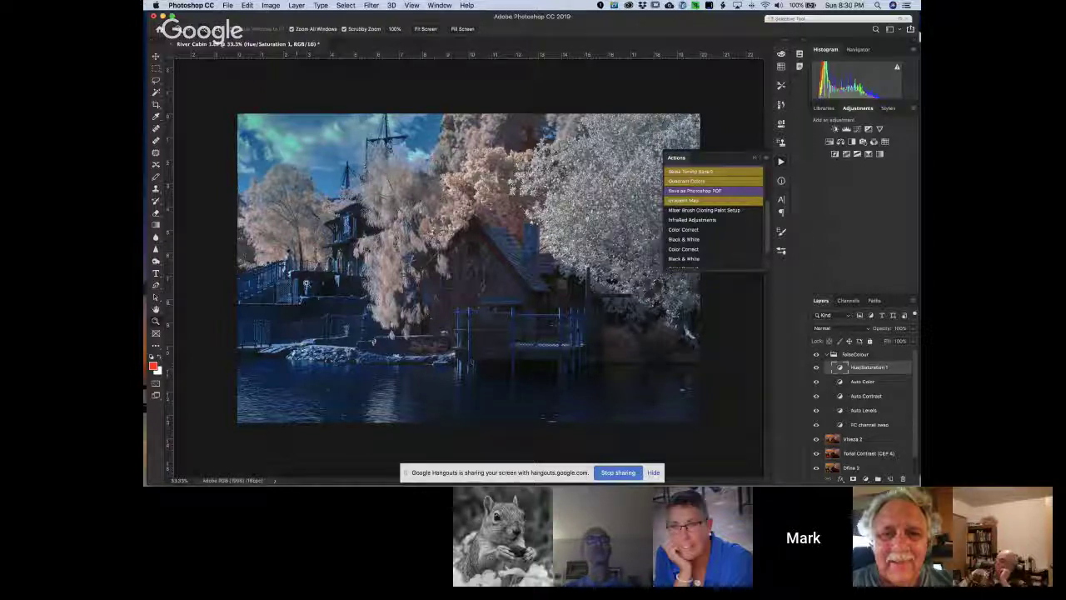
# Close River Cabin 1.tif without saving the changes and minimize the file browser window behind it.
pyautogui.click(171, 46)
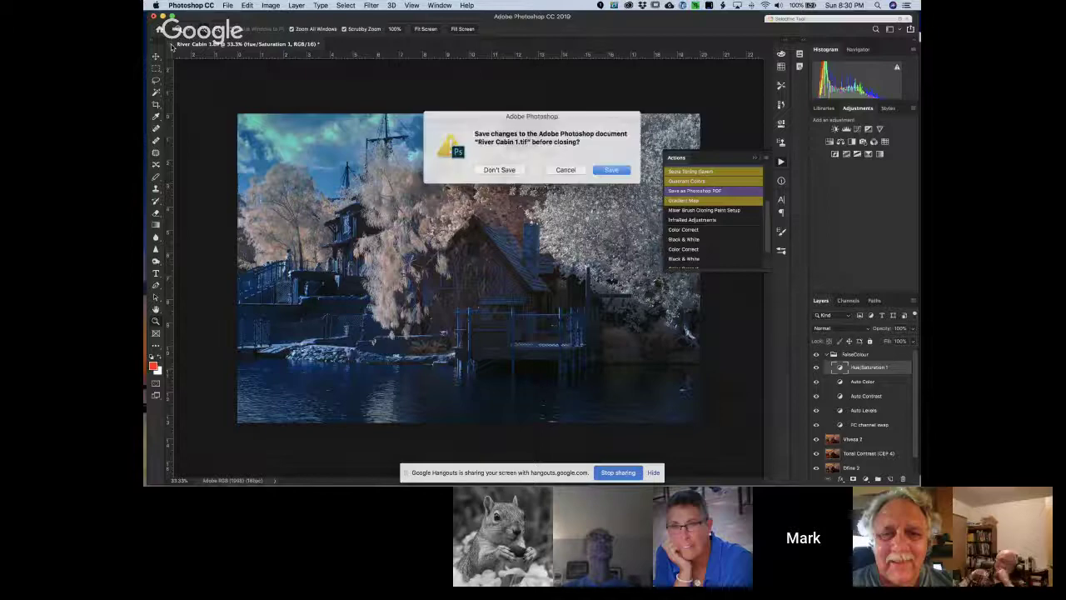
pyautogui.click(501, 169)
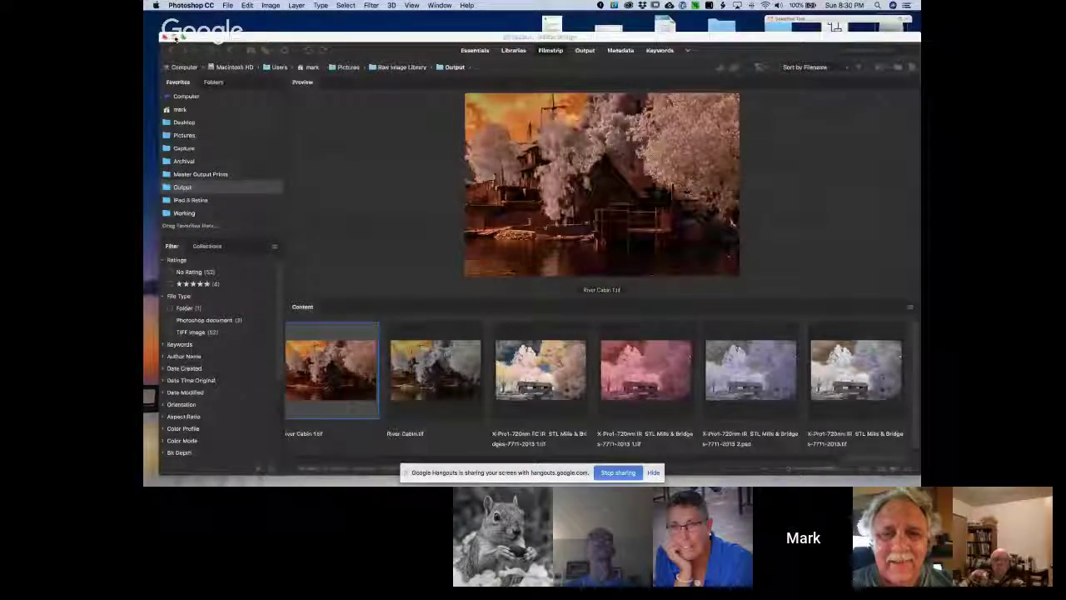
pyautogui.click(172, 37)
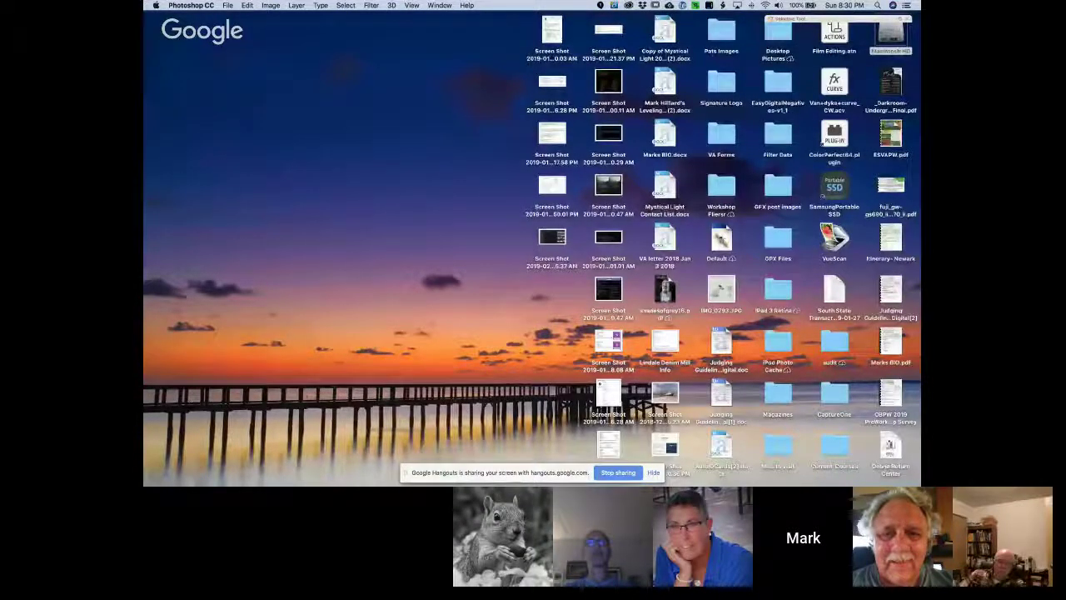
# Switch to Adobe Bridge, browse the beach photos in the Output folder and open the one of the child holding a red bucket.
pyautogui.click(610, 476)
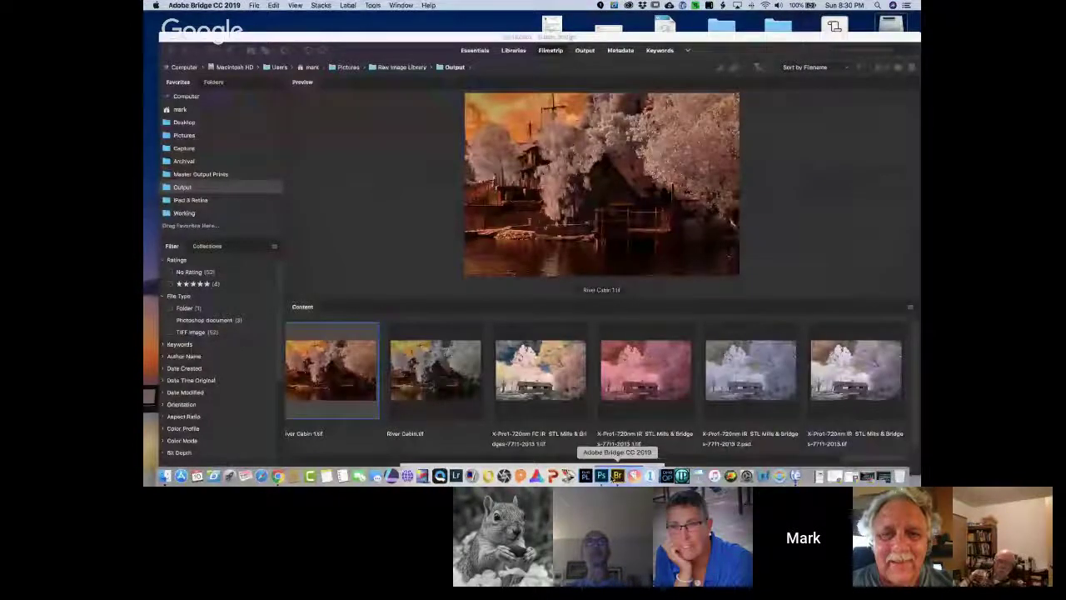
pyautogui.hscroll(-10, 611, 409)
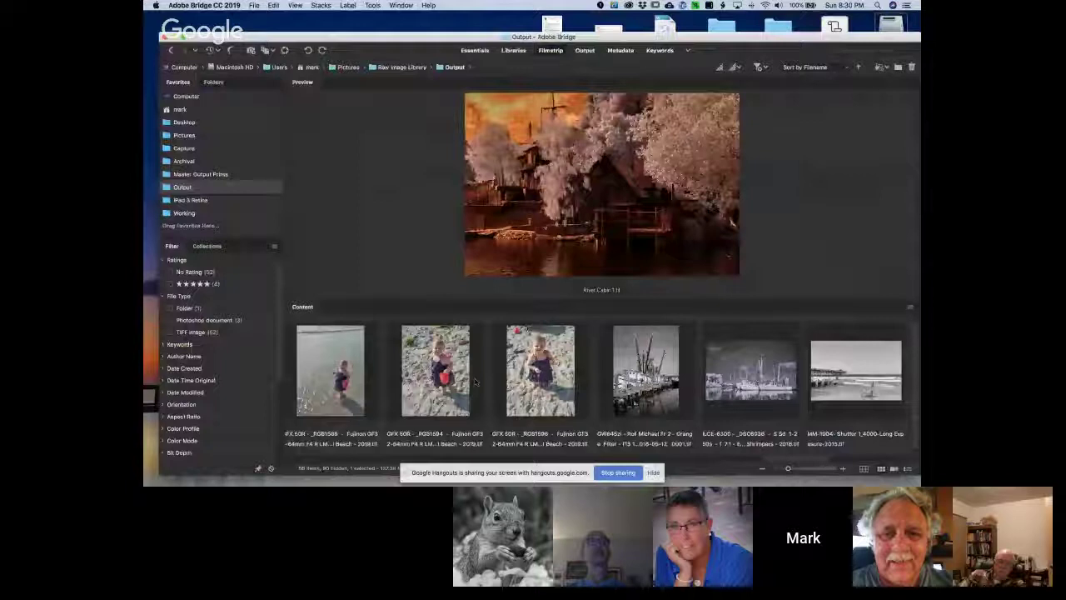
pyautogui.click(506, 379)
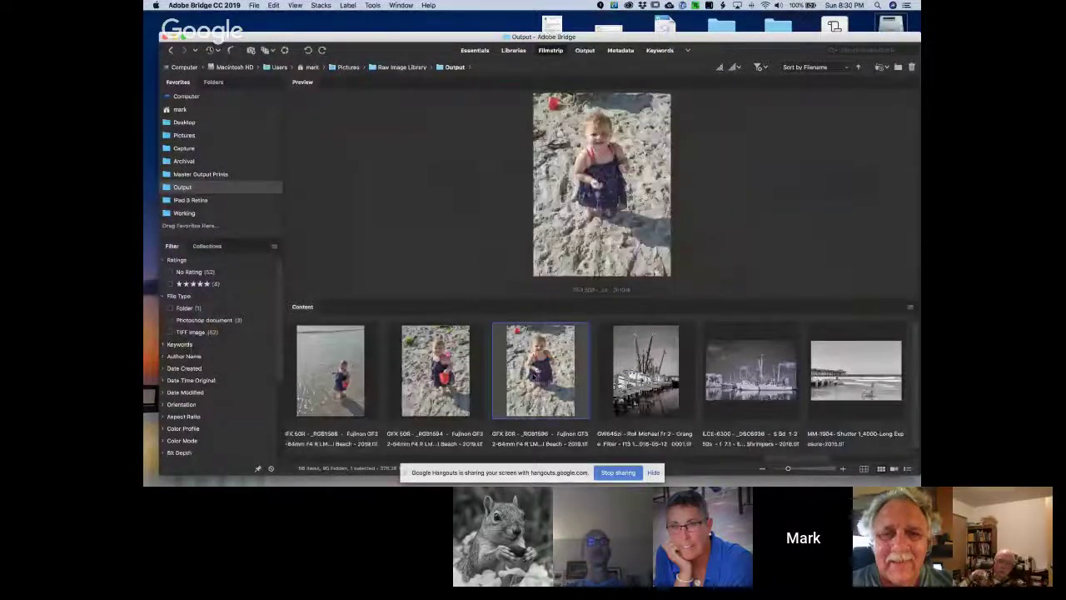
pyautogui.click(457, 377)
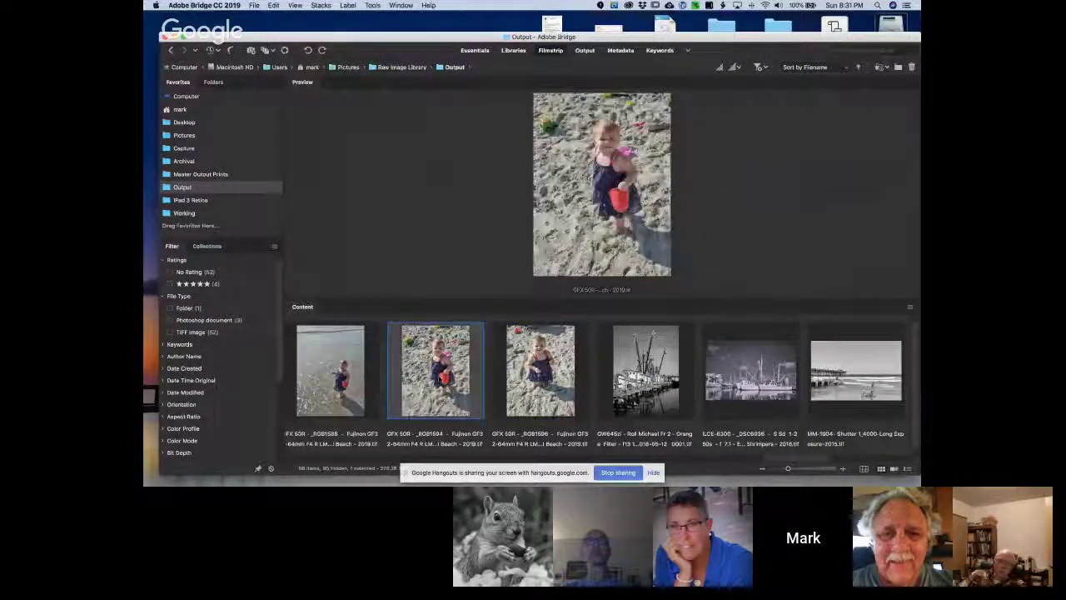
pyautogui.click(363, 383)
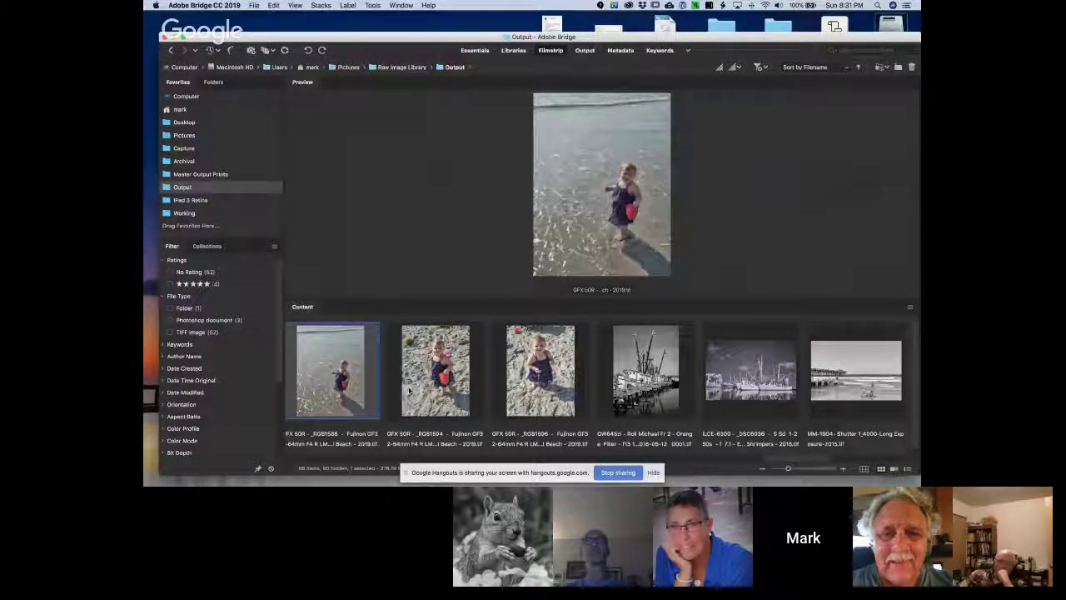
pyautogui.click(409, 390)
pyautogui.click(358, 379)
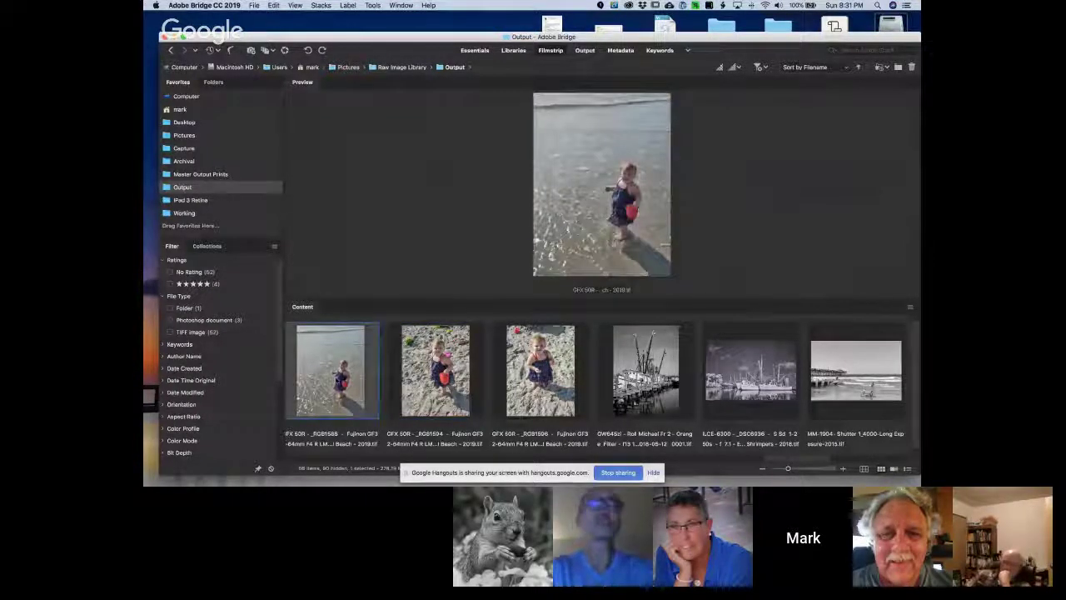
pyautogui.click(383, 390)
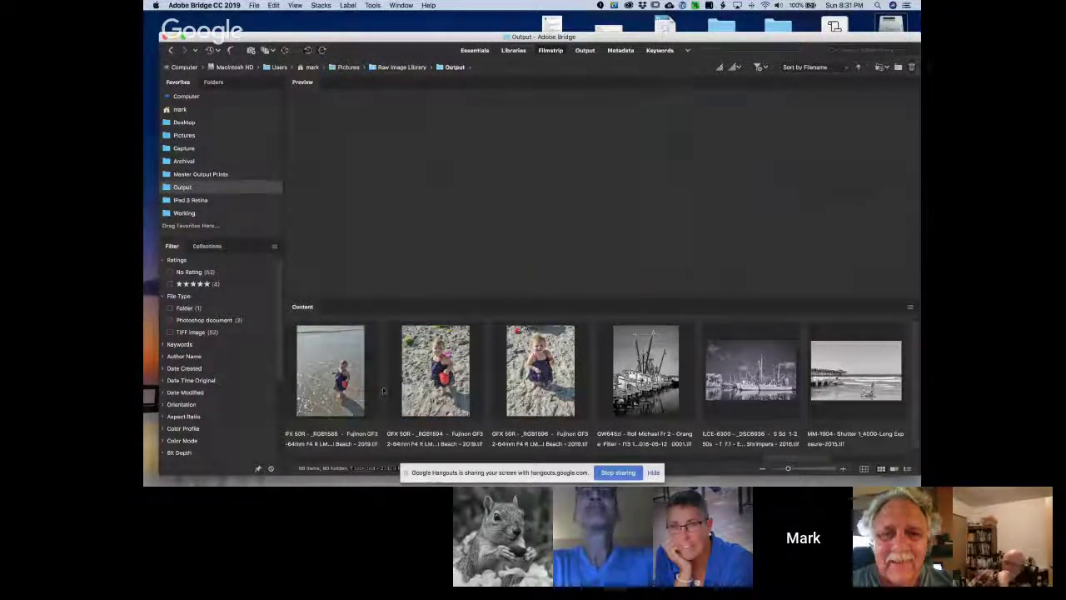
pyautogui.doubleClick(427, 385)
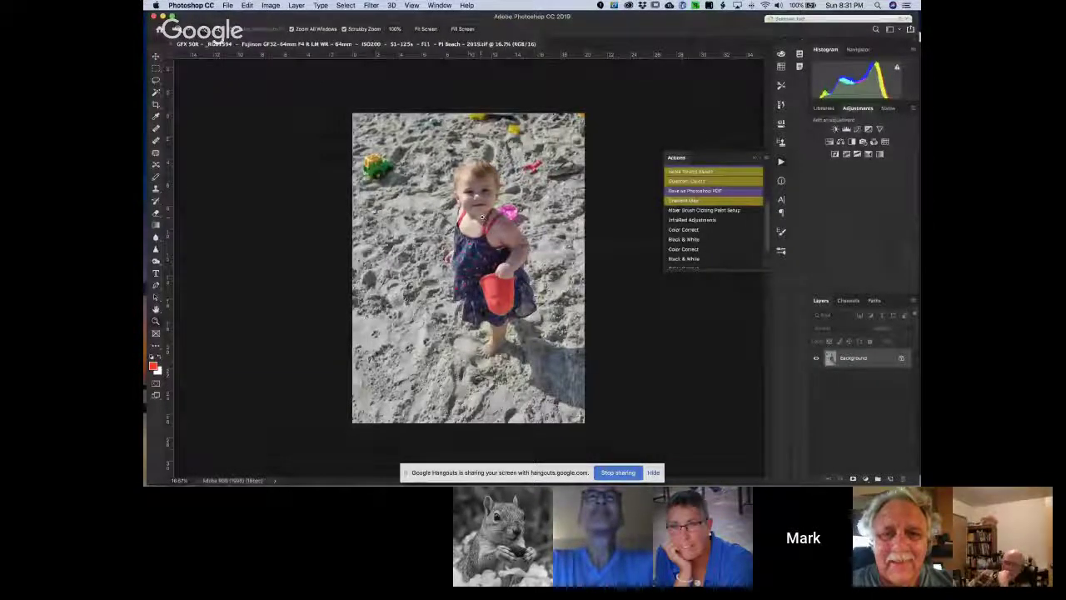
# Collapse the Actions list, expand the Nik Selective Tool and reduce the beach photo's noise with Dfine 2's automatic method.
pyautogui.click(755, 161)
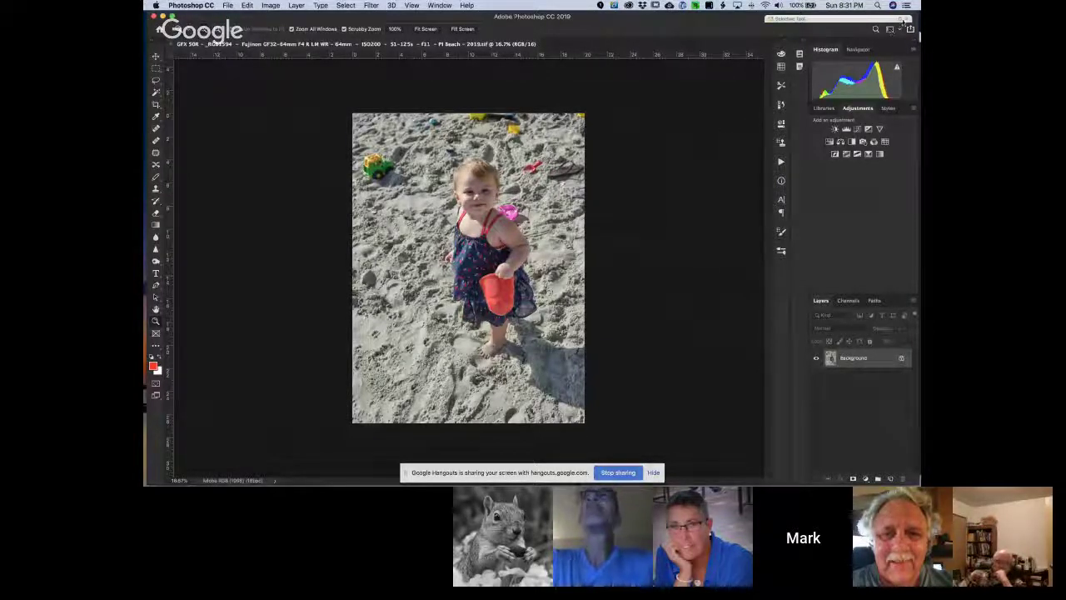
pyautogui.click(902, 21)
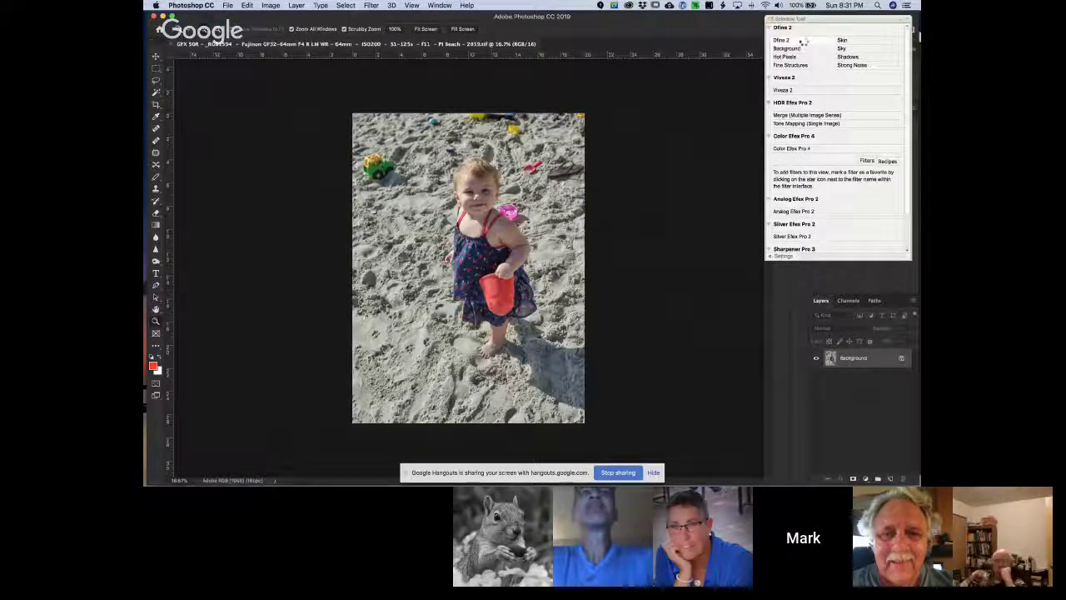
pyautogui.click(804, 41)
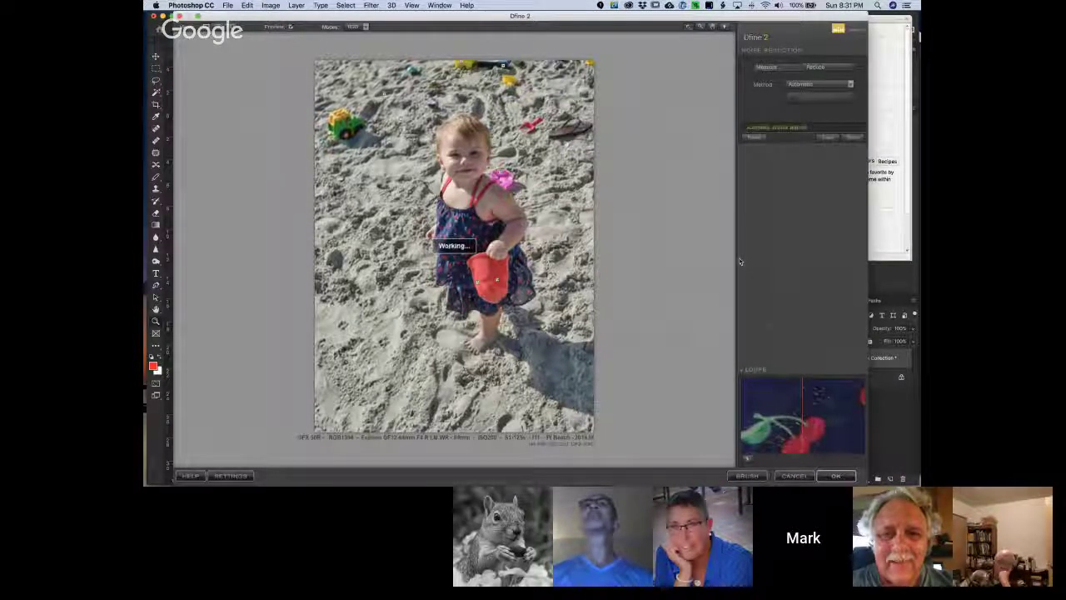
pyautogui.click(835, 476)
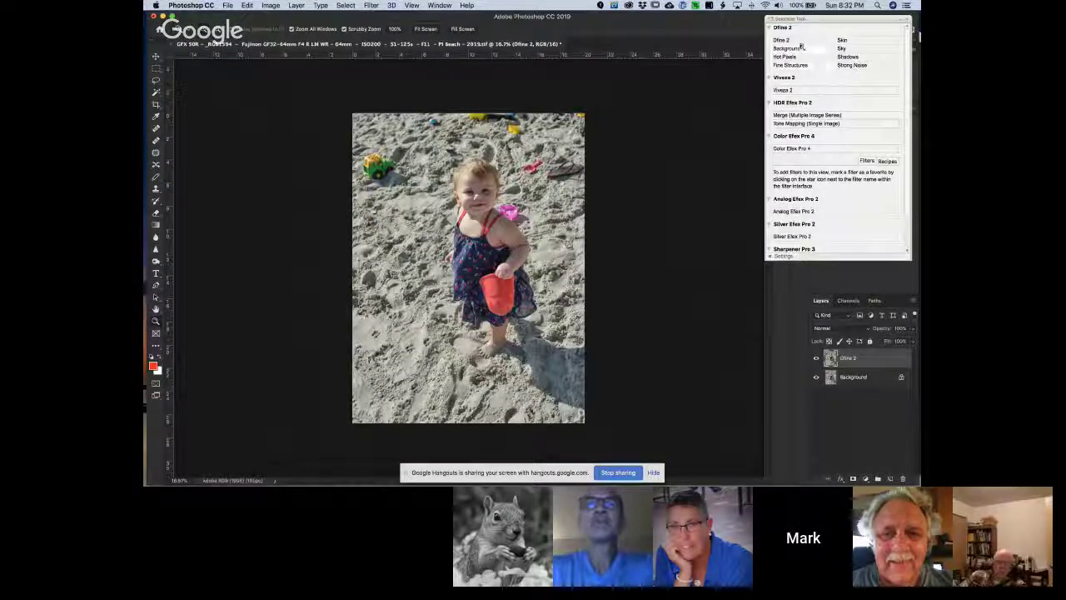
# Start Color Efex Pro 4 on the beach photo and raise Tonal Contrast's highlights to about 38%.
pyautogui.click(805, 150)
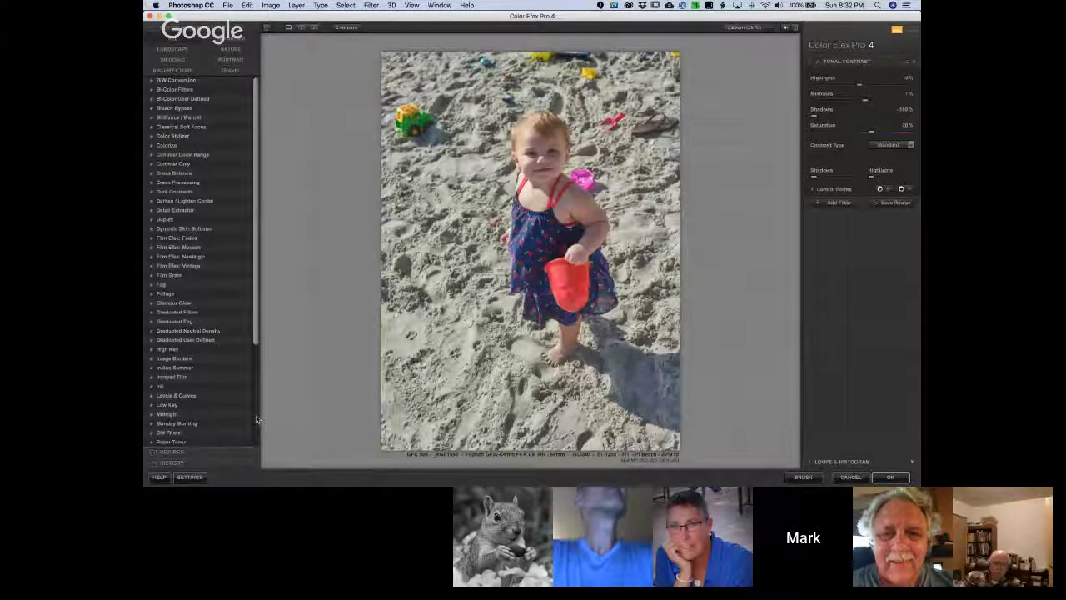
pyautogui.scroll(-5, 258, 422)
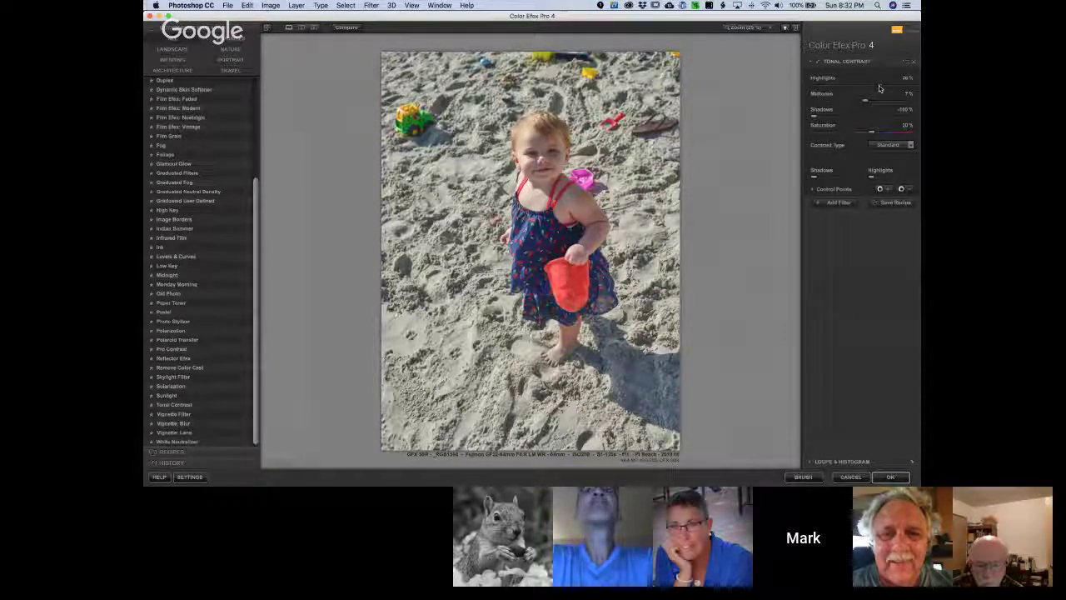
pyautogui.moveTo(881, 88); pyautogui.dragTo(889, 89)
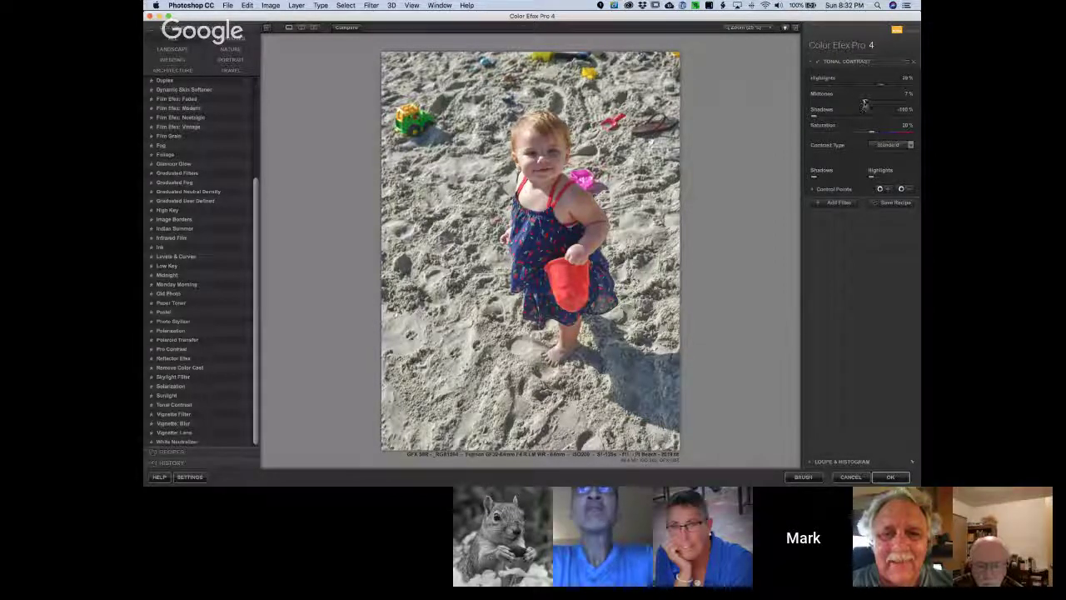
# Try stronger midtone contrast up to 100%, settle the midtones at about 52% and raise the shadows to about 22%.
pyautogui.moveTo(864, 104); pyautogui.dragTo(882, 116)
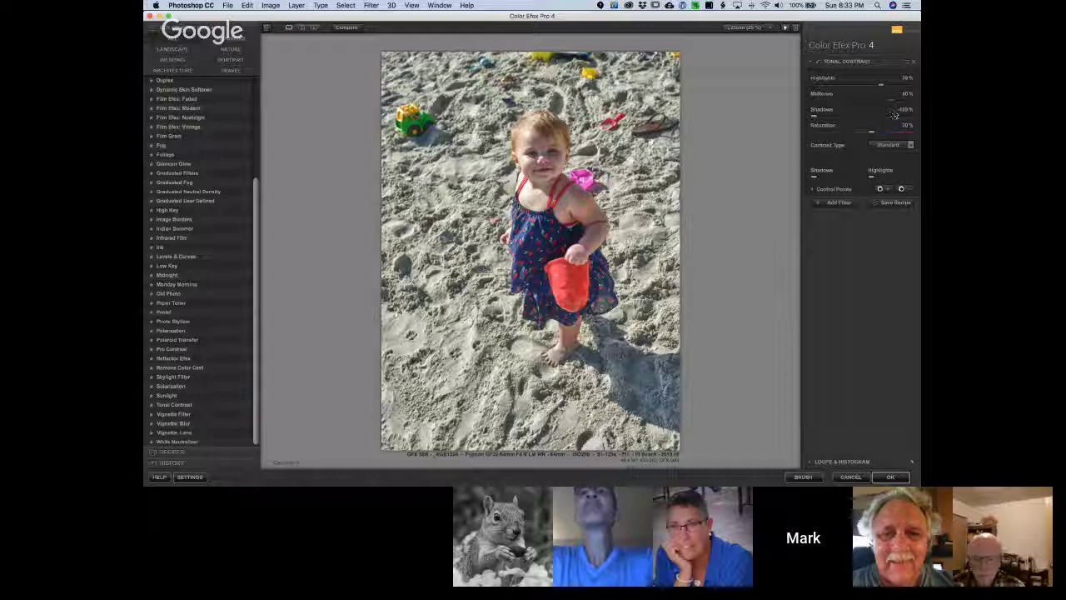
pyautogui.press('super+z')
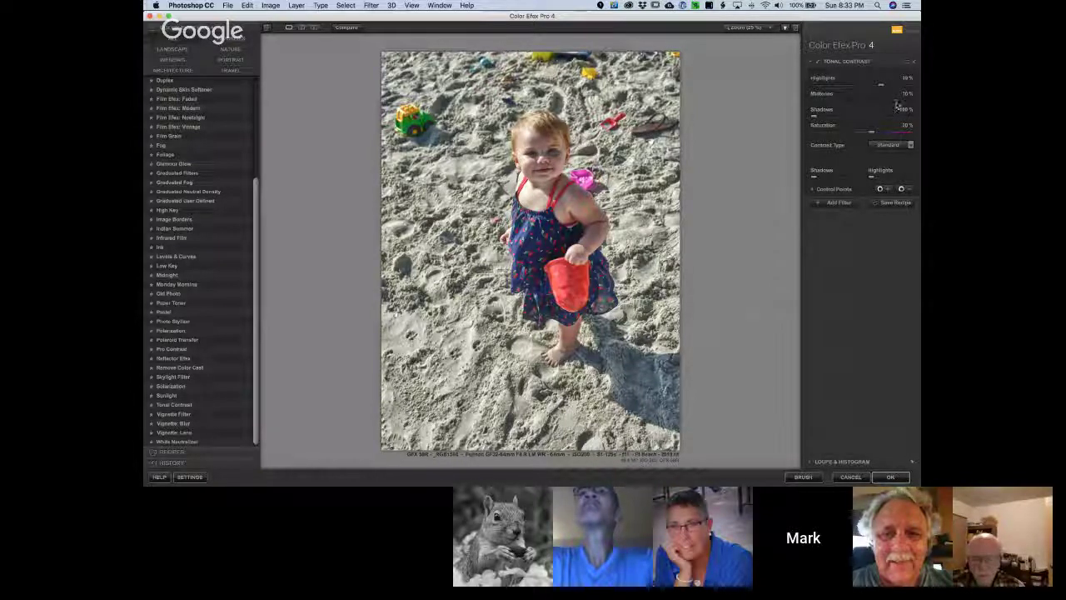
pyautogui.moveTo(898, 107); pyautogui.dragTo(920, 106)
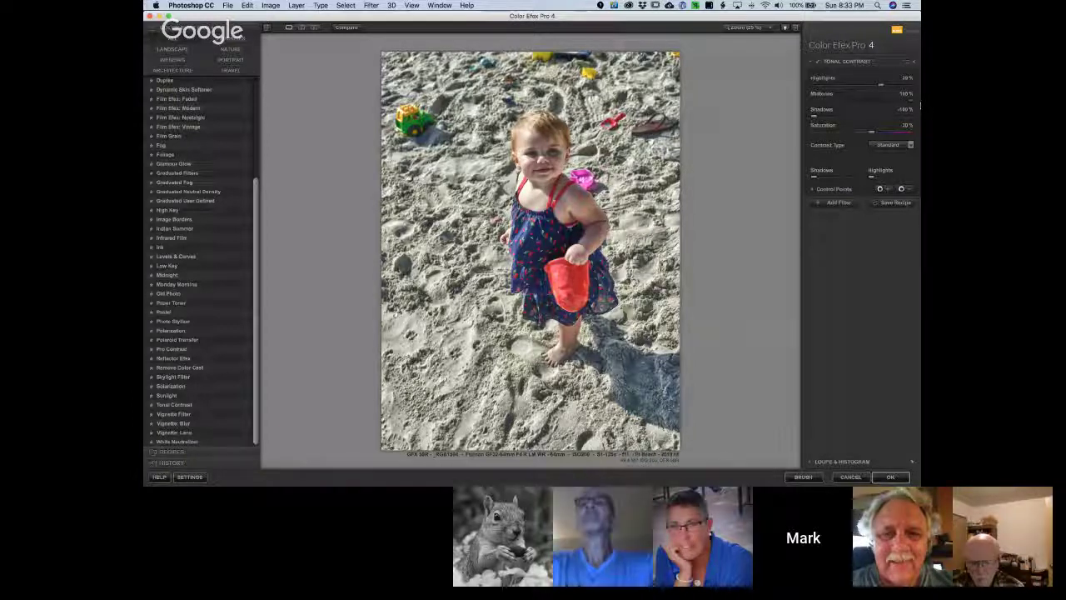
pyautogui.moveTo(913, 93); pyautogui.dragTo(890, 124)
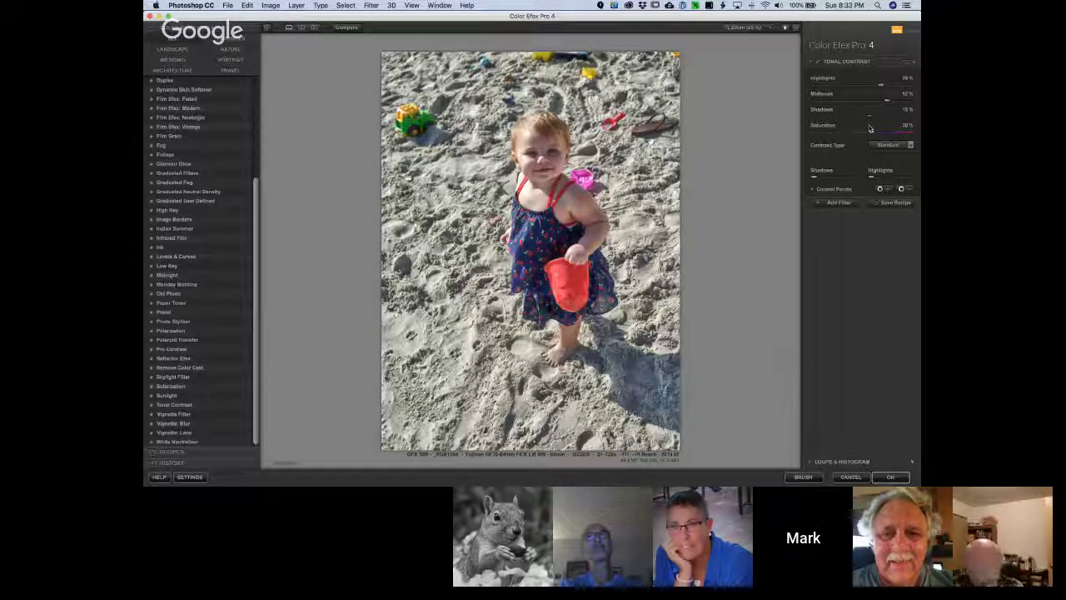
pyautogui.moveTo(861, 116)
pyautogui.mouseDown()
pyautogui.moveTo(847, 131)
pyautogui.moveTo(871, 131)
pyautogui.mouseUp()
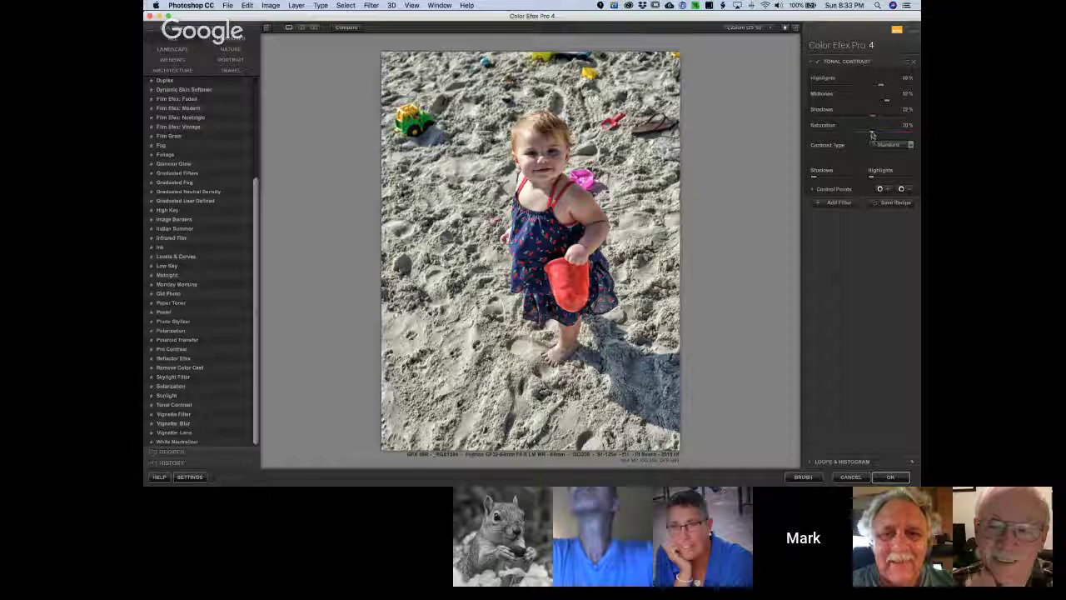
# Lower Tonal Contrast's saturation to about 6%, raise the shadow protection slightly and apply the filter.
pyautogui.click(867, 135)
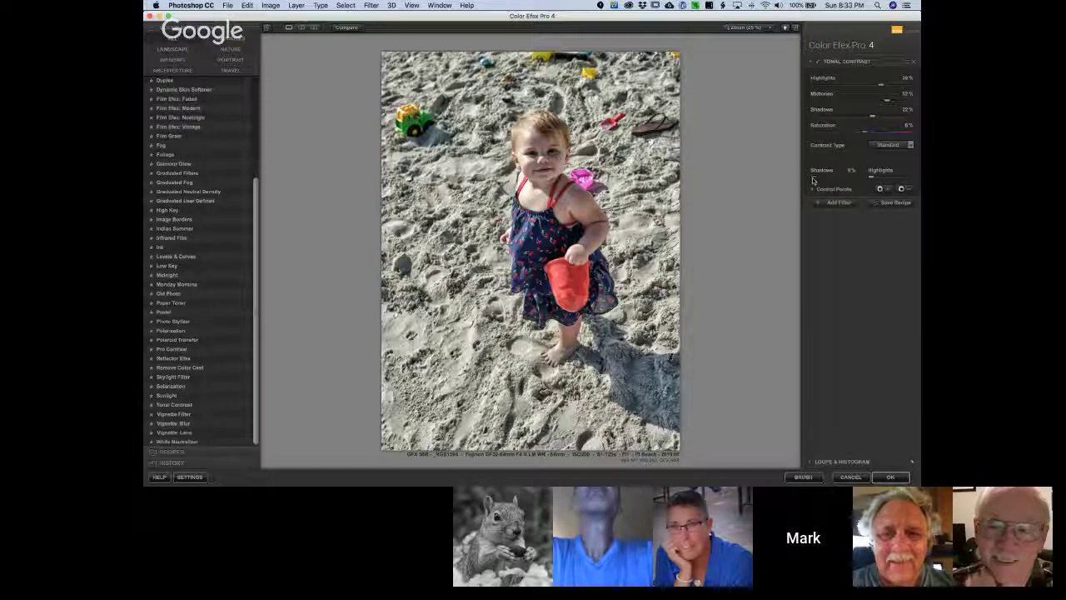
pyautogui.moveTo(814, 177)
pyautogui.mouseDown()
pyautogui.moveTo(845, 180)
pyautogui.moveTo(834, 180)
pyautogui.mouseUp()
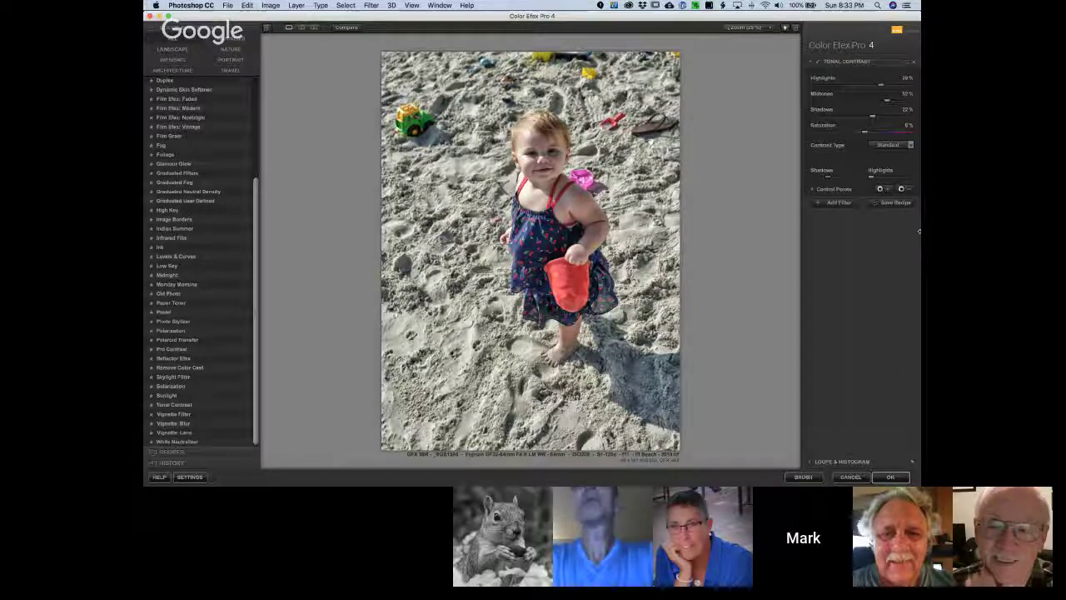
pyautogui.click(890, 478)
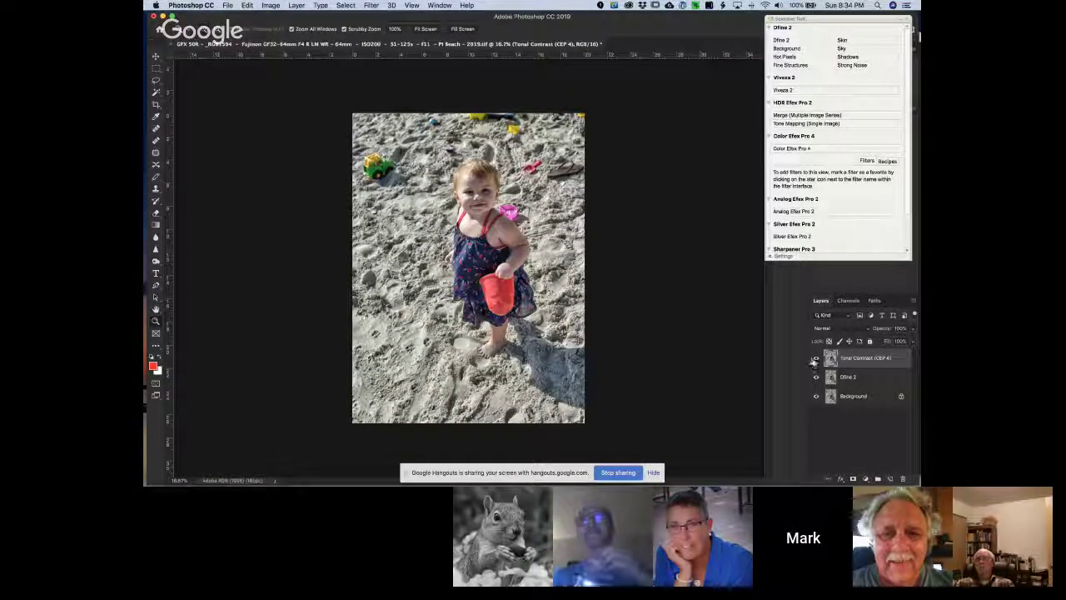
# Fit the beach photo to the screen and compare it with and without the Tonal Contrast layer.
pyautogui.click(426, 28)
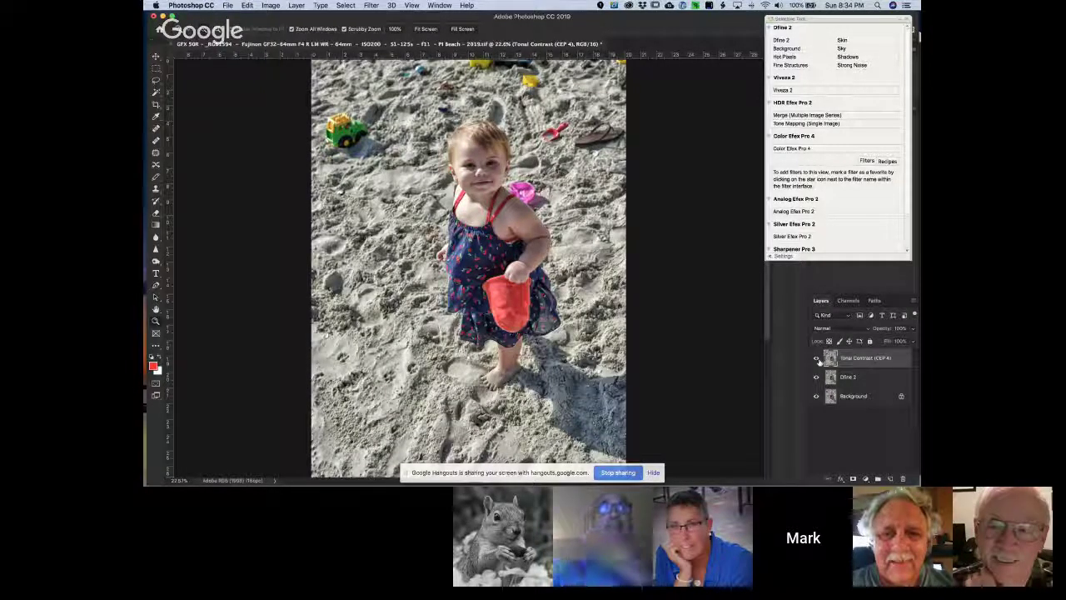
pyautogui.click(818, 360)
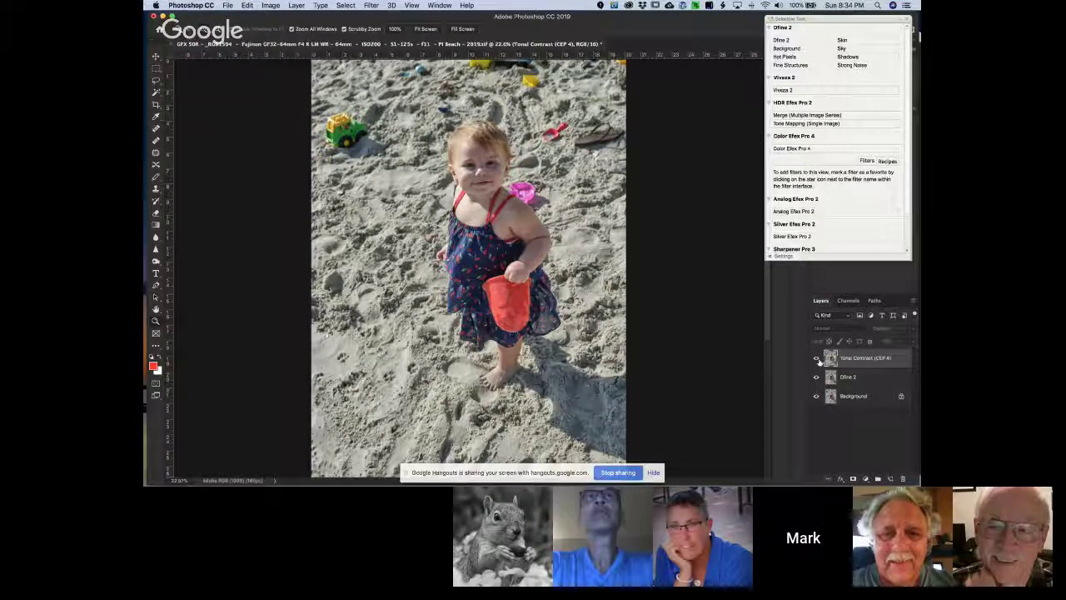
pyautogui.click(818, 359)
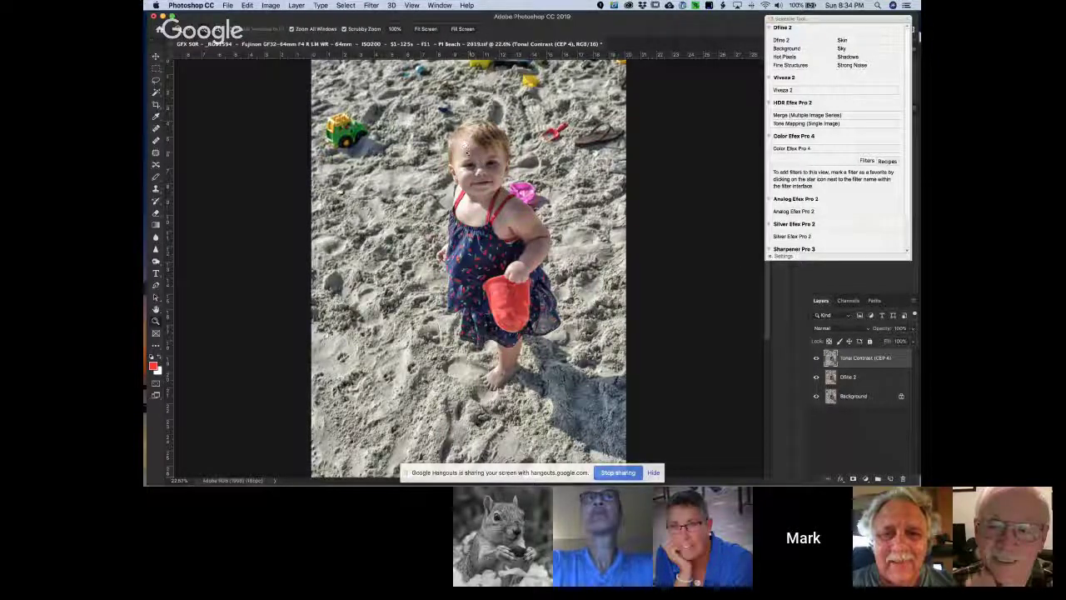
pyautogui.click(817, 361)
pyautogui.click(818, 361)
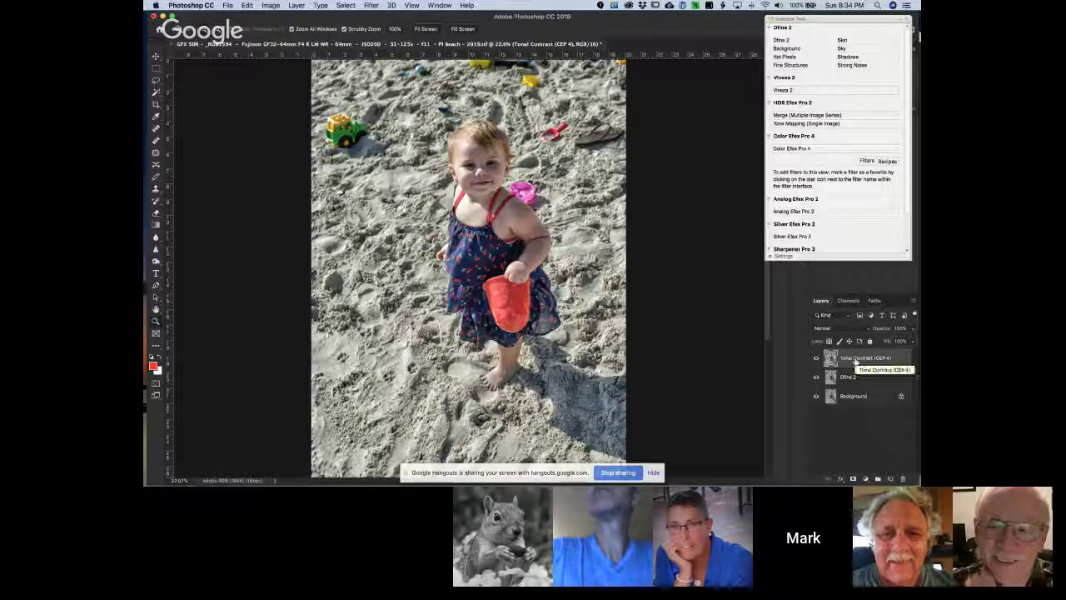
# Start Viveza 2, place a control point on the child's blue dress and raise its brightness to about 22%.
pyautogui.click(793, 93)
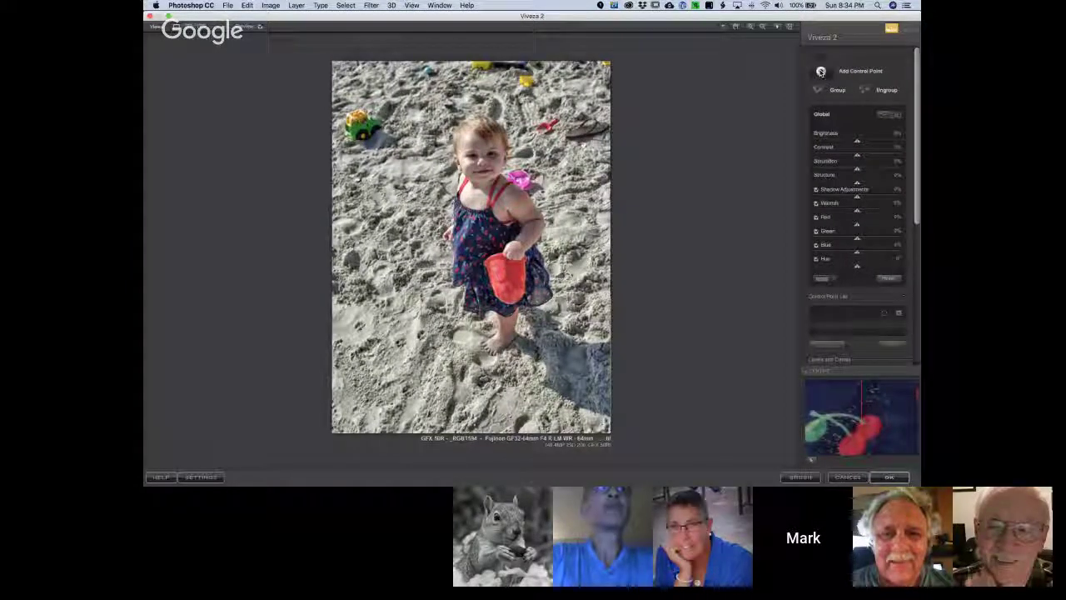
pyautogui.click(821, 72)
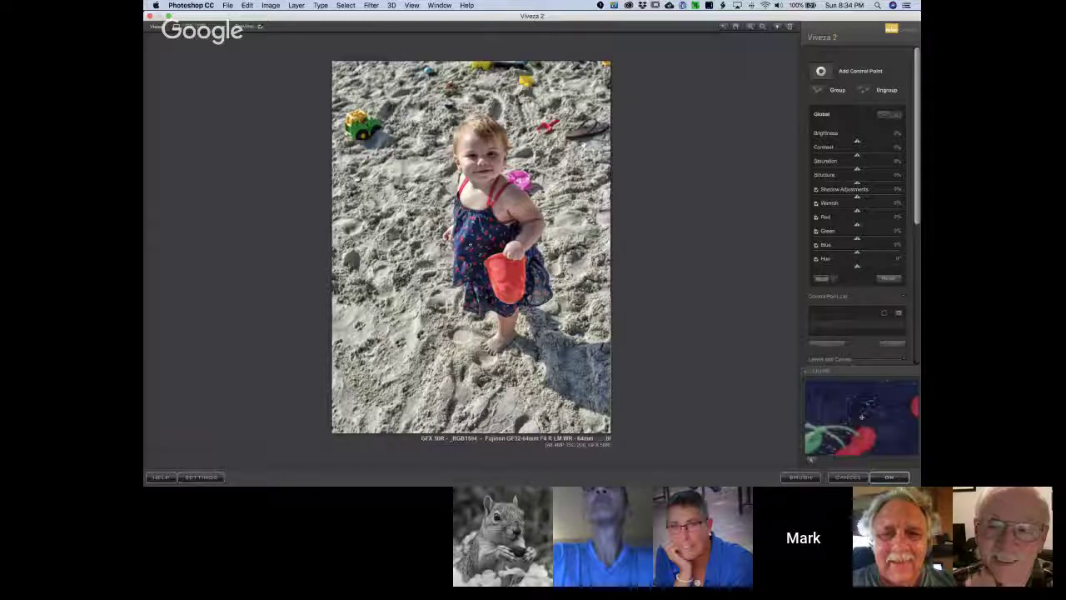
pyautogui.click(471, 248)
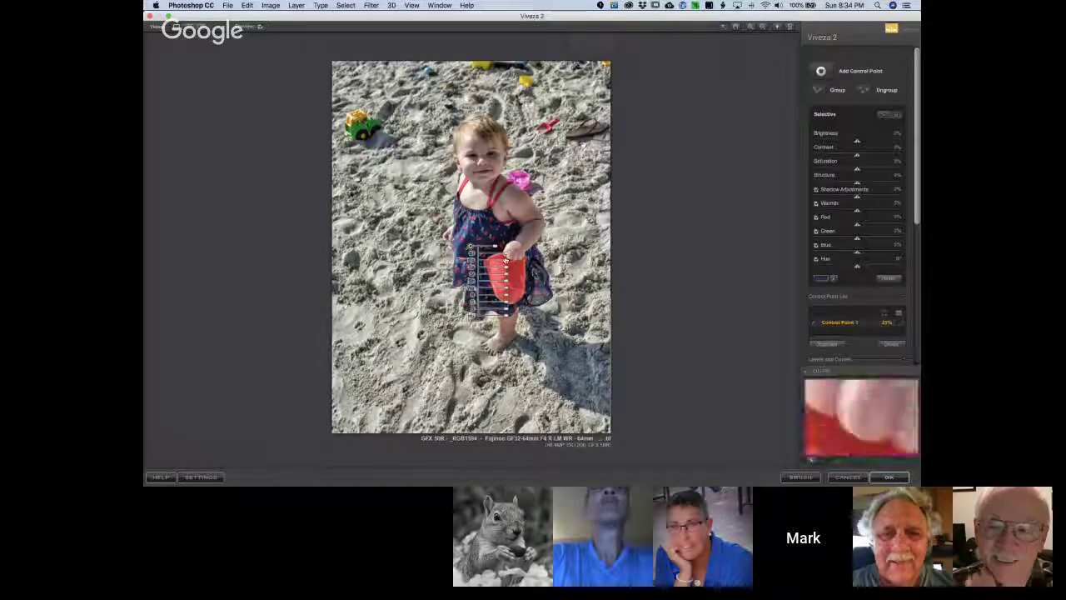
pyautogui.moveTo(505, 259); pyautogui.dragTo(512, 255)
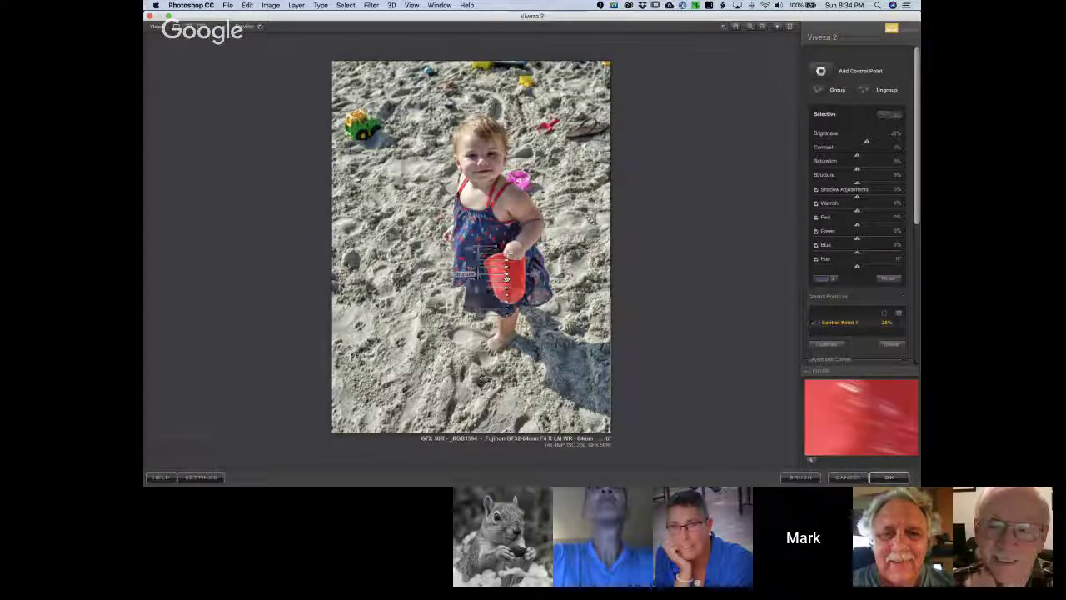
# Raise the dress control point's structure to about 35%, contrast to about 20% and saturation to about 37%.
pyautogui.moveTo(506, 272)
pyautogui.mouseDown()
pyautogui.moveTo(524, 277)
pyautogui.moveTo(510, 271)
pyautogui.mouseUp()
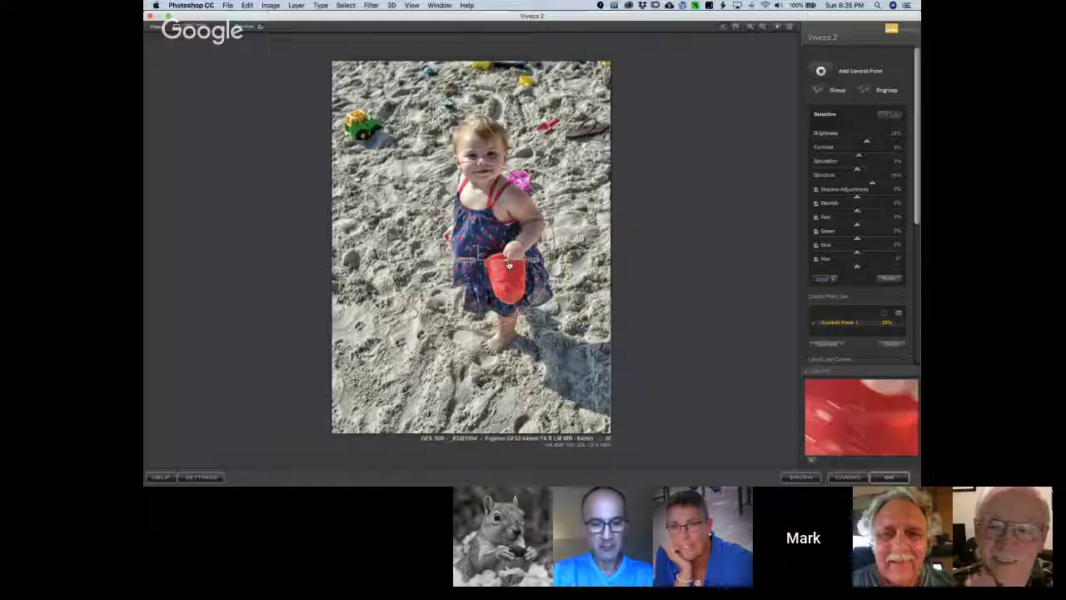
pyautogui.moveTo(509, 265); pyautogui.dragTo(512, 265)
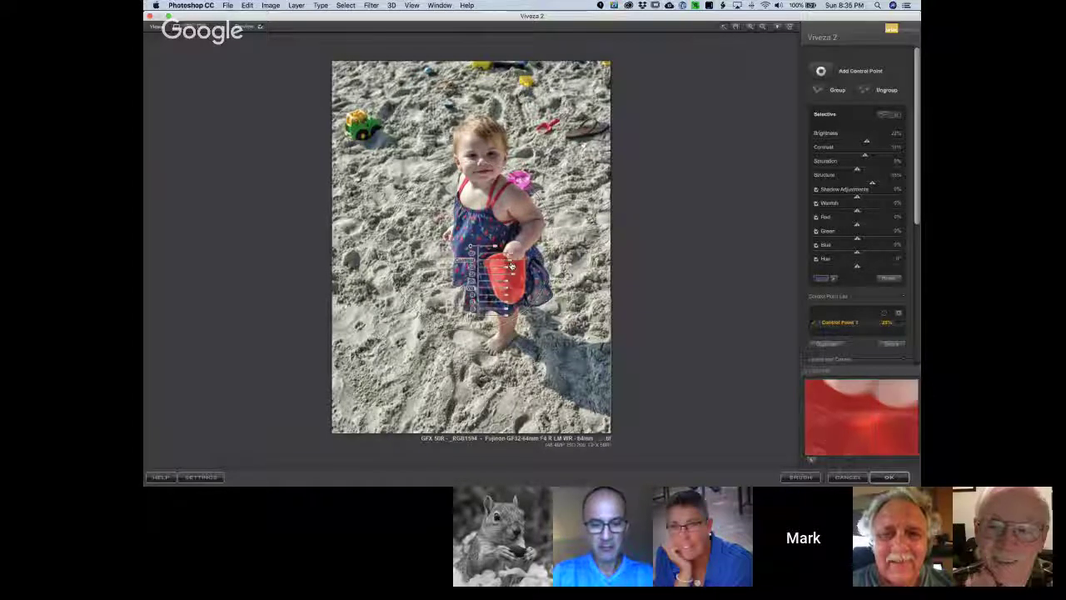
pyautogui.moveTo(510, 278)
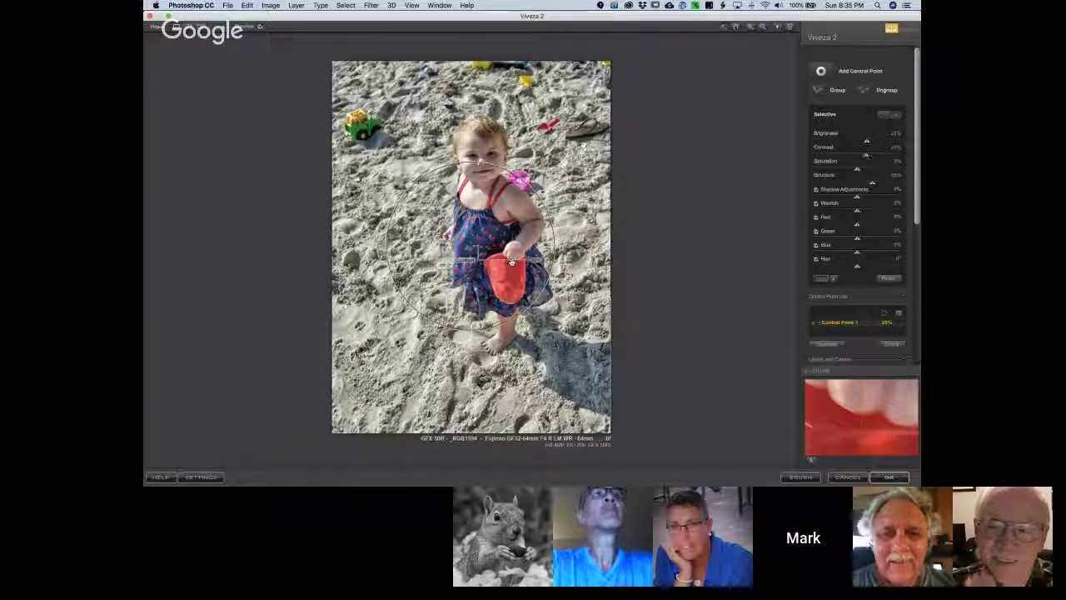
pyautogui.moveTo(511, 261); pyautogui.dragTo(515, 271)
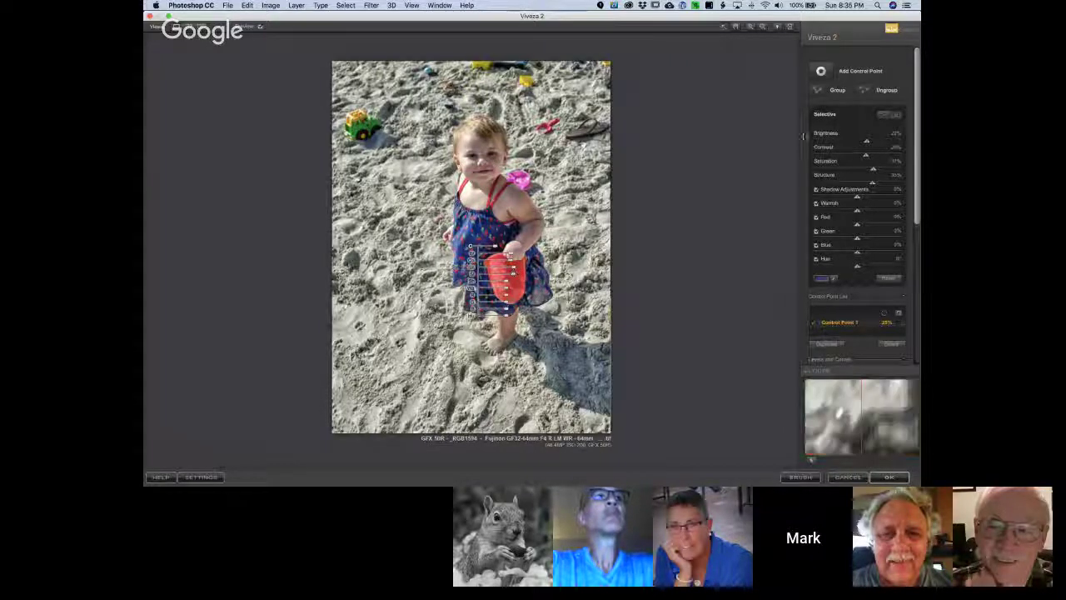
# Place a control point on the red bucket and lower its saturation to about -32%.
pyautogui.click(822, 71)
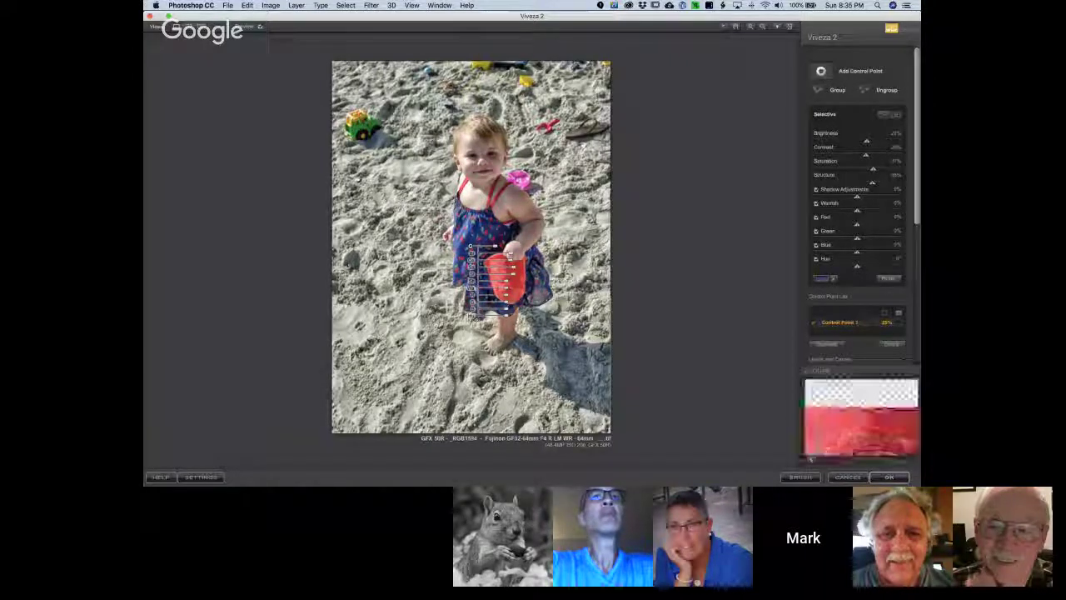
pyautogui.click(505, 271)
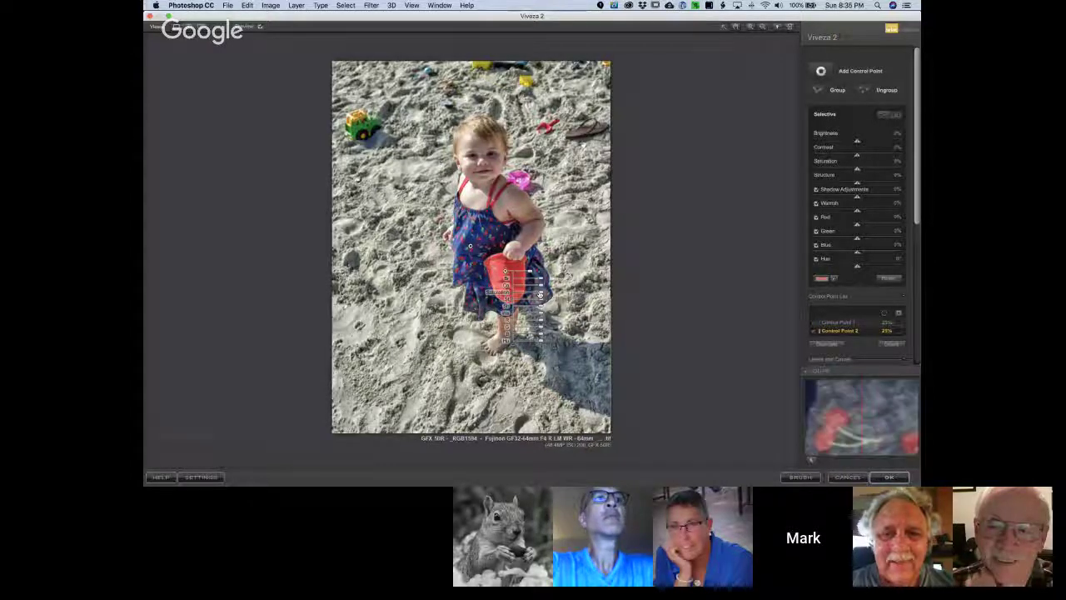
pyautogui.moveTo(541, 292); pyautogui.dragTo(535, 295)
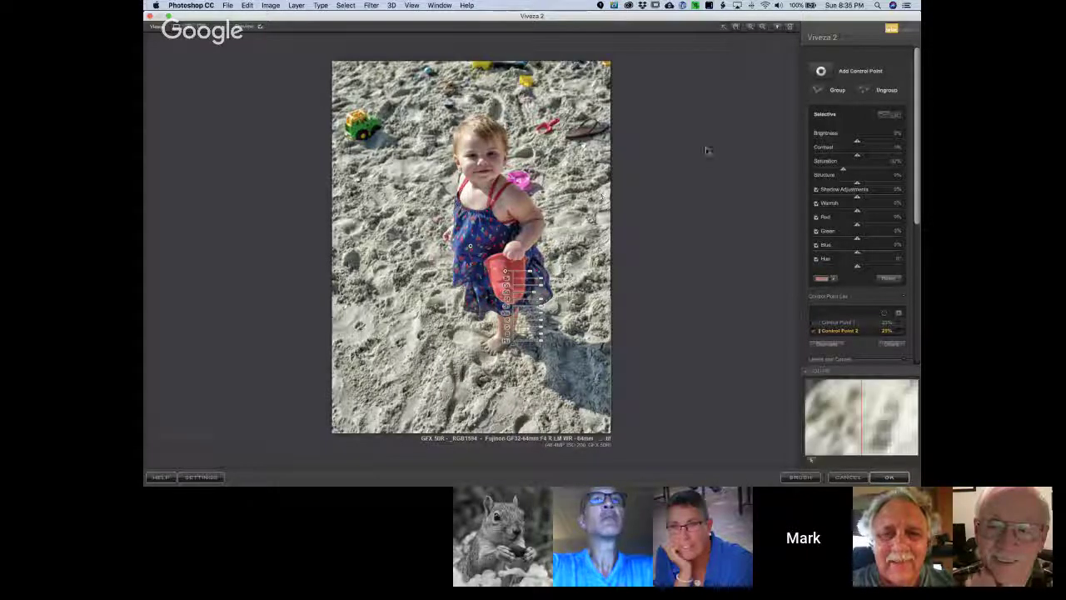
# Place a control point on the child's hair with structure about 26% and brightness about 7%.
pyautogui.click(843, 70)
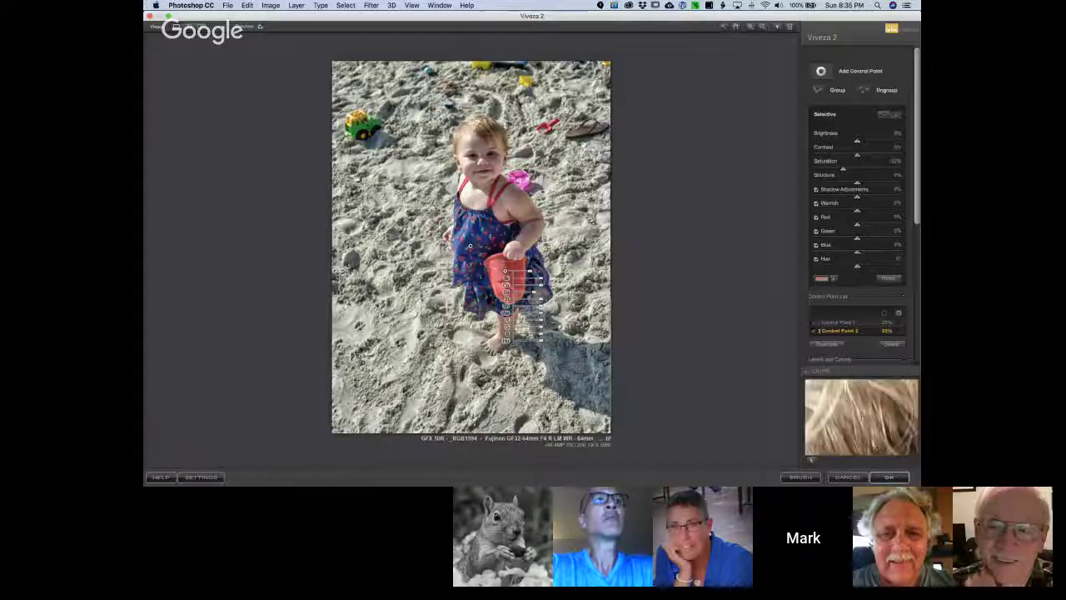
pyautogui.click(483, 132)
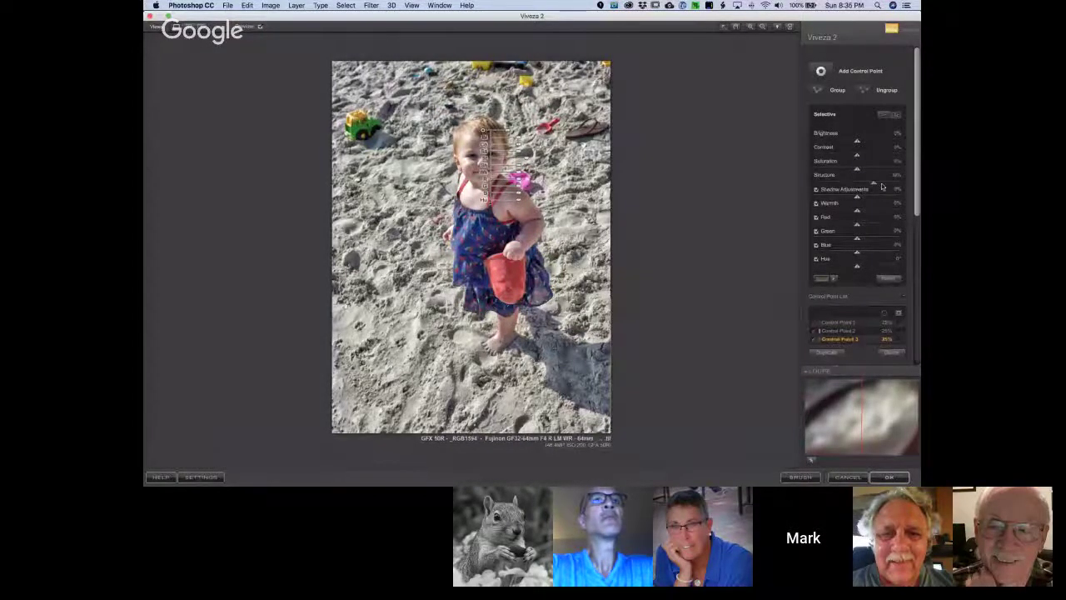
pyautogui.moveTo(883, 185); pyautogui.dragTo(868, 184)
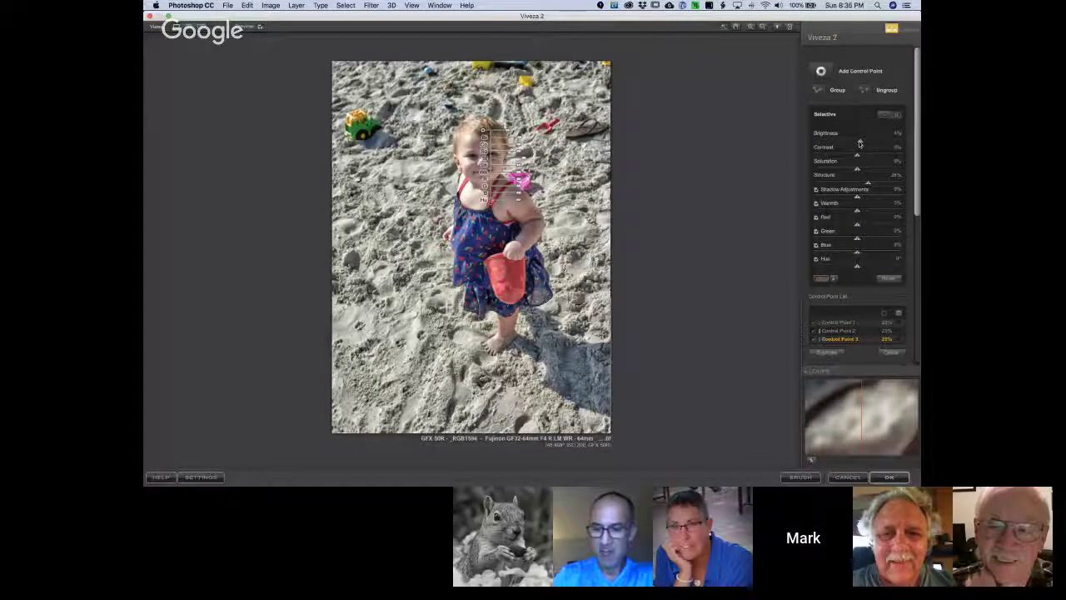
# Place a control point on the sand lower left of the child with brightness about 15% and structure about 36%.
pyautogui.click(820, 73)
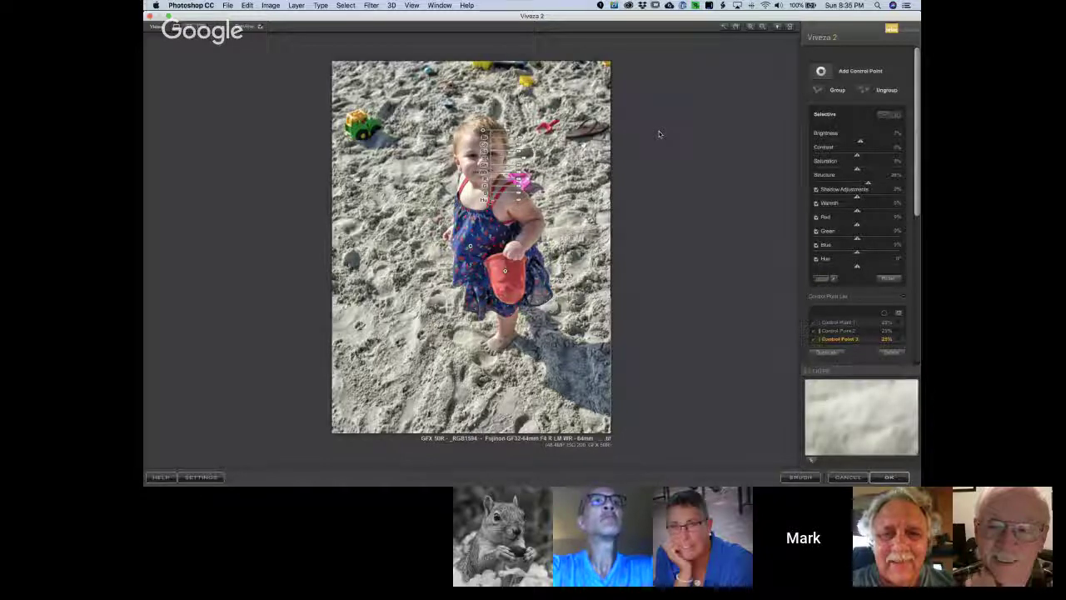
pyautogui.click(821, 73)
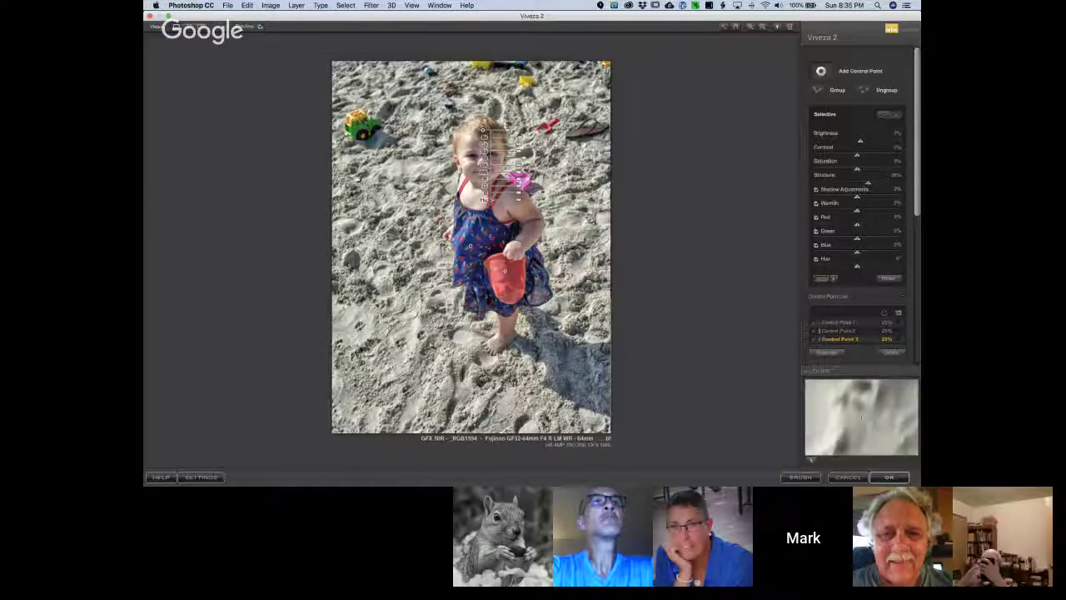
pyautogui.click(392, 330)
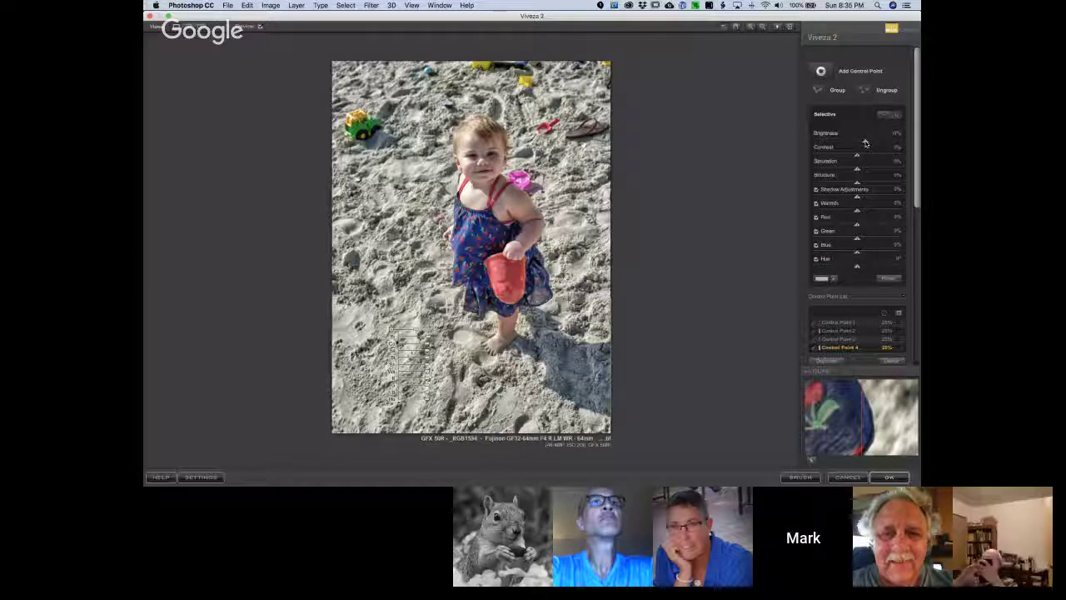
pyautogui.moveTo(862, 143); pyautogui.dragTo(863, 144)
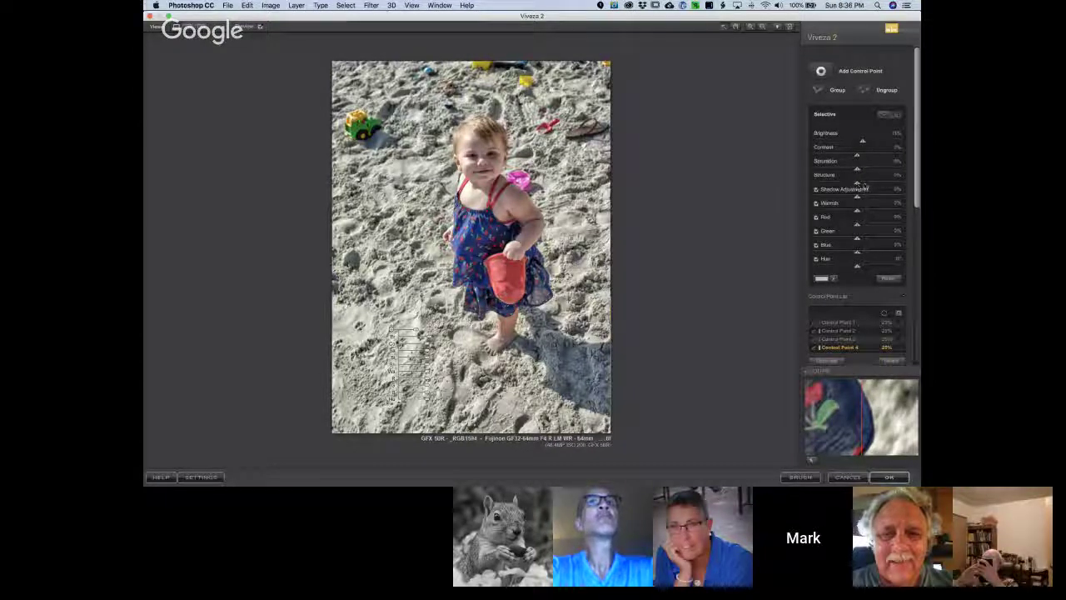
pyautogui.moveTo(879, 185); pyautogui.dragTo(891, 180)
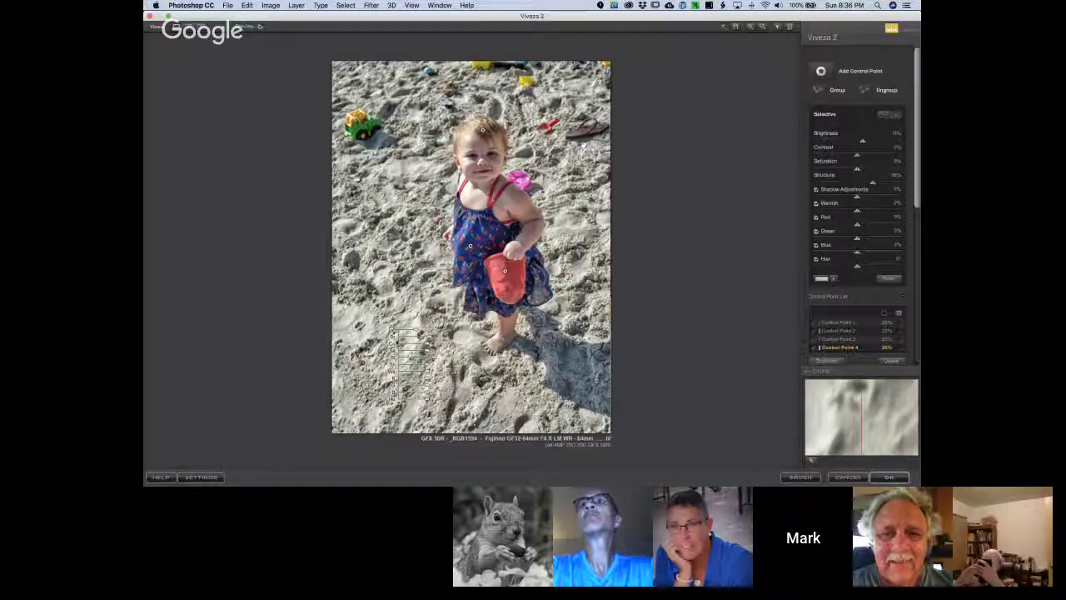
# Copy the sand control point to the child's shadow, the sand beside the arm and the sand near the toy tractor, then apply Viveza 2.
pyautogui.click(564, 366)
pyautogui.click(536, 167)
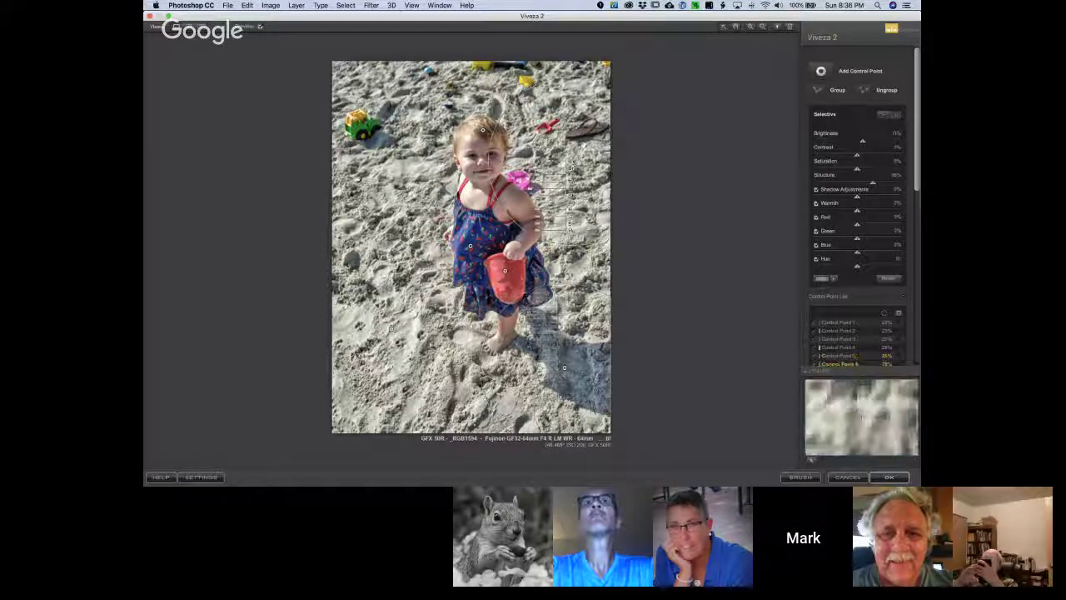
pyautogui.moveTo(535, 166); pyautogui.dragTo(575, 190)
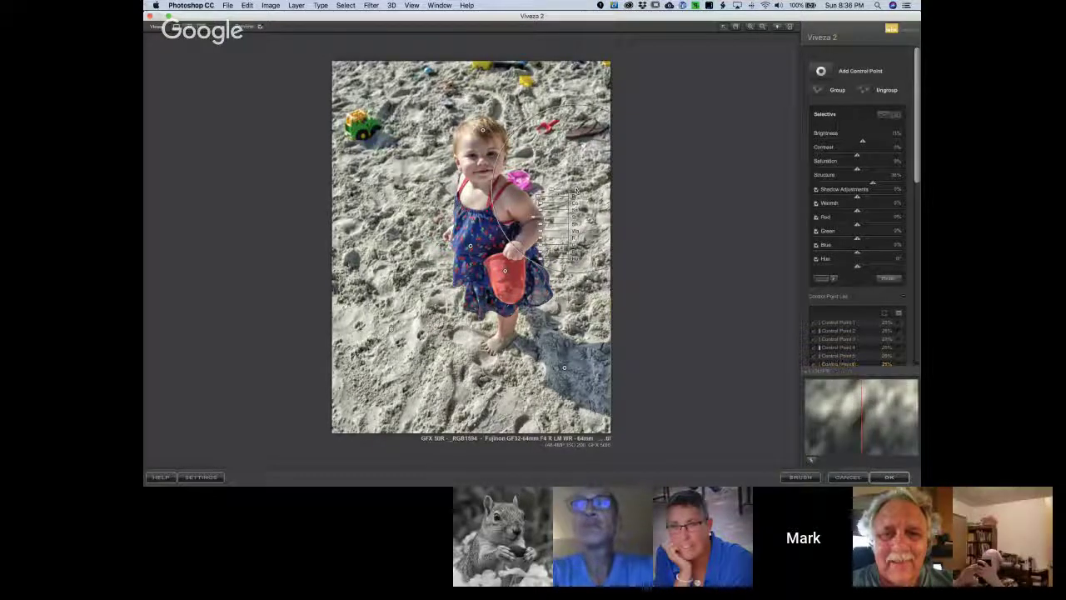
pyautogui.click(424, 107)
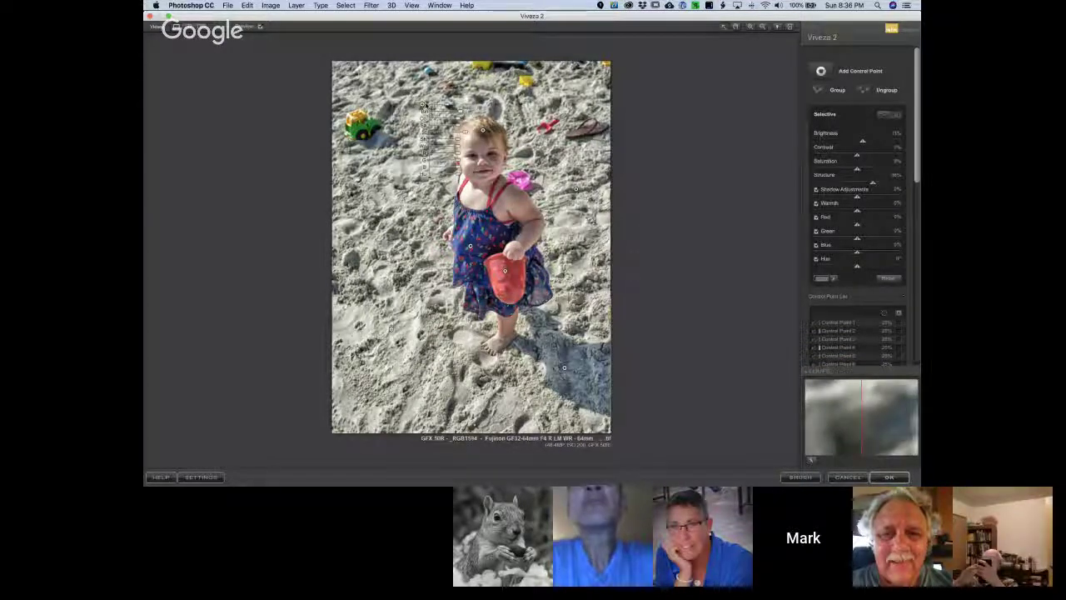
pyautogui.click(593, 152)
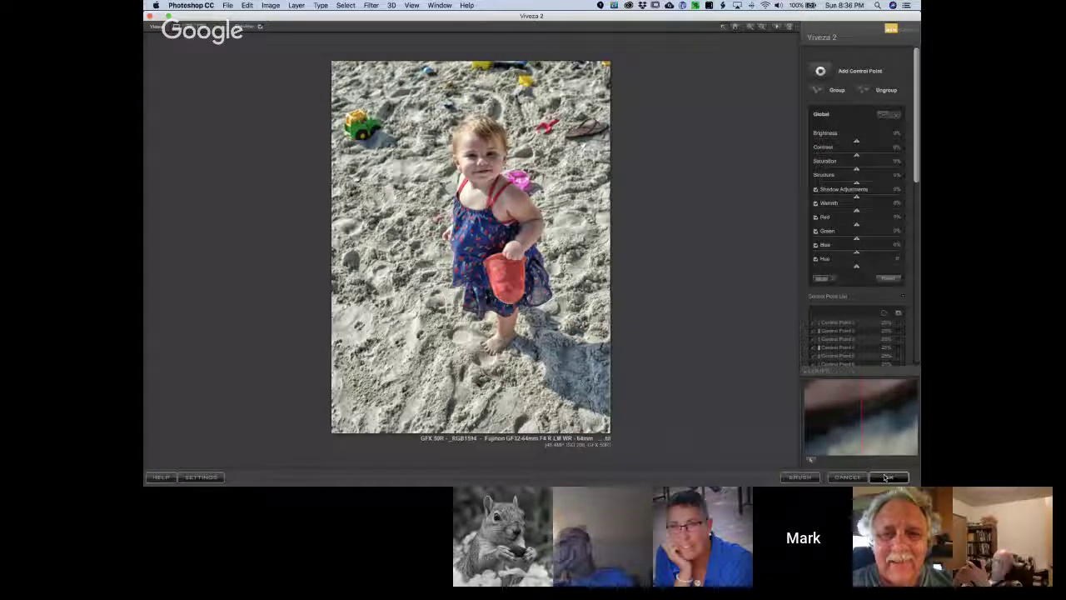
pyautogui.click(888, 478)
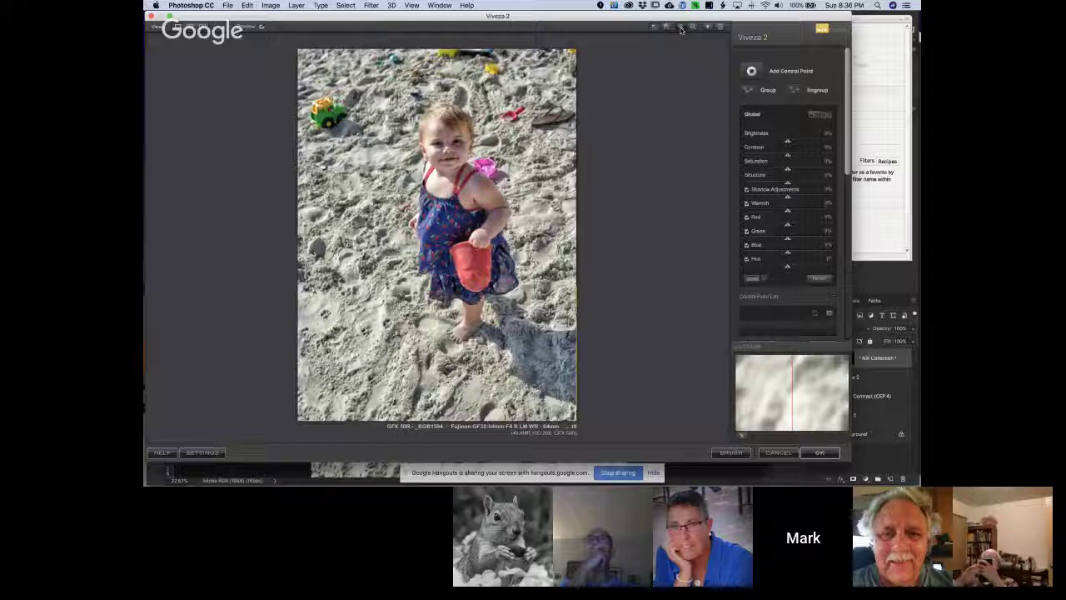
# Place a small control point on the inner part of the child's eye above the sunlit cheek, with brightness about 47%.
pyautogui.click(439, 146)
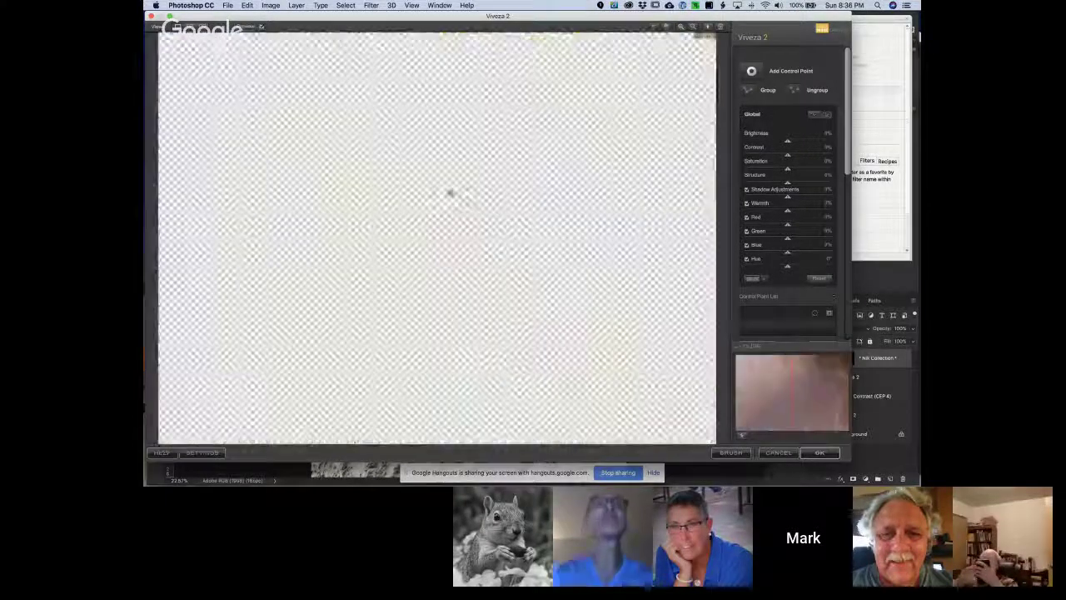
pyautogui.scroll(2, 449, 209)
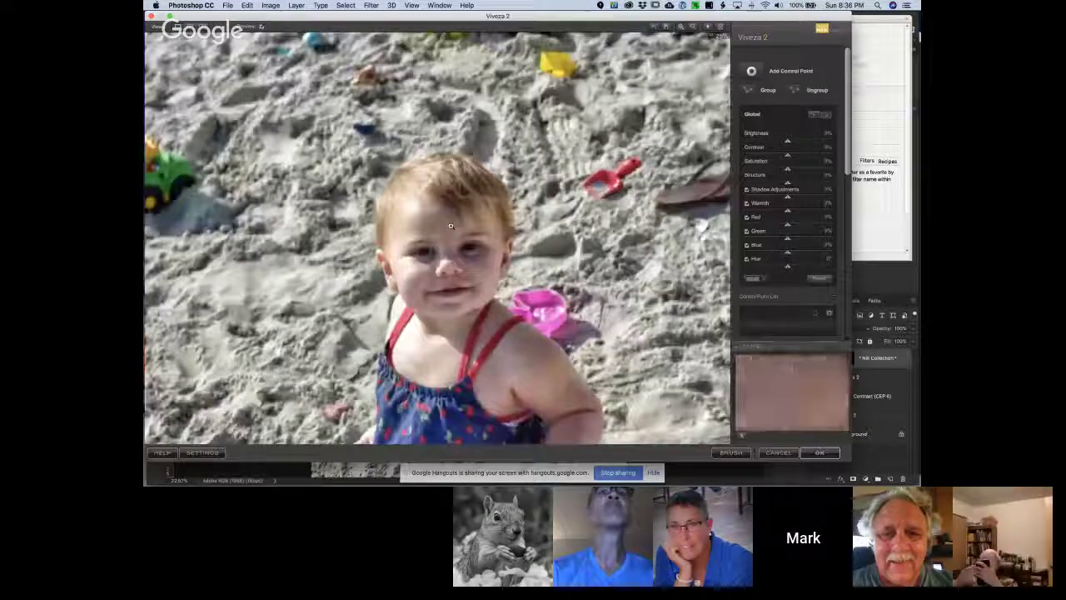
pyautogui.scroll(1, 450, 226)
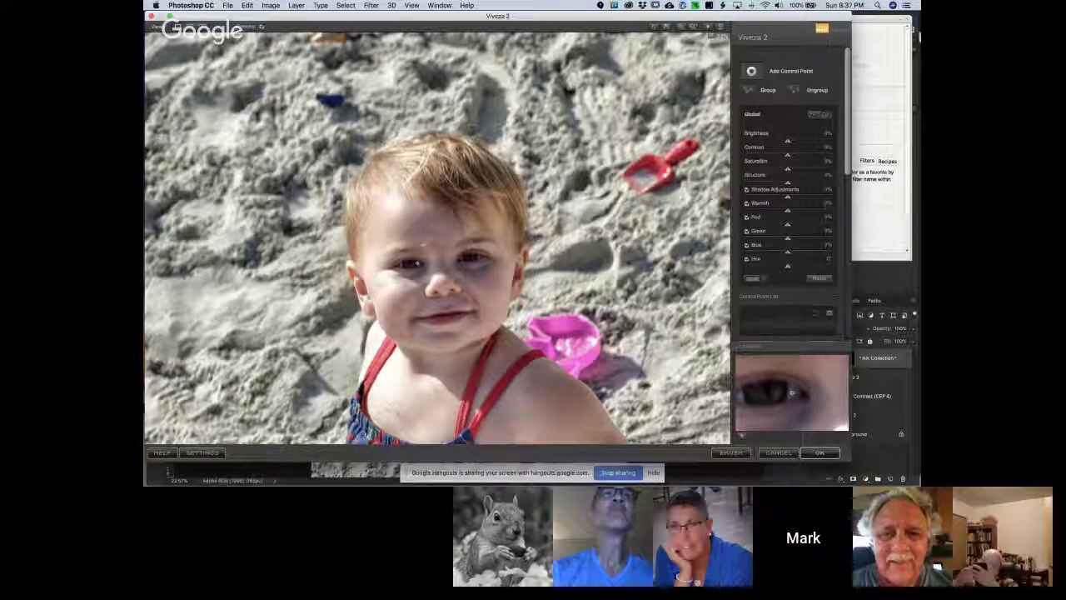
pyautogui.click(419, 265)
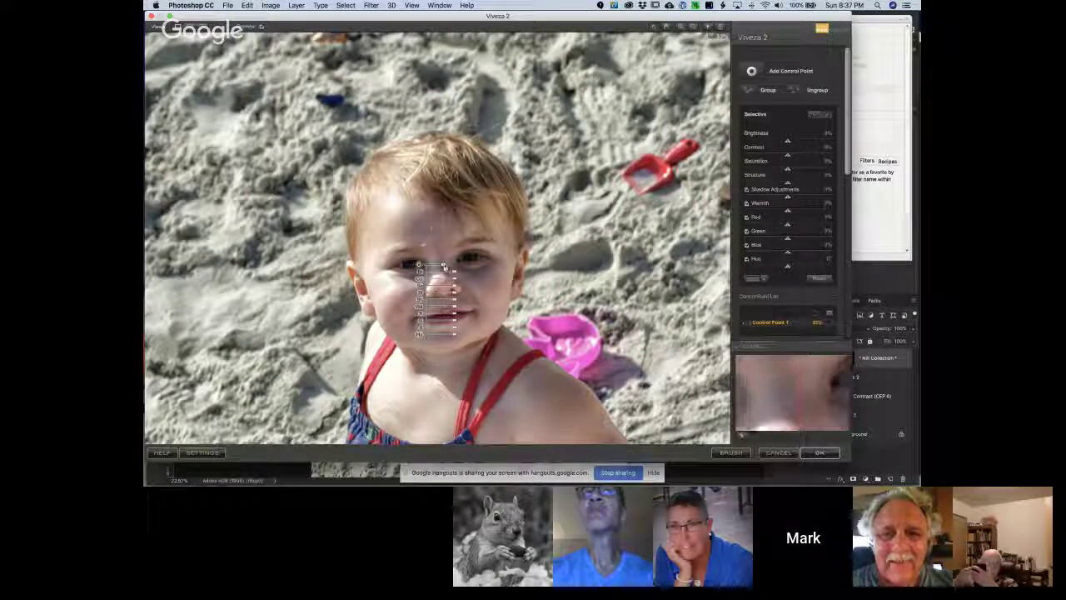
pyautogui.moveTo(441, 269)
pyautogui.moveTo(442, 268); pyautogui.dragTo(435, 266)
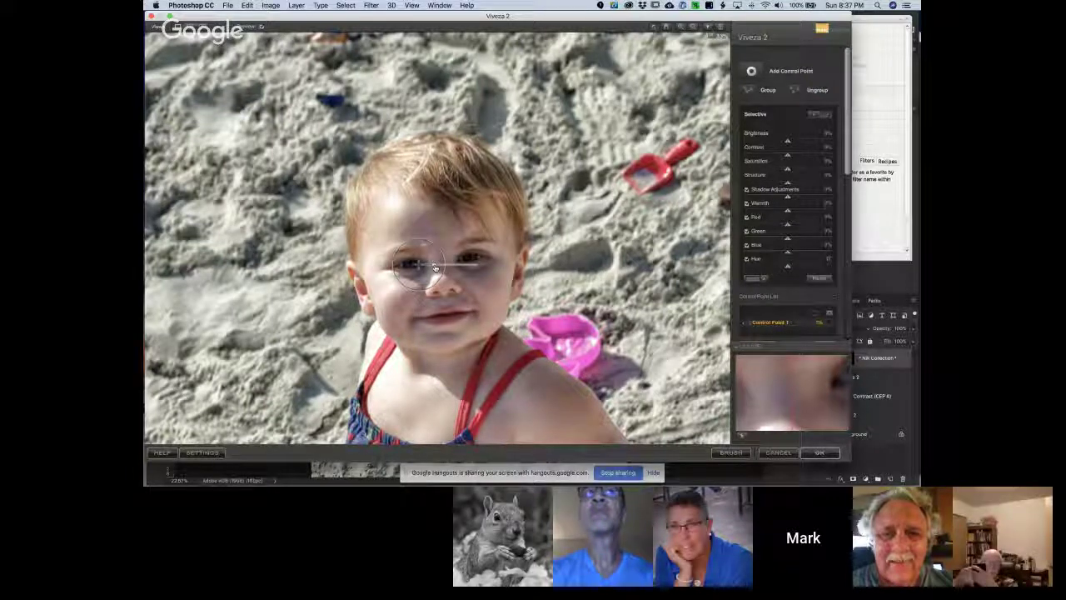
pyautogui.moveTo(435, 267); pyautogui.dragTo(434, 267)
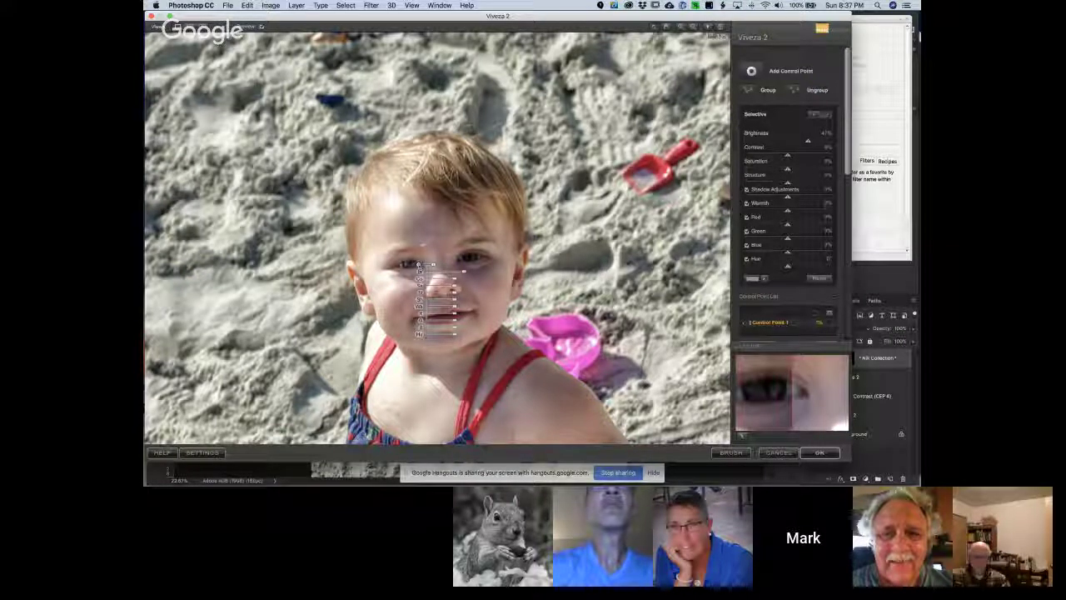
# Copy the eye control point to the outer part of the same eye and to both sides of the other eye.
pyautogui.click(402, 265)
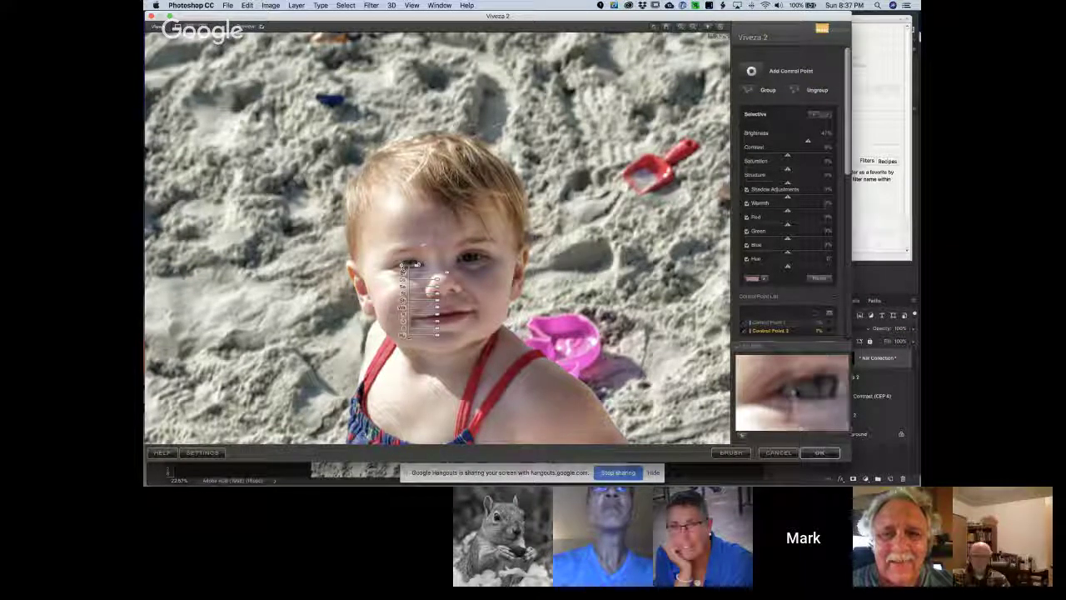
pyautogui.moveTo(404, 265); pyautogui.dragTo(469, 260)
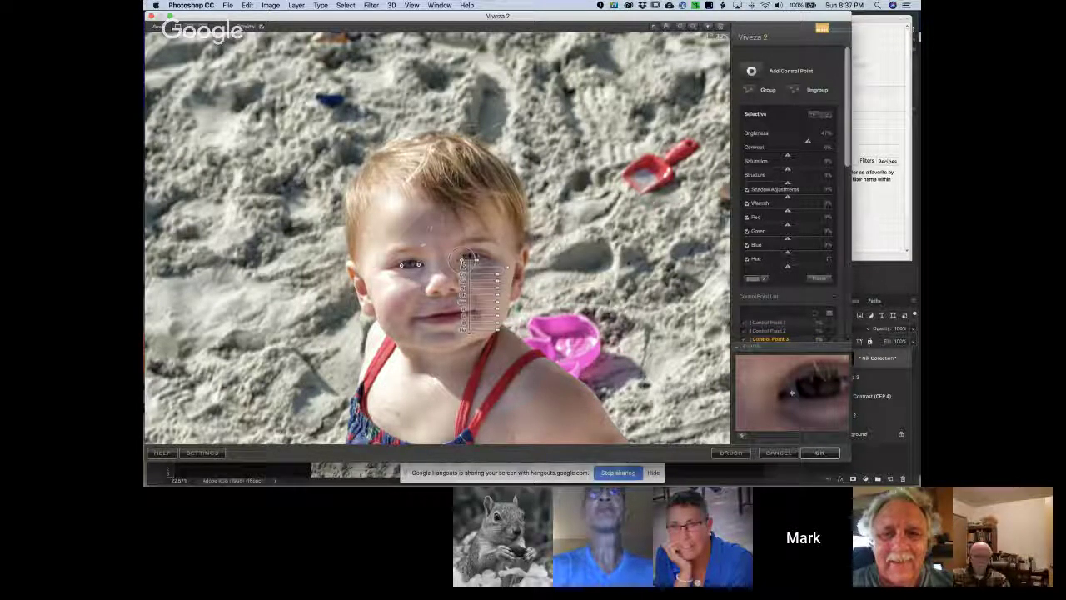
pyautogui.moveTo(463, 261); pyautogui.dragTo(481, 260)
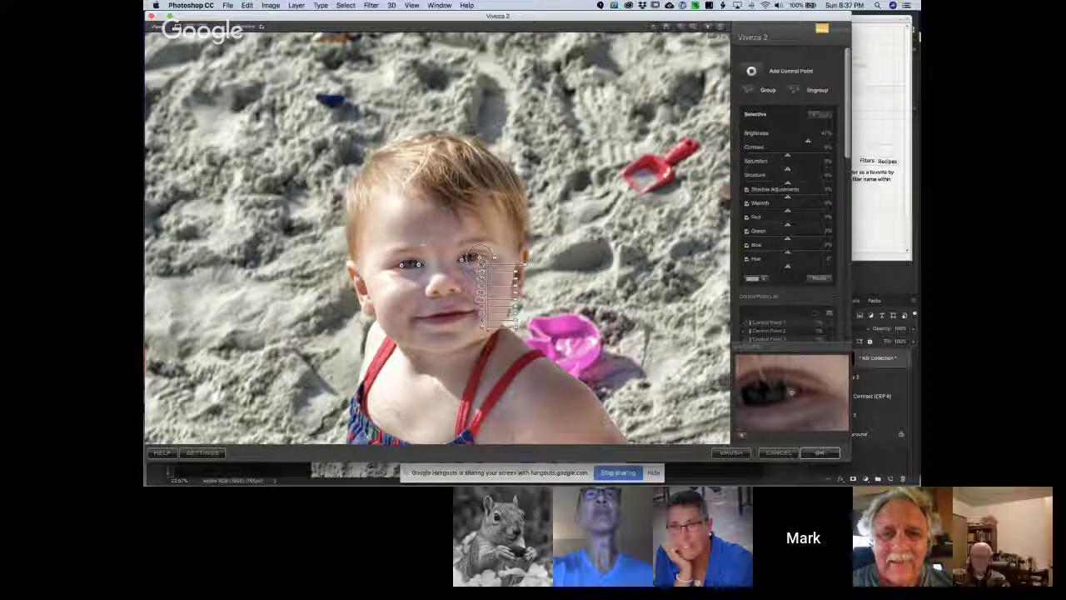
# Place small neutral control points at the outer corners of both eyes, on the nose bridge and beneath each eye.
pyautogui.click(752, 74)
pyautogui.click(404, 264)
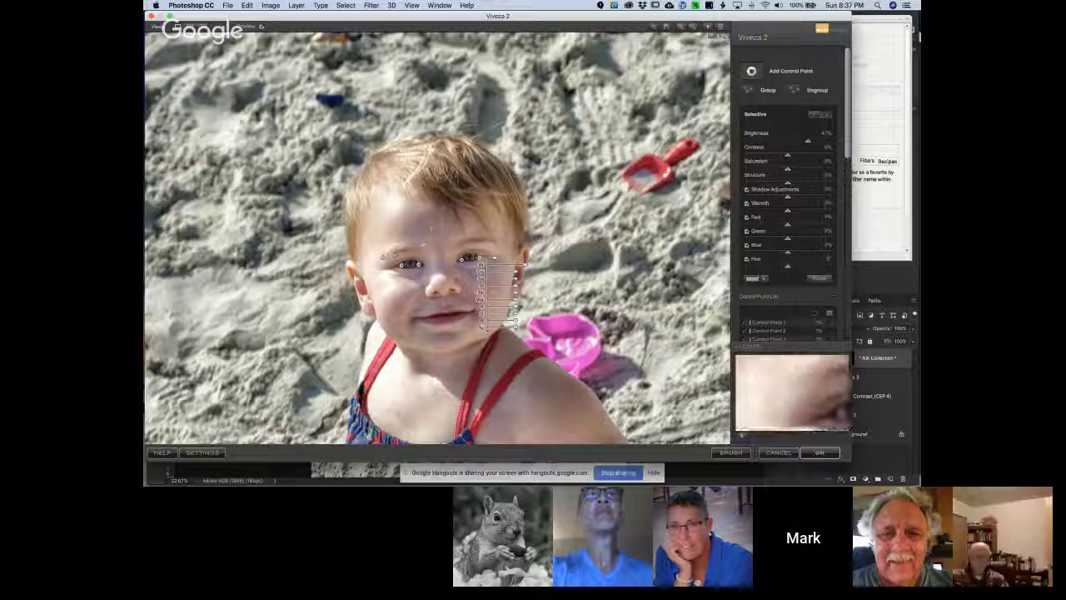
pyautogui.click(406, 264)
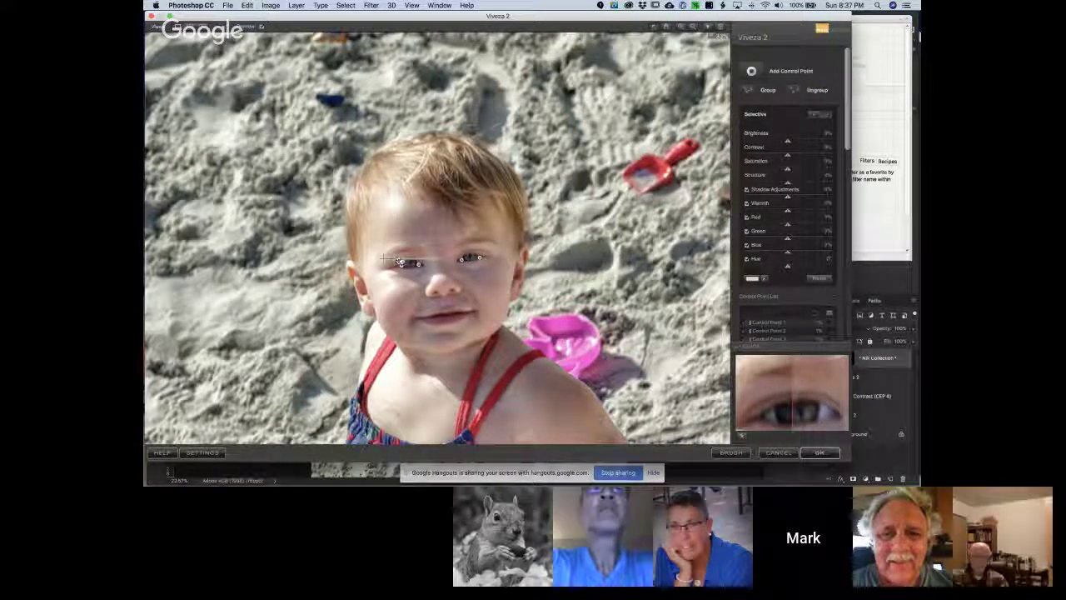
pyautogui.click(392, 261)
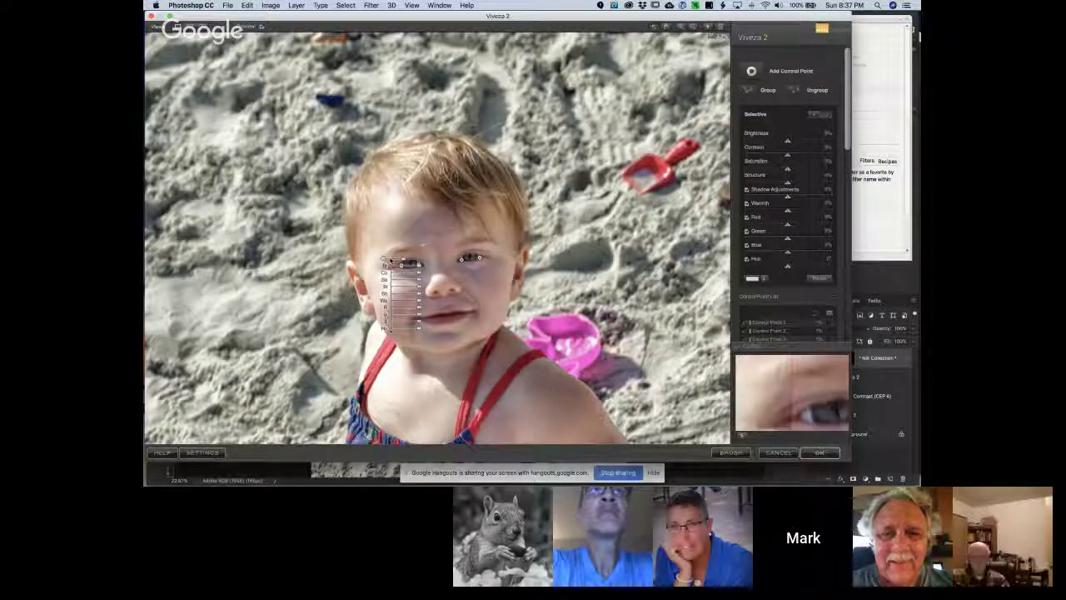
pyautogui.moveTo(384, 260); pyautogui.dragTo(376, 260)
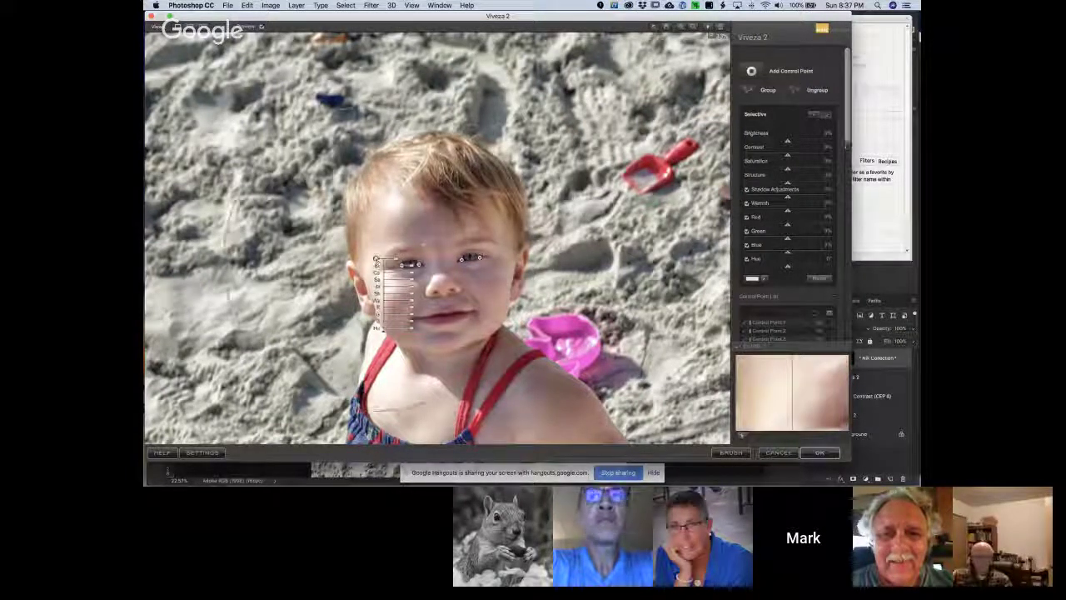
pyautogui.click(433, 260)
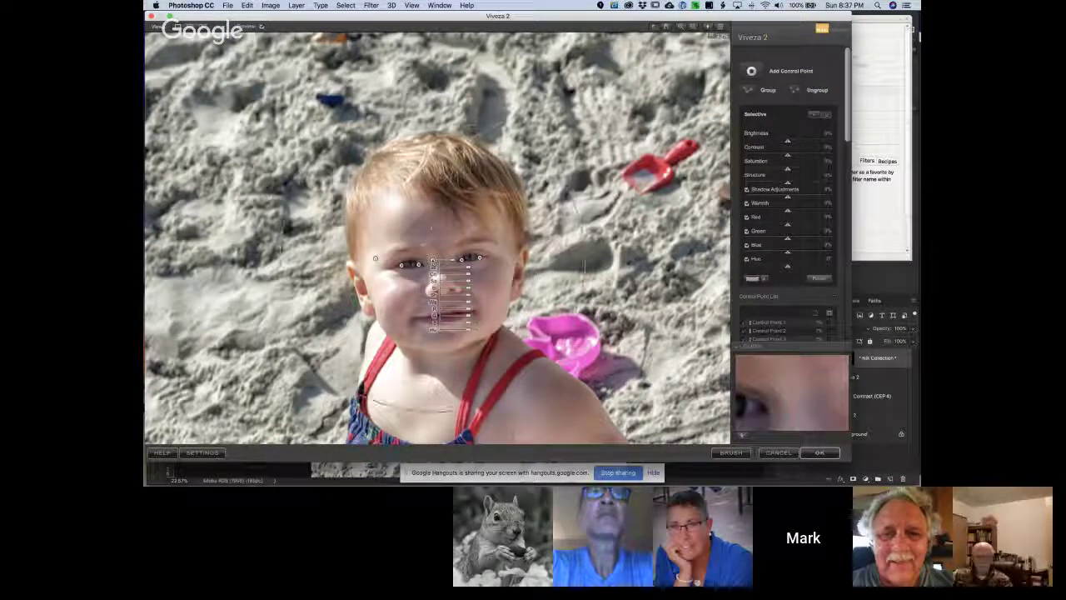
pyautogui.moveTo(432, 261); pyautogui.dragTo(503, 250)
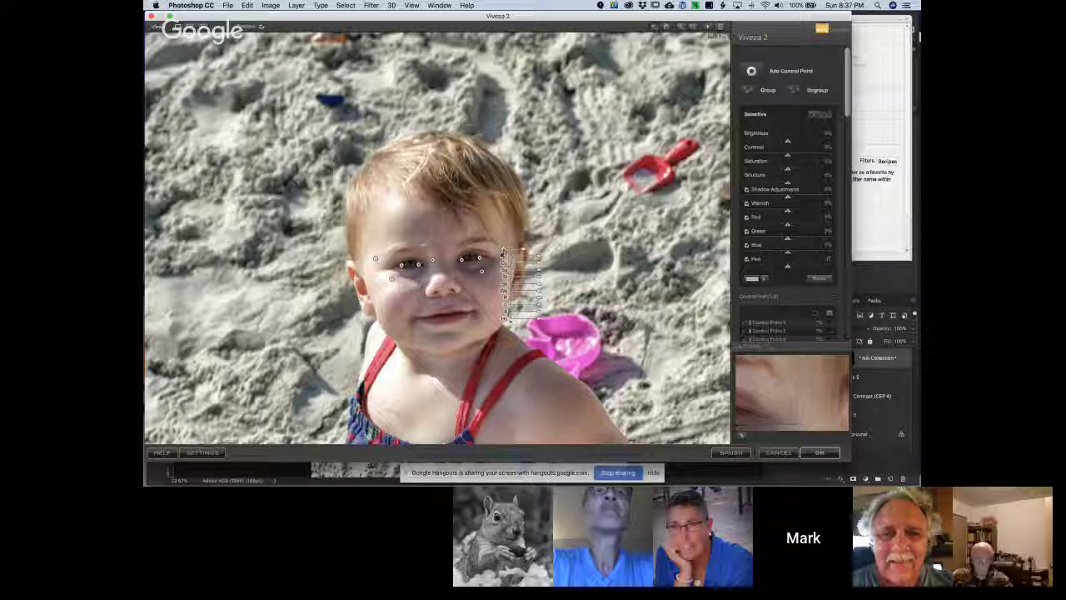
# Raise the brightness of the control point beneath the eye on the shaded side of the face.
pyautogui.click(481, 271)
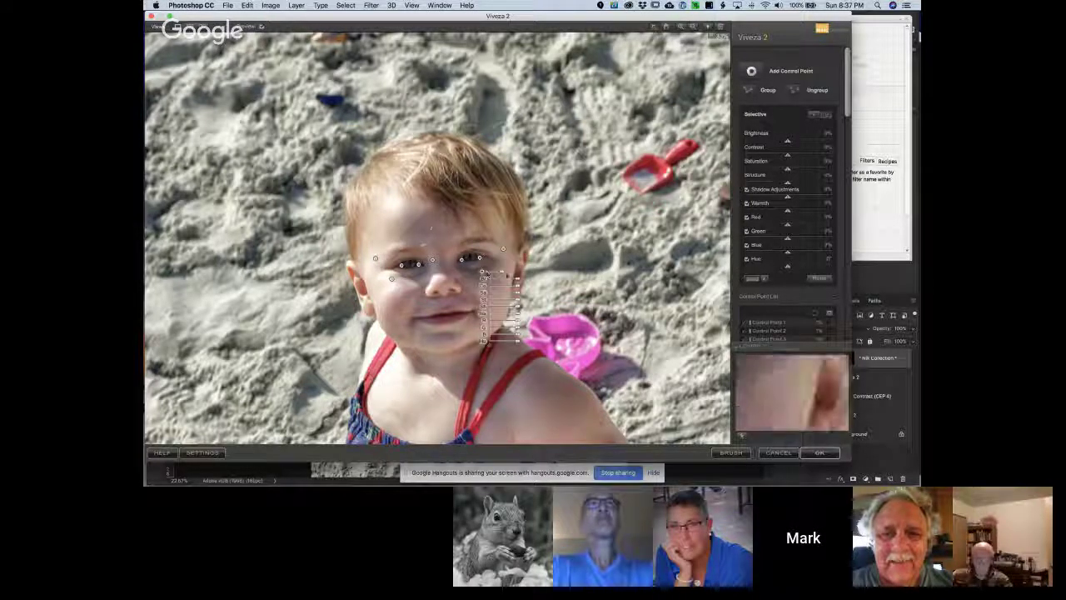
pyautogui.moveTo(500, 275); pyautogui.dragTo(519, 282)
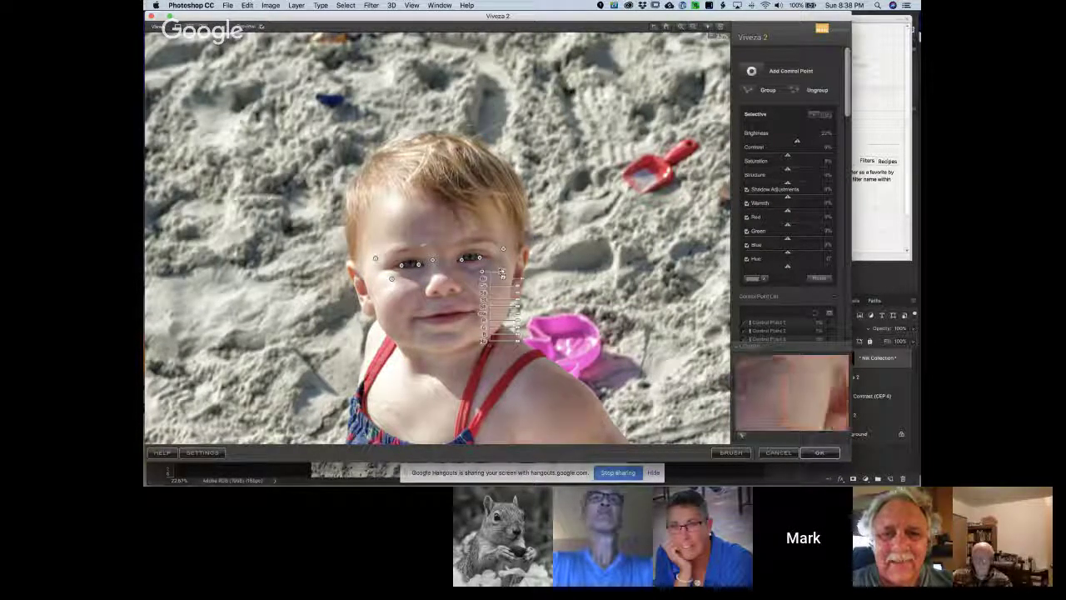
pyautogui.moveTo(521, 282)
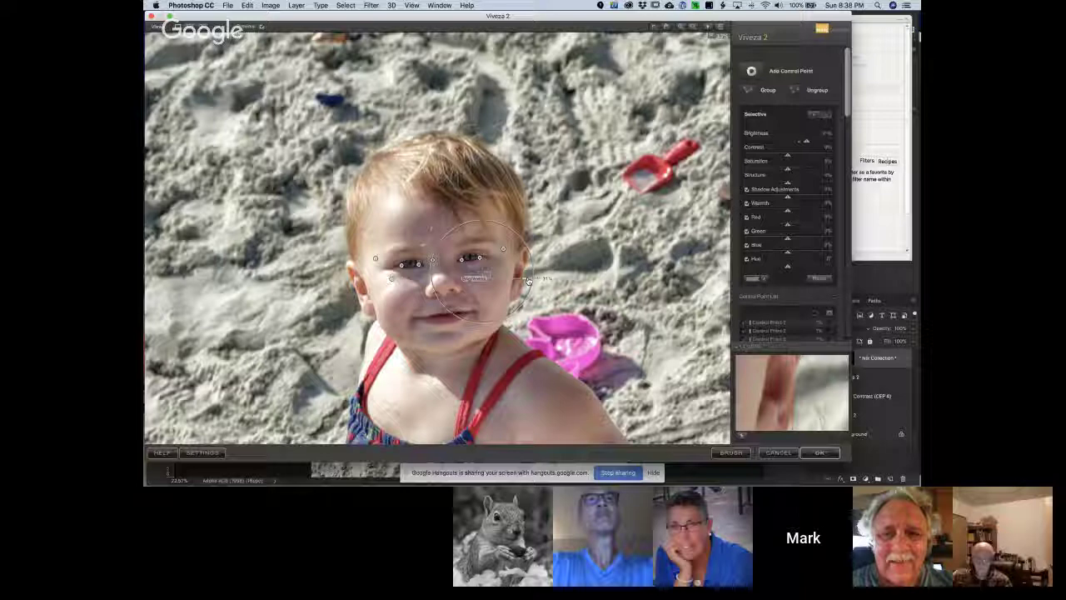
pyautogui.moveTo(527, 281); pyautogui.dragTo(522, 250)
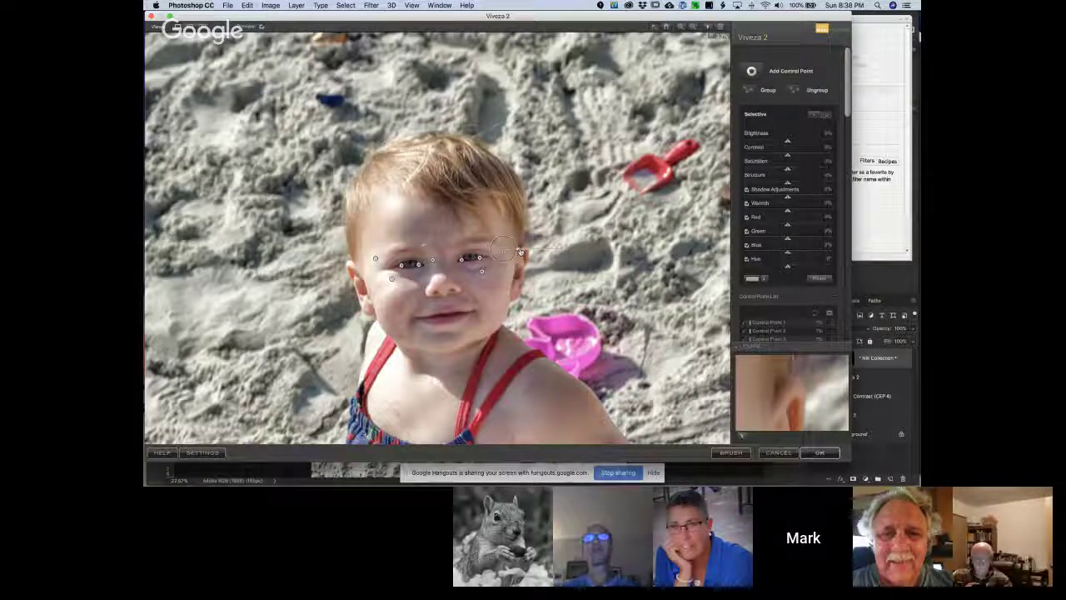
pyautogui.moveTo(519, 249)
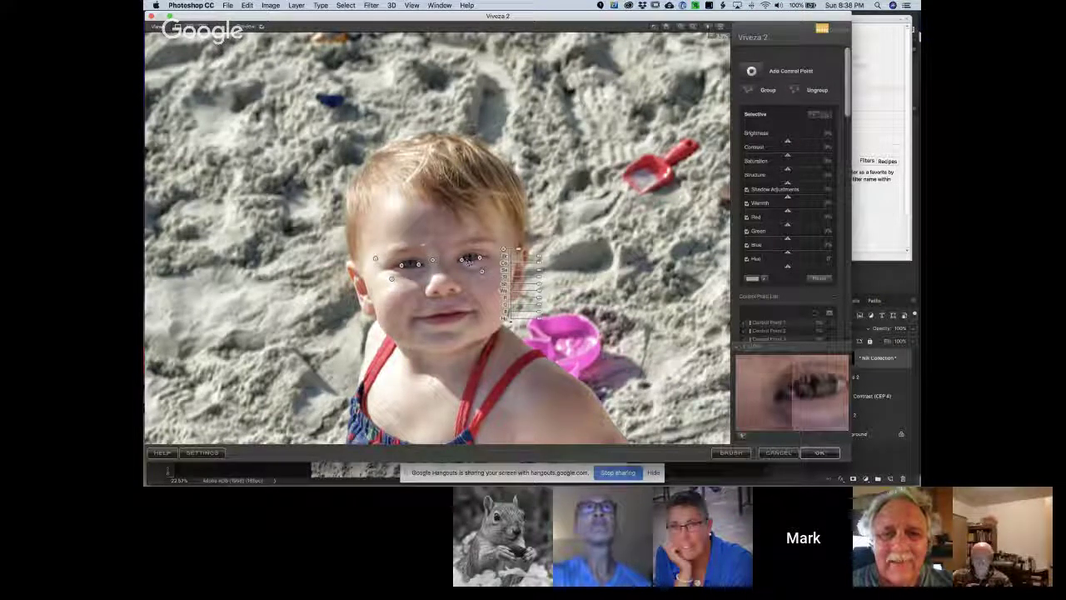
# Lower the brightness of the control point on the sunlit cheek to about -24% and copy it to the bright forehead.
pyautogui.click(464, 260)
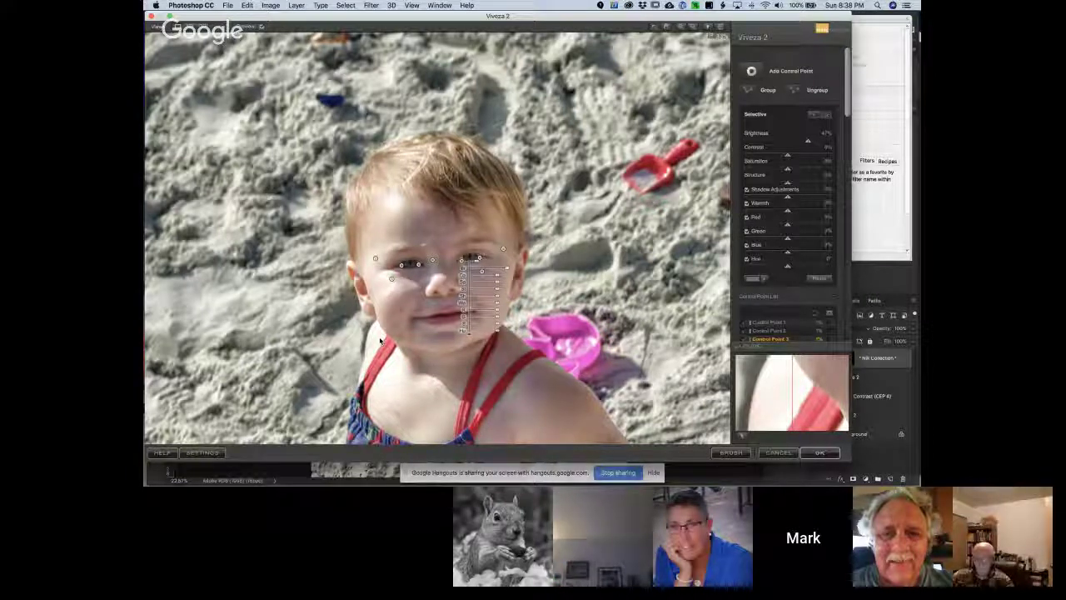
pyautogui.click(389, 278)
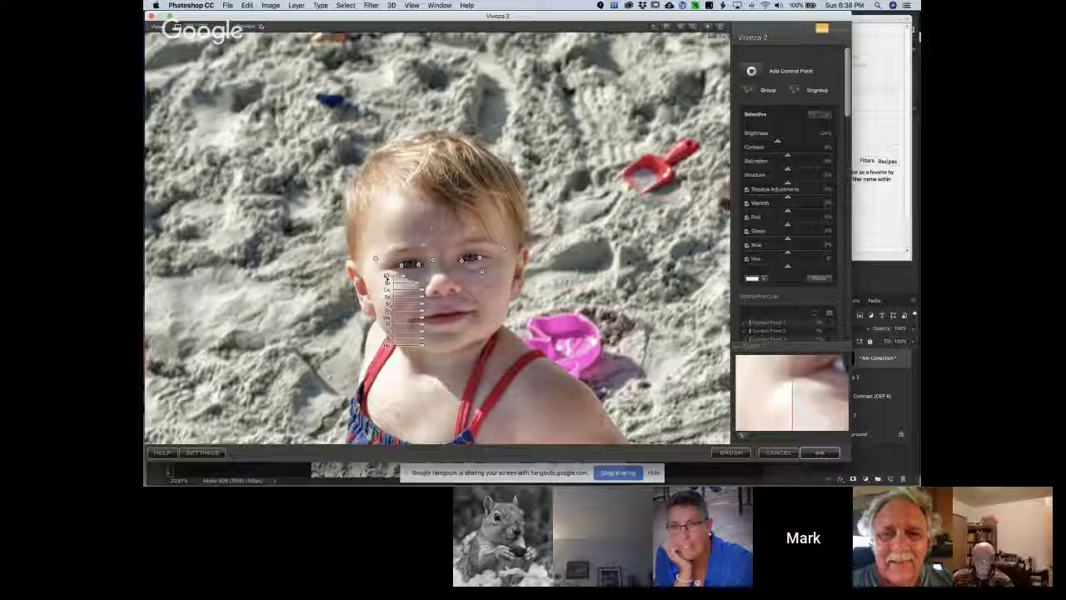
pyautogui.moveTo(385, 278); pyautogui.dragTo(394, 208)
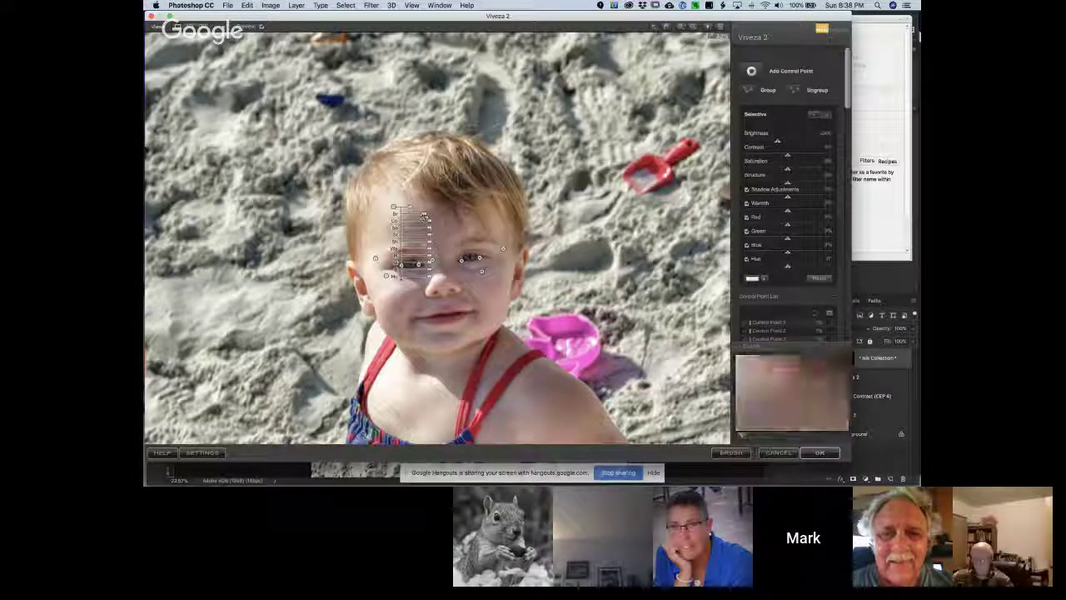
pyautogui.click(447, 228)
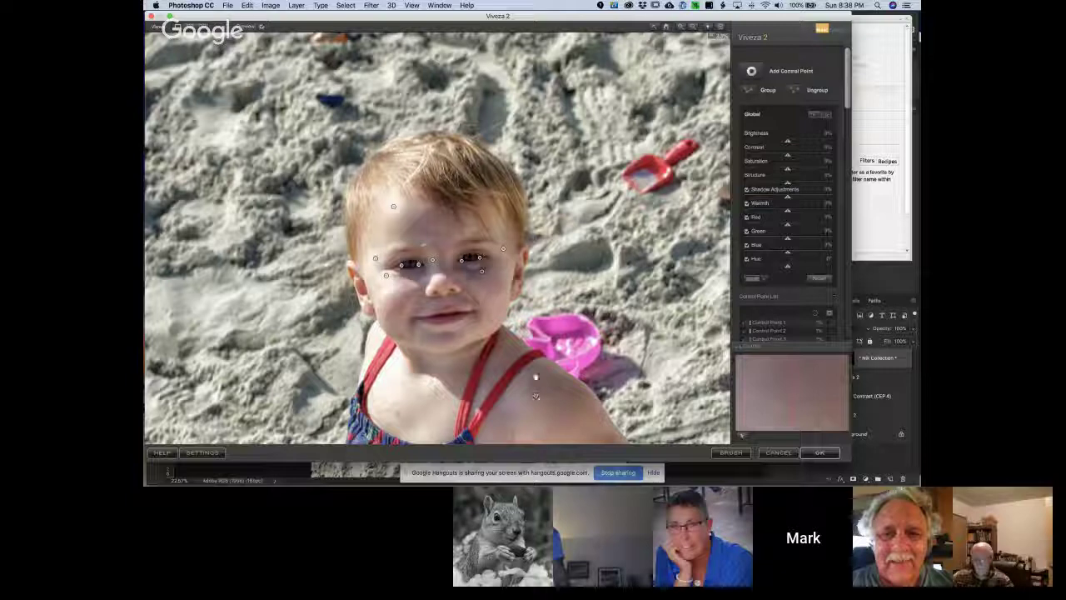
# Apply the Viveza 2 face adjustments and toggle the top Viveza 2 layer to compare the result.
pyautogui.moveTo(535, 395); pyautogui.dragTo(559, 303)
pyautogui.click(836, 453)
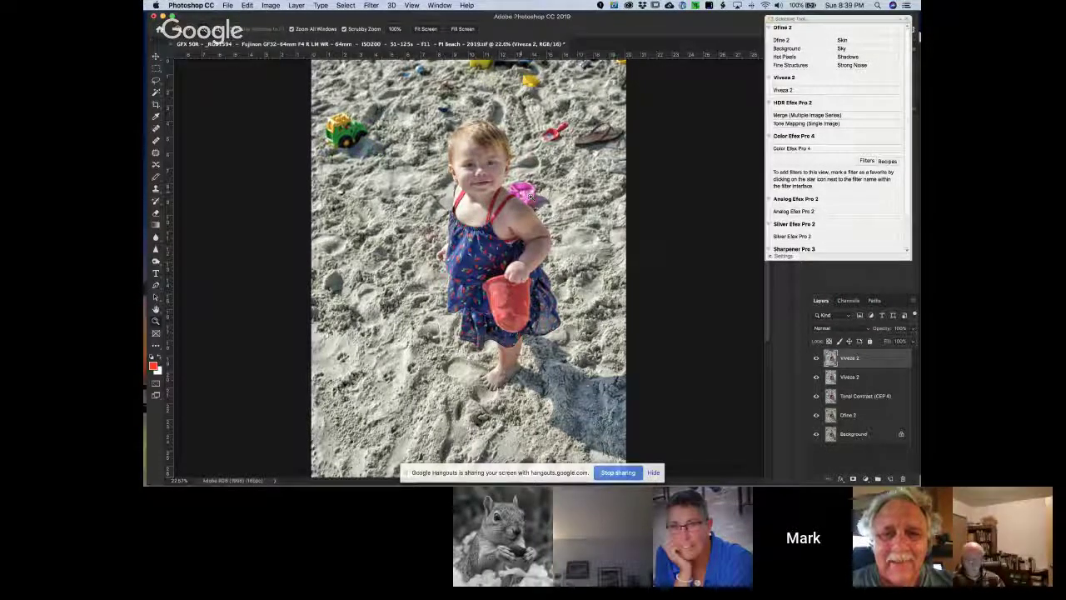
pyautogui.click(817, 359)
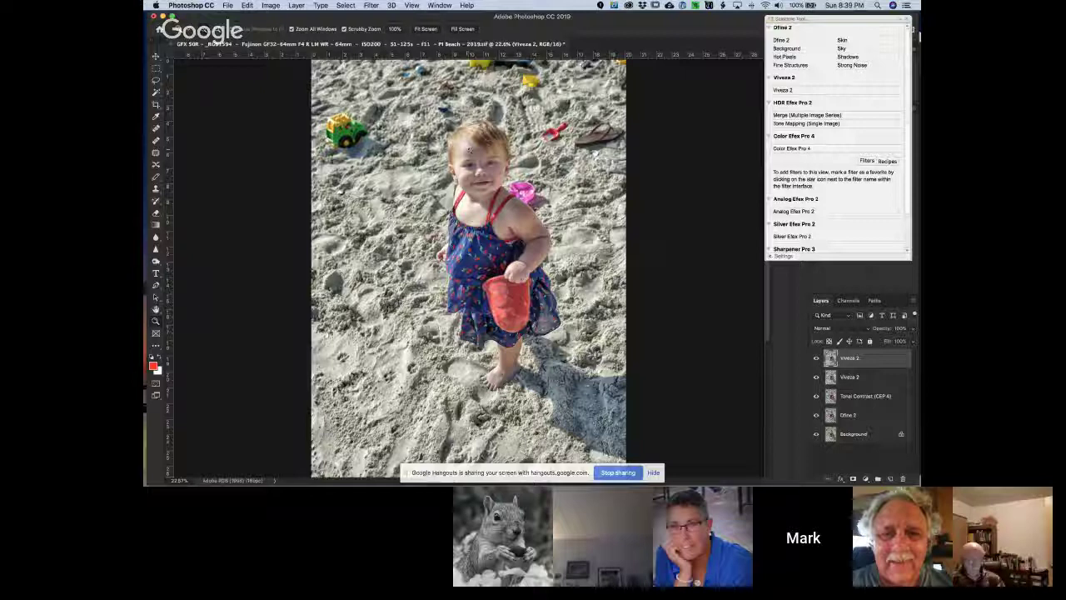
# Collapse the Nik Selective Tool and start a crop of the photo with the ratio swapped to portrait orientation.
pyautogui.click(904, 26)
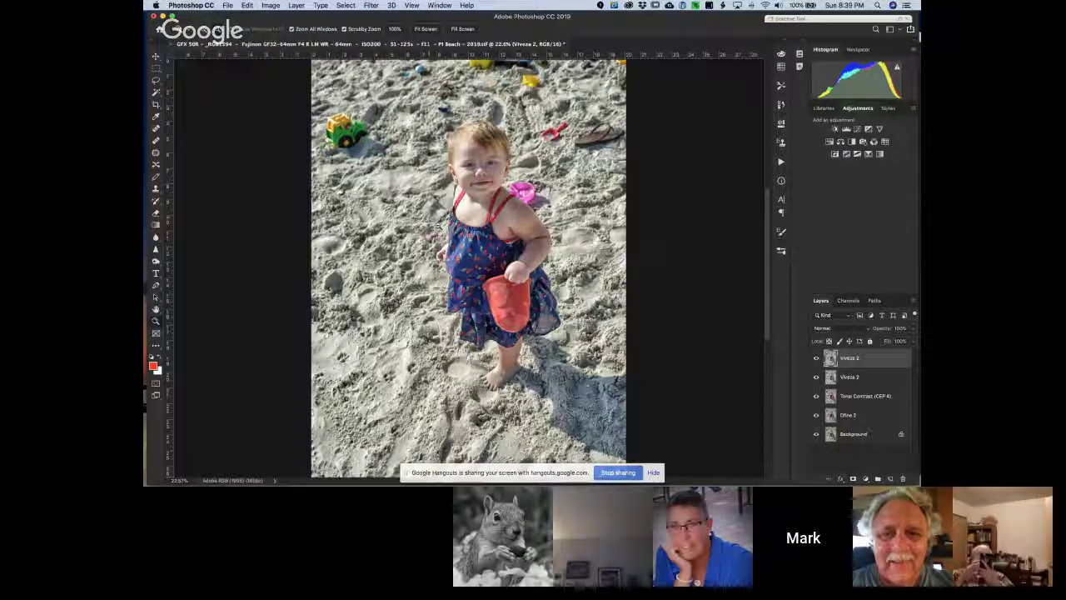
pyautogui.press('super+minus')
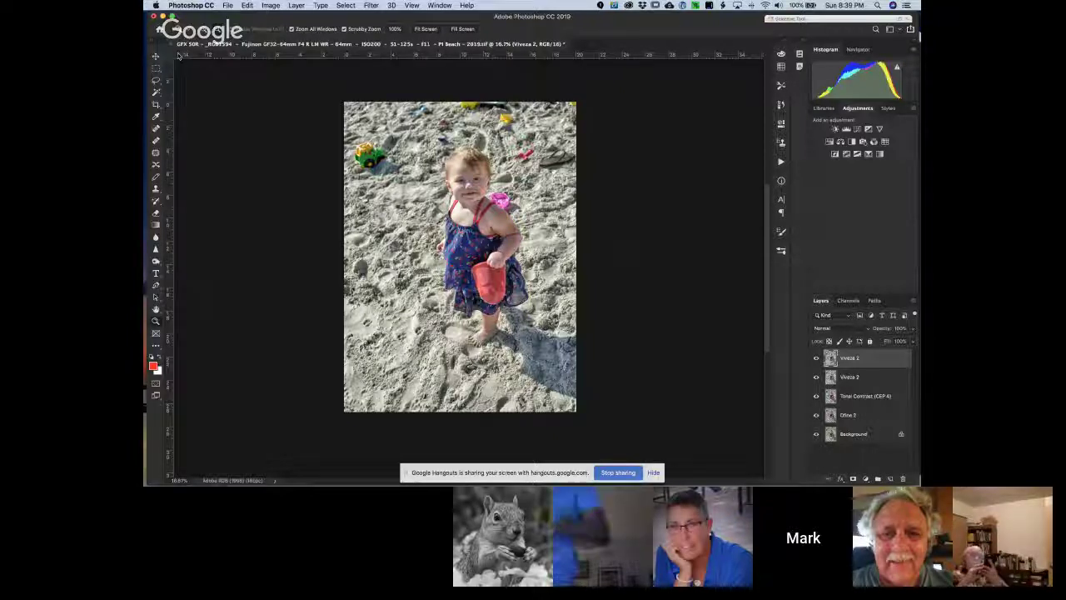
pyautogui.click(158, 104)
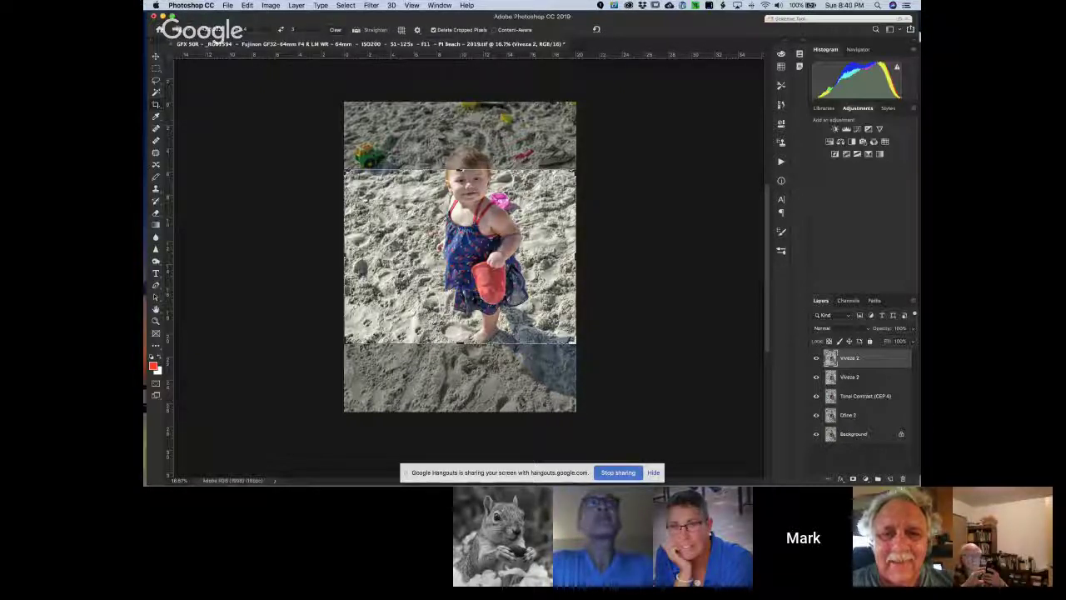
pyautogui.click(281, 31)
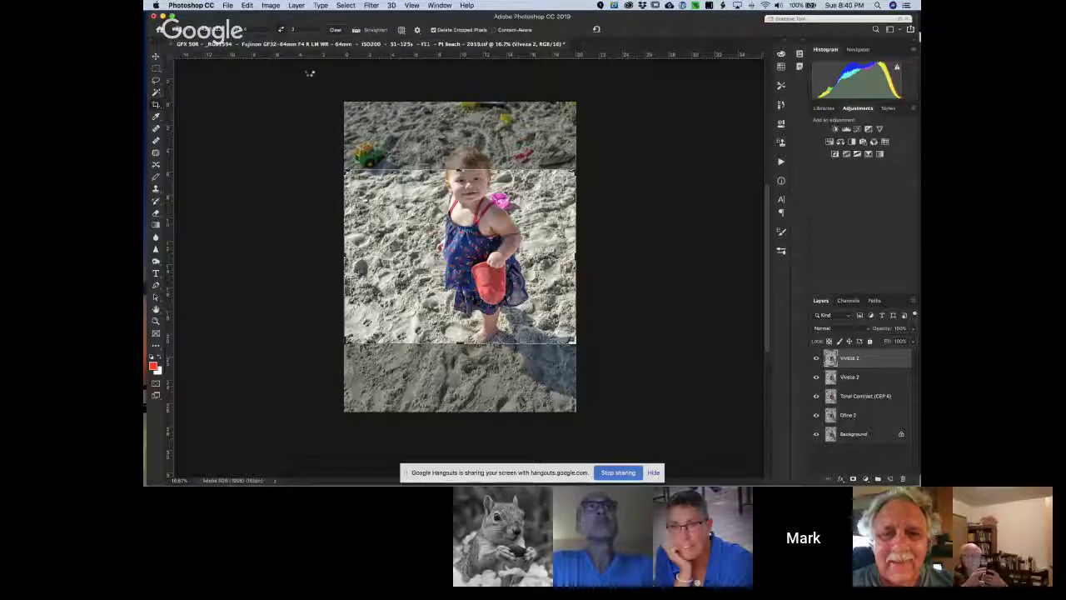
pyautogui.click(282, 31)
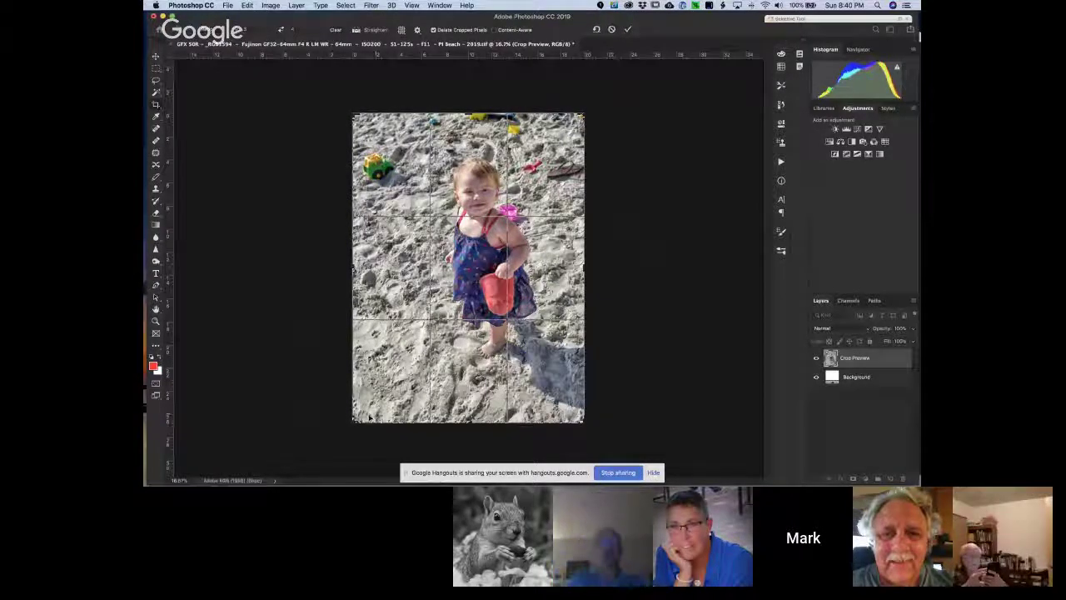
# Crop the photo tighter around the child, trimming sand mainly beside and below her, and fit the result to the screen.
pyautogui.moveTo(353, 421); pyautogui.dragTo(356, 416)
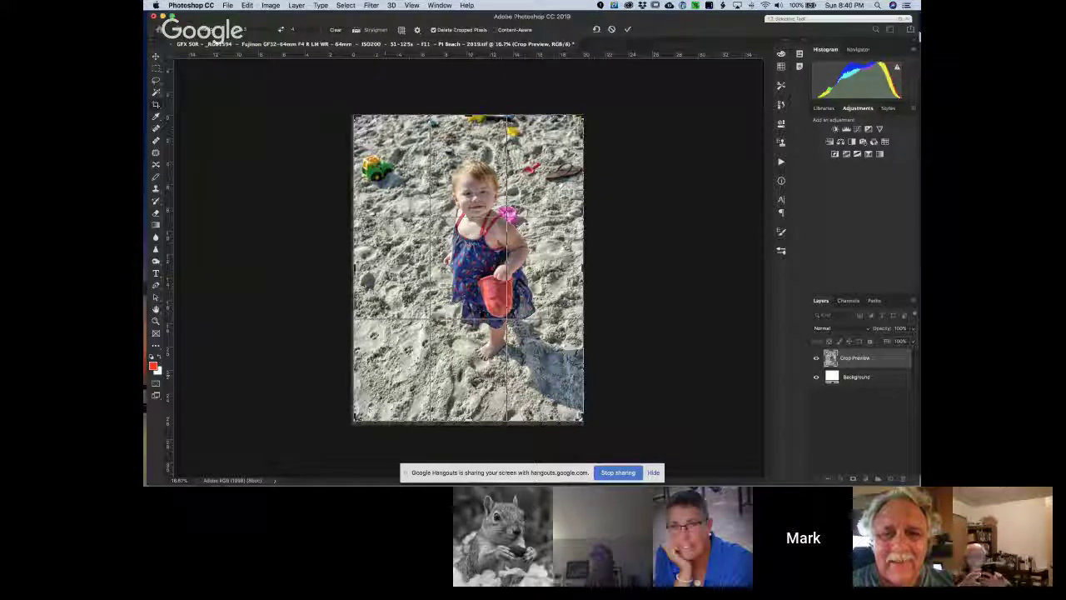
pyautogui.moveTo(355, 418)
pyautogui.mouseDown()
pyautogui.moveTo(377, 381)
pyautogui.moveTo(398, 376)
pyautogui.moveTo(383, 399)
pyautogui.mouseUp()
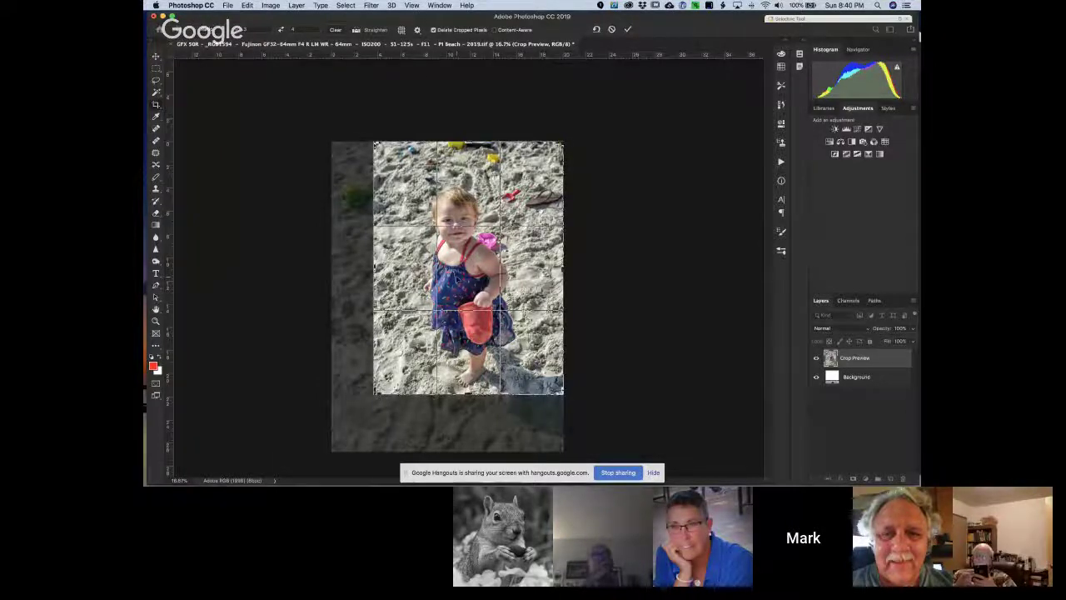
pyautogui.moveTo(455, 280)
pyautogui.mouseDown()
pyautogui.moveTo(446, 268)
pyautogui.moveTo(456, 268)
pyautogui.mouseUp()
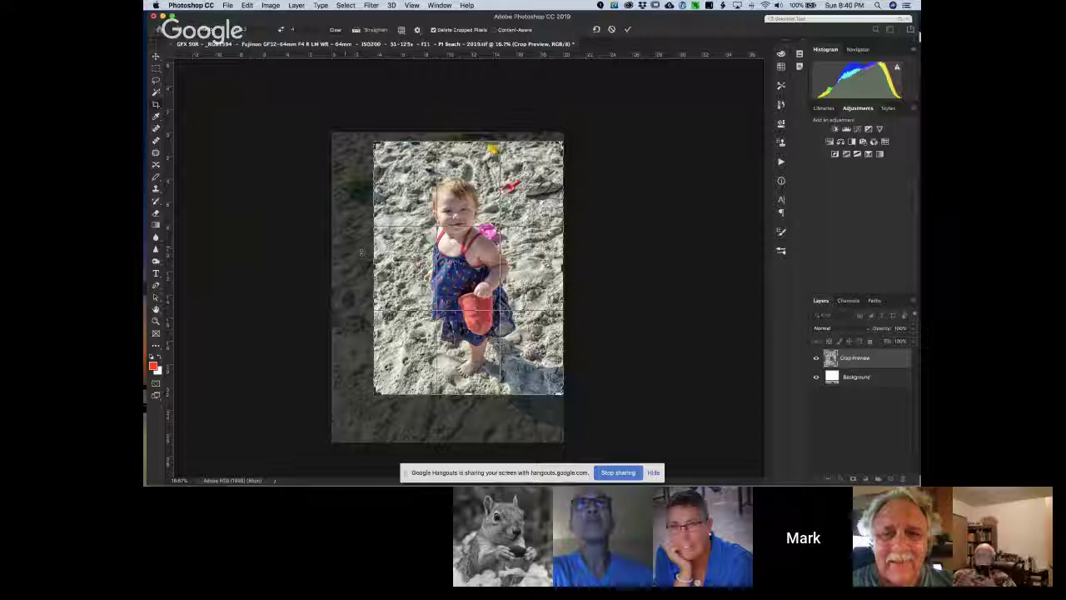
pyautogui.click(463, 296)
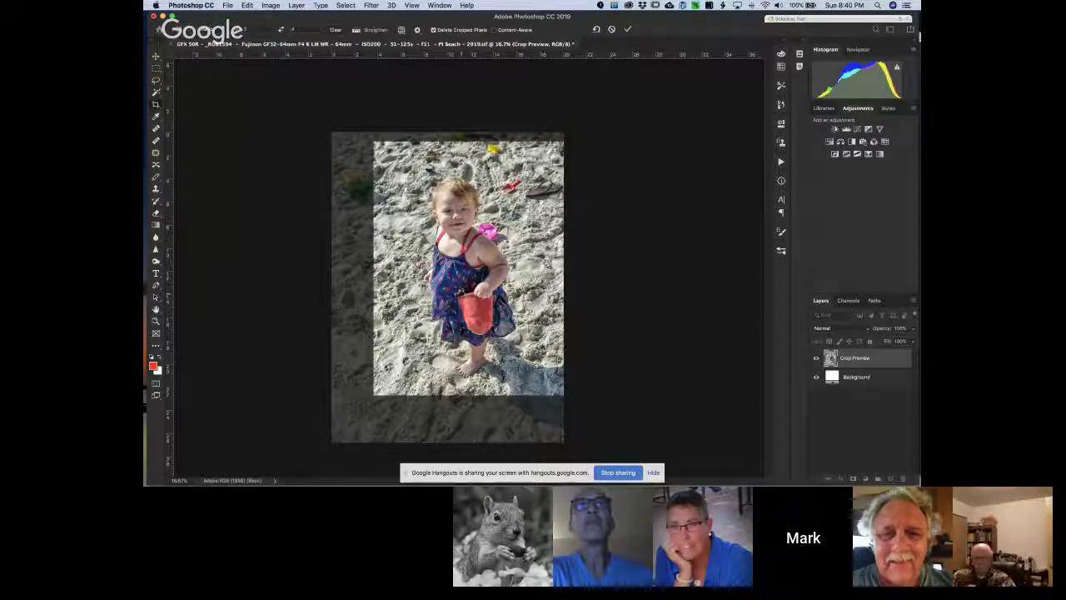
pyautogui.press('Return')
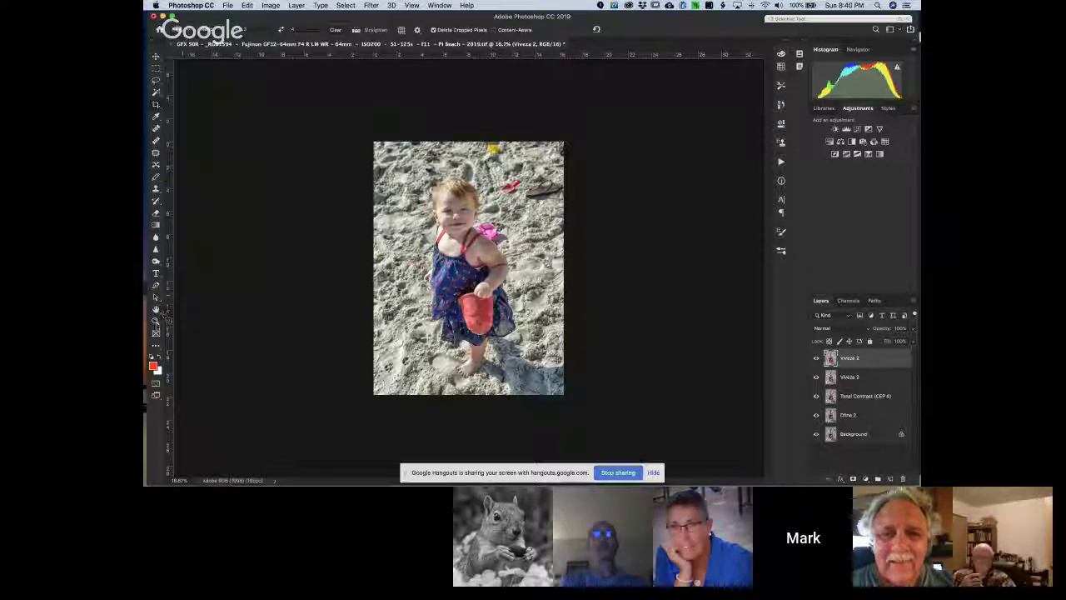
pyautogui.click(155, 321)
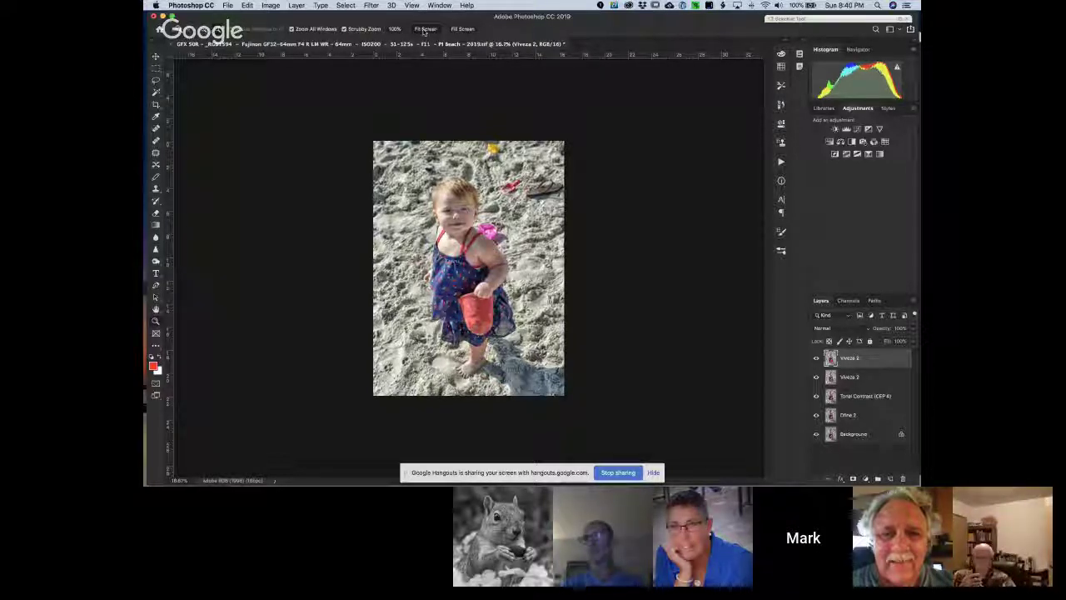
pyautogui.click(425, 32)
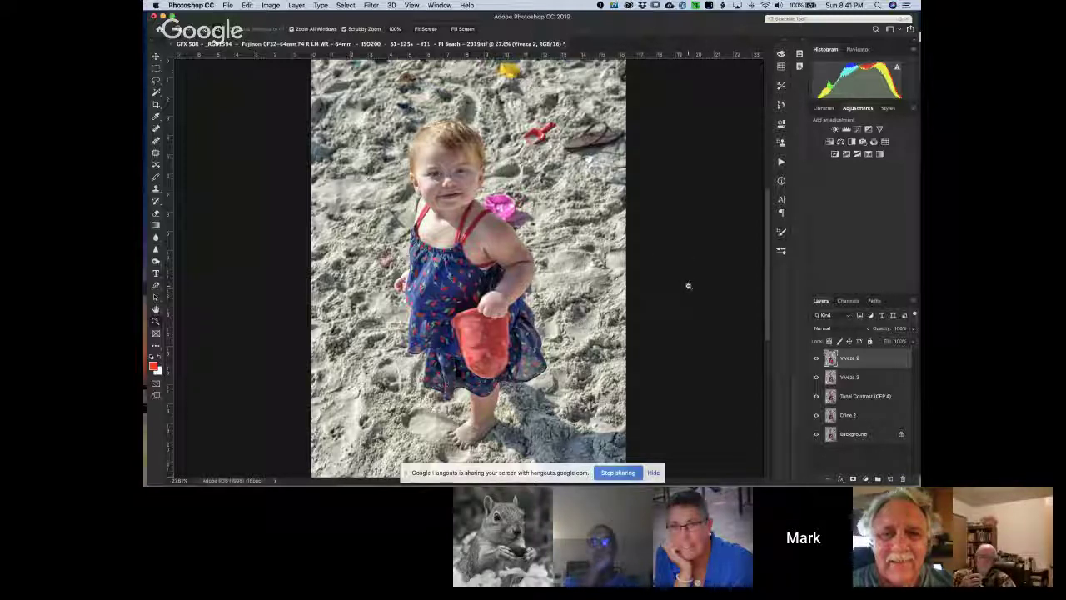
# Save the photo as a layered TIFF in the Archival folder, inserting the child's name and "at" before "PI Beach" in the file name.
pyautogui.click(229, 7)
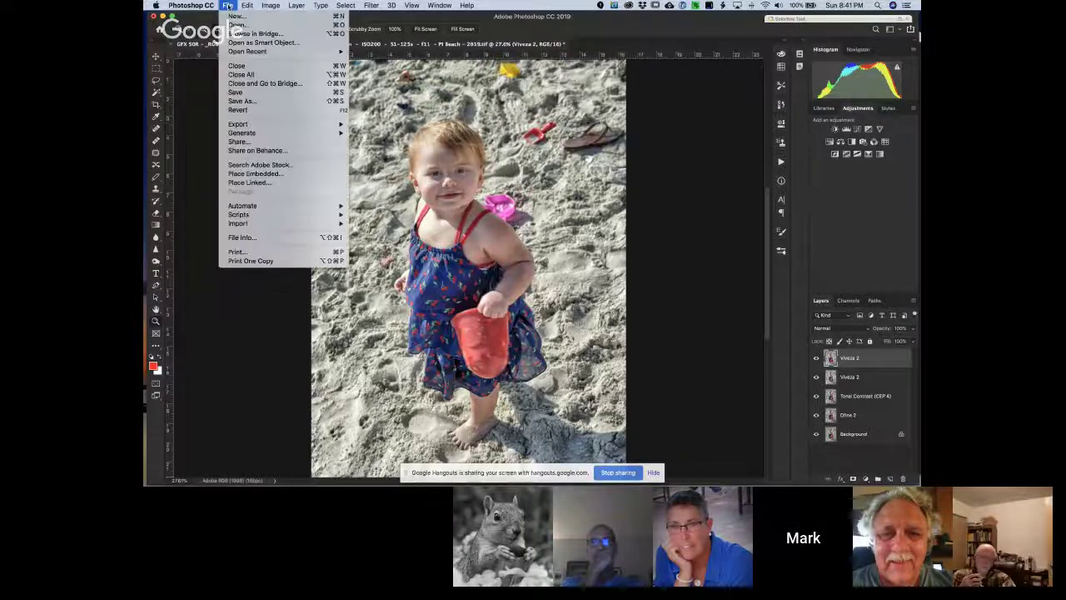
pyautogui.click(245, 101)
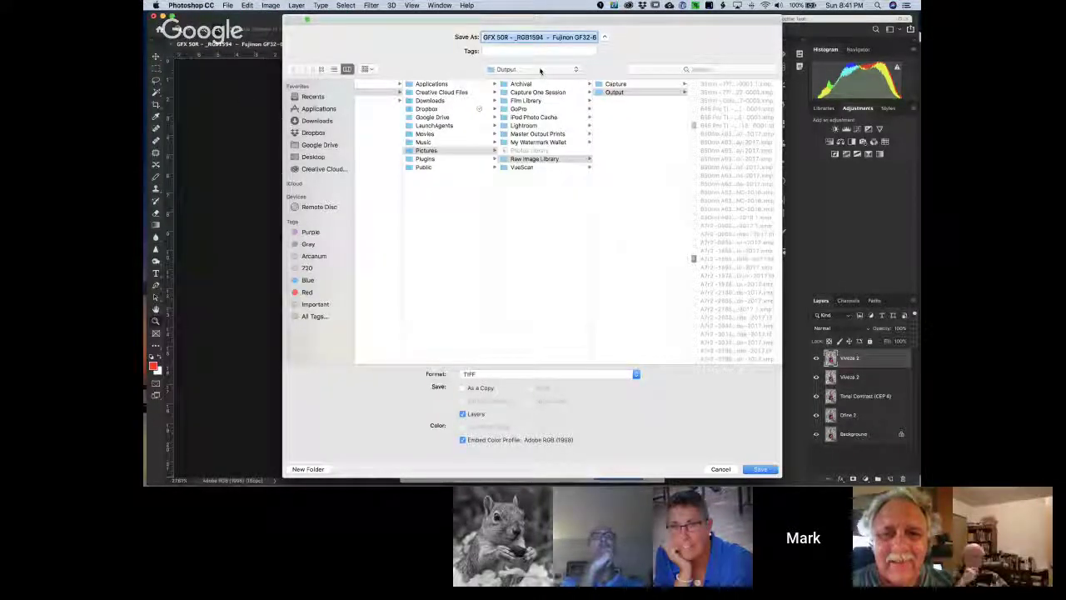
pyautogui.click(540, 70)
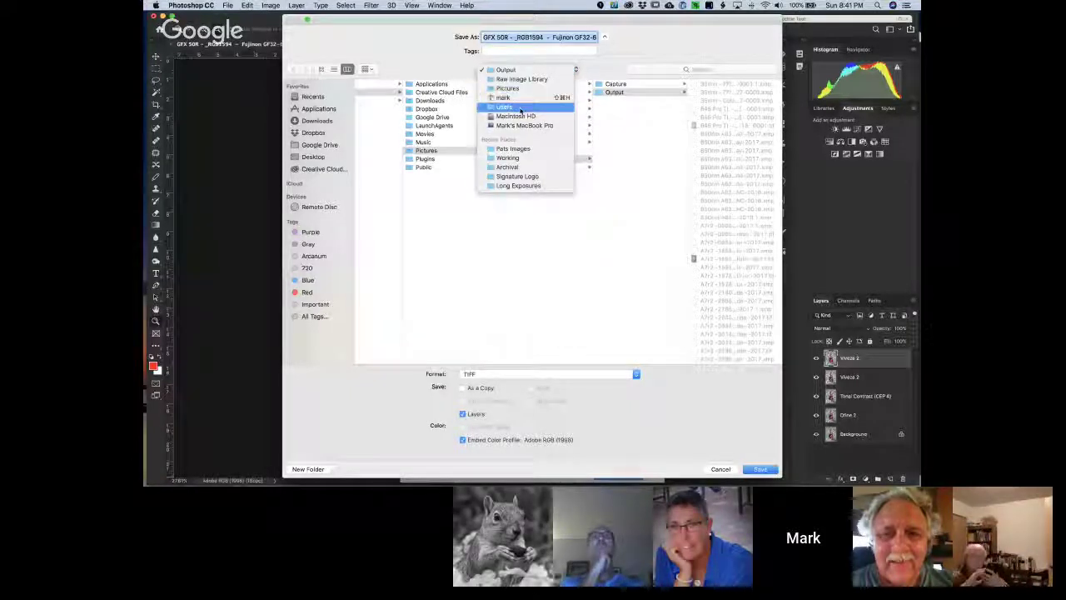
pyautogui.click(516, 167)
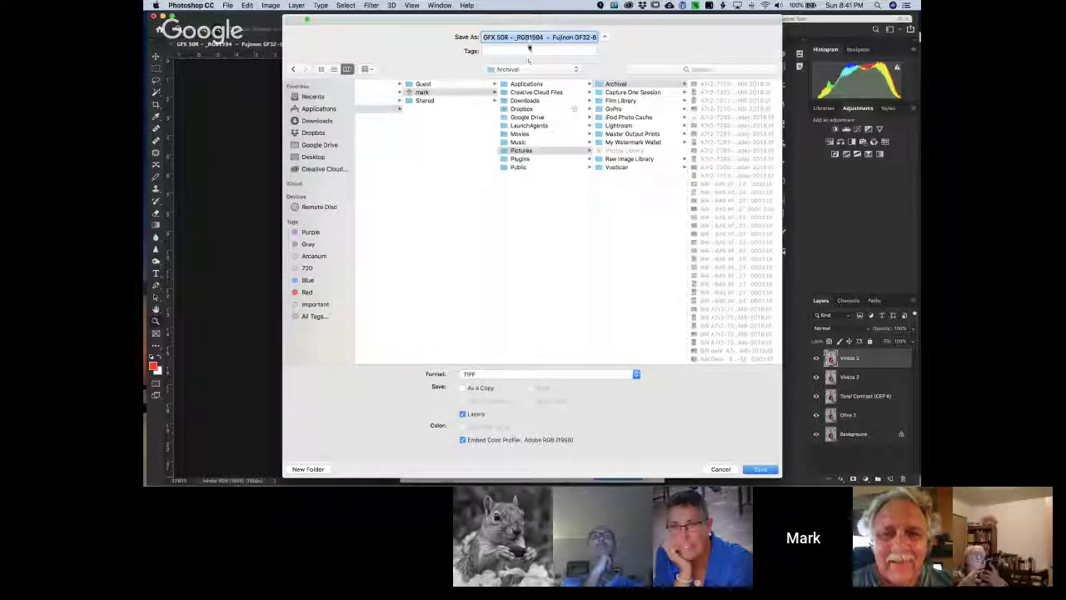
pyautogui.moveTo(552, 37); pyautogui.dragTo(603, 38)
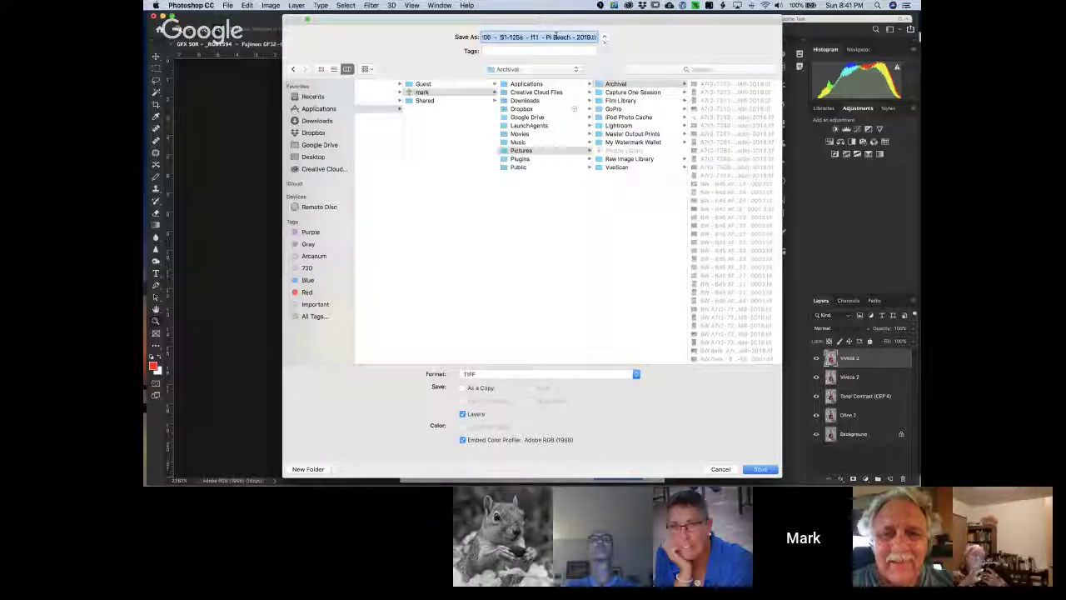
pyautogui.click(546, 38)
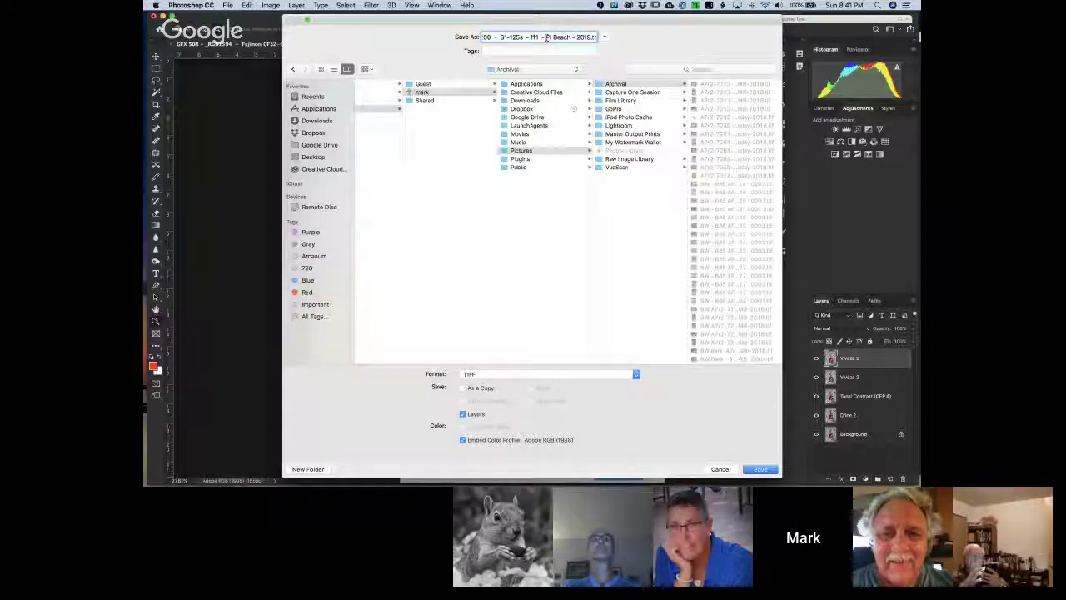
pyautogui.write('Lilly')
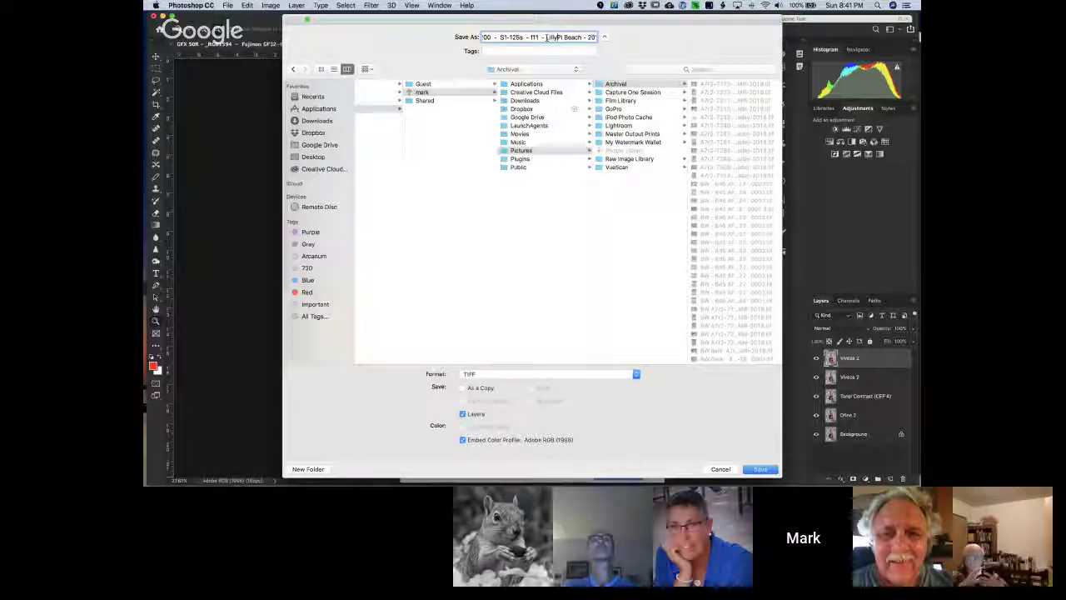
pyautogui.write(' at')
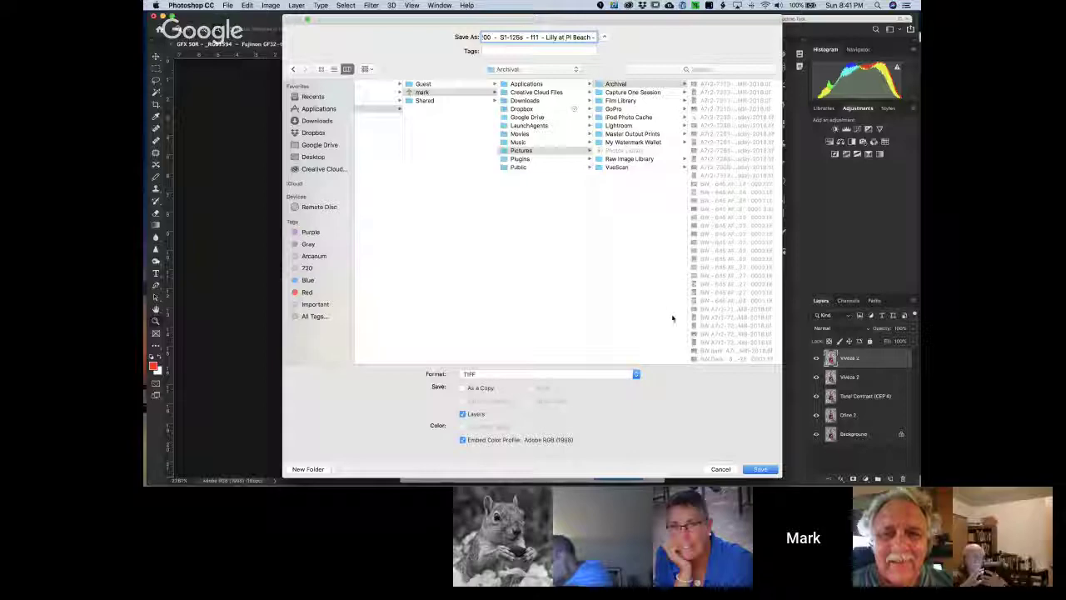
pyautogui.click(760, 470)
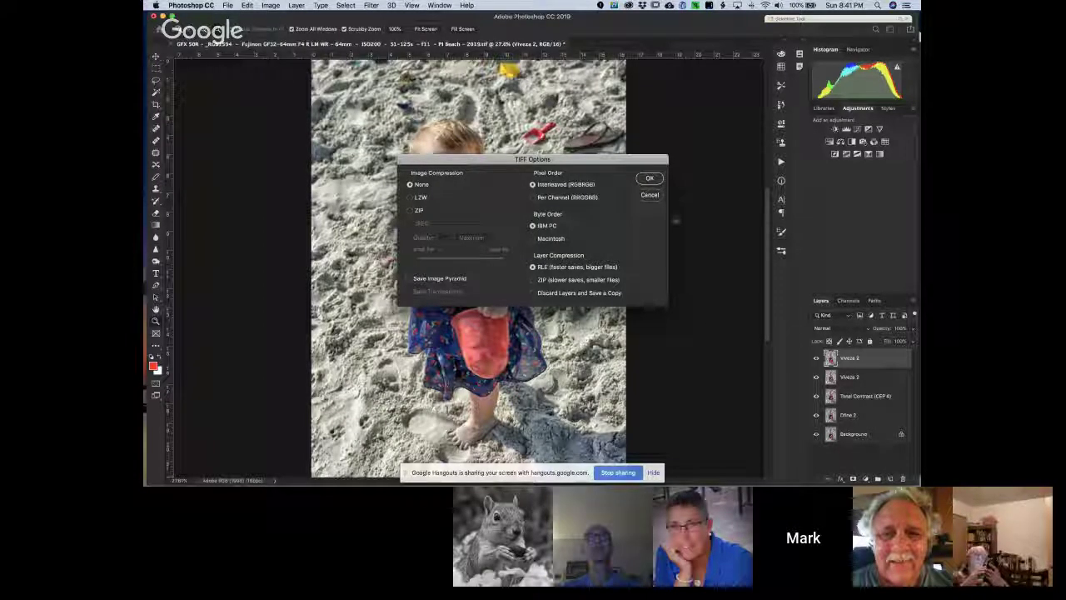
pyautogui.click(655, 181)
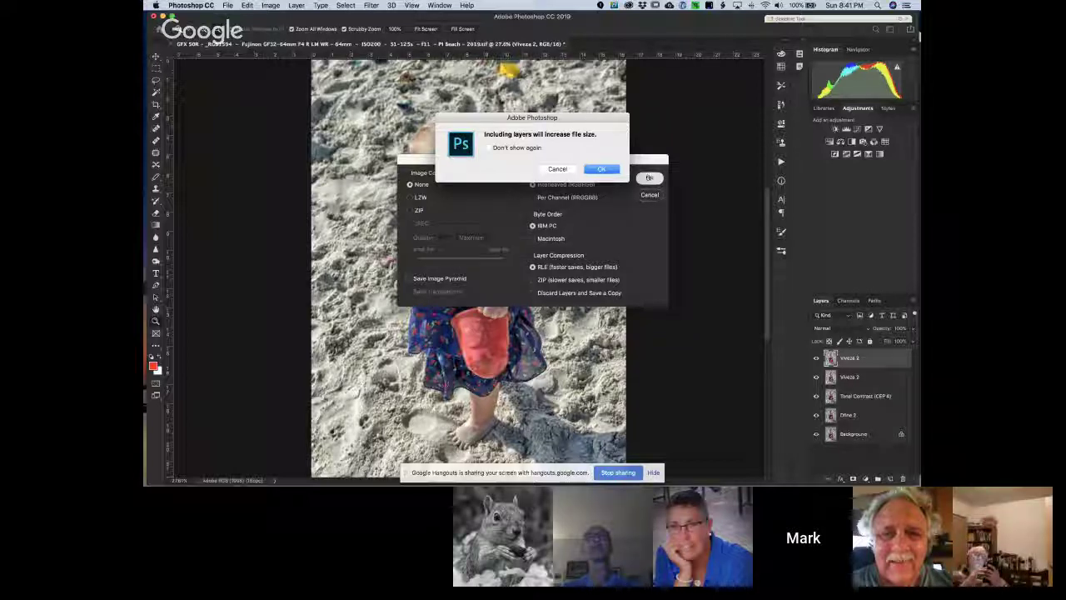
pyautogui.click(611, 171)
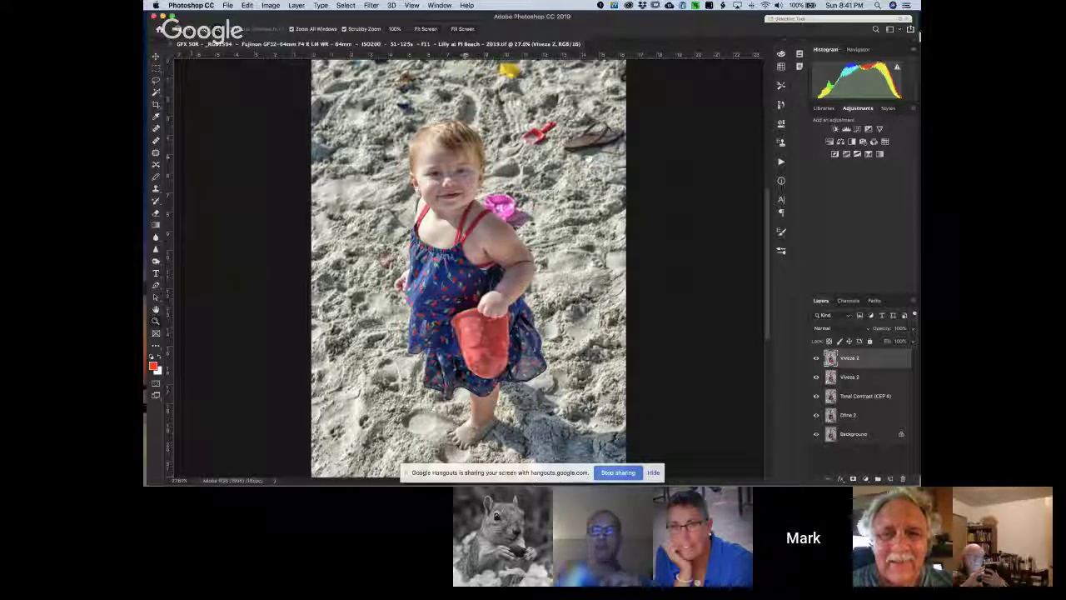
# Resize the image to a height of 2000 pixels with proportions kept.
pyautogui.click(270, 6)
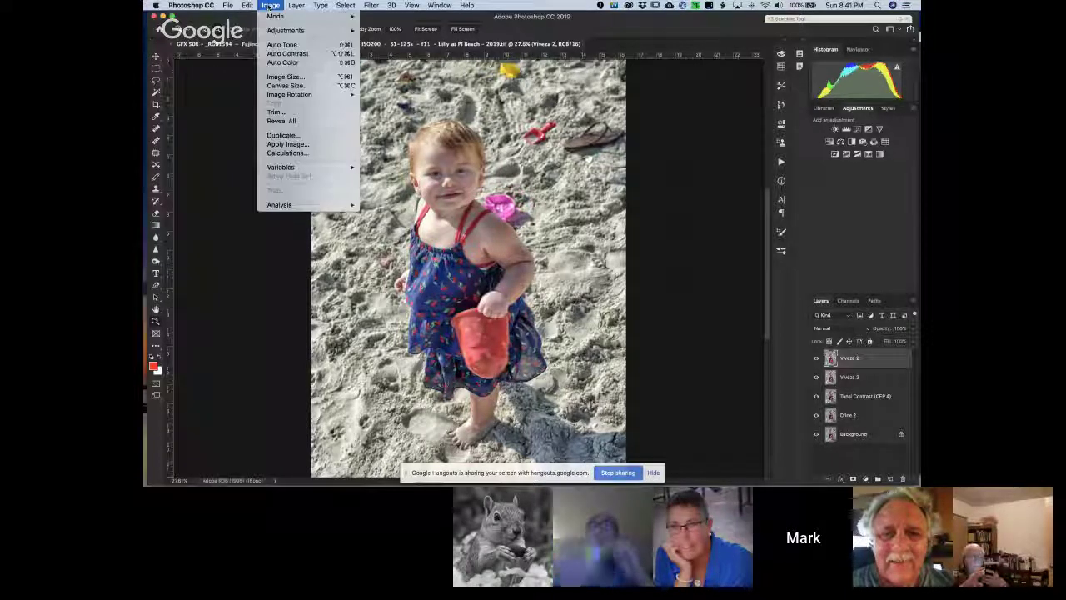
pyautogui.click(295, 77)
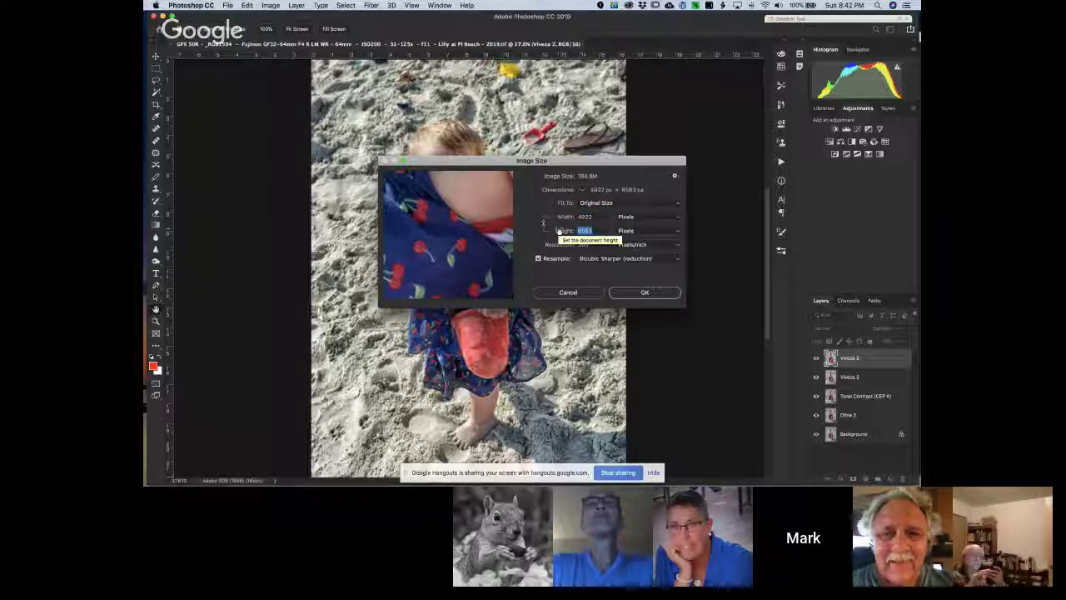
pyautogui.write('2')
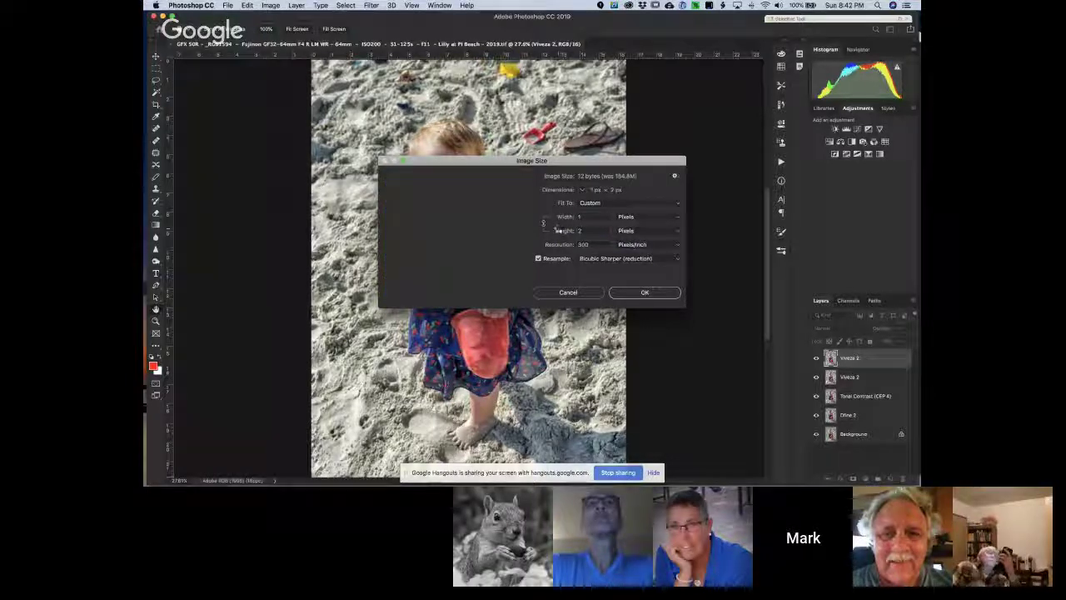
pyautogui.write('000')
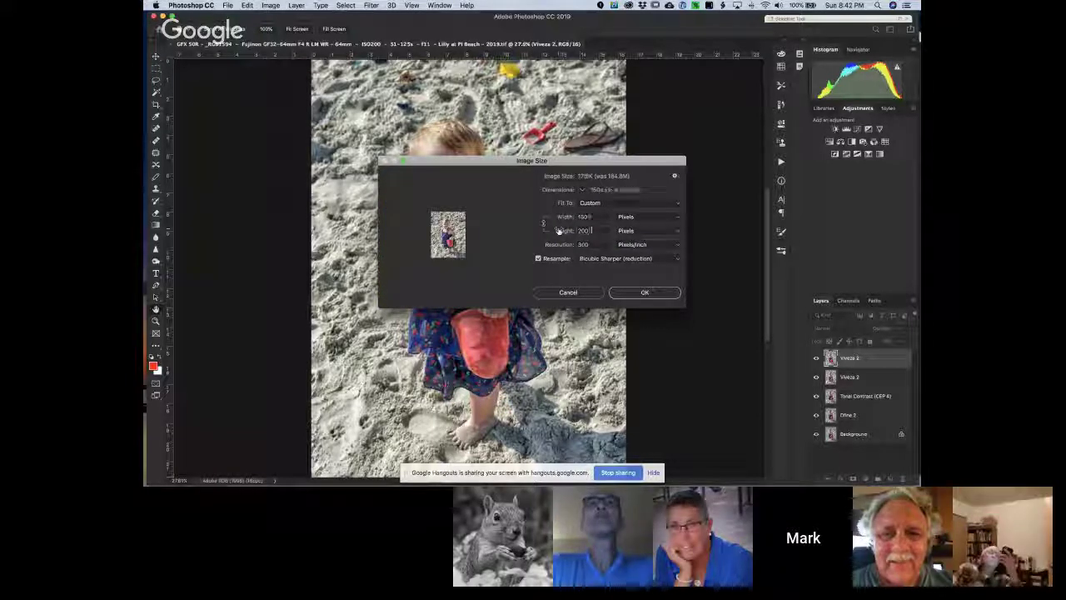
pyautogui.click(645, 293)
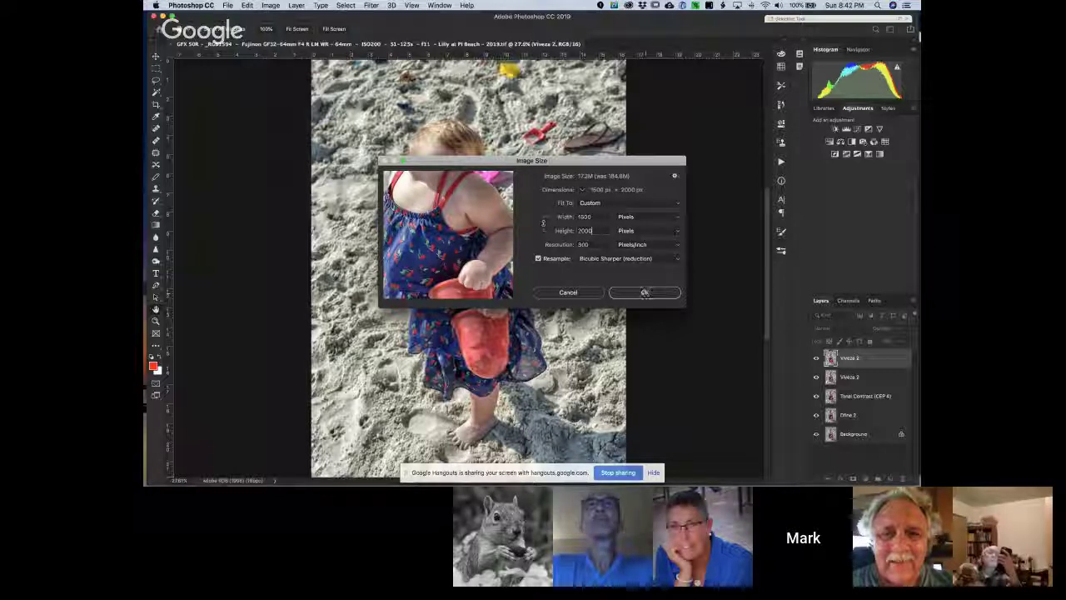
pyautogui.click(645, 293)
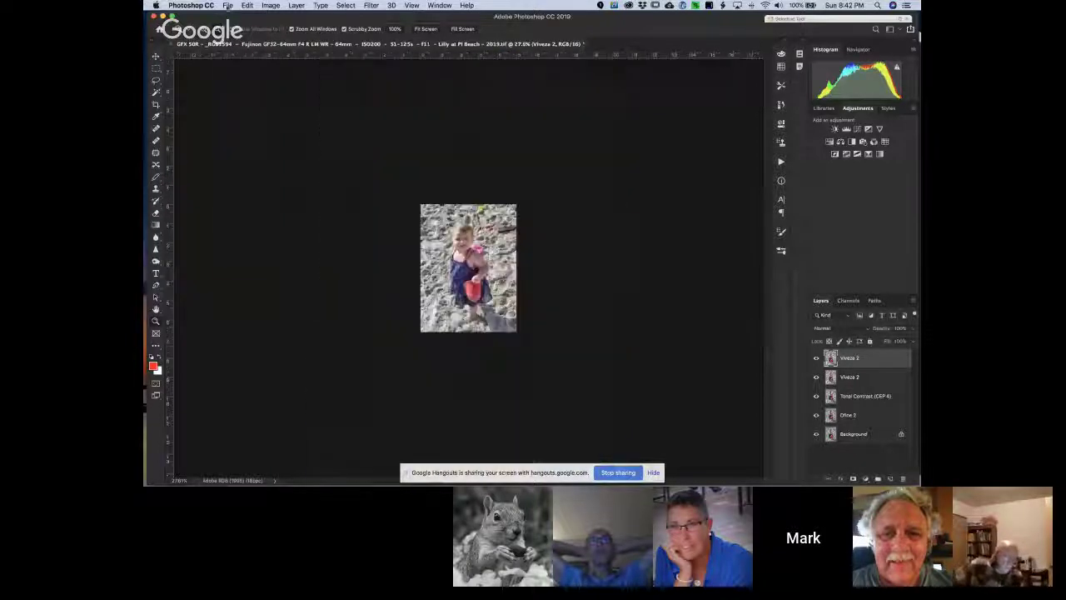
# Save a JPEG copy of the resized photo in the Working folder at maximum quality 12, and close the document without saving changes.
pyautogui.click(228, 5)
pyautogui.click(242, 101)
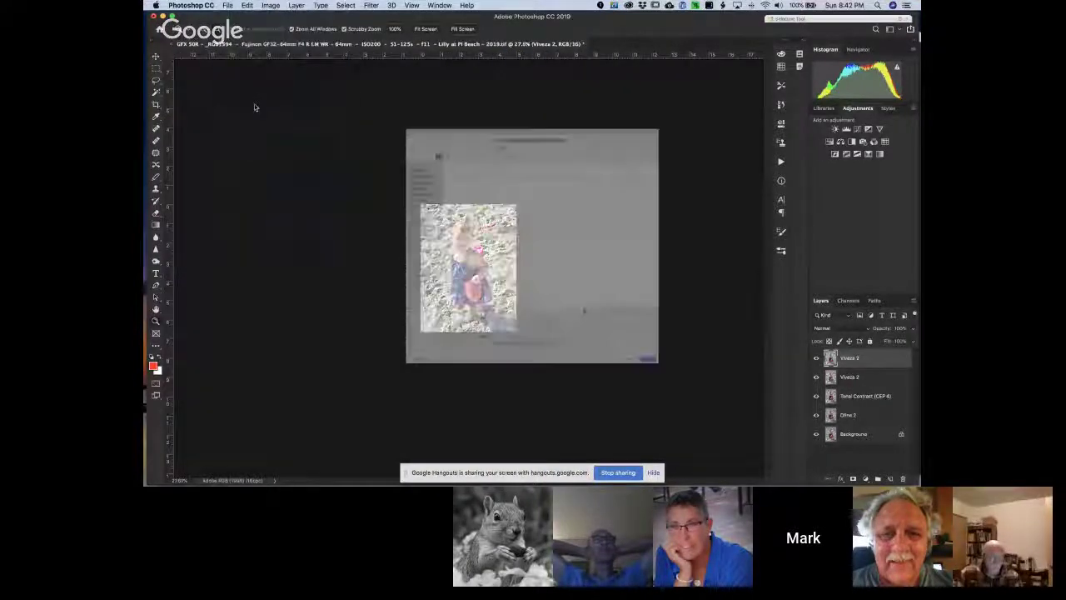
pyautogui.click(554, 71)
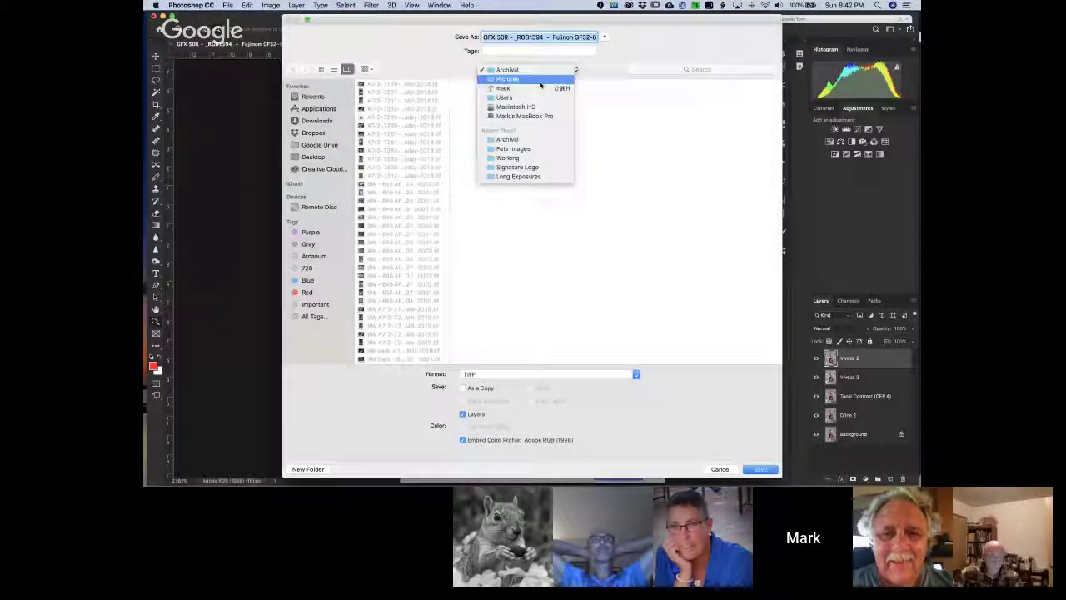
pyautogui.click(508, 157)
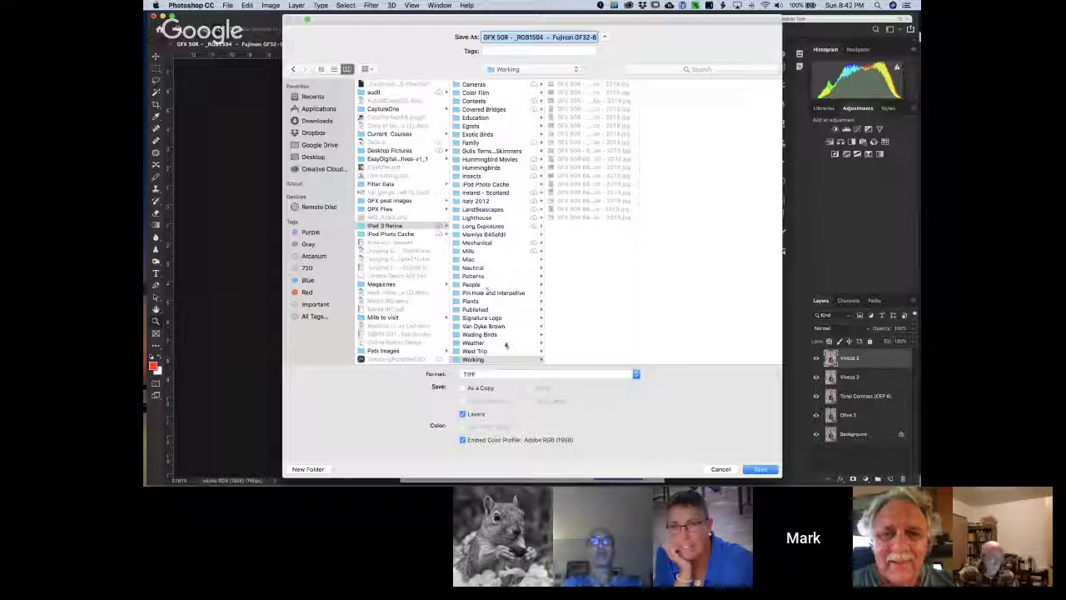
pyautogui.click(512, 374)
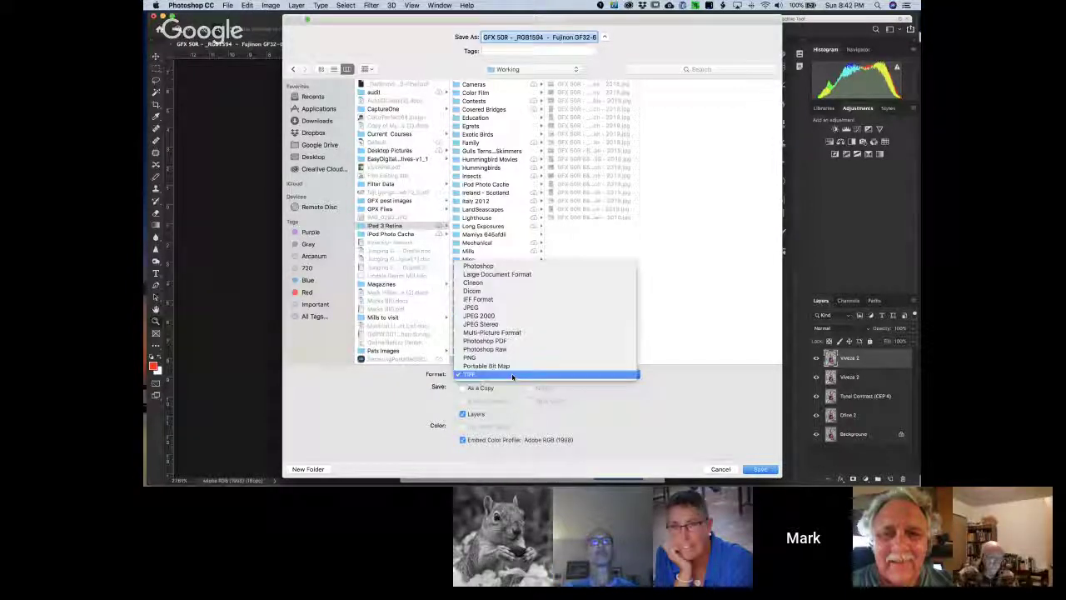
pyautogui.click(498, 308)
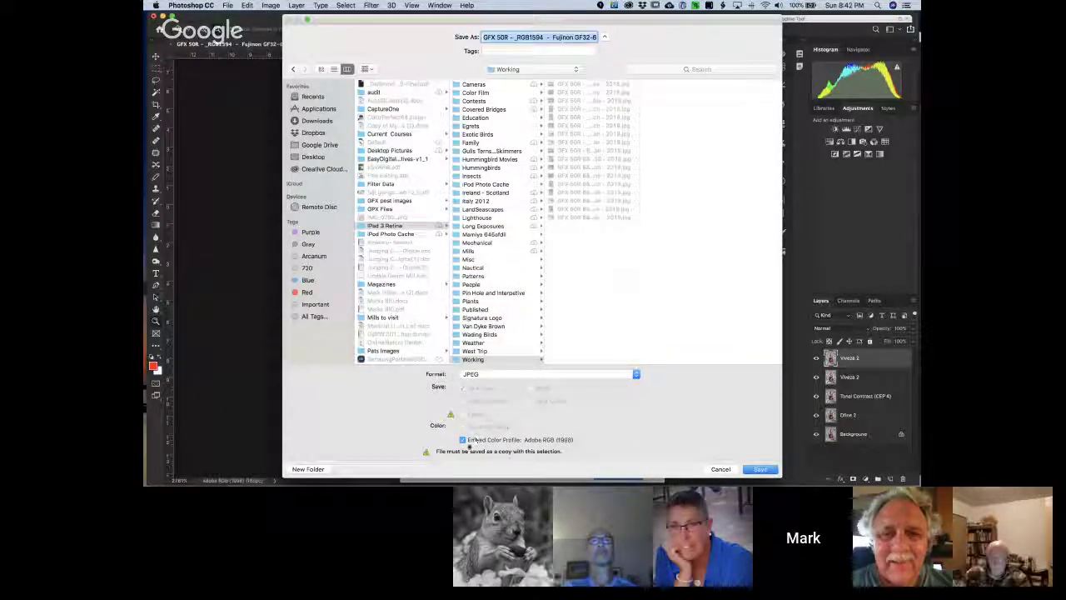
pyautogui.click(760, 470)
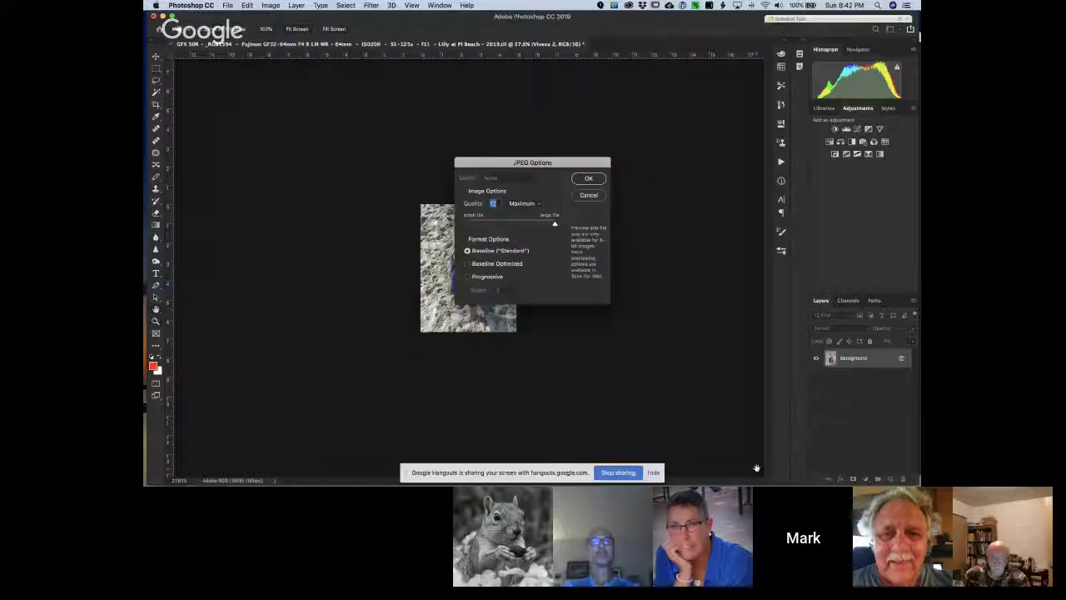
pyautogui.click(588, 179)
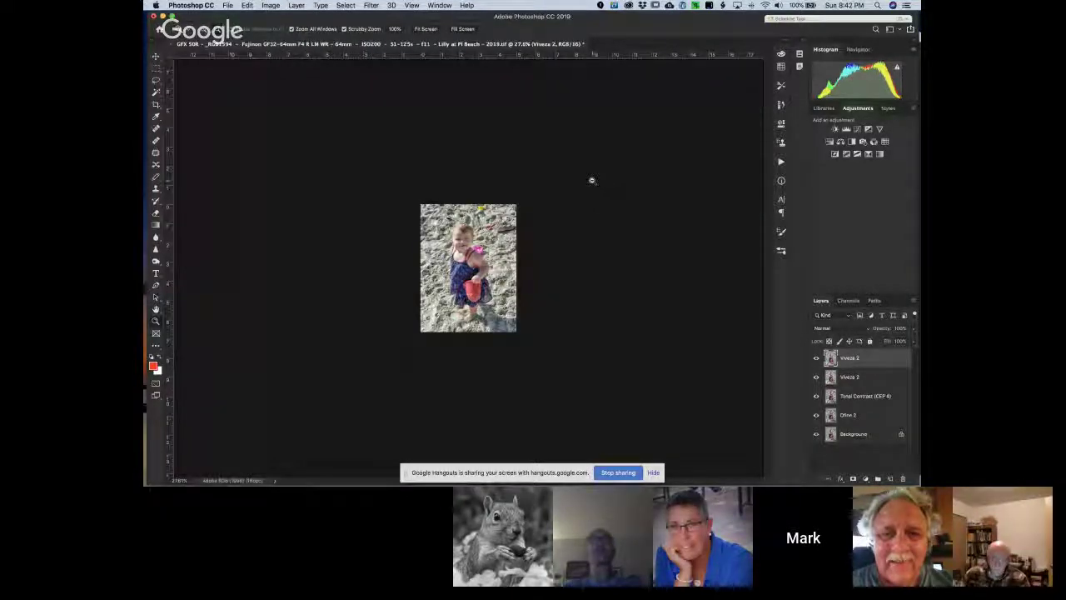
pyautogui.click(172, 44)
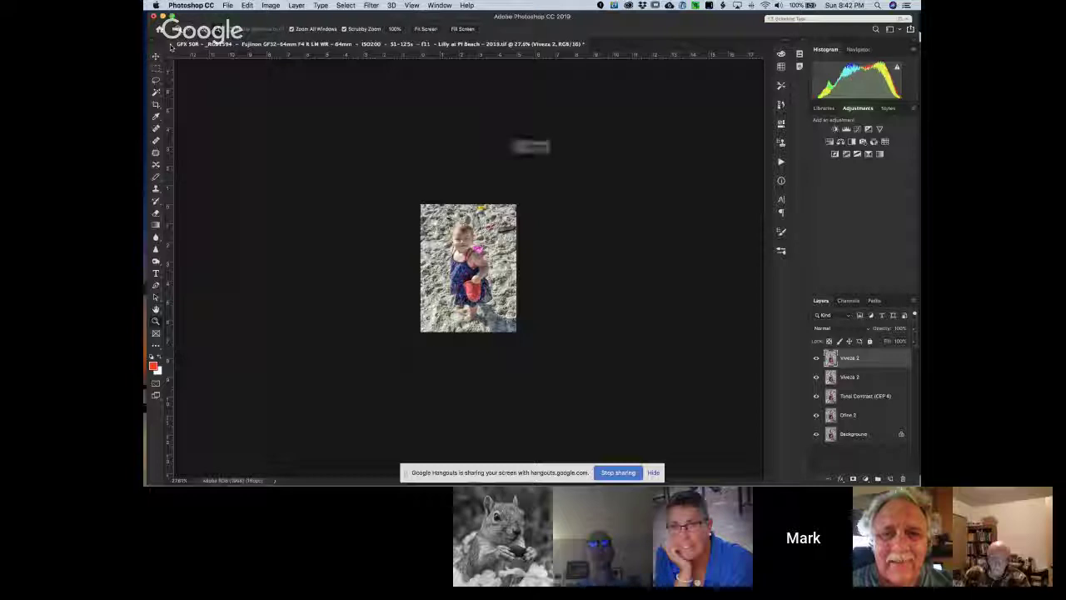
pyautogui.click(496, 169)
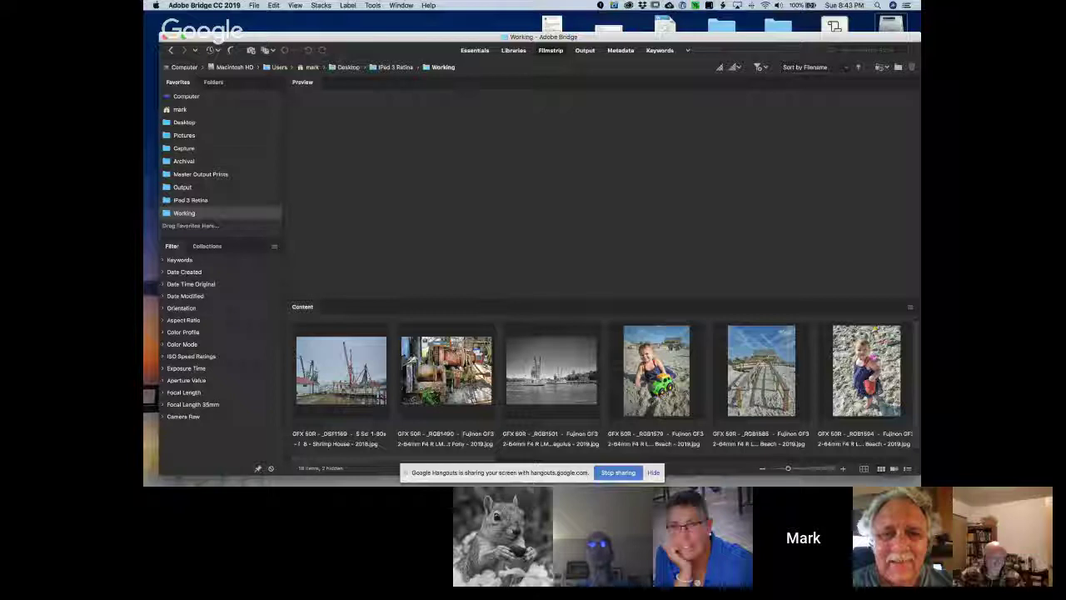
# Browse the subject subfolders inside the iPad 3 Retina folder, from Abstract through Signature Logo and back.
pyautogui.click(406, 68)
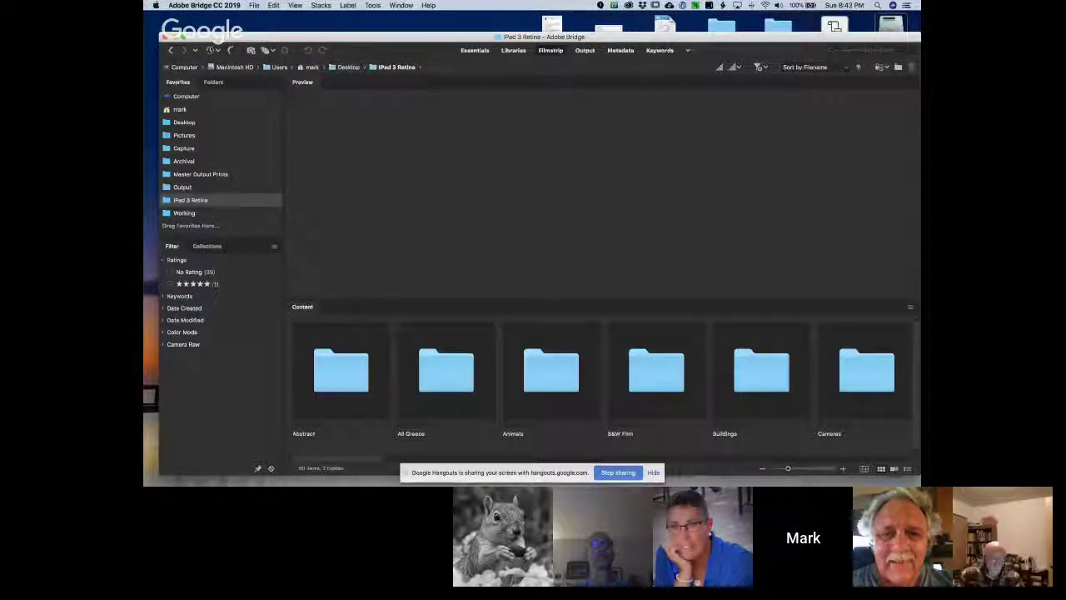
pyautogui.scroll(-5, 550, 382)
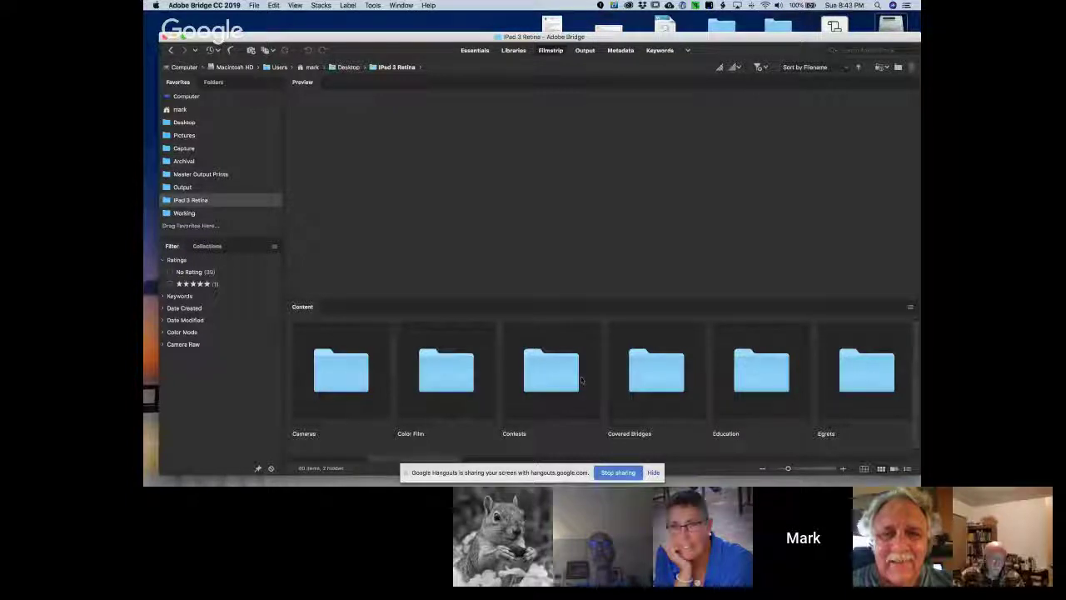
pyautogui.scroll(-10, 581, 381)
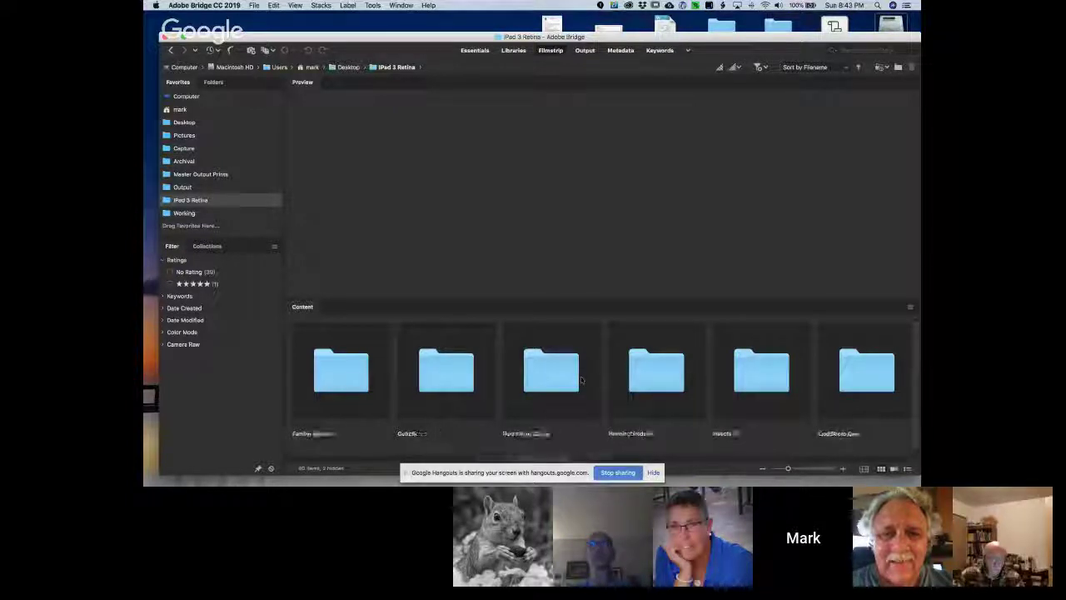
pyautogui.scroll(-10, 582, 380)
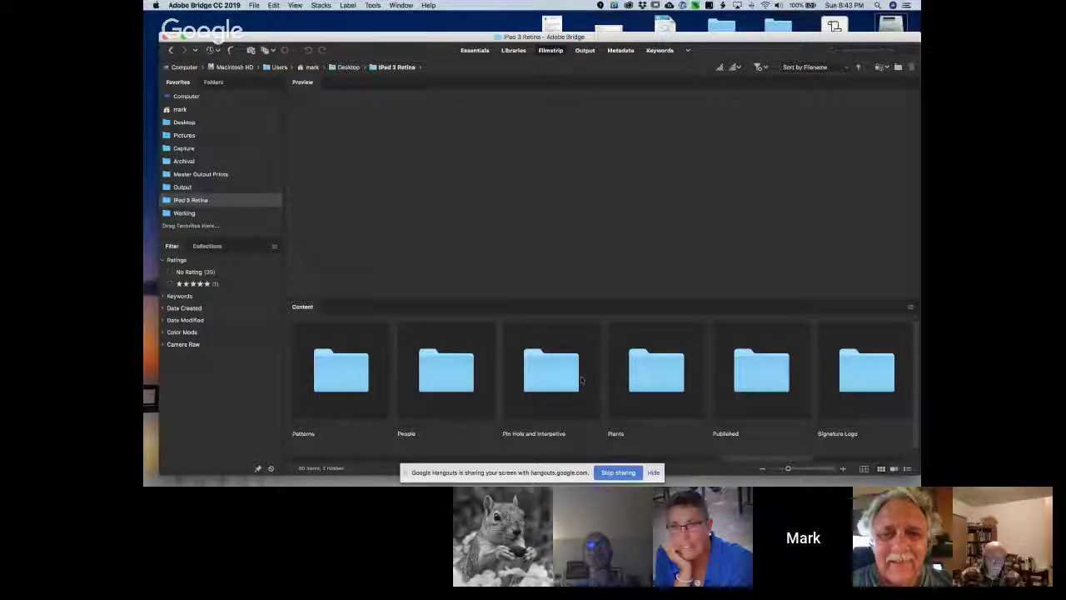
pyautogui.scroll(5, 581, 380)
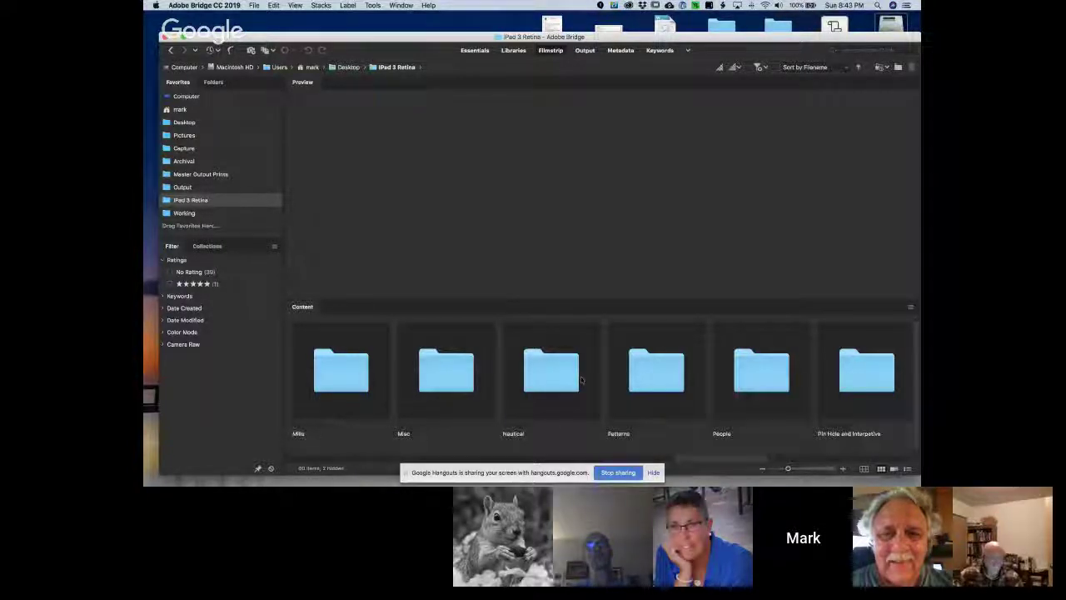
pyautogui.scroll(8, 582, 381)
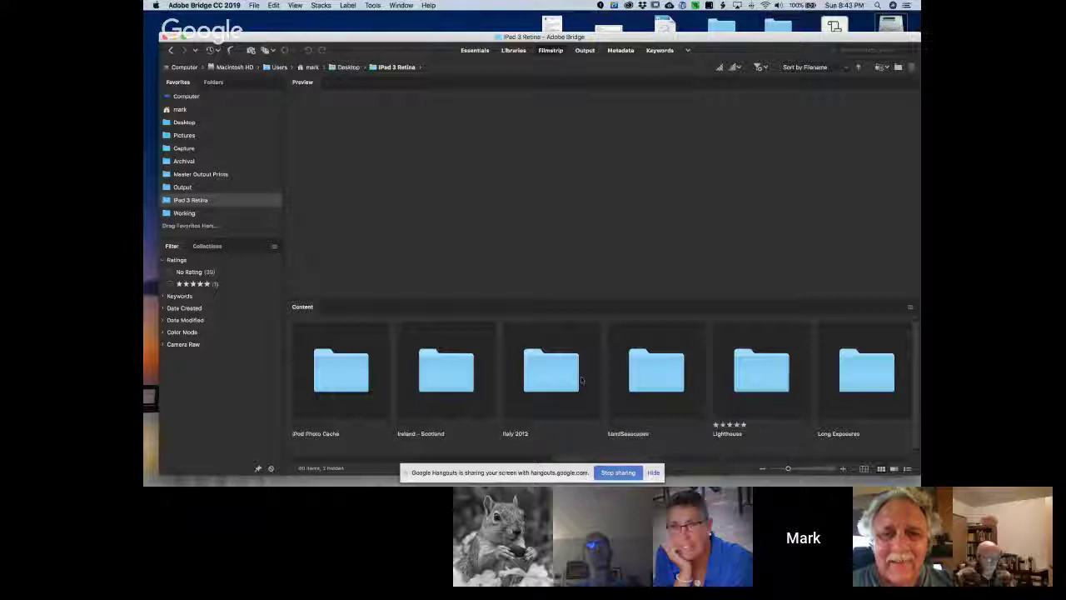
pyautogui.scroll(4, 581, 381)
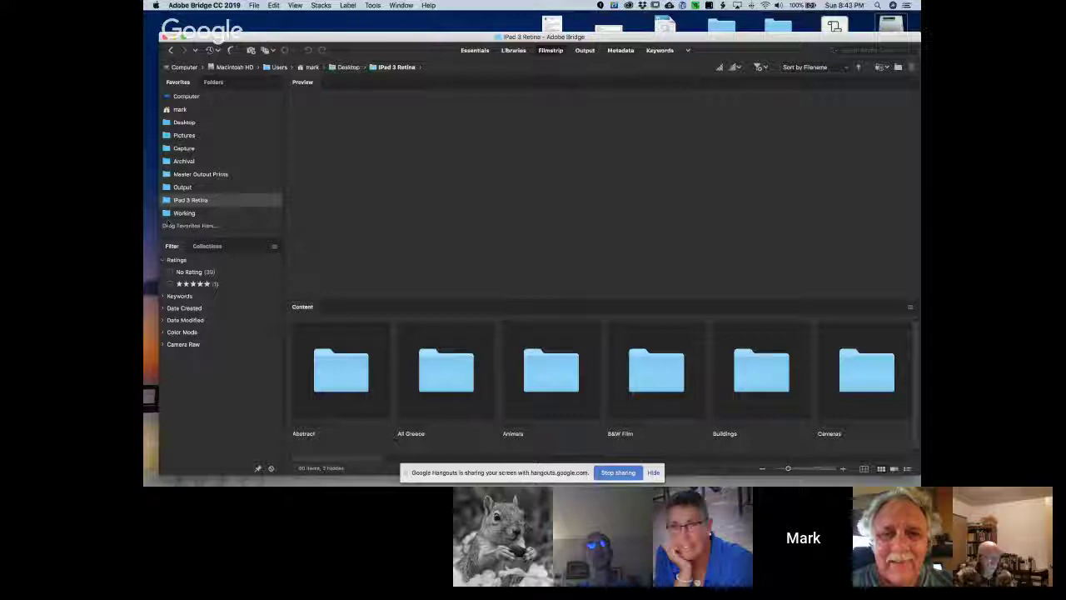
# In the Working folder, compare the portrait with the green toy truck and the one with the red bucket side by side.
pyautogui.click(184, 213)
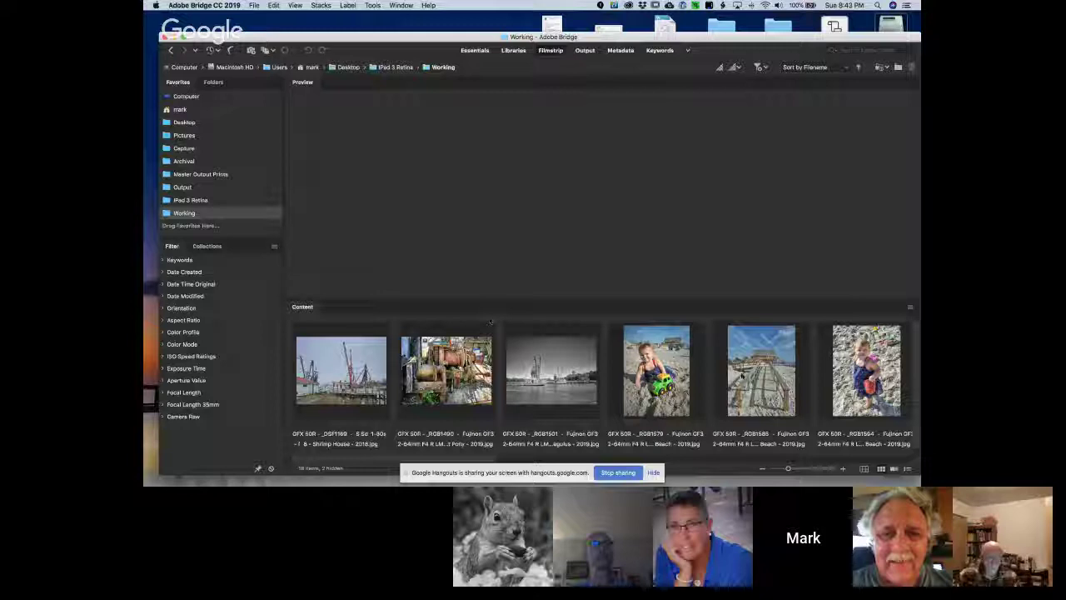
pyautogui.click(836, 379)
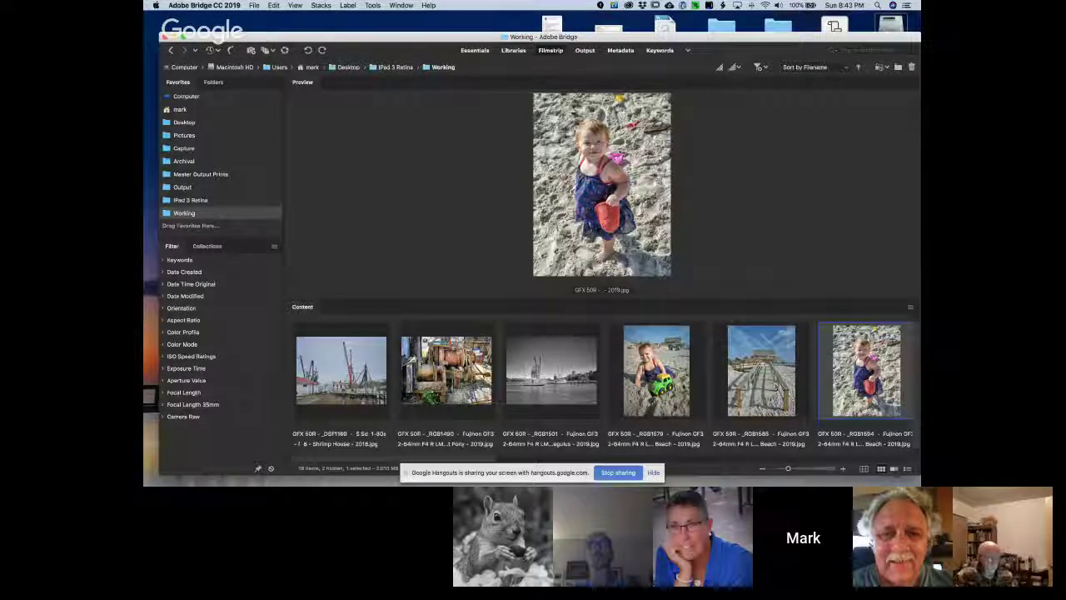
pyautogui.press('Left')
pyautogui.press('Left')
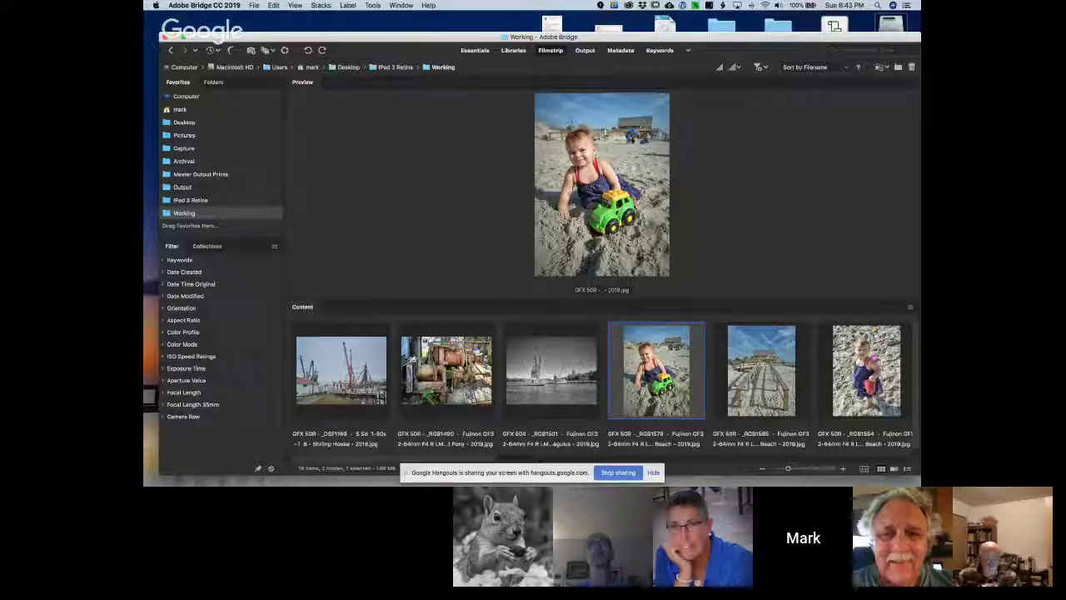
pyautogui.keyDown('super'); pyautogui.click(908, 392); pyautogui.keyUp('super')
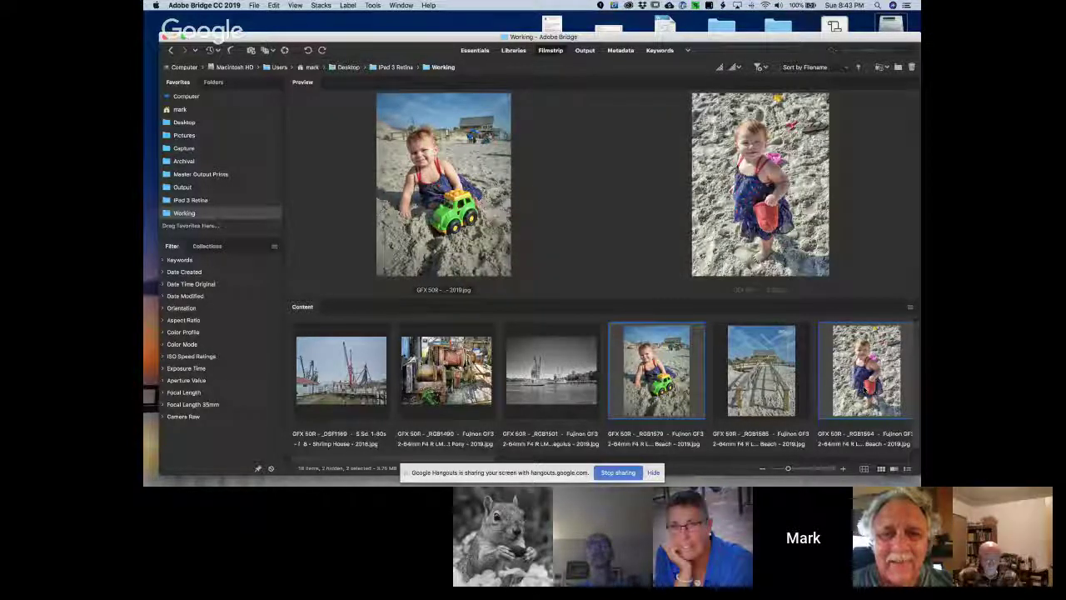
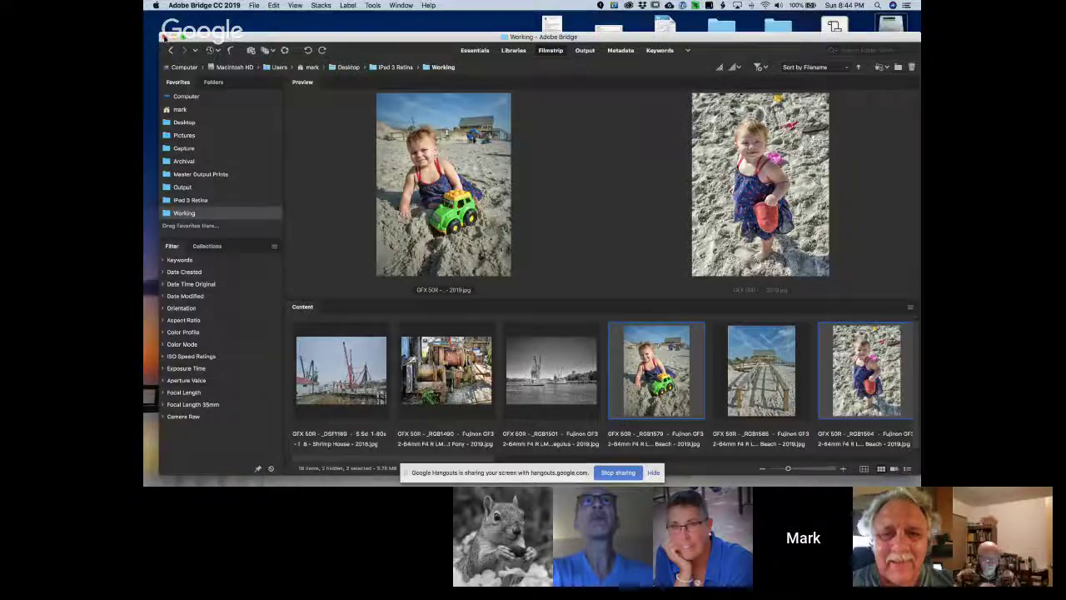
# Close the image browser window and stop sharing the screen in Google Hangouts.
pyautogui.click(164, 38)
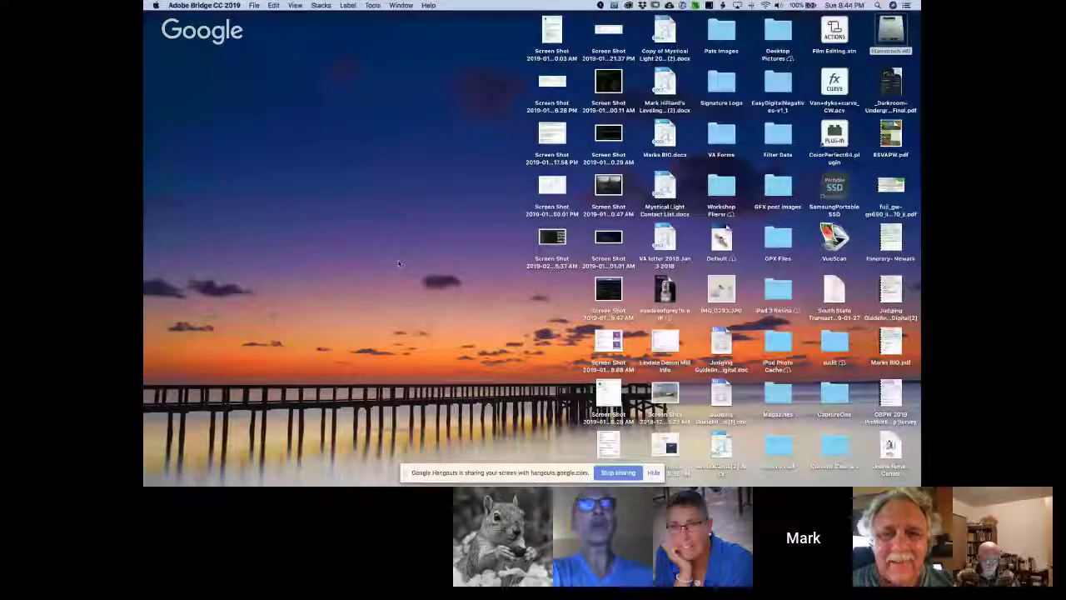
pyautogui.click(628, 478)
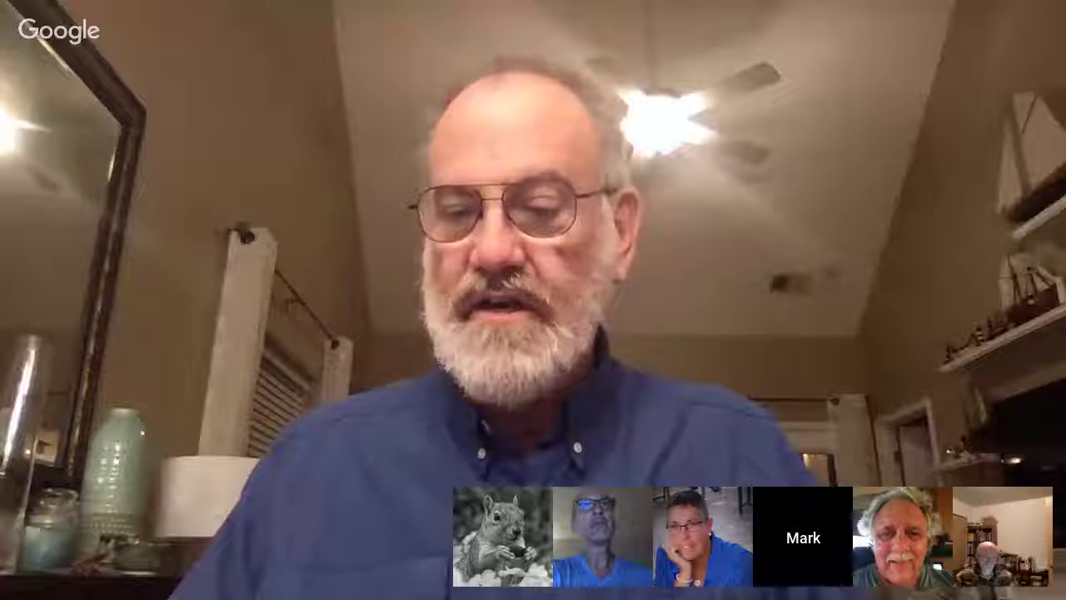